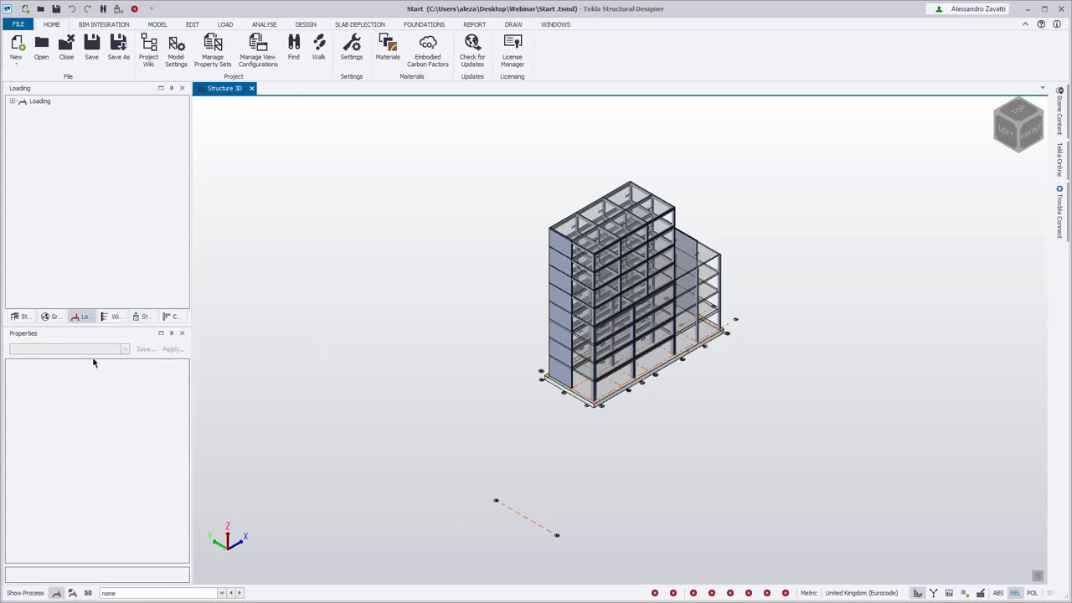
- Show the Base level's grids in the 3D view and make Grid & Construction Lines visible in the scene
click(24, 318)
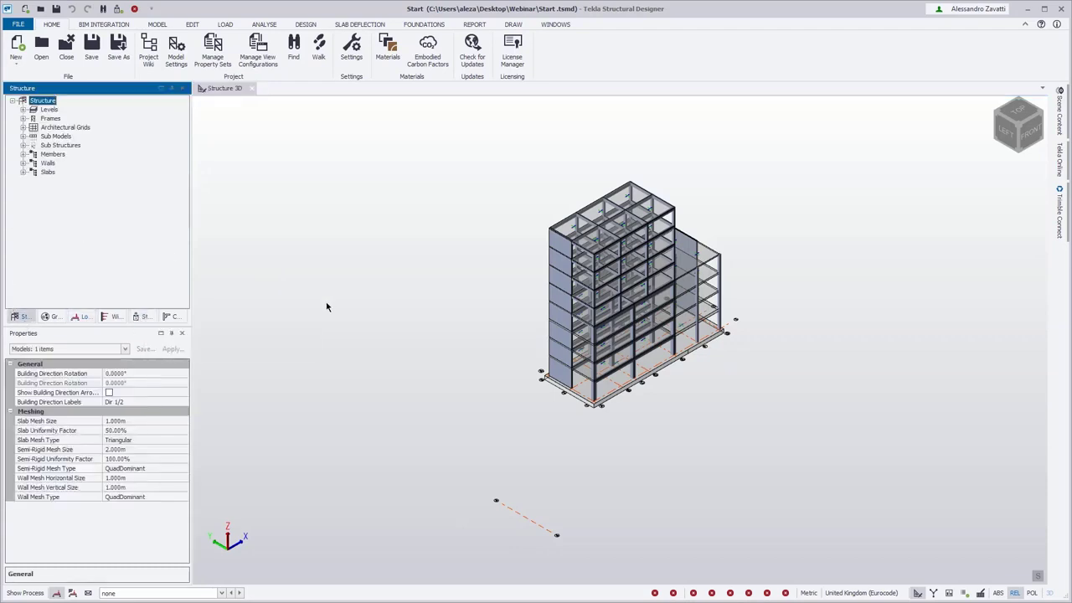
click(23, 109)
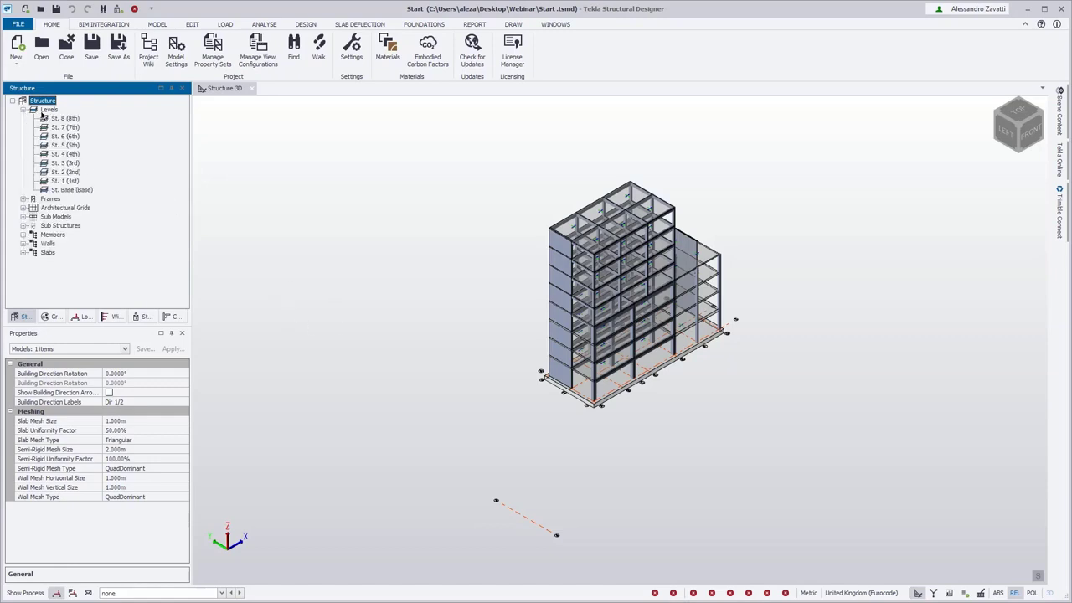
click(68, 190)
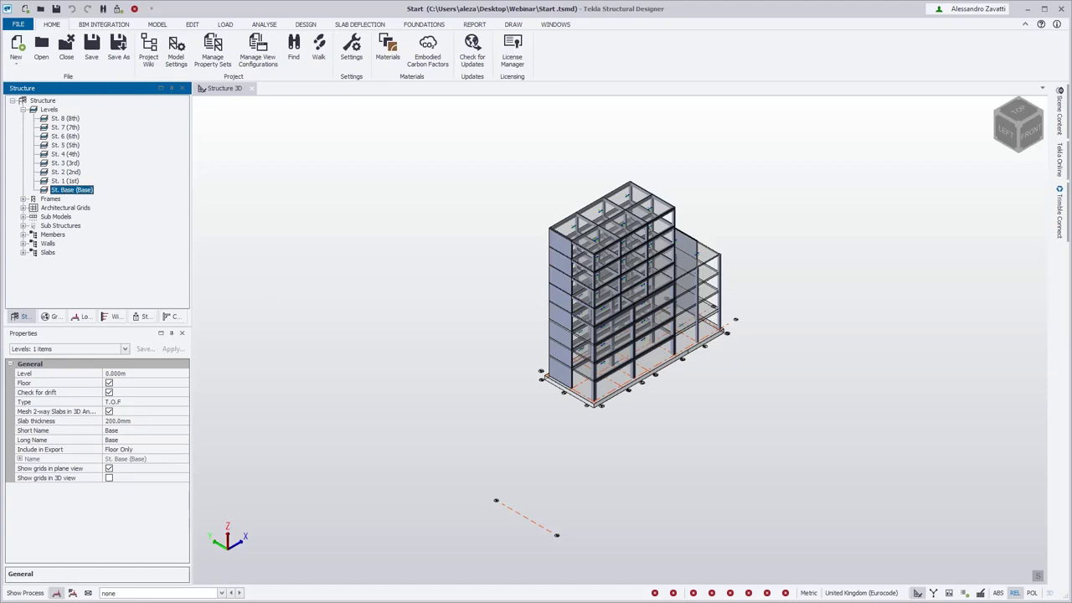
click(108, 478)
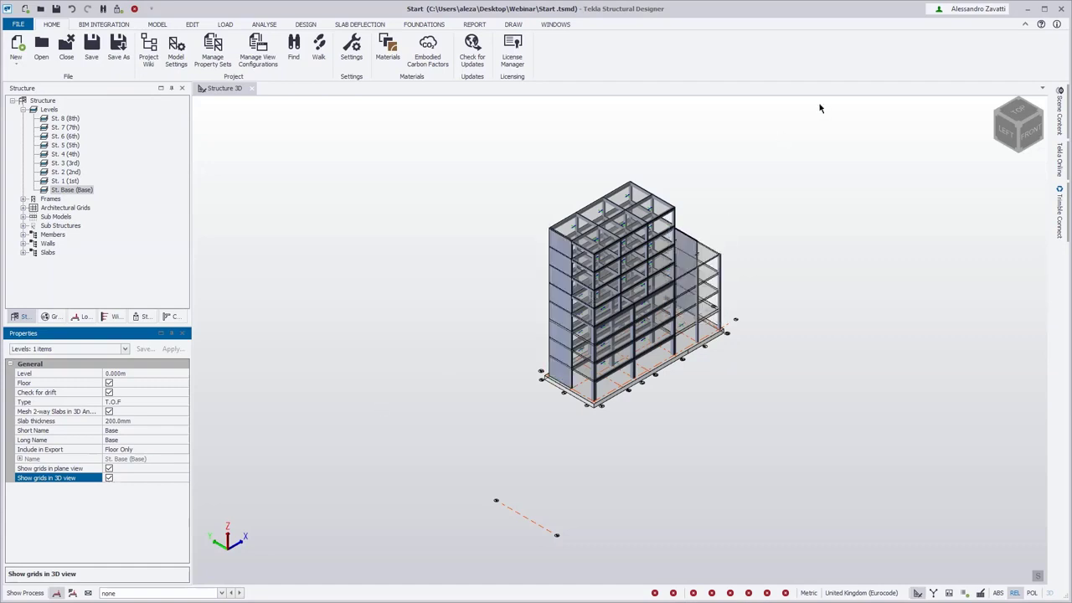
click(1060, 113)
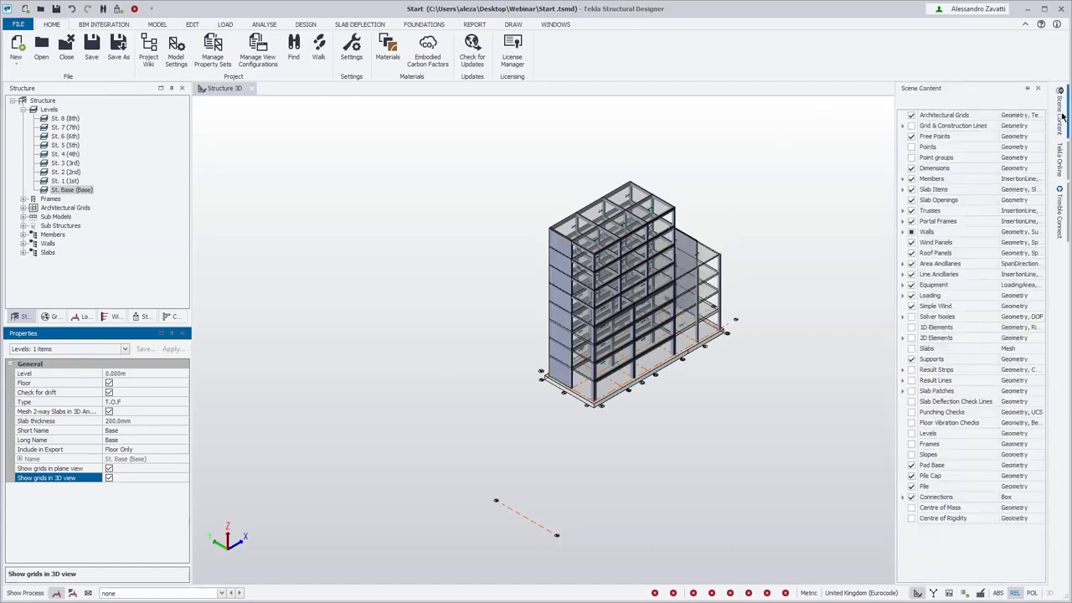
click(912, 126)
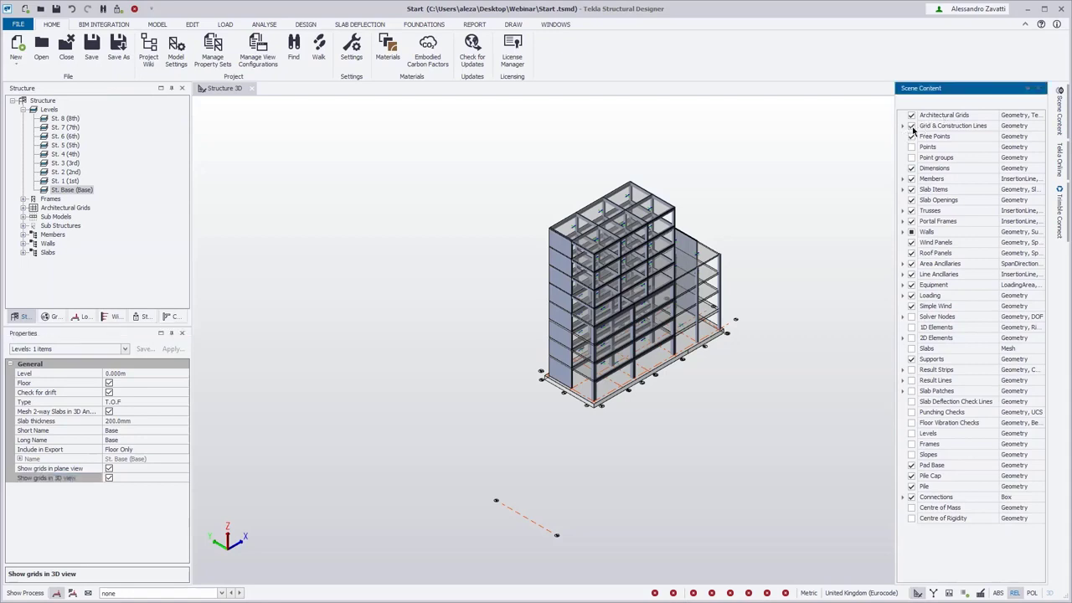
- Delete the stray grid line 4 lying away from the building in the 3D view
click(531, 521)
click(552, 542)
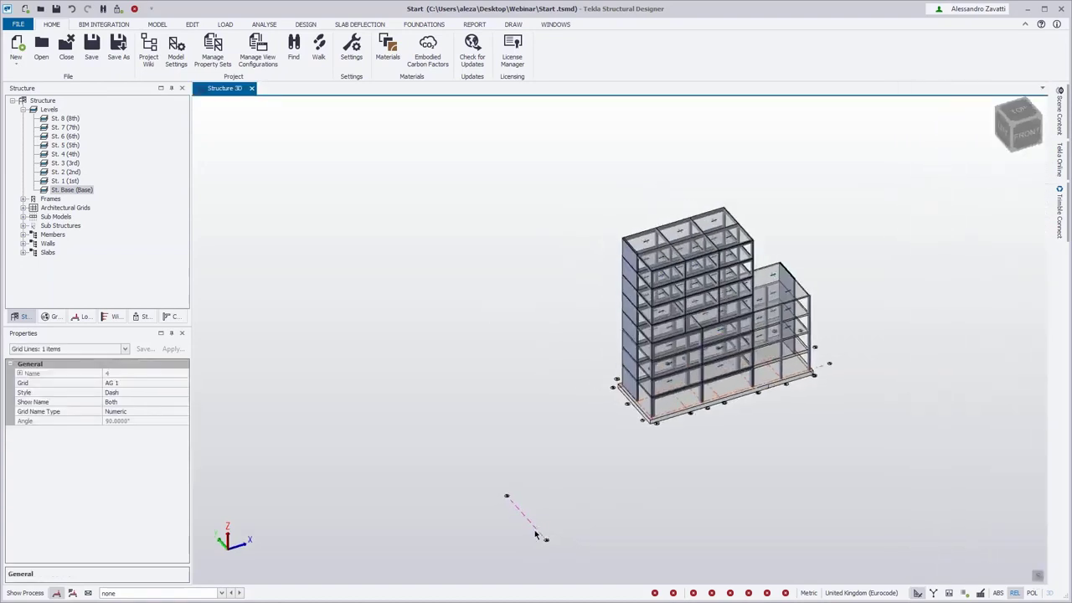
click(535, 530)
right_click(522, 517)
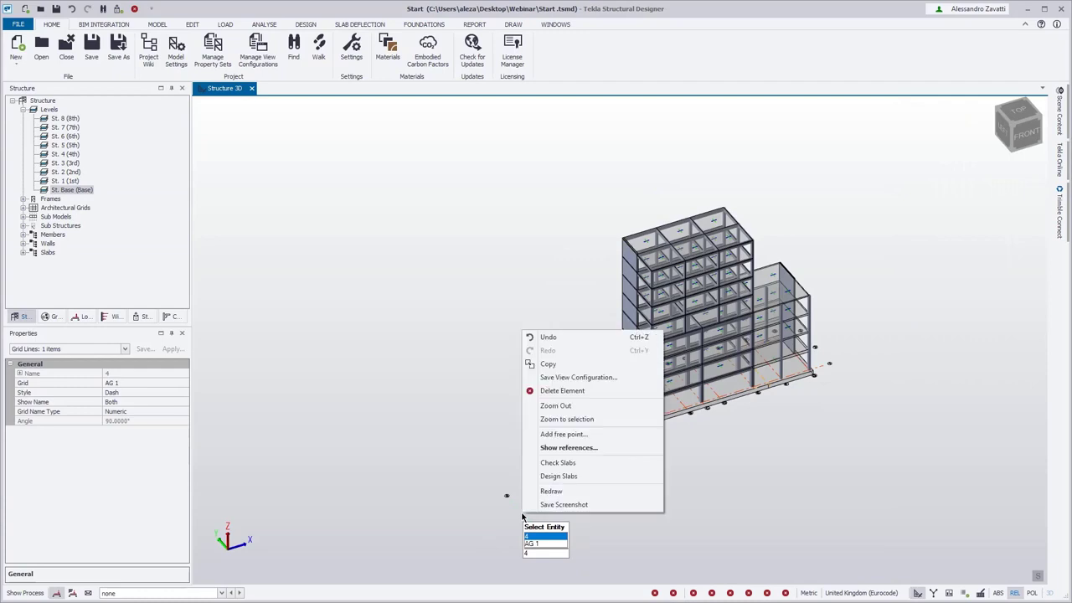
click(591, 448)
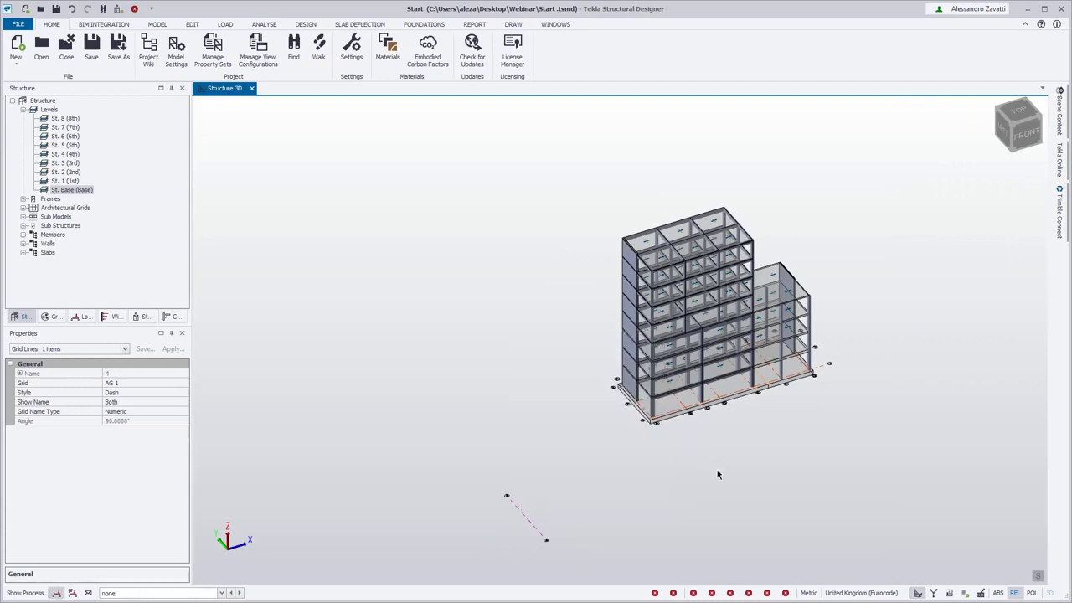
key(Delete)
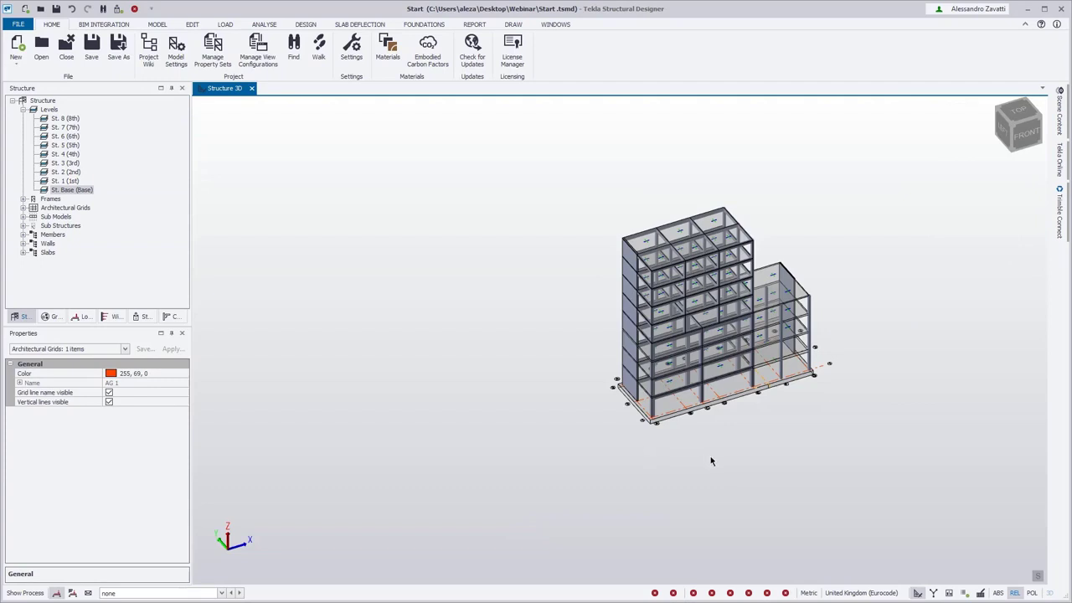
scroll(710, 459, up, 3)
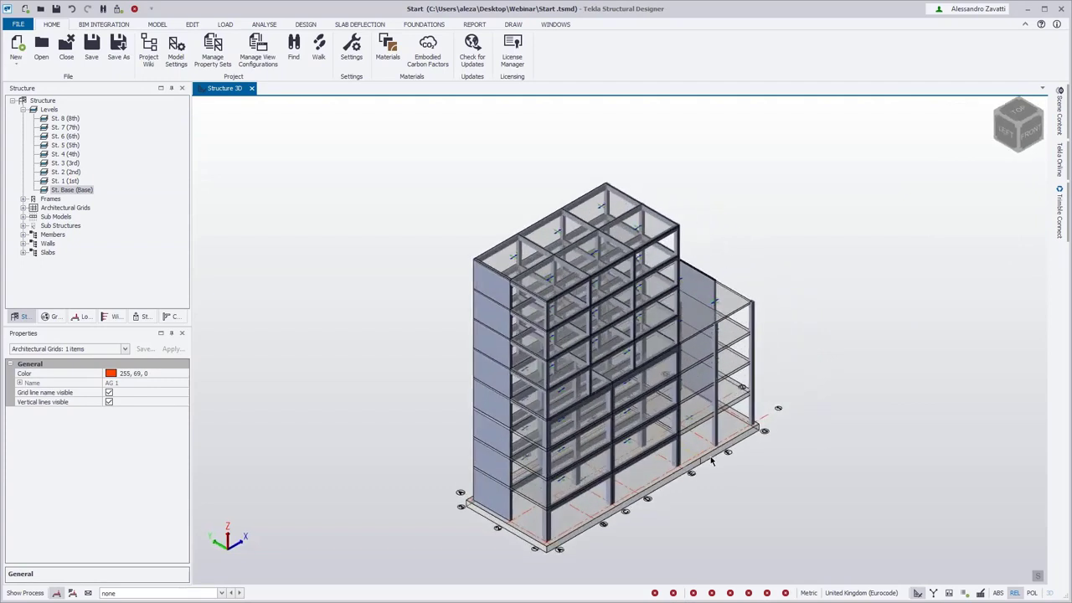
- Switch the Base level's grid display in the 3D view off and back on
click(72, 189)
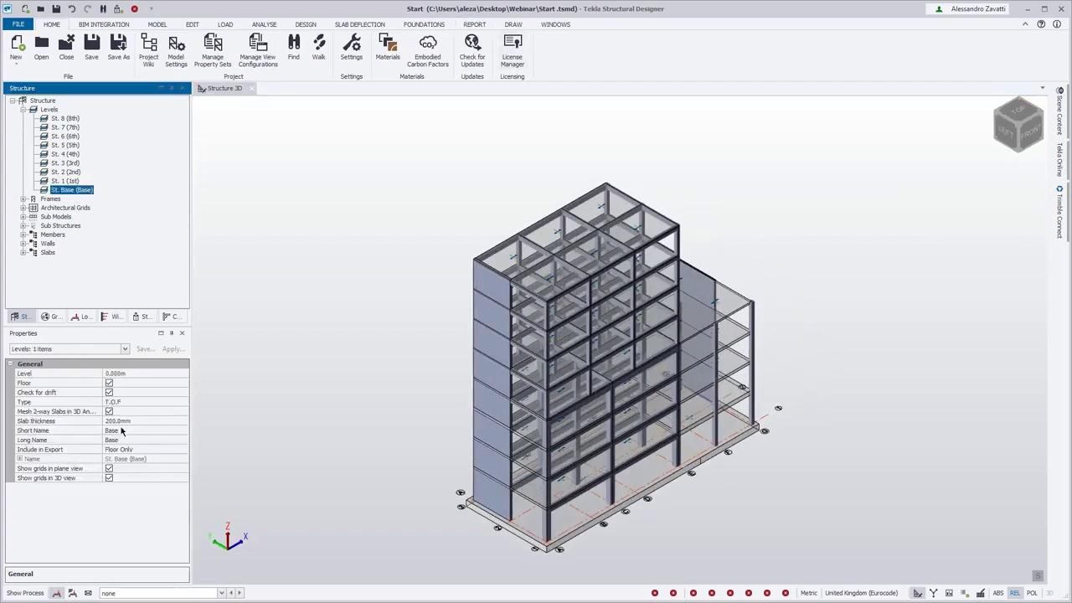
click(109, 477)
click(457, 493)
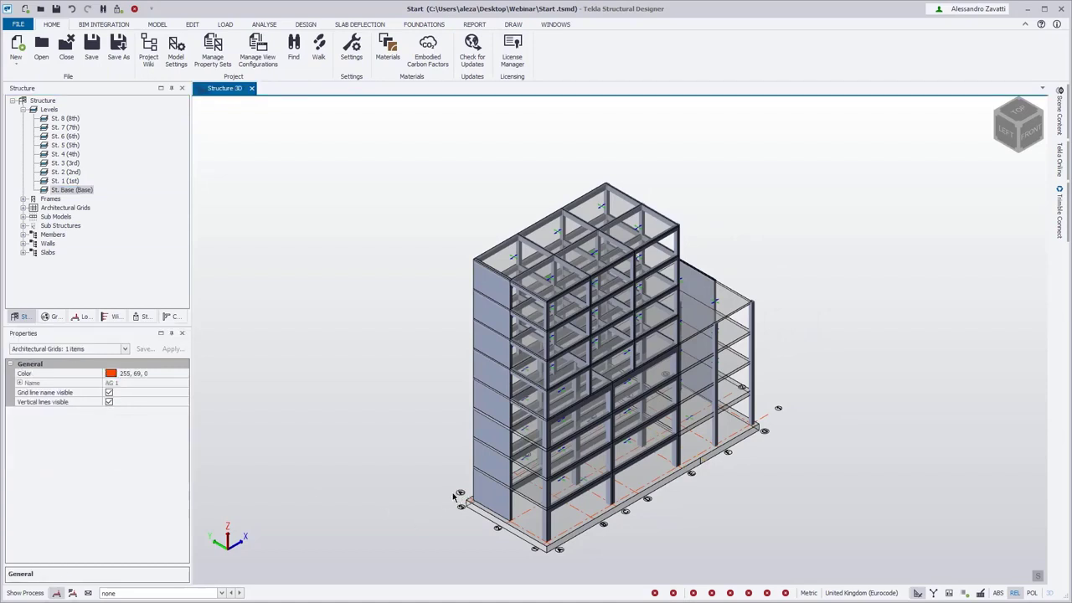
click(80, 189)
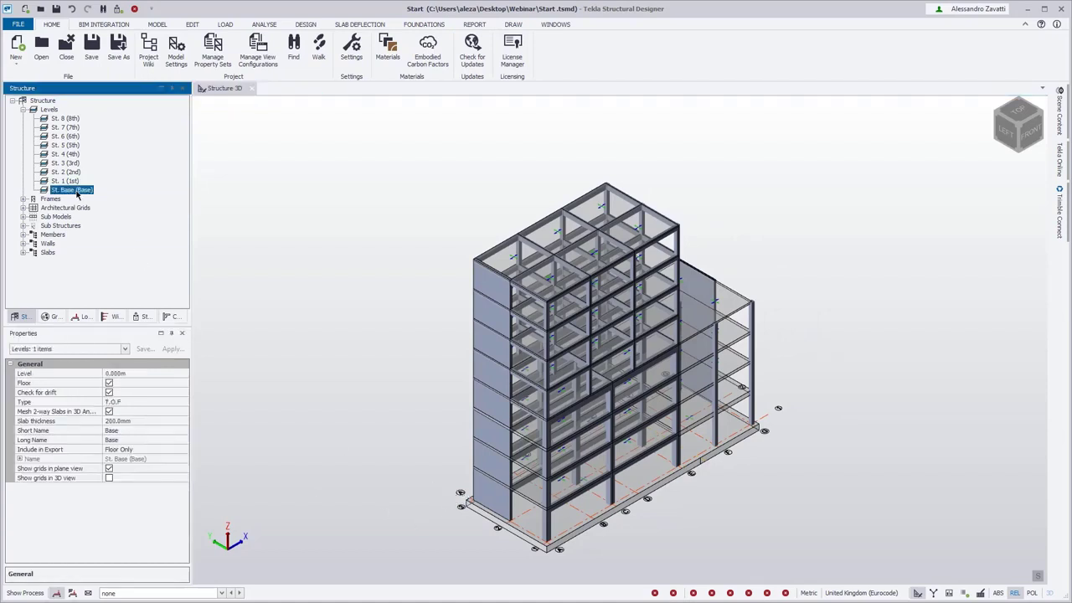
click(112, 479)
click(109, 478)
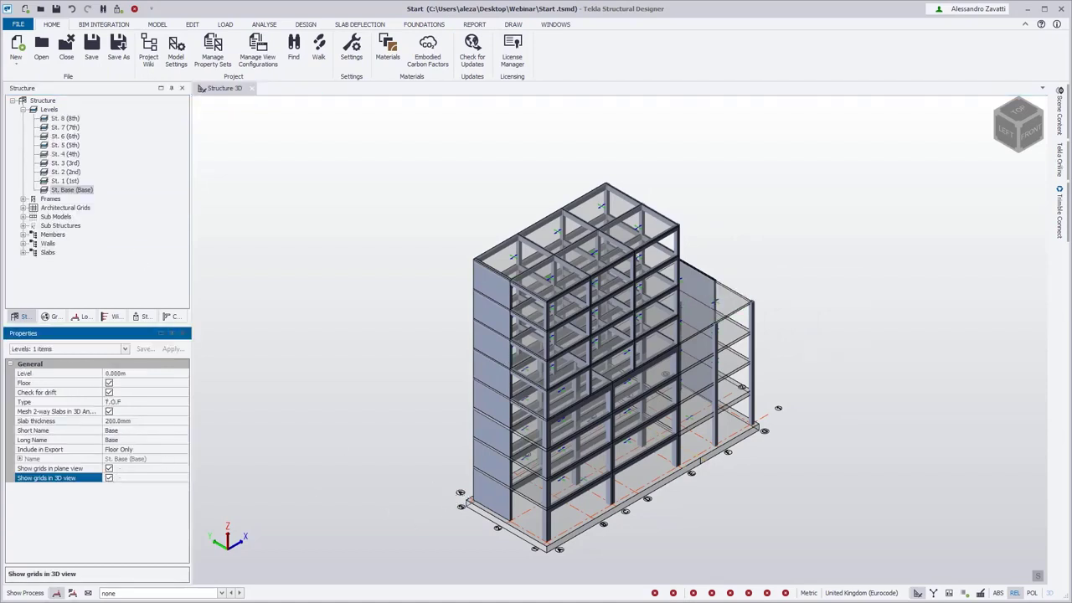
- Hide Grid & Construction Lines in the scene content and make them visible again
click(1059, 114)
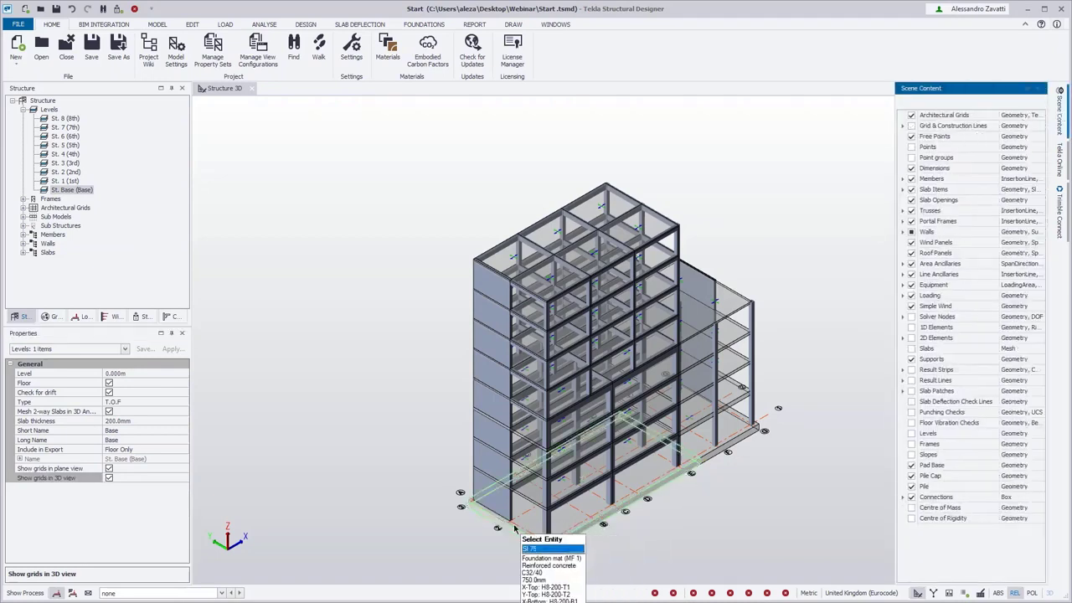
click(461, 494)
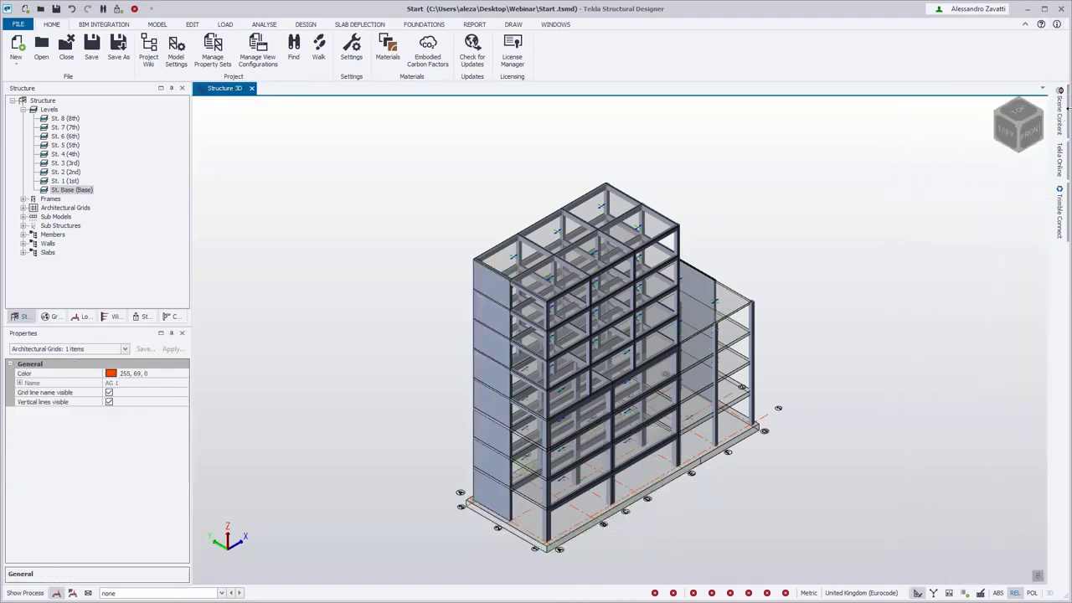
click(1059, 115)
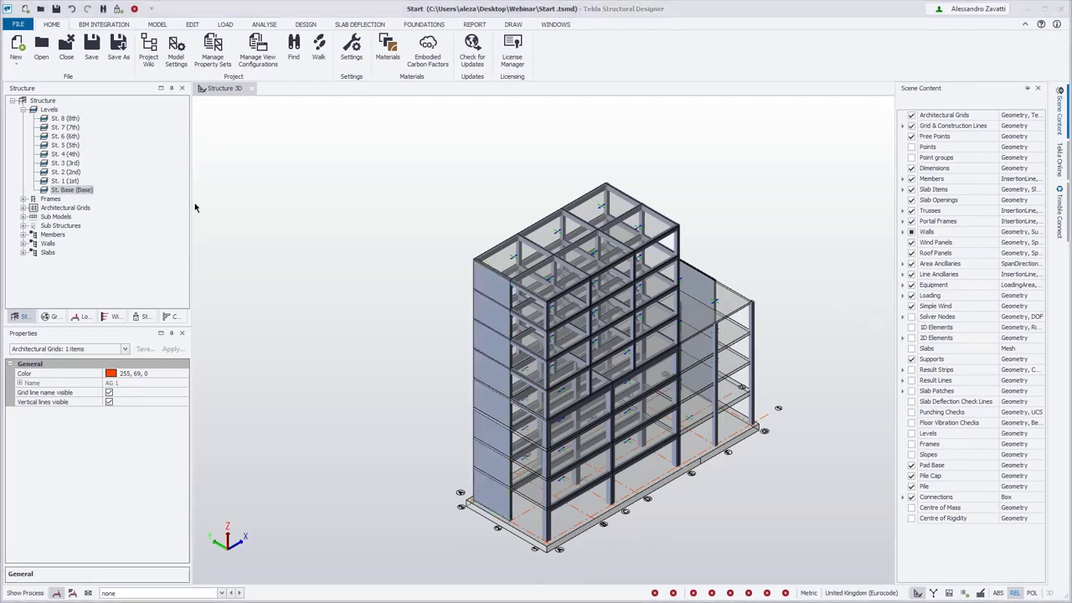
- Open the 2D plan of the Base level and inspect its grid lines
double_click(67, 190)
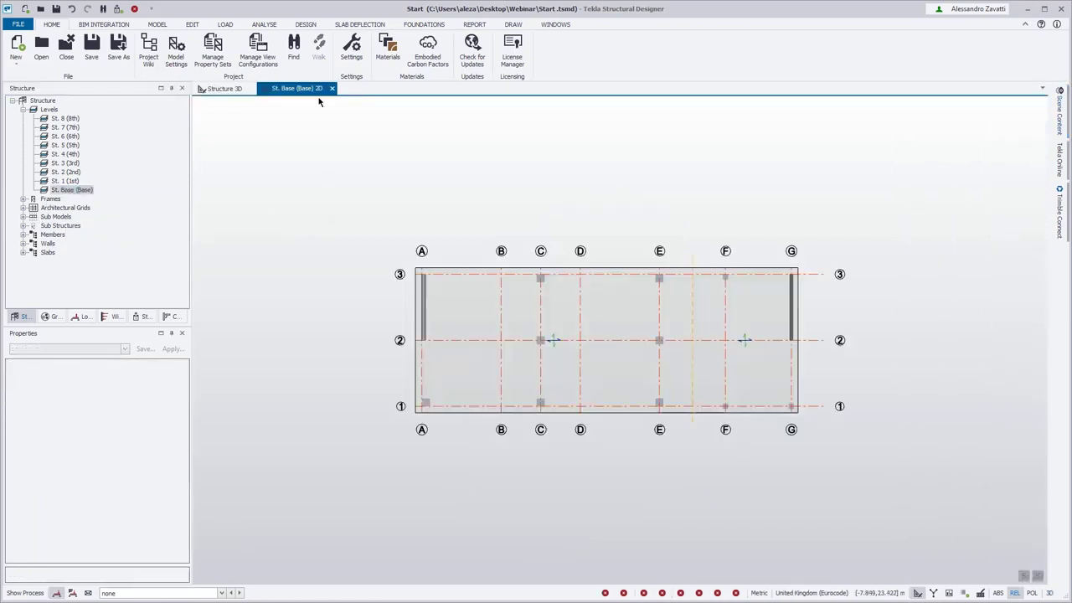
click(428, 258)
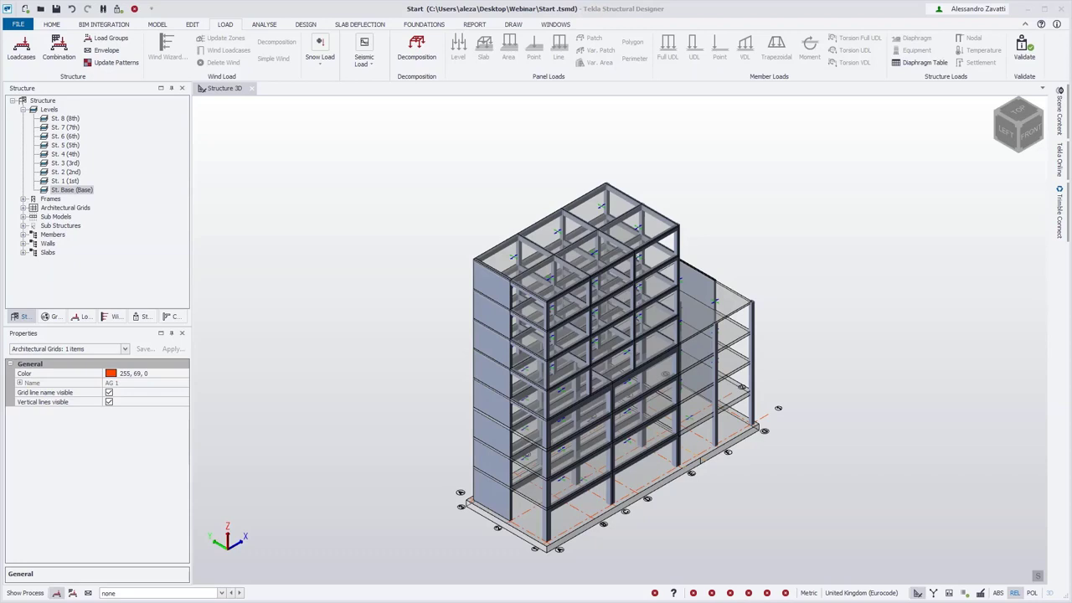
- Enable Imposed Load Reductions for the Imposed loadcase
click(25, 56)
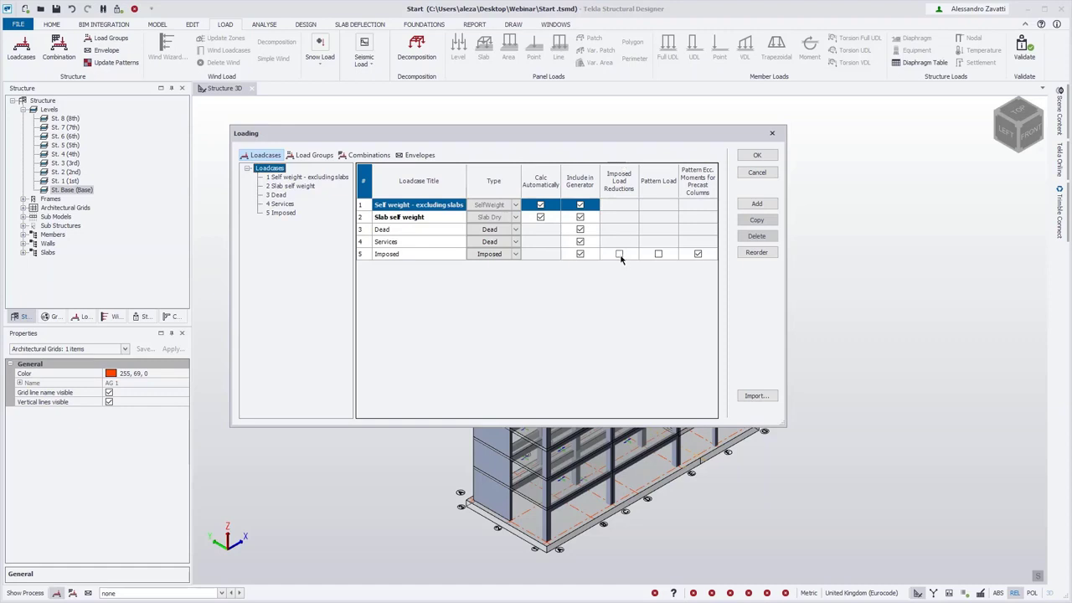
click(619, 255)
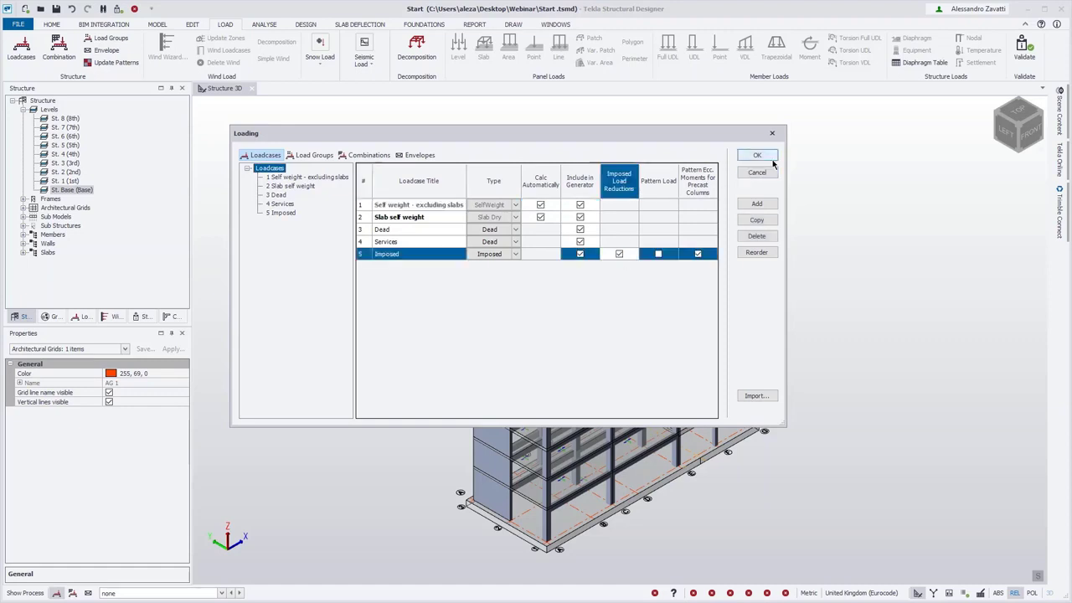
click(772, 159)
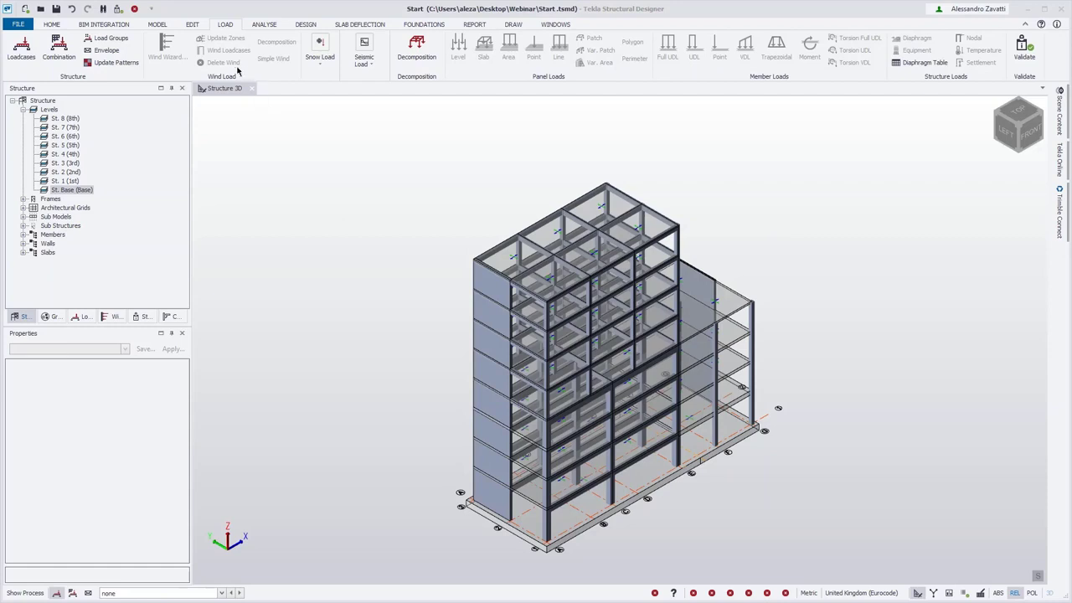
- Review the imposed load reduction percentages per number of floors carried in the model settings
click(49, 25)
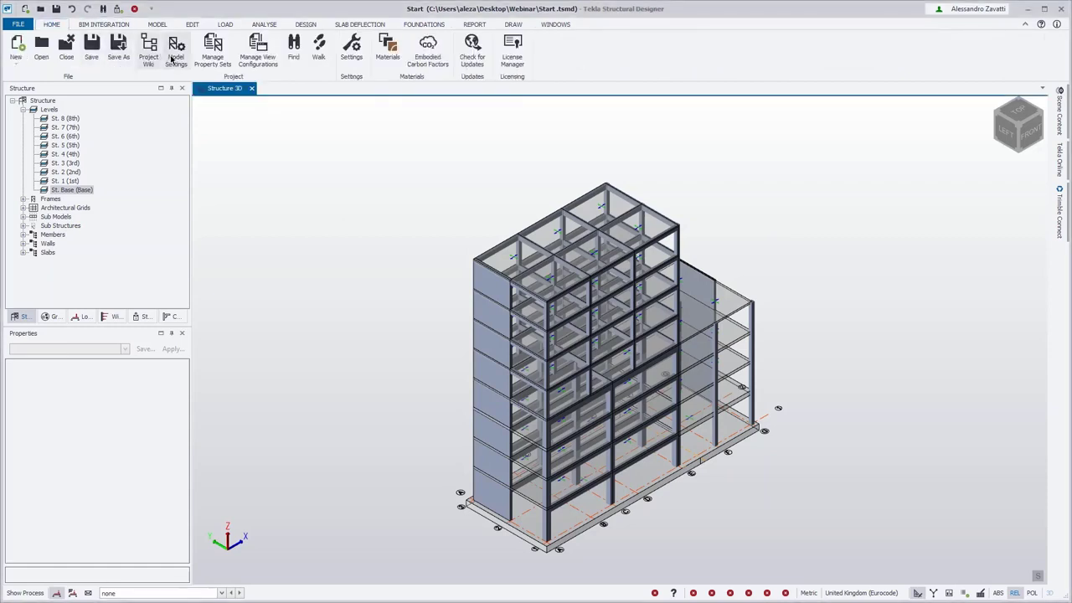
click(175, 52)
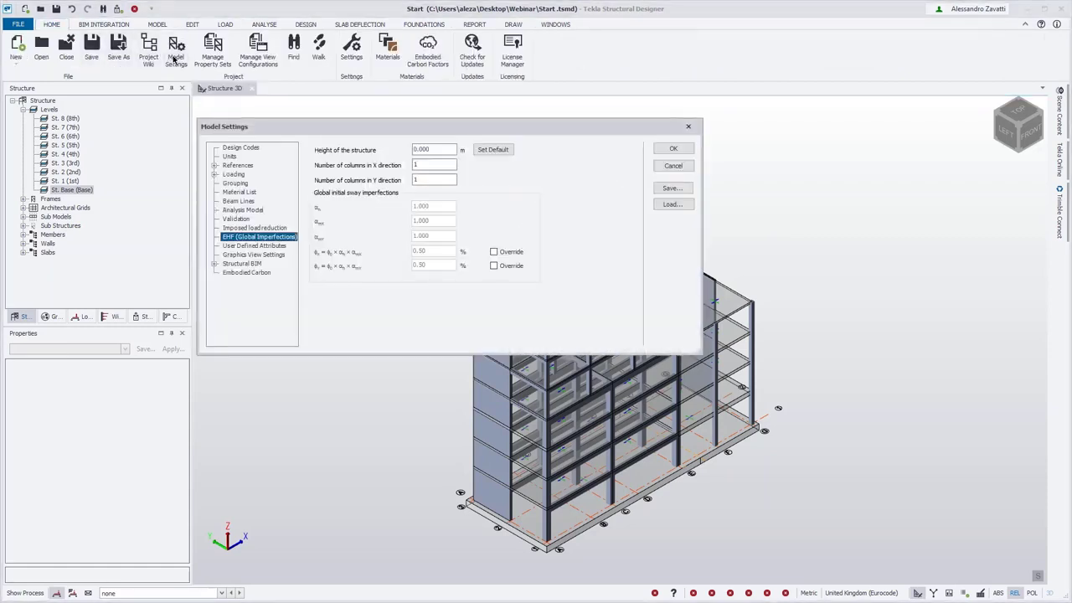
click(261, 228)
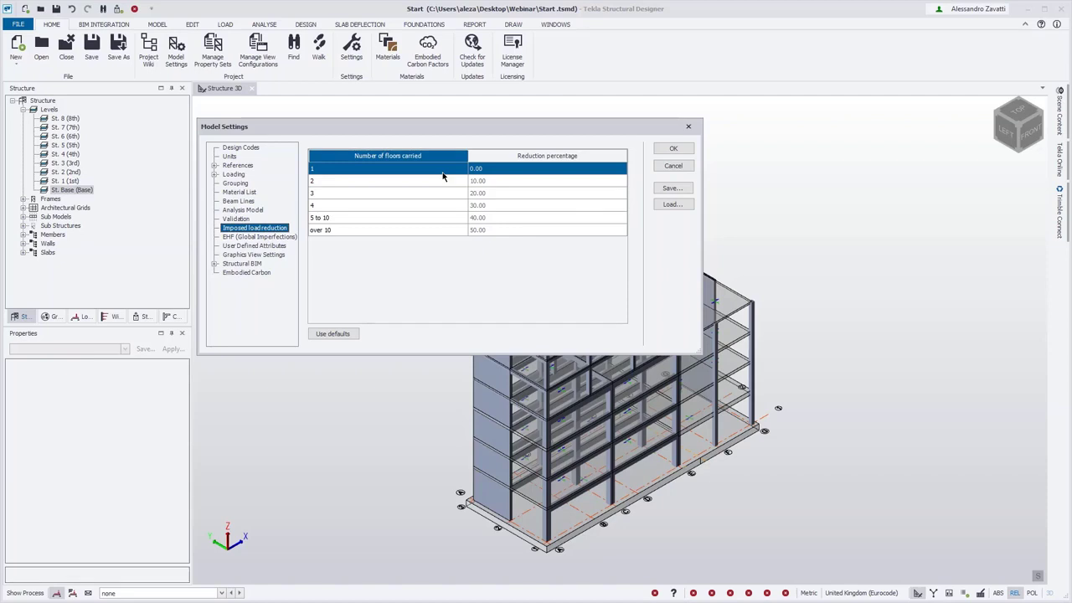
click(673, 149)
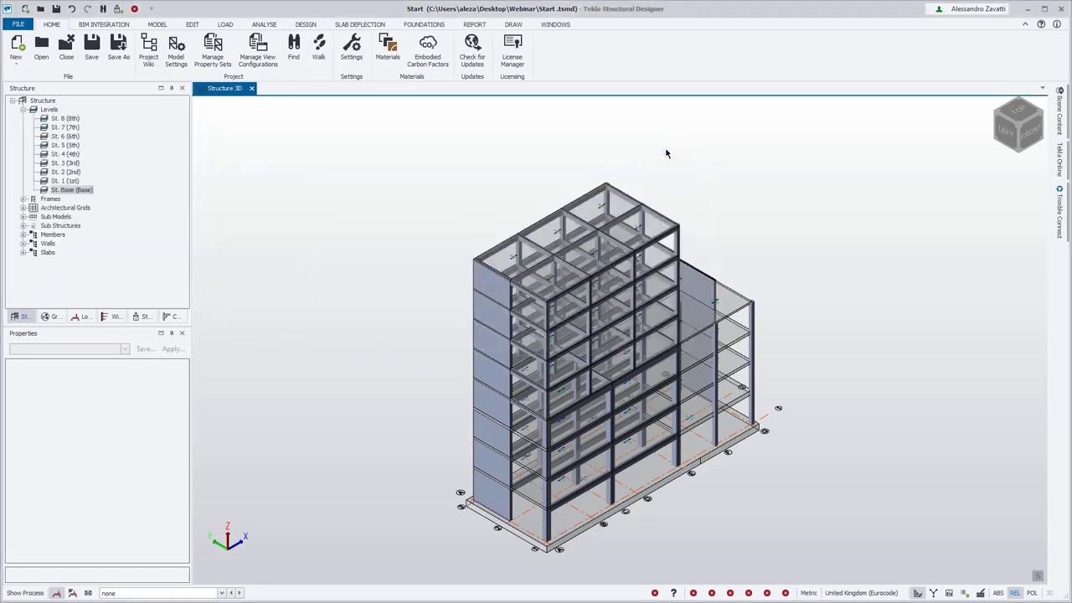
- Run a first-order linear analysis for the 5 Imposed loadcase only
click(264, 24)
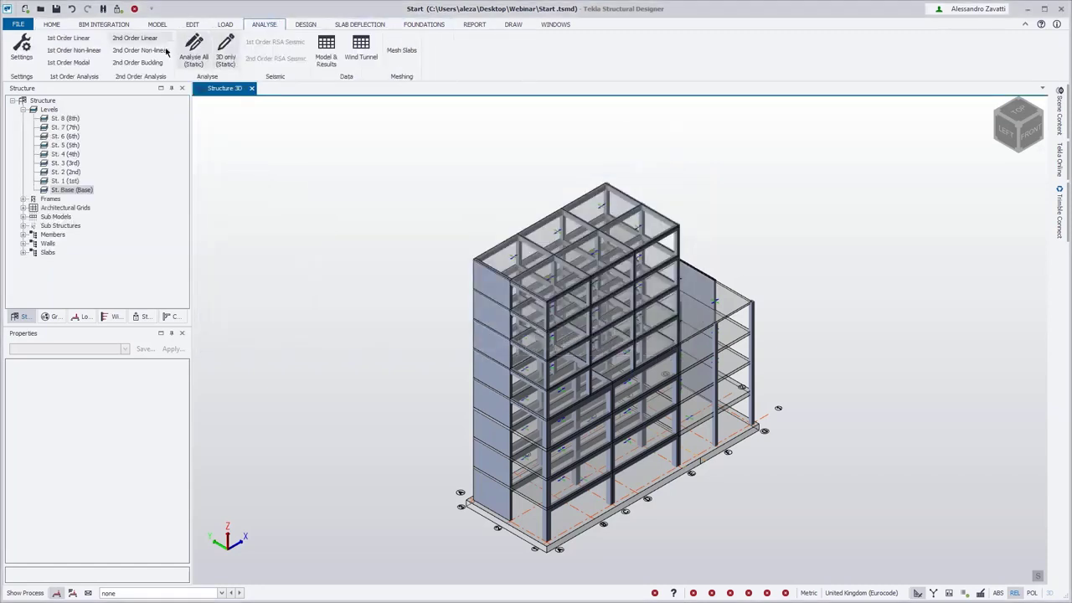
click(92, 50)
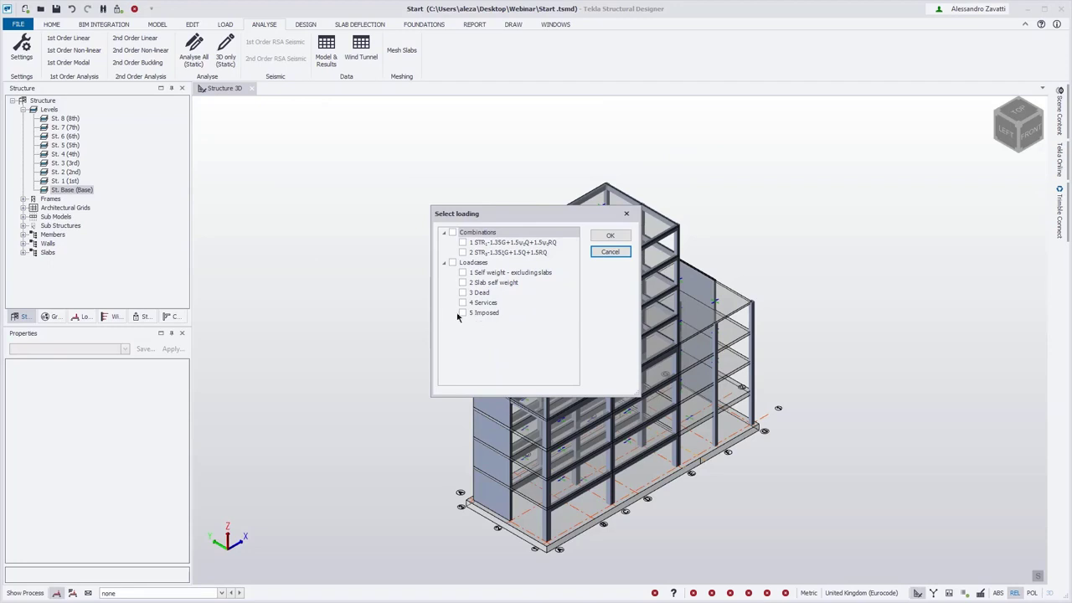
click(463, 312)
click(609, 236)
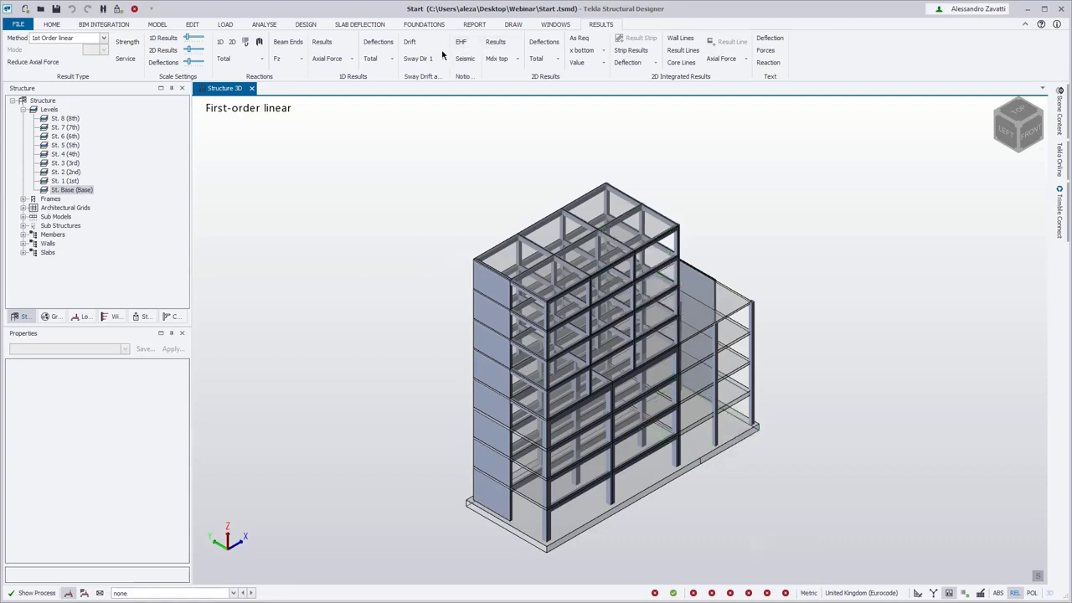
- Display the member axial forces with values for the 5 Imposed loadcase and apply Reduce Axial Force
click(322, 43)
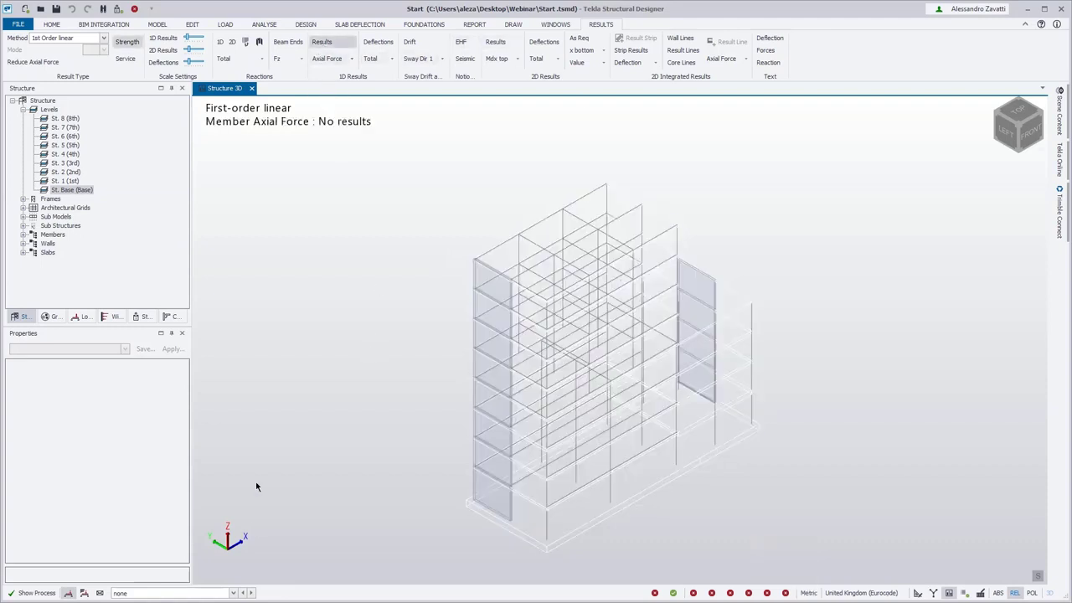
click(232, 593)
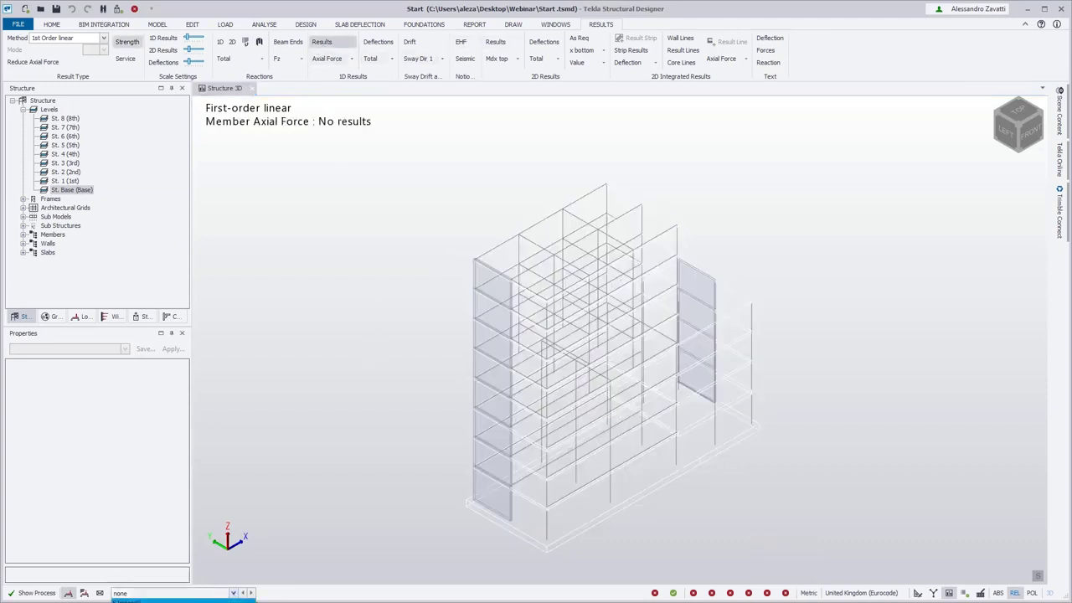
click(180, 597)
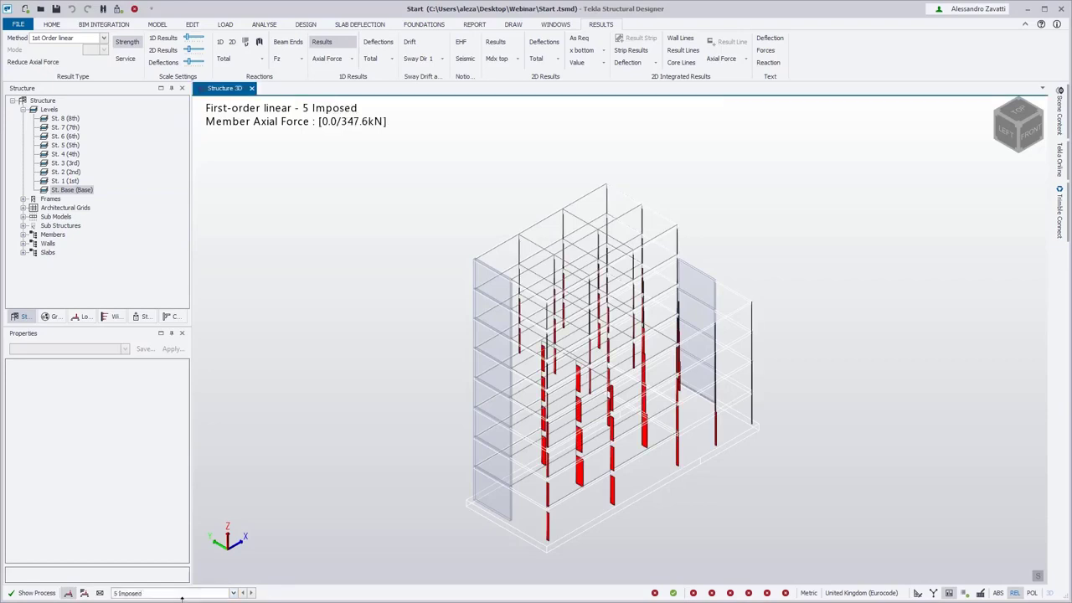
click(769, 53)
scroll(609, 545, up, 5)
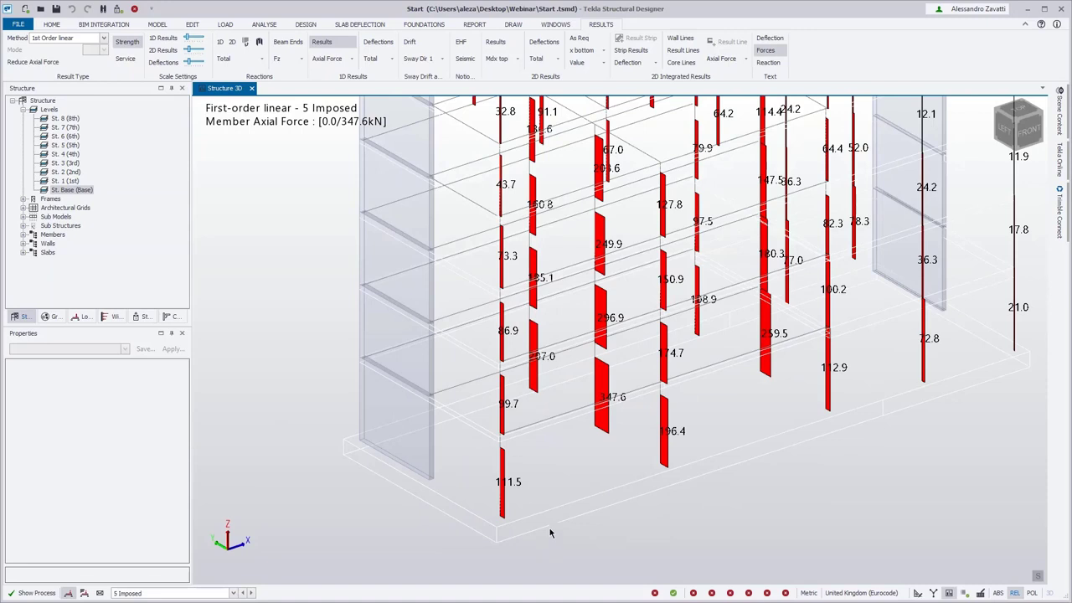
click(50, 62)
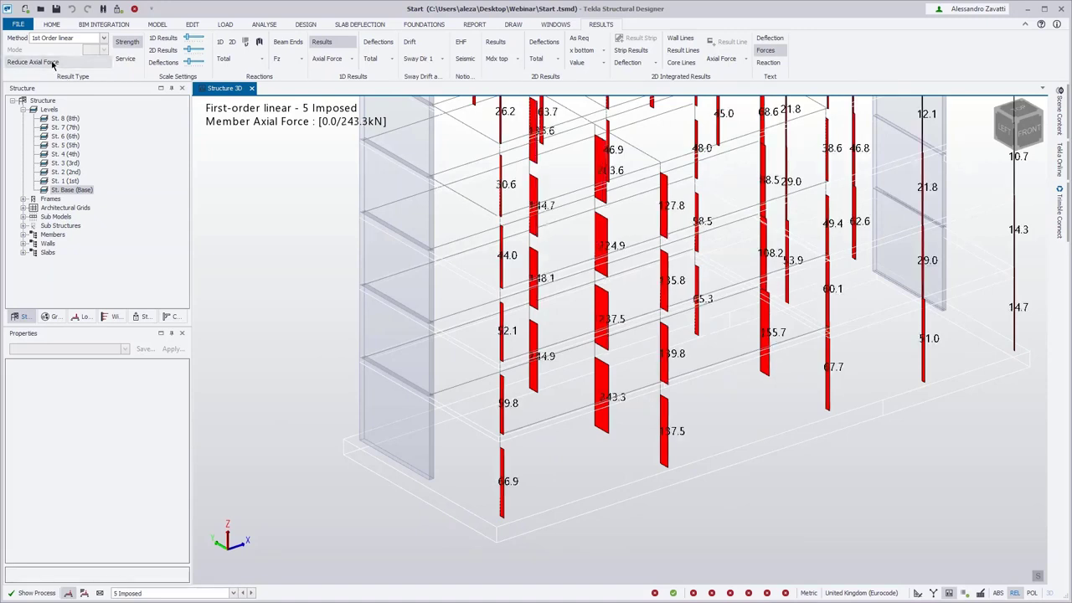
- Return to the structural view and inspect the properties of the full-height corner column C1
click(917, 593)
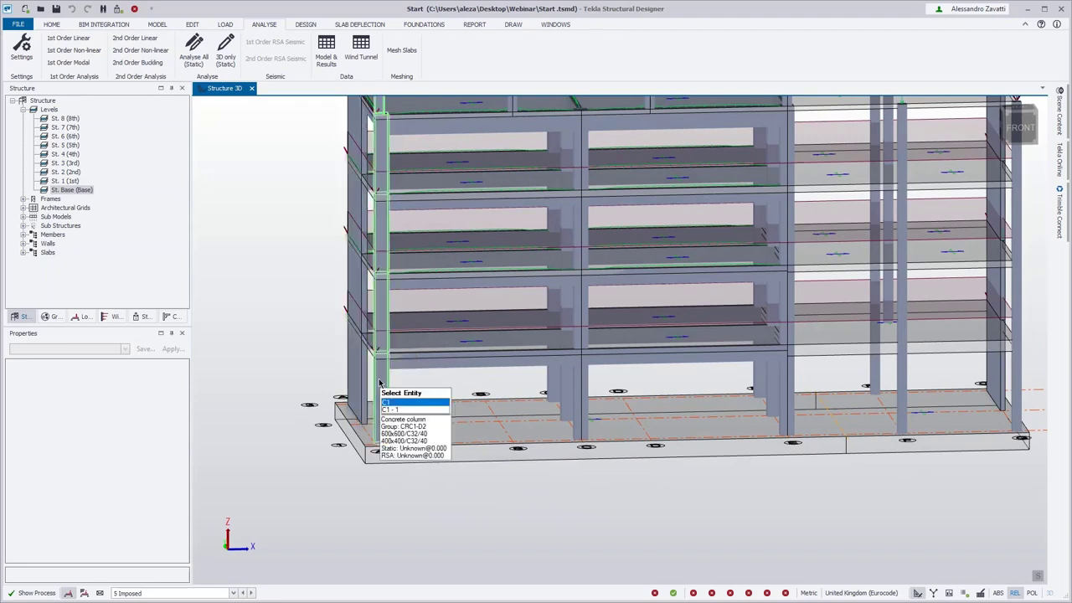
click(379, 383)
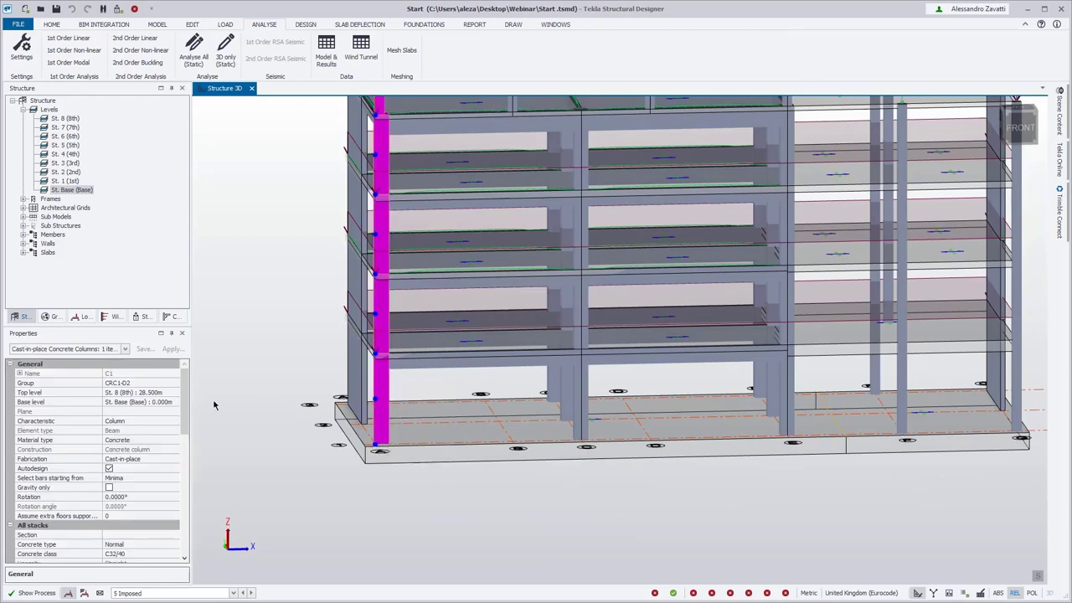
drag(184, 403, 182, 456)
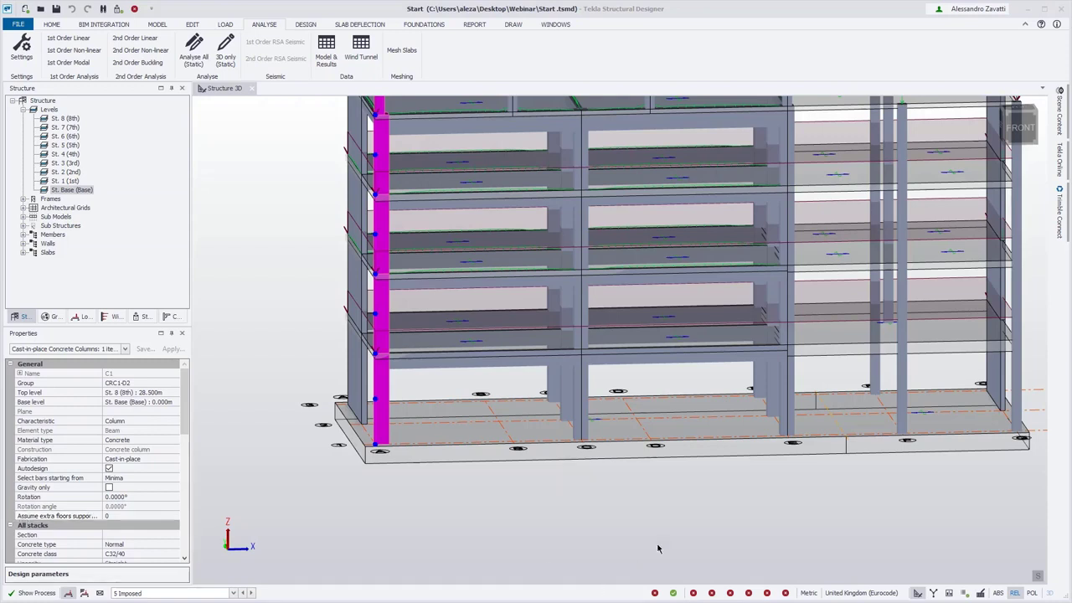
- Select column C7 and show the imposed load reduction setting for its Level 5 in the column properties
scroll(667, 518, down, 3)
middle_drag(667, 519, 544, 514)
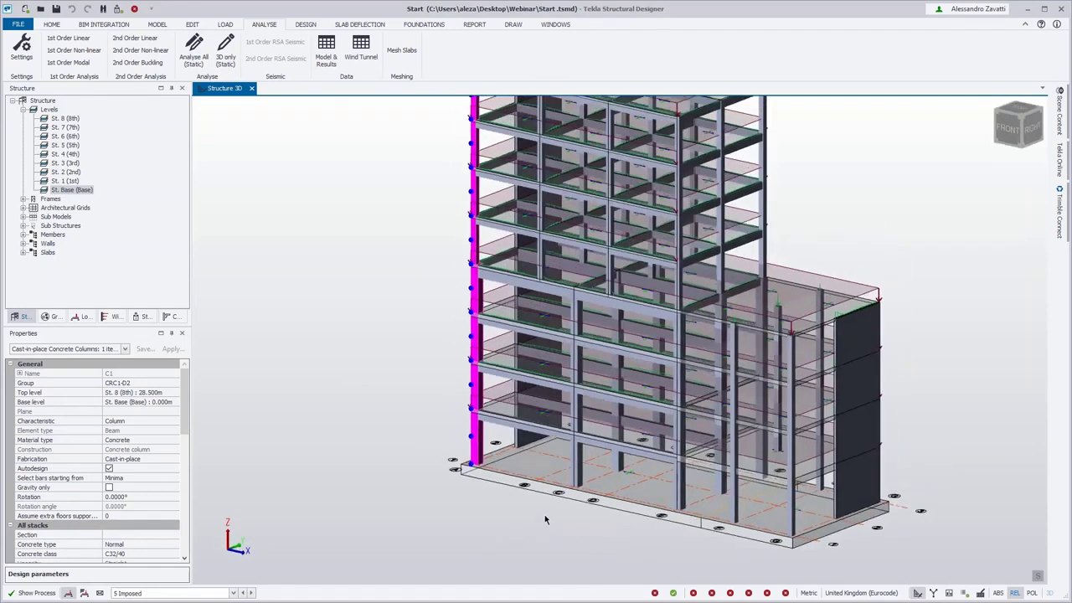
click(574, 469)
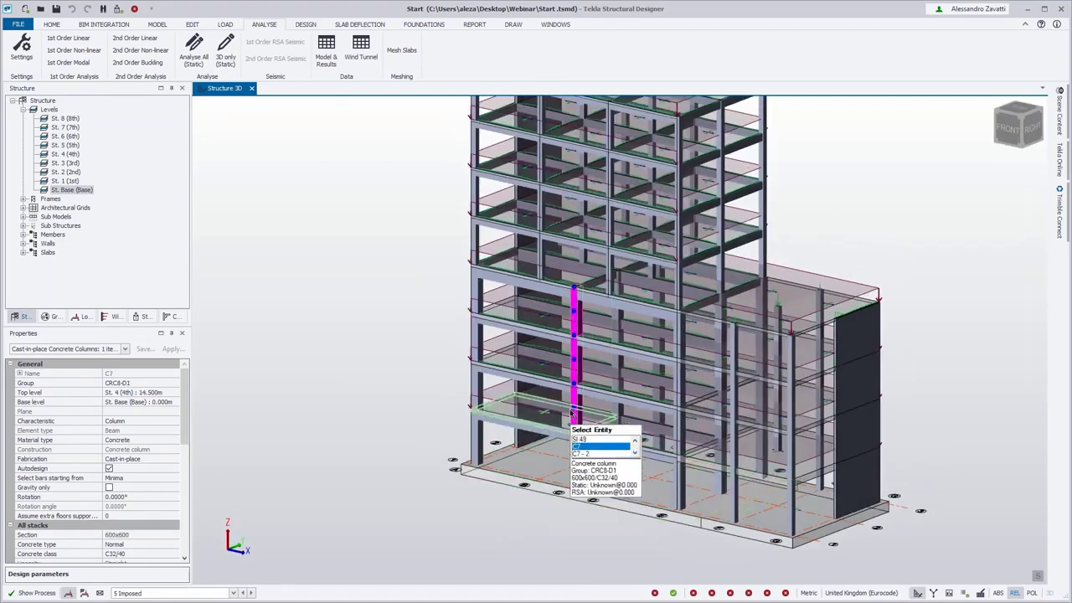
mouse_move(563, 291)
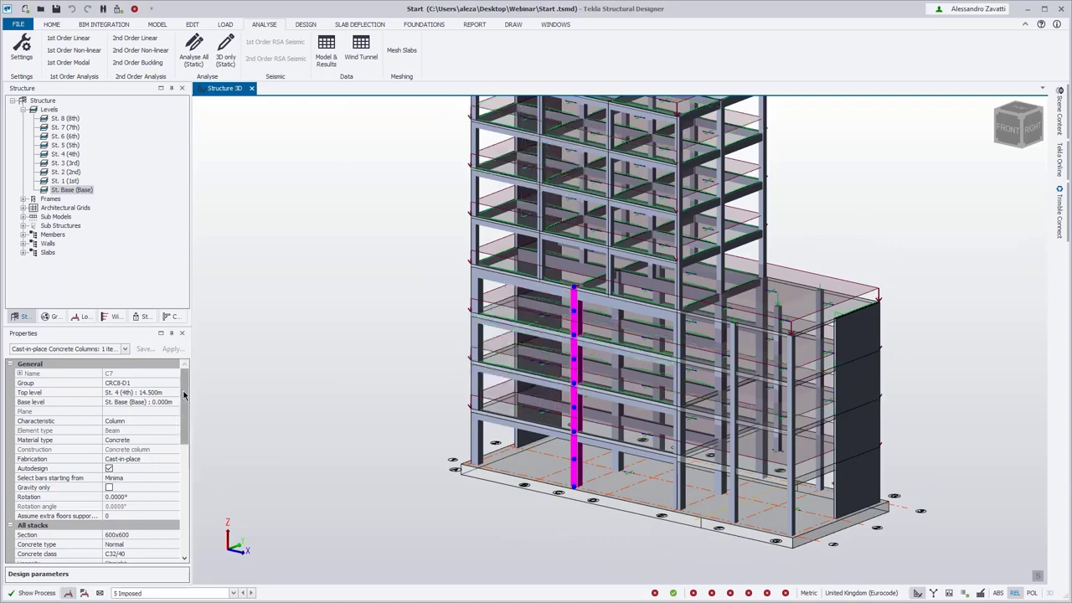
drag(186, 395, 186, 507)
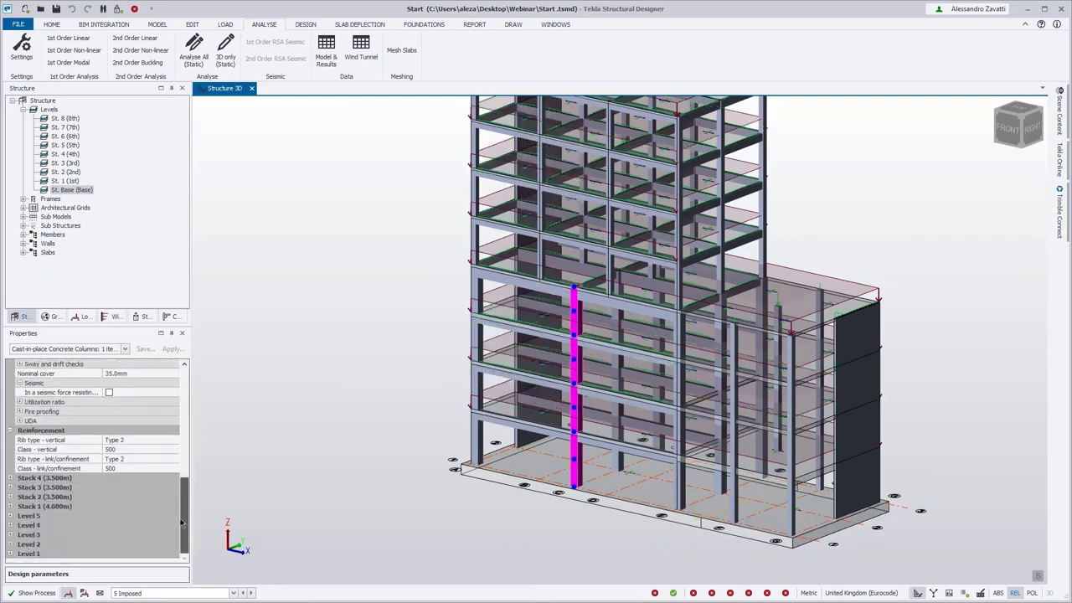
click(10, 516)
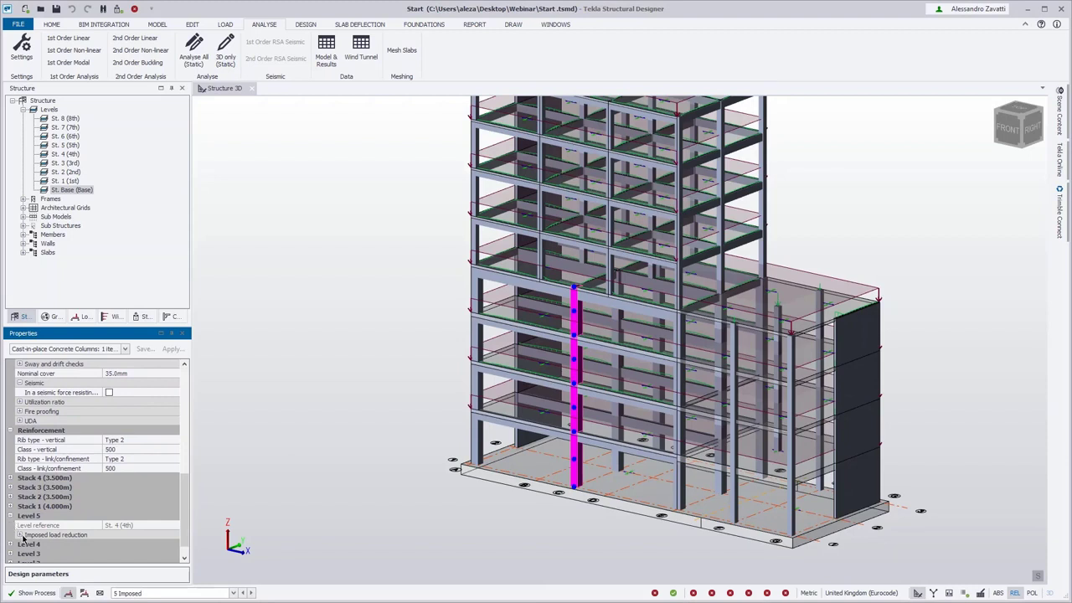
click(21, 535)
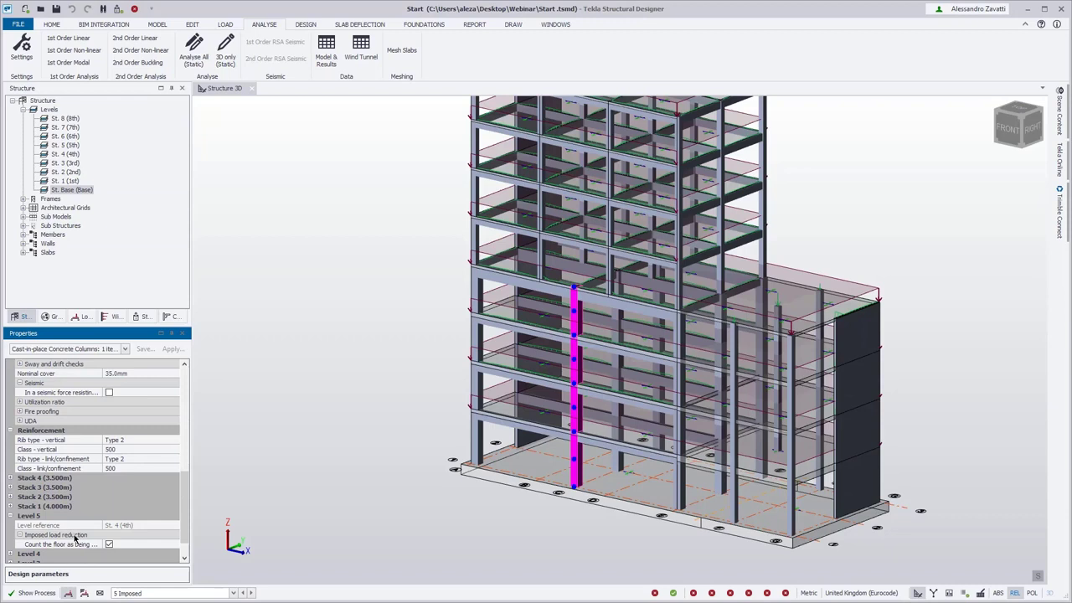
- Review which construction levels are defined as floors in the Construction Levels table
click(46, 109)
double_click(46, 109)
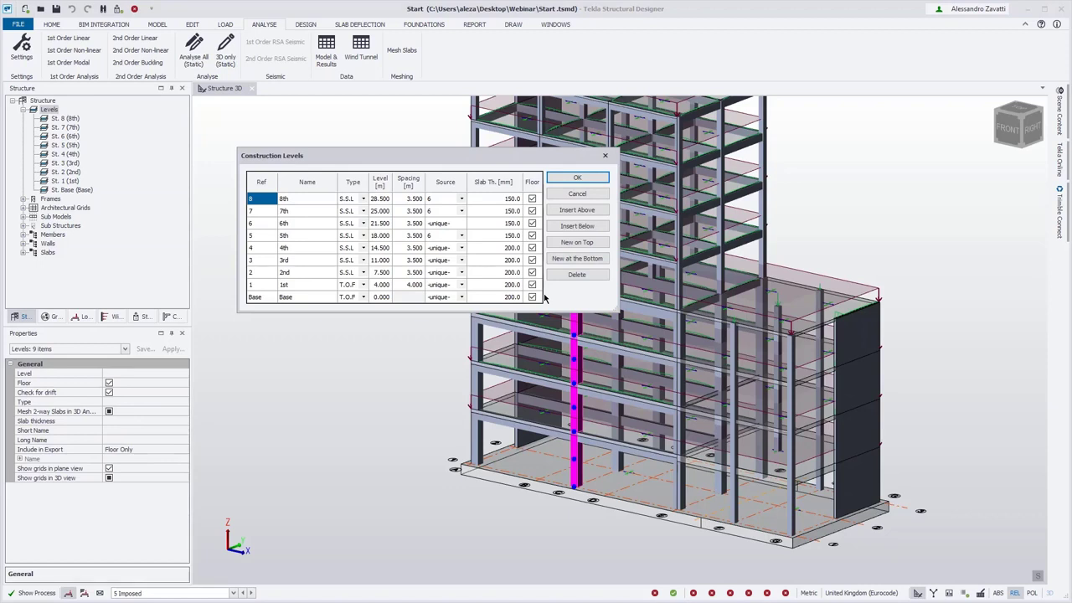
click(577, 178)
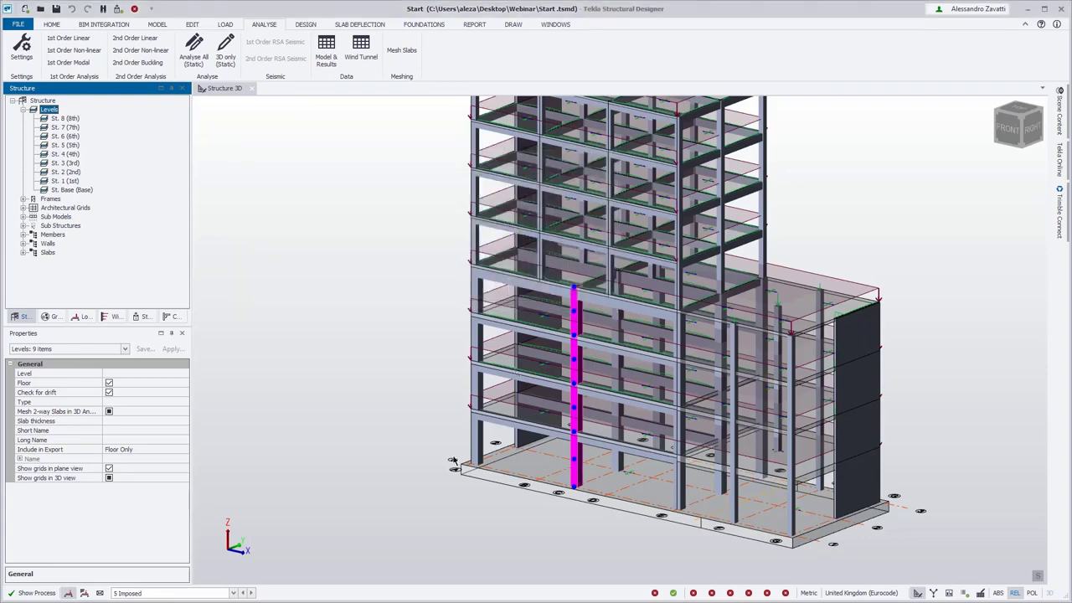
- Switch to the review view and display the Imposed load reduction attribute with Show/Alter State
click(964, 593)
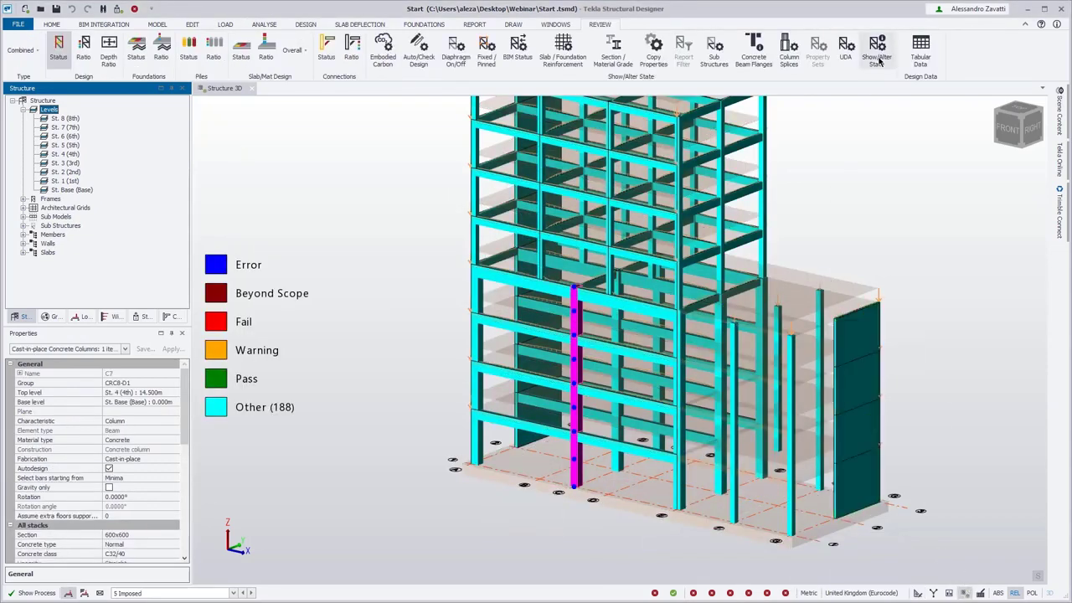
click(877, 55)
click(178, 376)
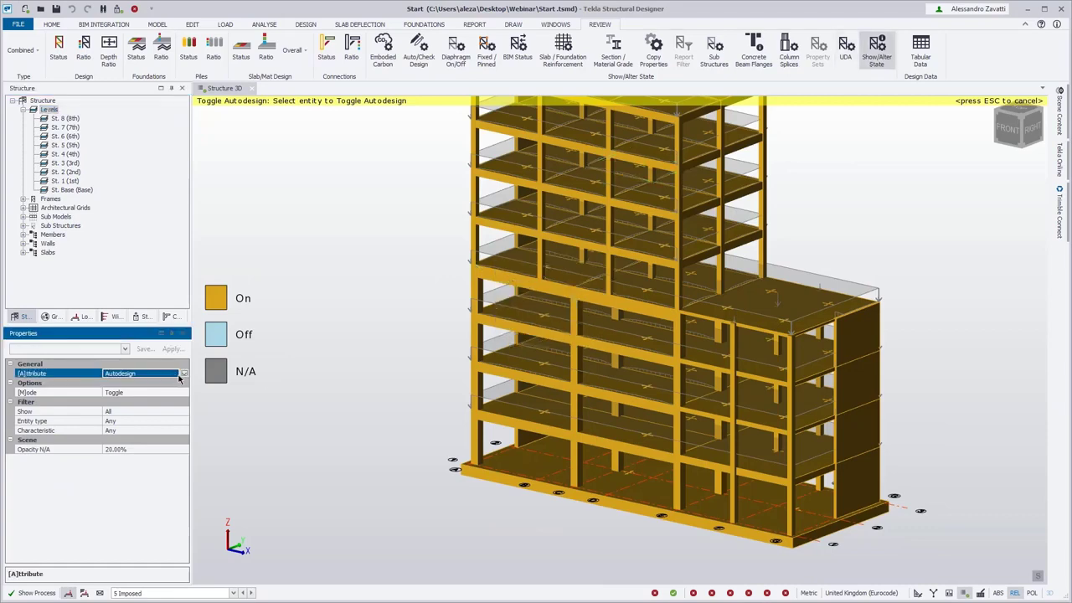
click(182, 375)
scroll(140, 462, down, 2)
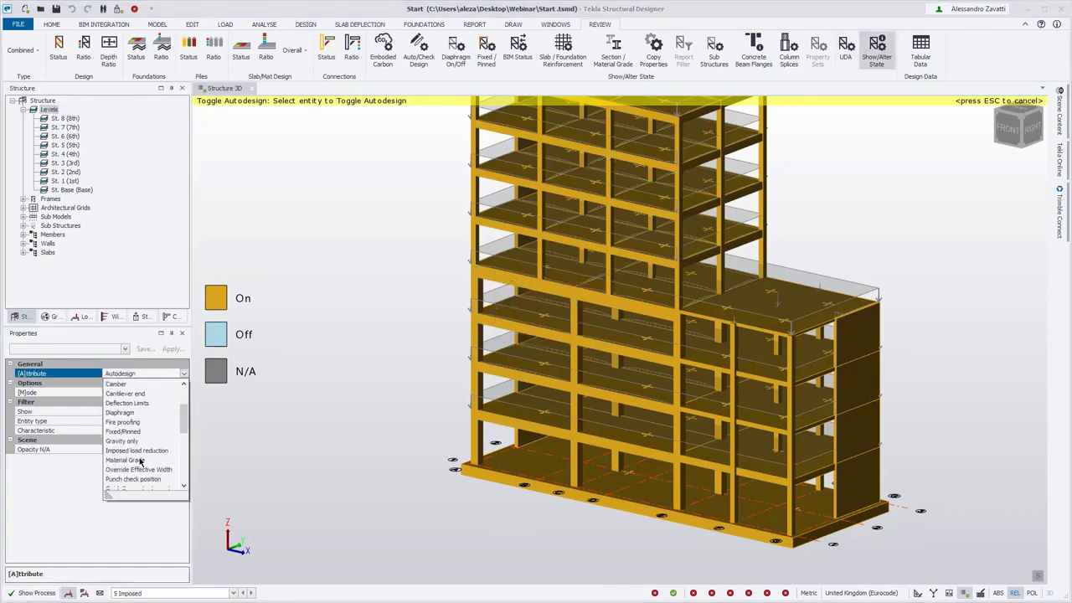
click(141, 452)
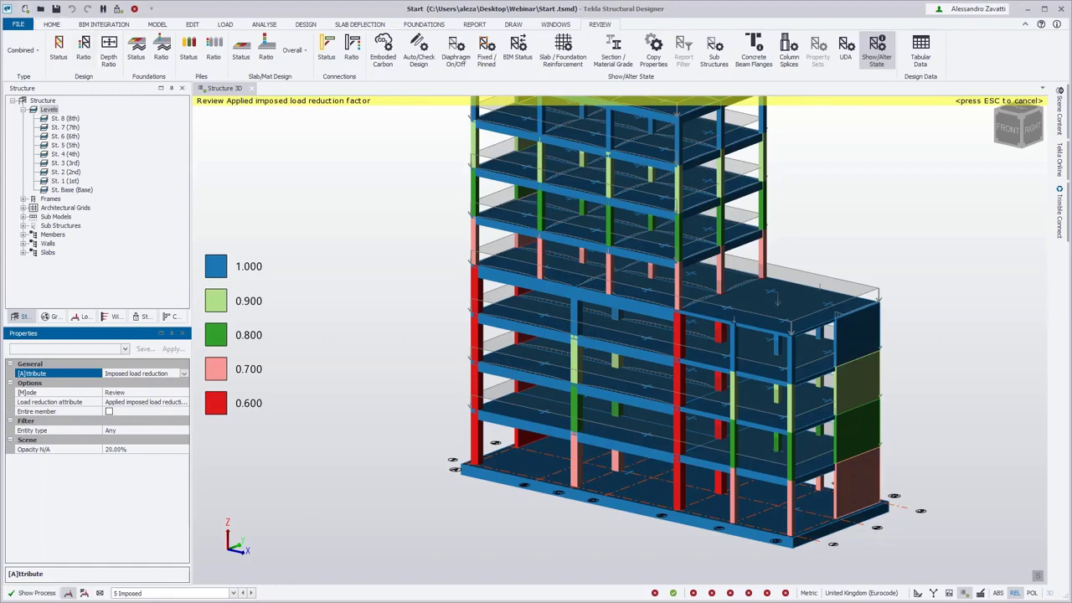
- Examine the applied imposed load reduction factor and number of floors carried for the stacks of columns C4 and C7
scroll(309, 440, down, 3)
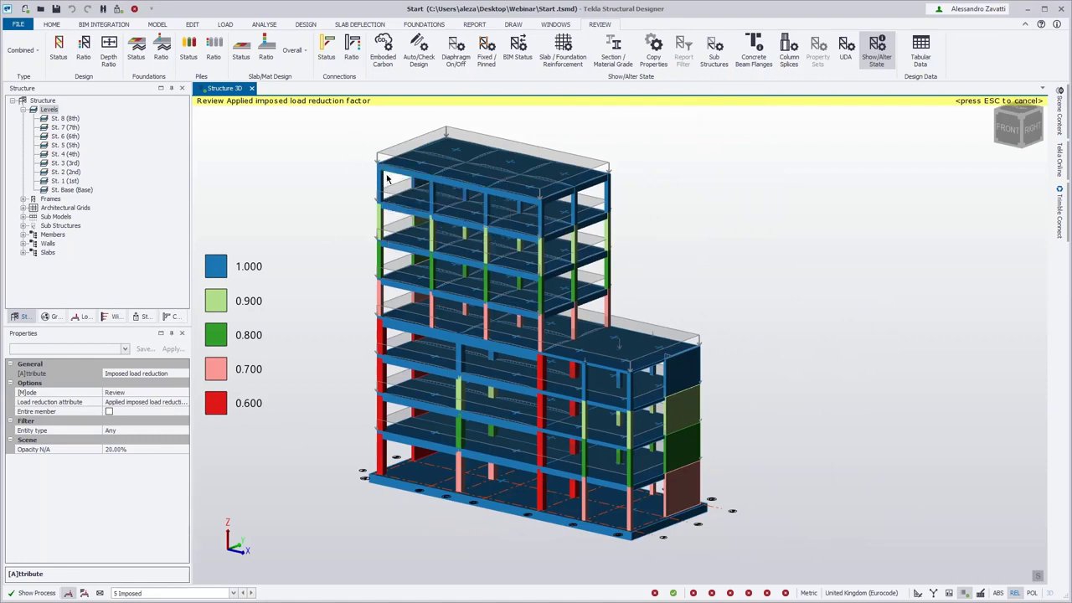
mouse_move(379, 174)
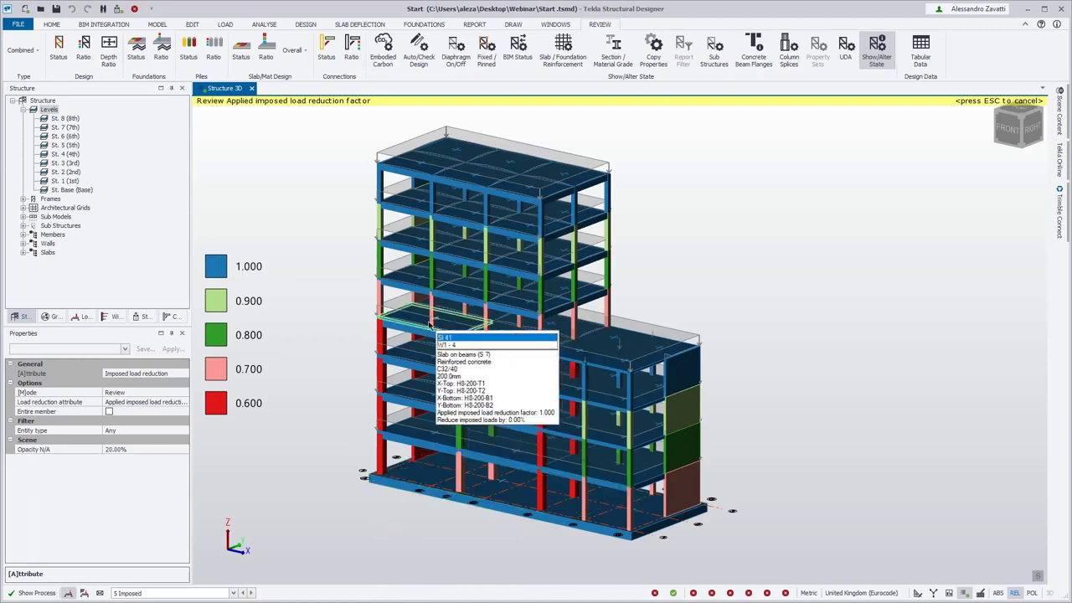
mouse_move(381, 451)
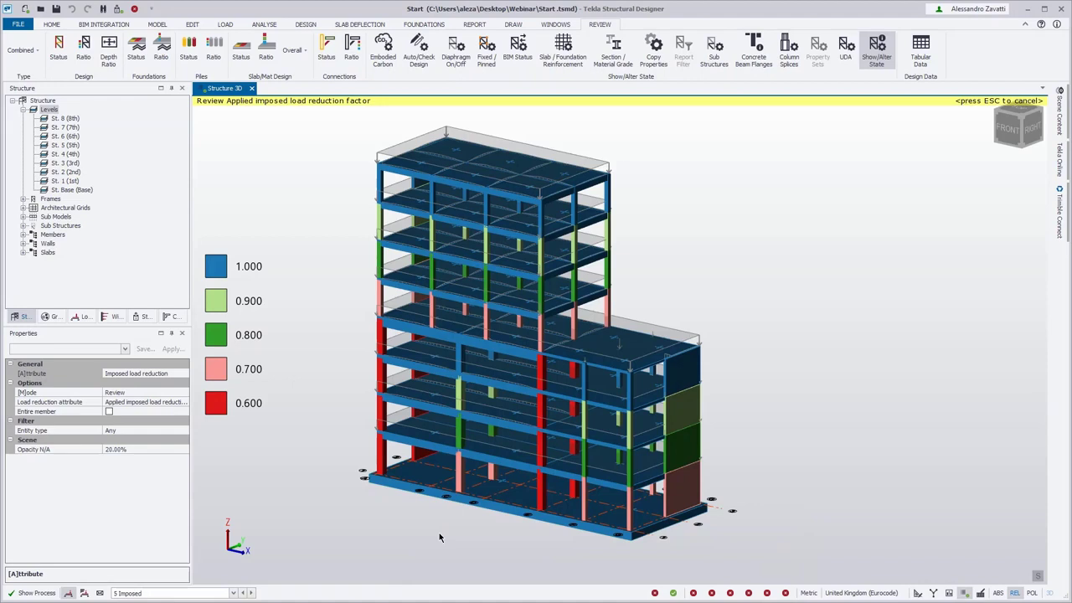
mouse_move(444, 188)
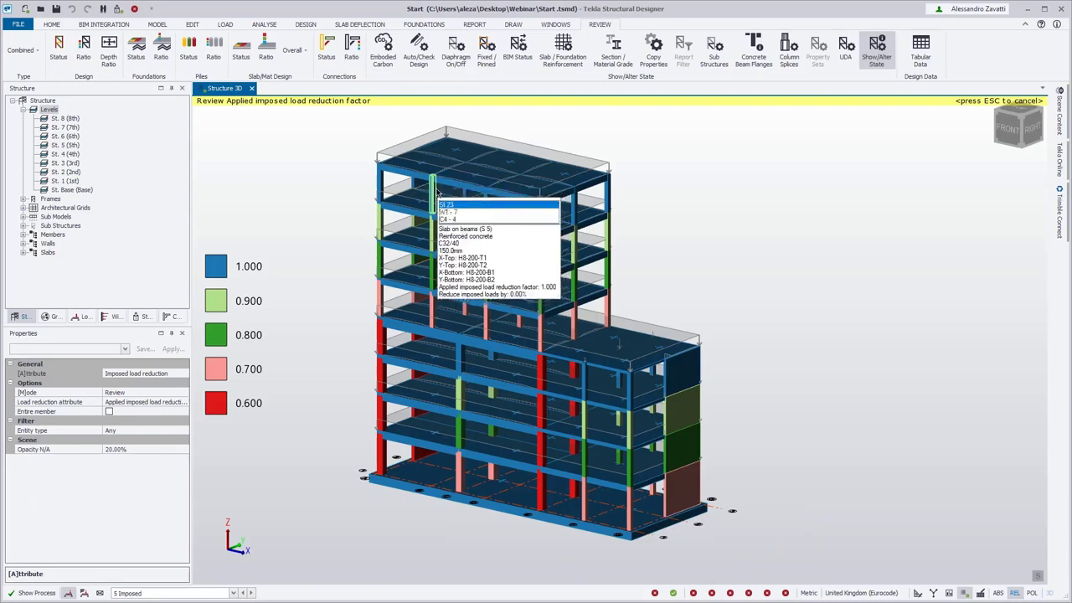
mouse_move(433, 243)
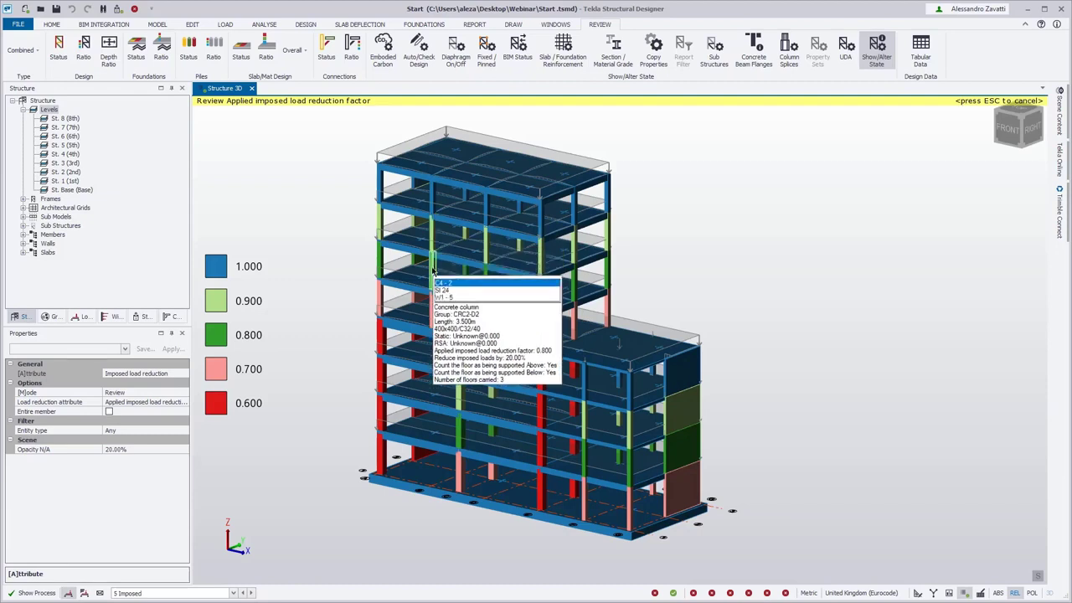
mouse_move(441, 339)
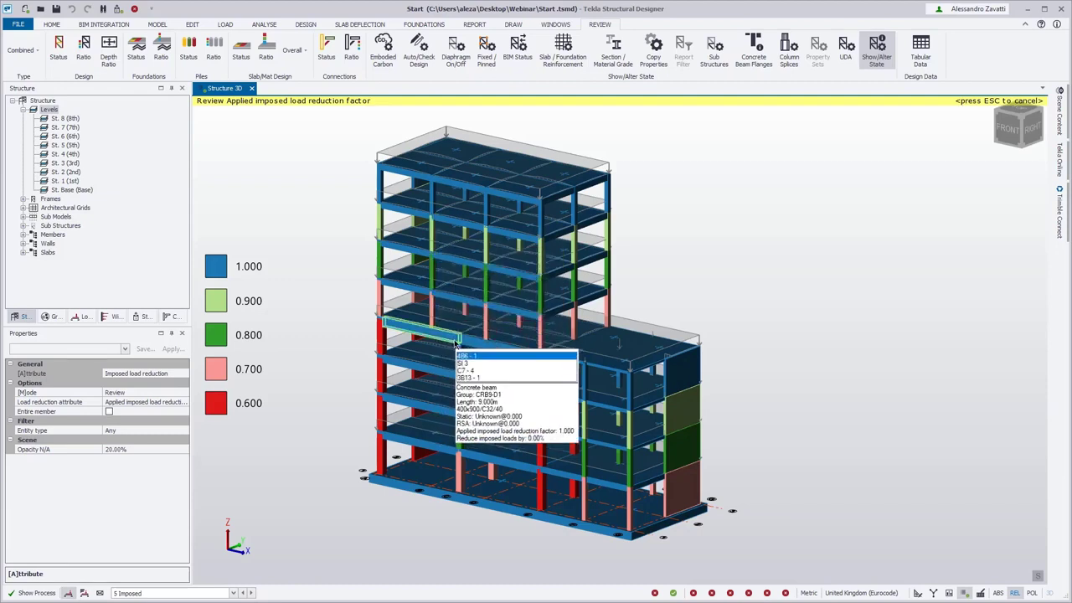
mouse_move(459, 360)
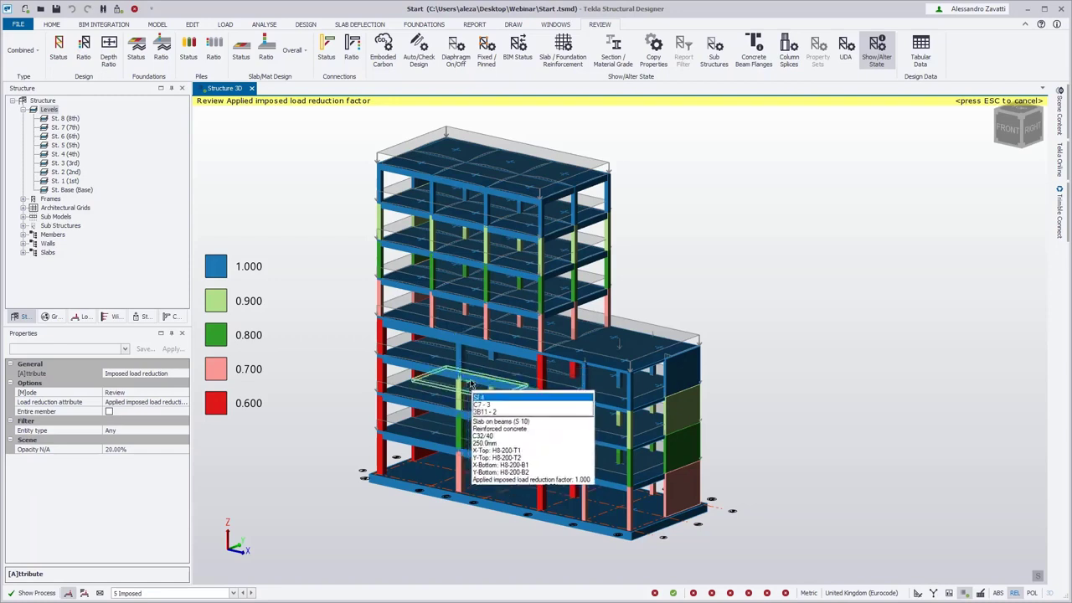
mouse_move(465, 388)
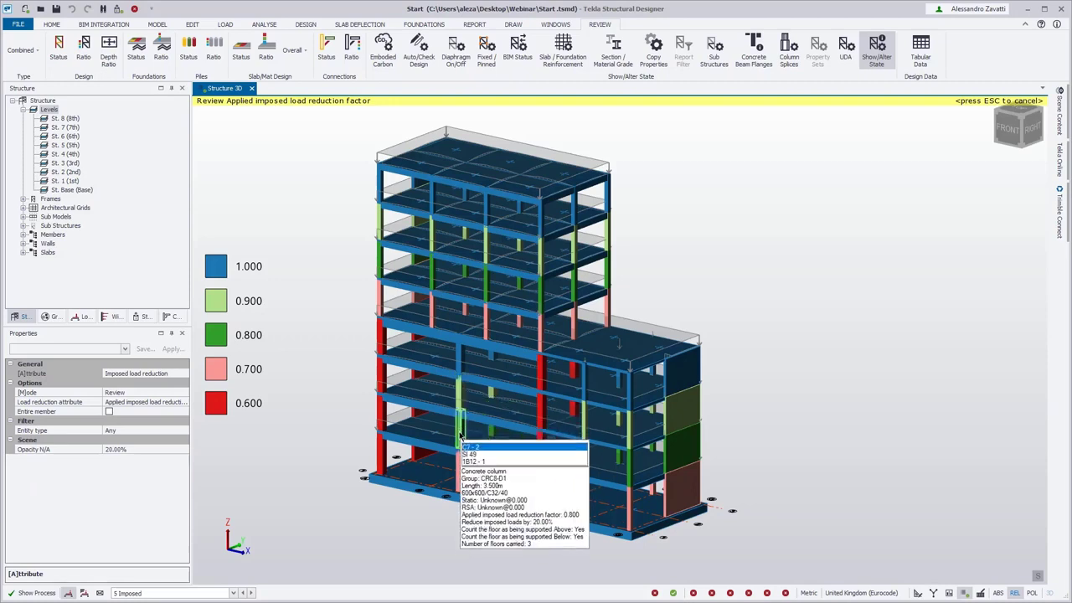
mouse_move(459, 476)
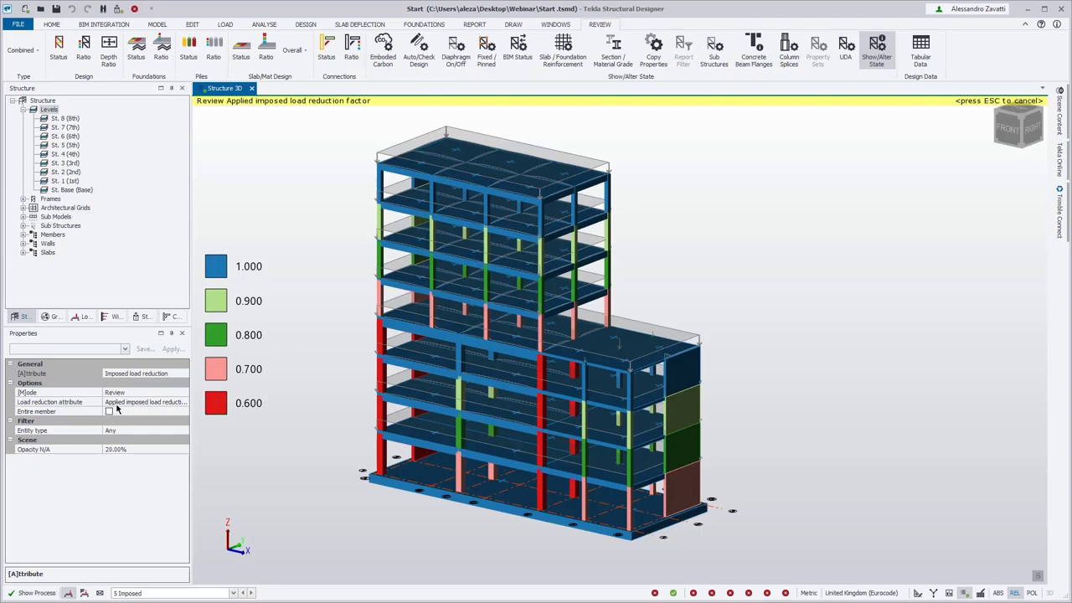
- Change the reviewed load reduction attribute to Reduce imposed loads by
click(178, 402)
double_click(180, 404)
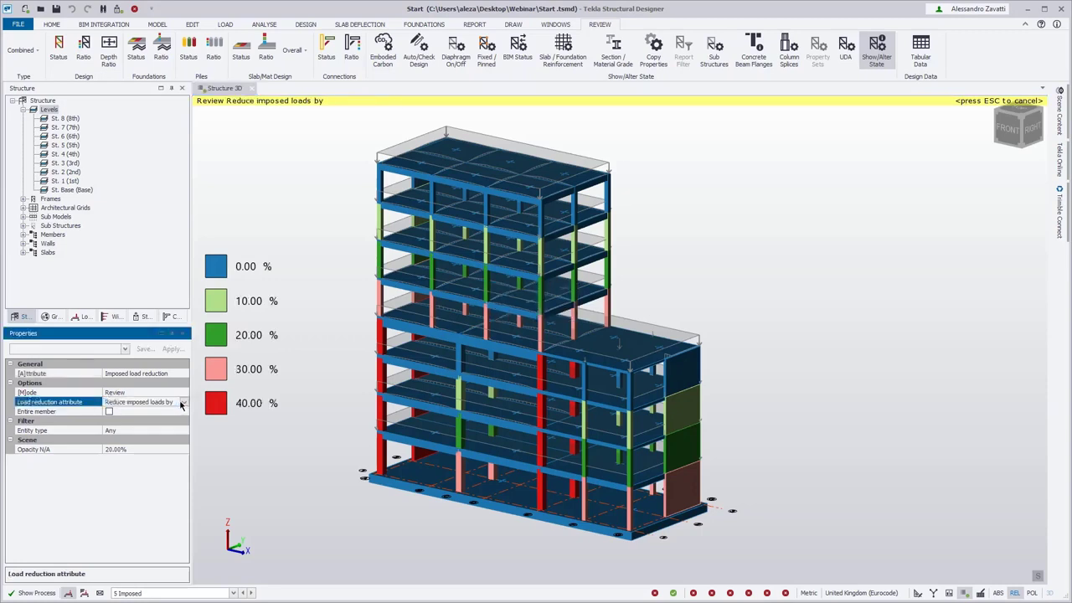
click(185, 404)
click(135, 422)
click(185, 394)
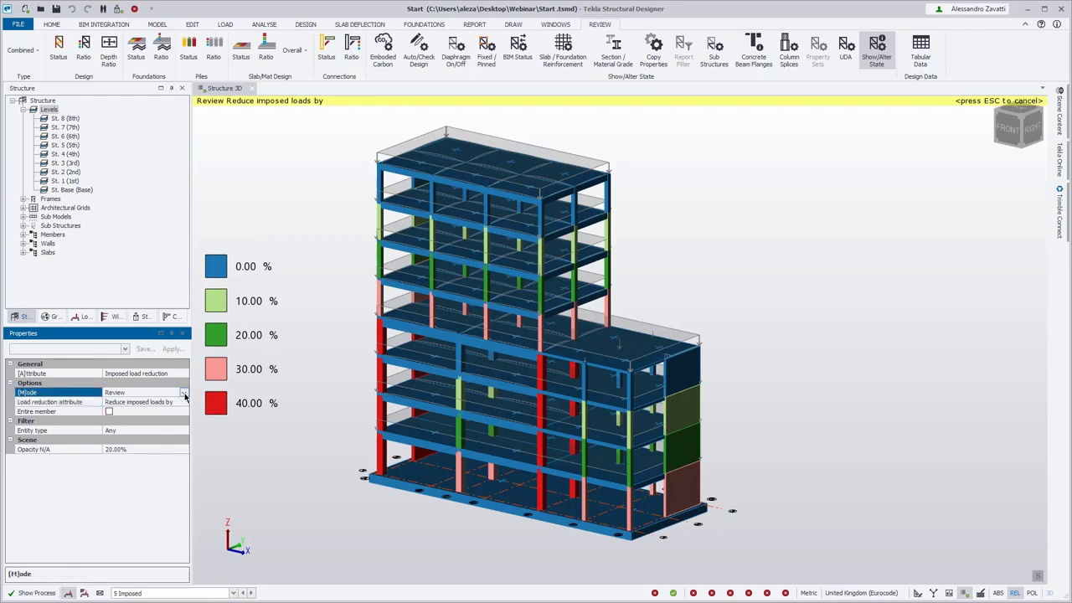
click(331, 228)
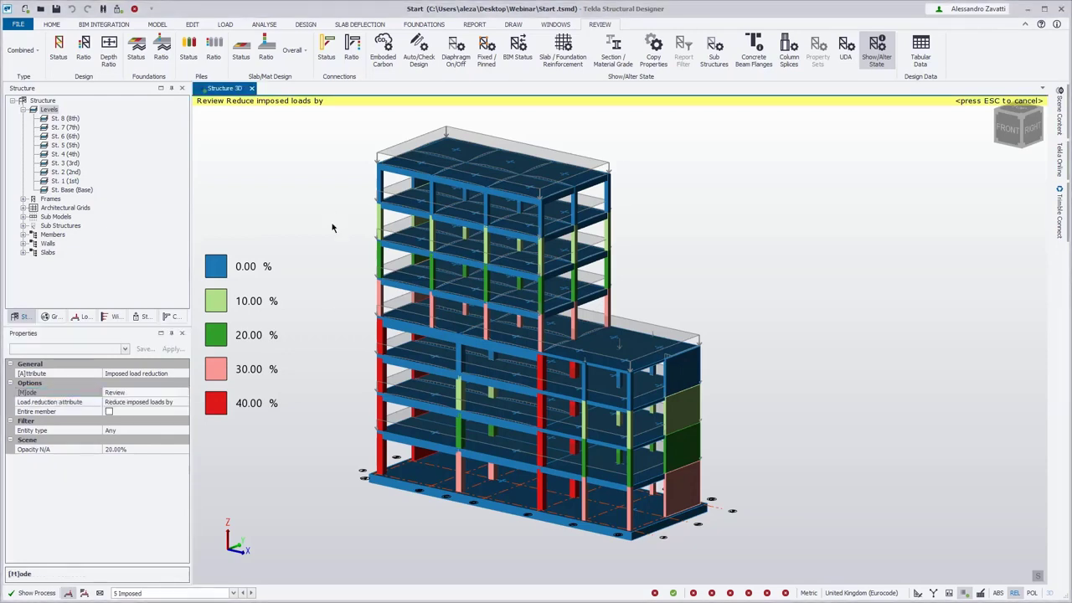
- Open a second Structure 3D view side by side with the first and make the original view active
right_click(234, 94)
click(266, 124)
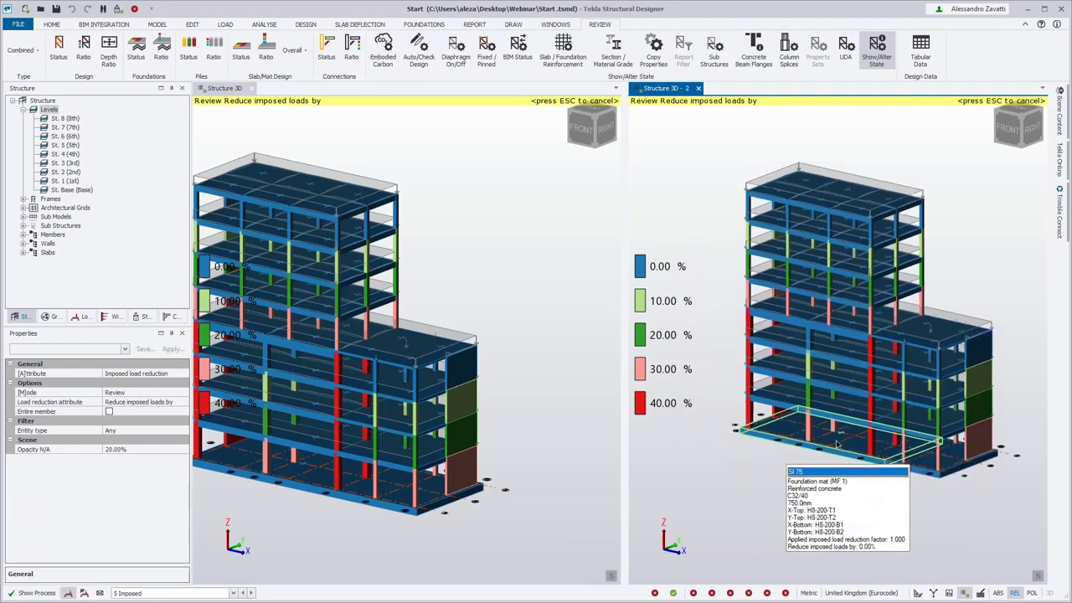
click(560, 411)
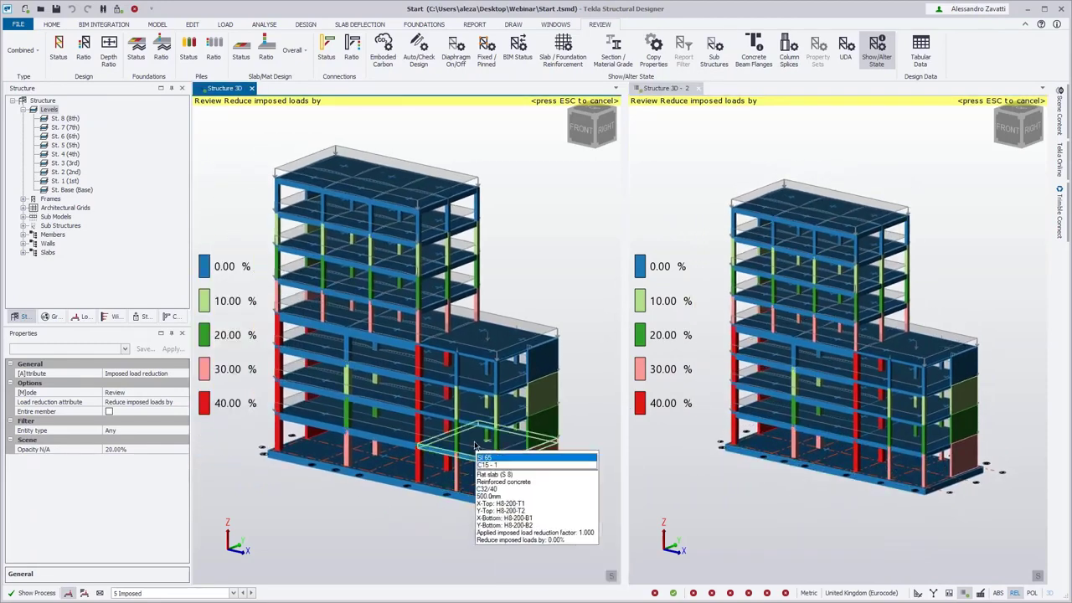
- In the original view, change the mode to Set and the load reduction attribute to Assume extra floors supported
click(184, 393)
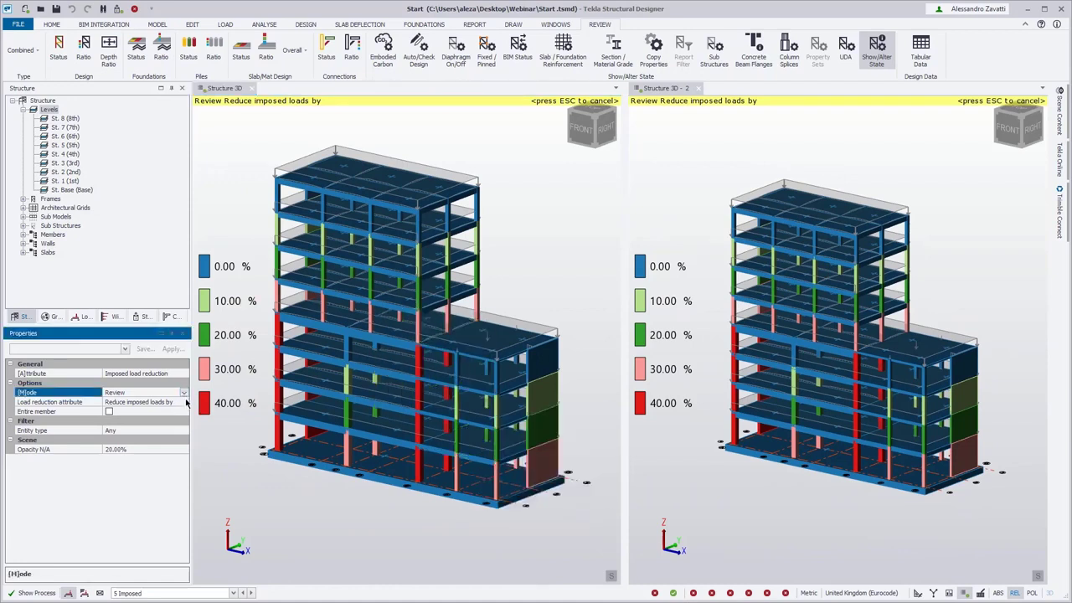
click(184, 392)
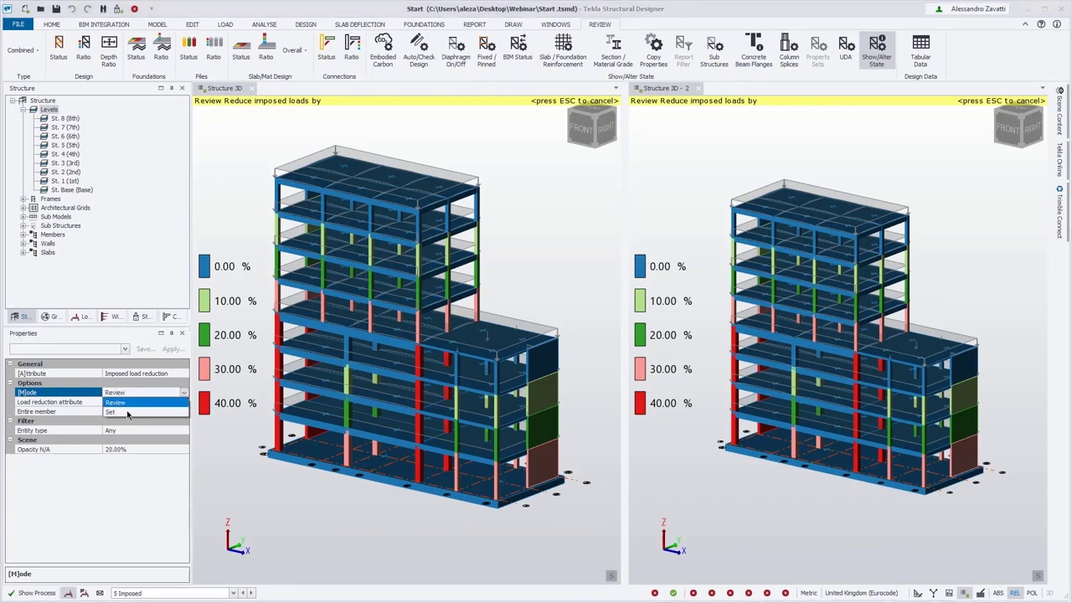
click(125, 412)
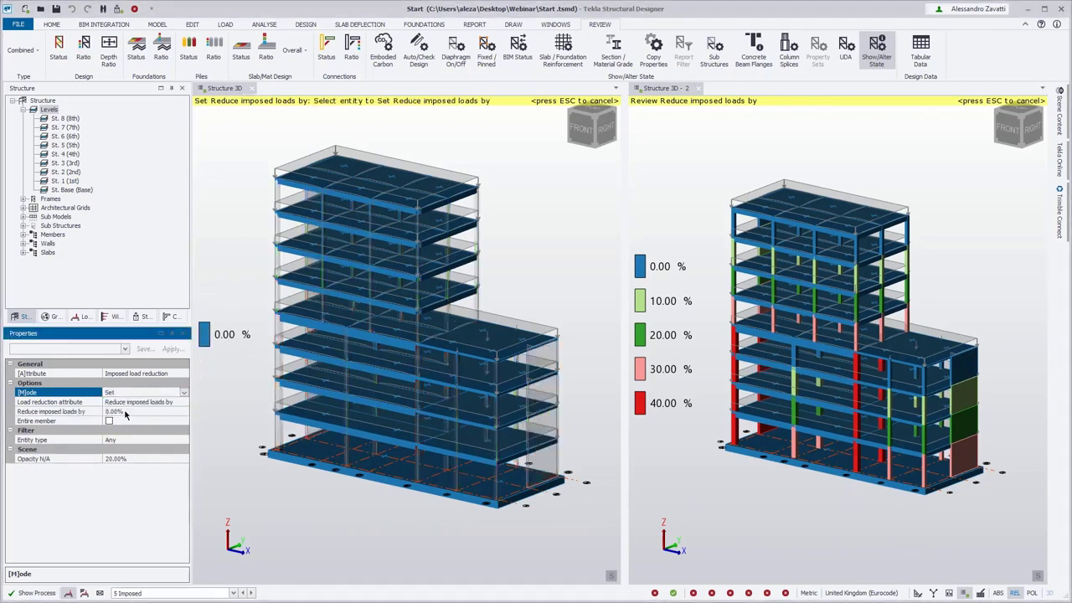
click(185, 403)
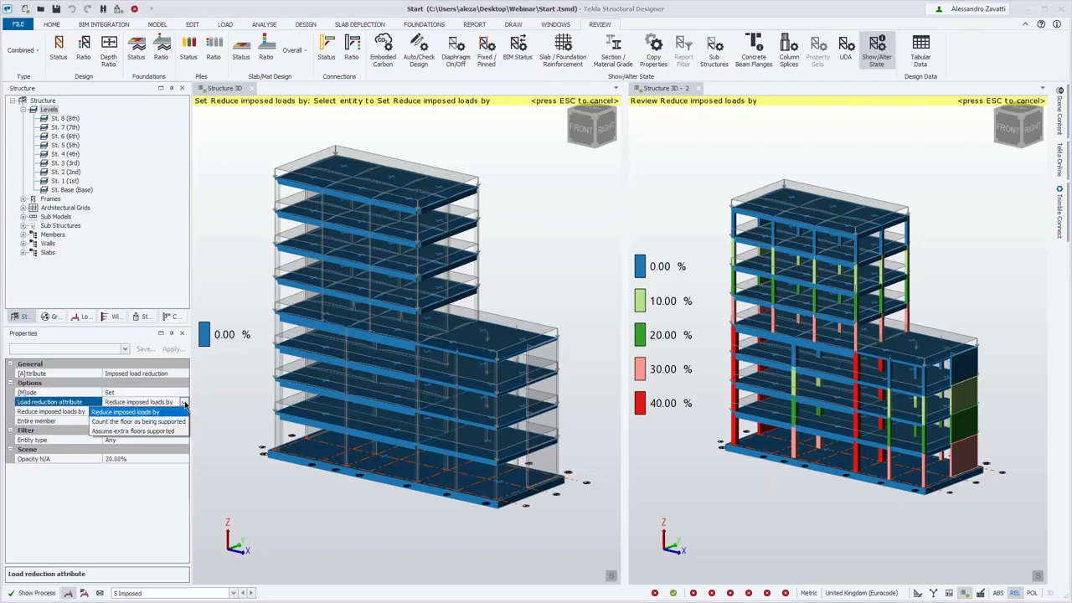
click(176, 430)
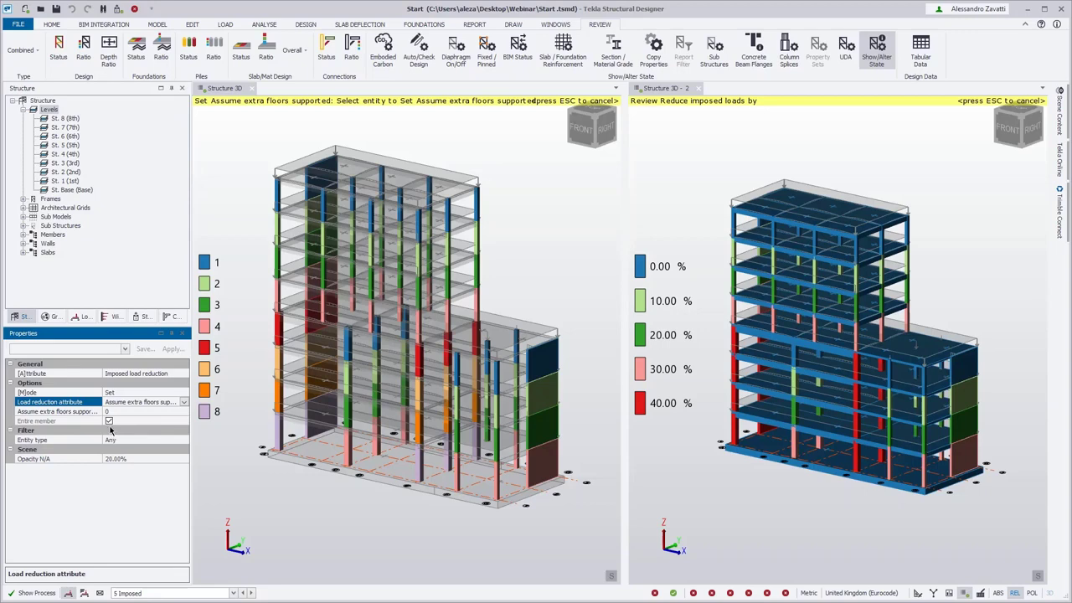
middle_drag(354, 502, 353, 469)
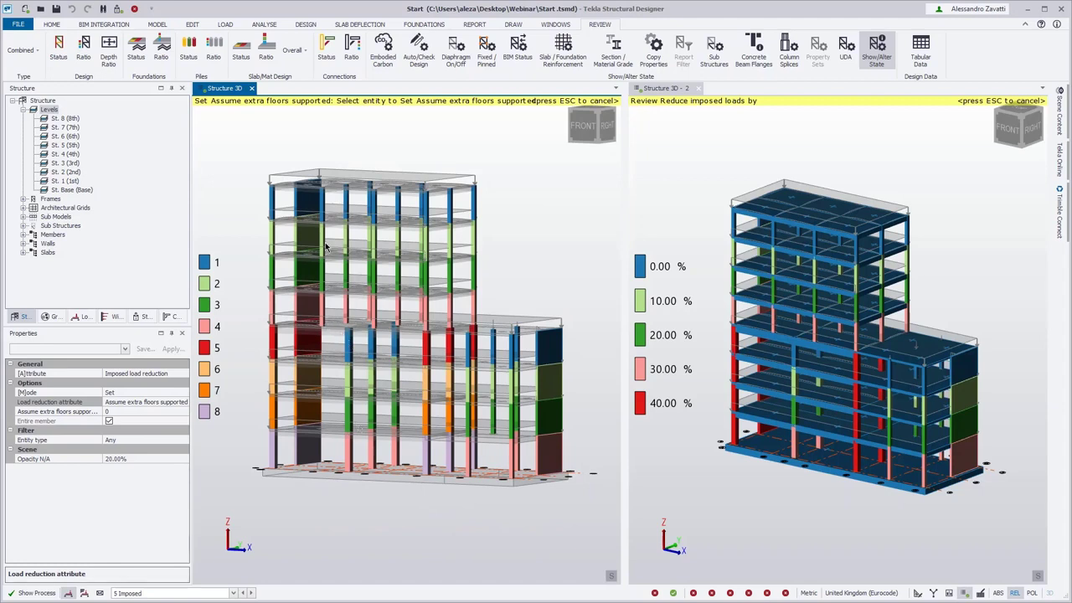
- Set the assumed extra floors supported to 4, apply it to the column stacks ending beneath the tower, and inspect their reductions in the second view
click(123, 410)
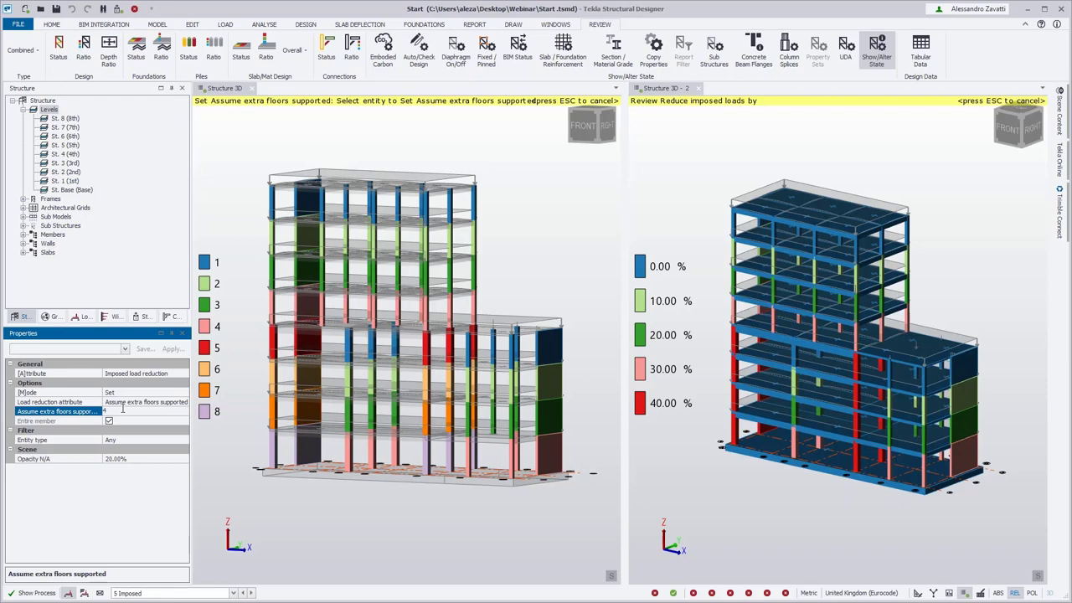
text(4)
click(308, 462)
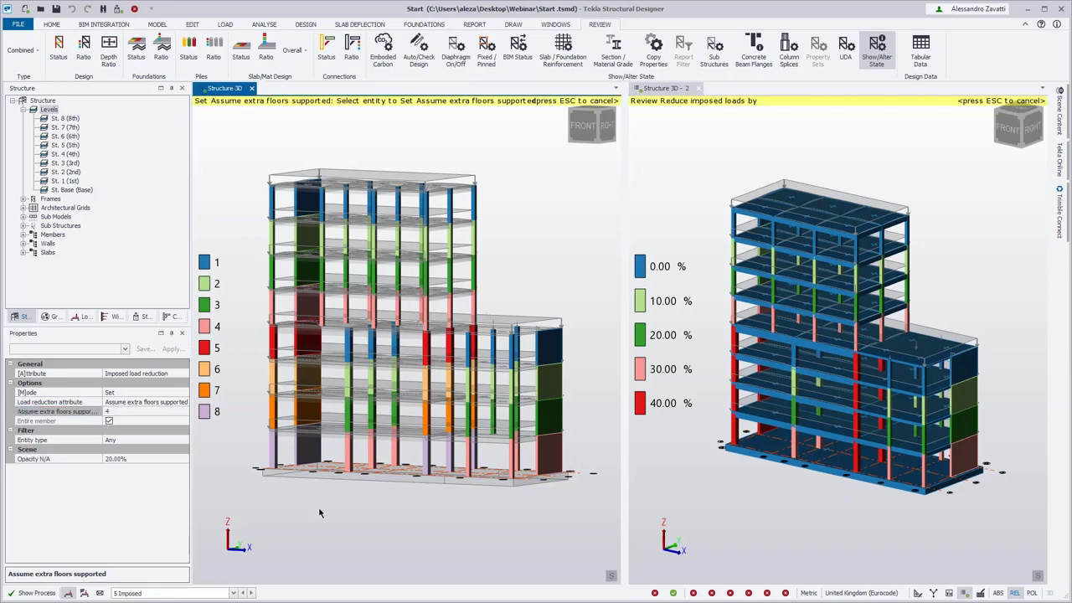
click(350, 419)
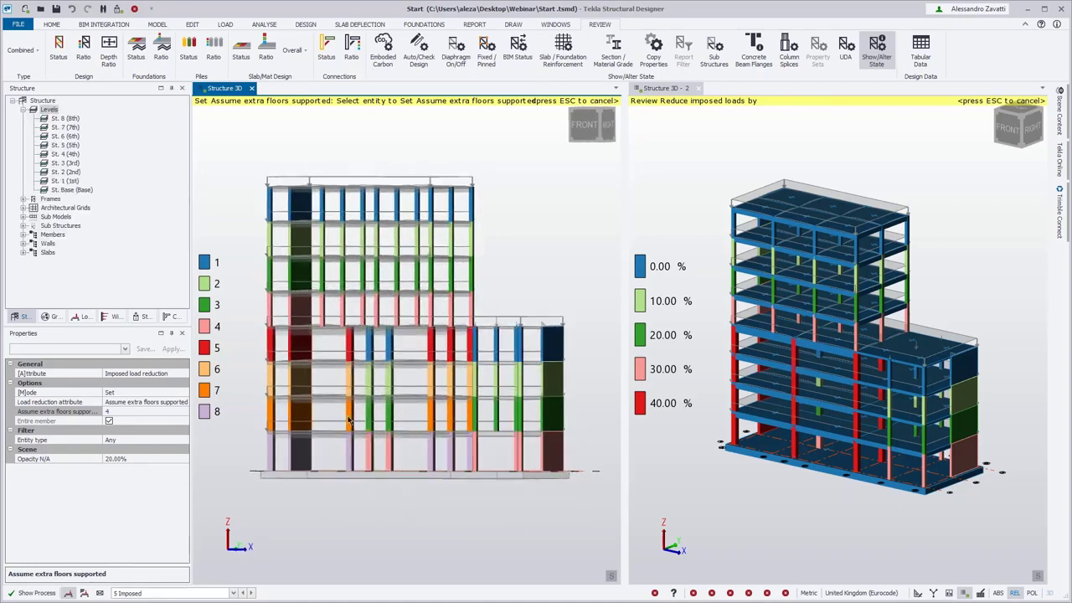
drag(334, 408, 426, 412)
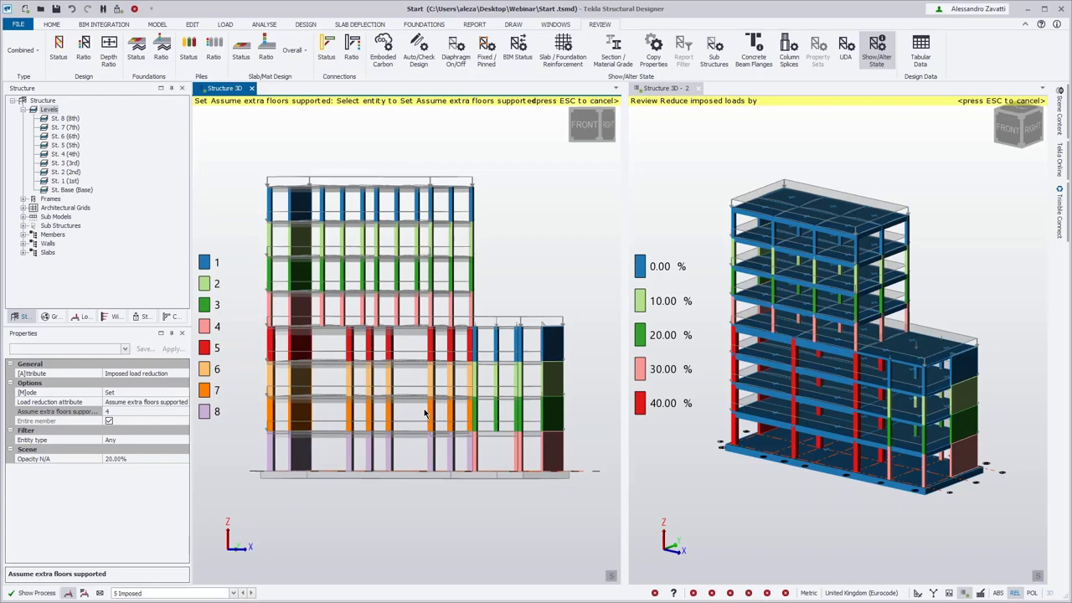
click(753, 493)
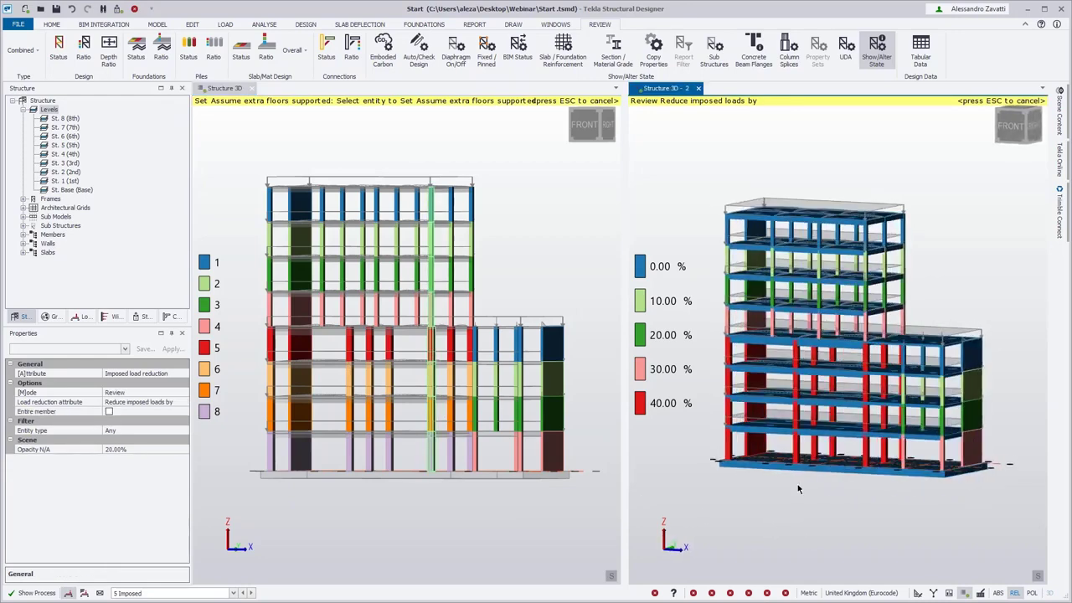
scroll(797, 486, up, 3)
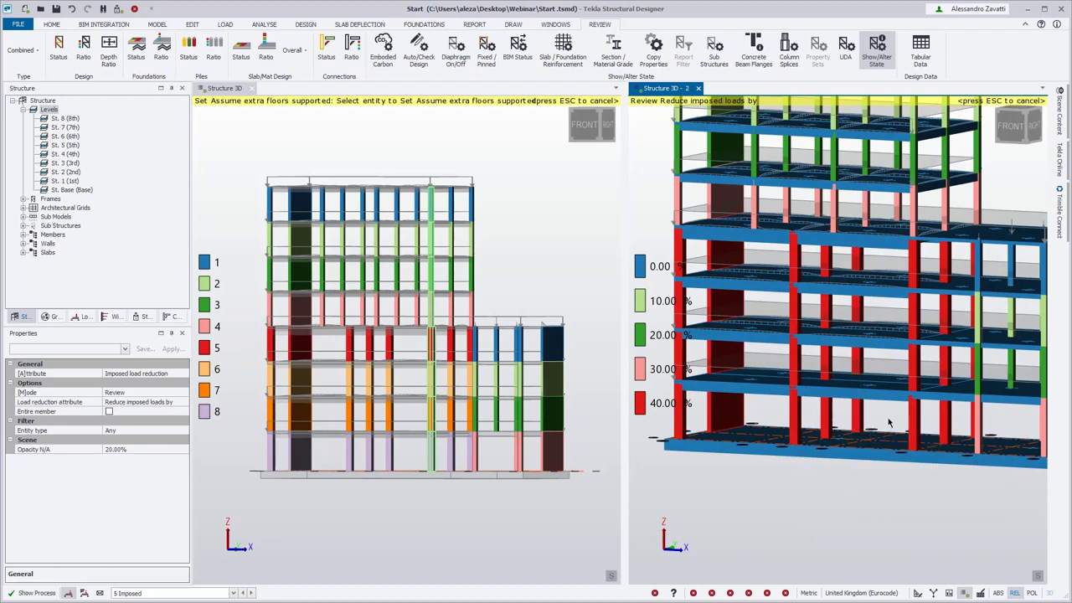
scroll(845, 466, down, 3)
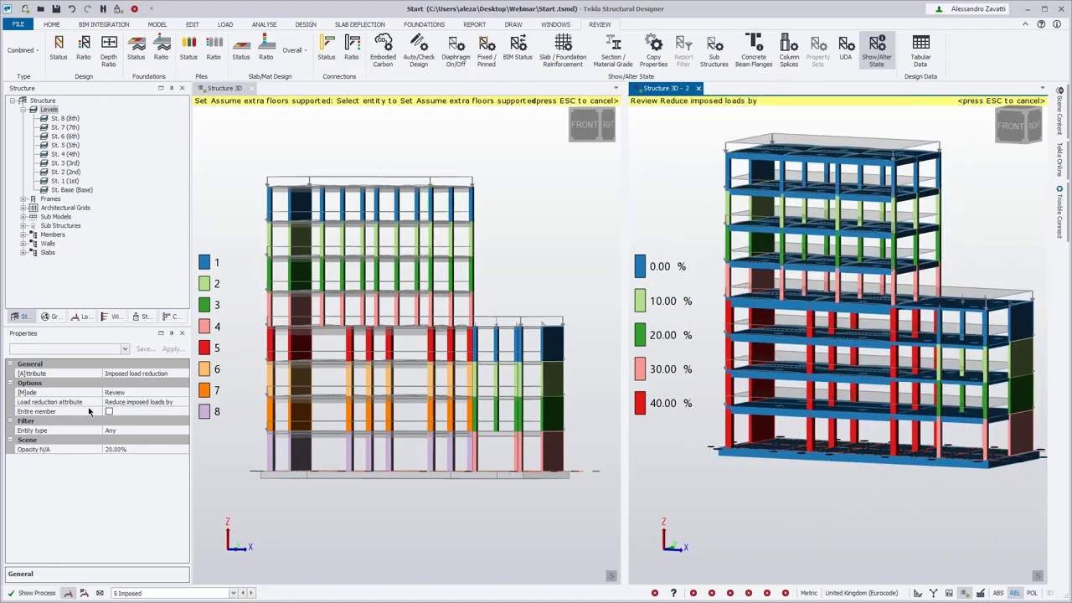
- In the original view, use Set mode with the load reduction attribute Reduce imposed loads by
click(180, 404)
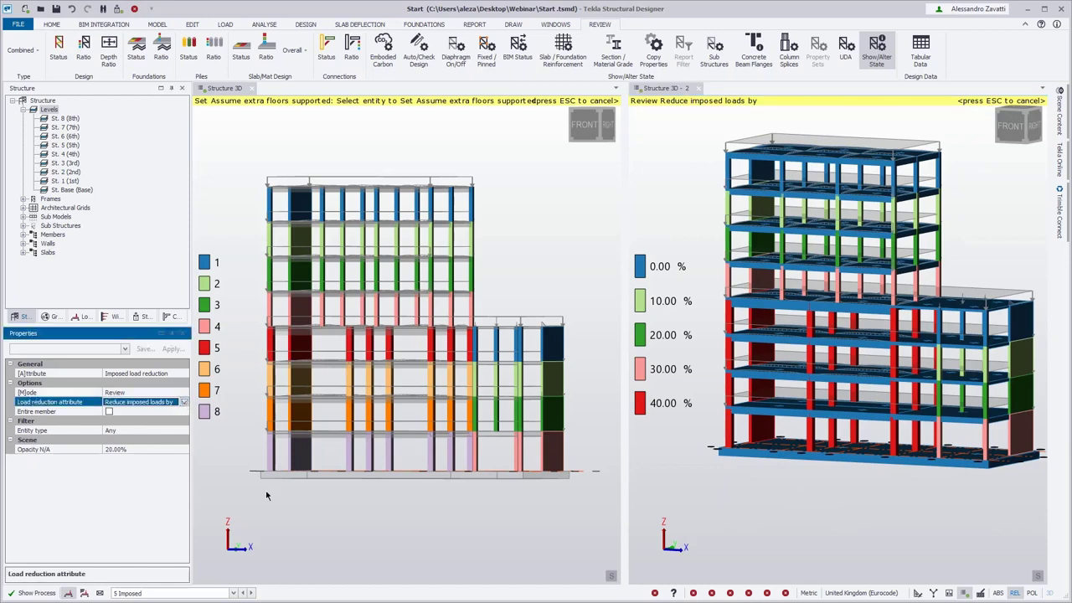
click(185, 394)
click(183, 393)
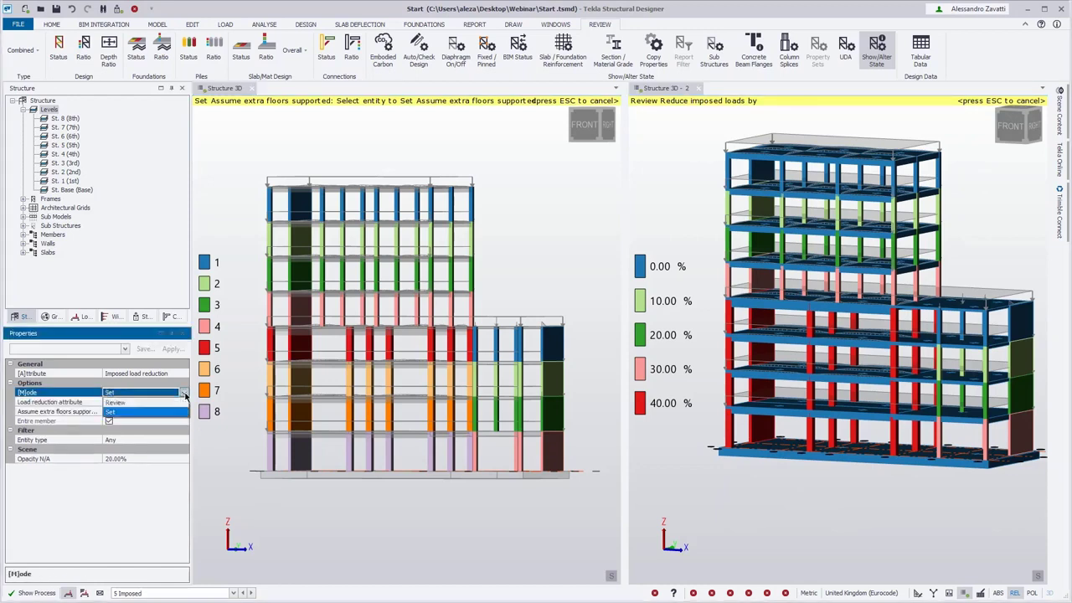
click(127, 410)
click(604, 494)
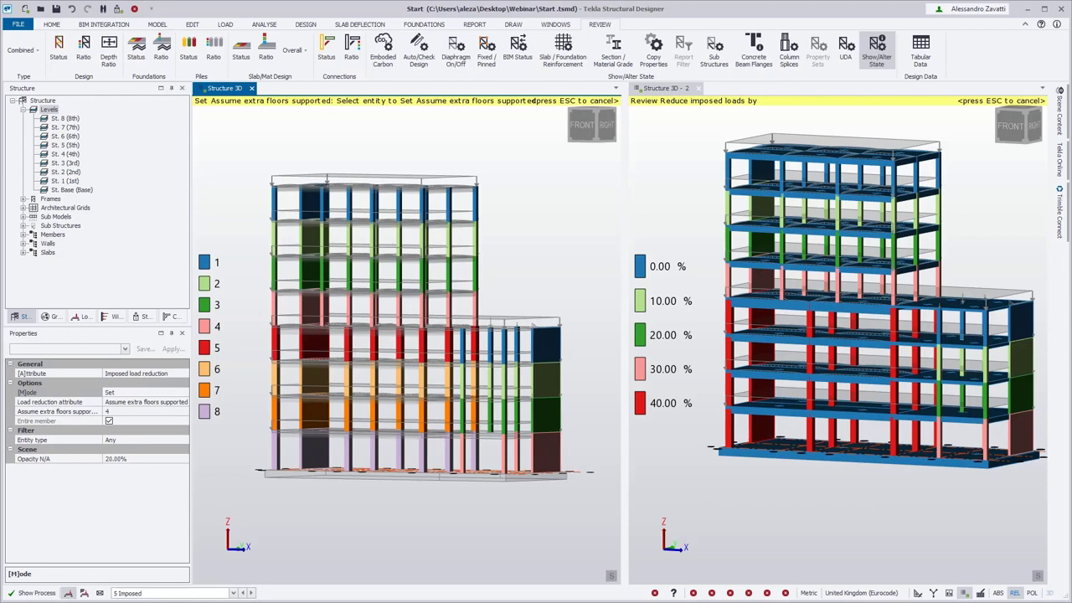
click(164, 402)
click(184, 403)
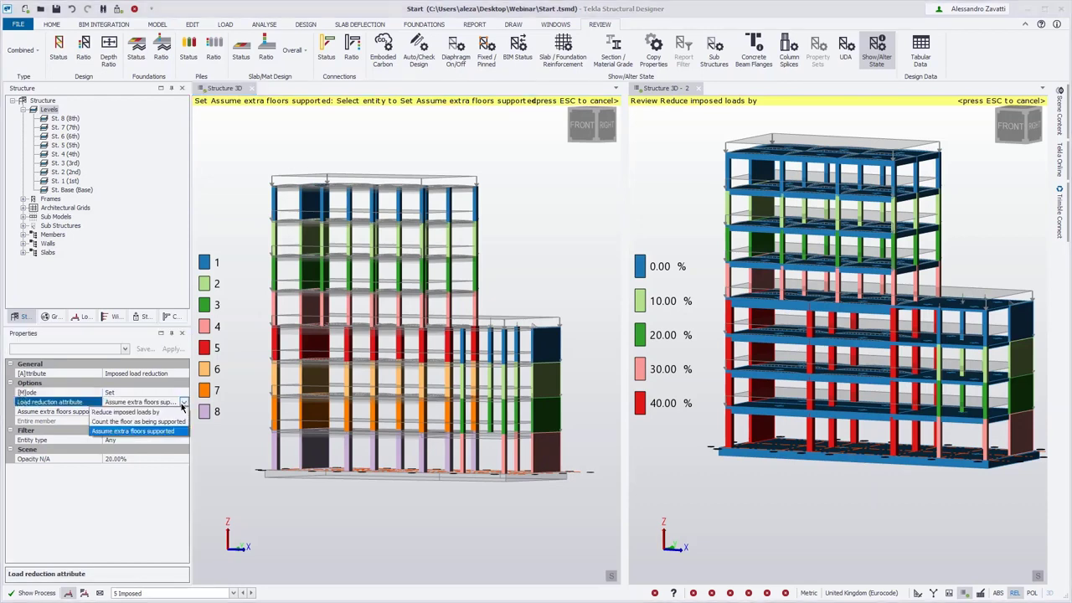
click(126, 412)
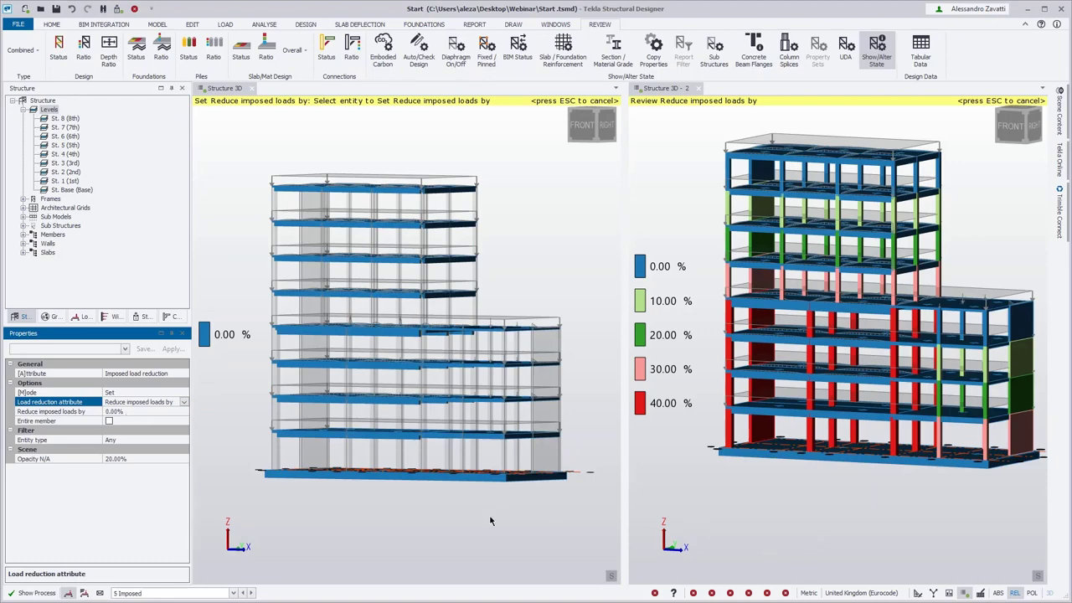
- Filter the entity type to Slab Item
middle_drag(435, 536, 527, 544)
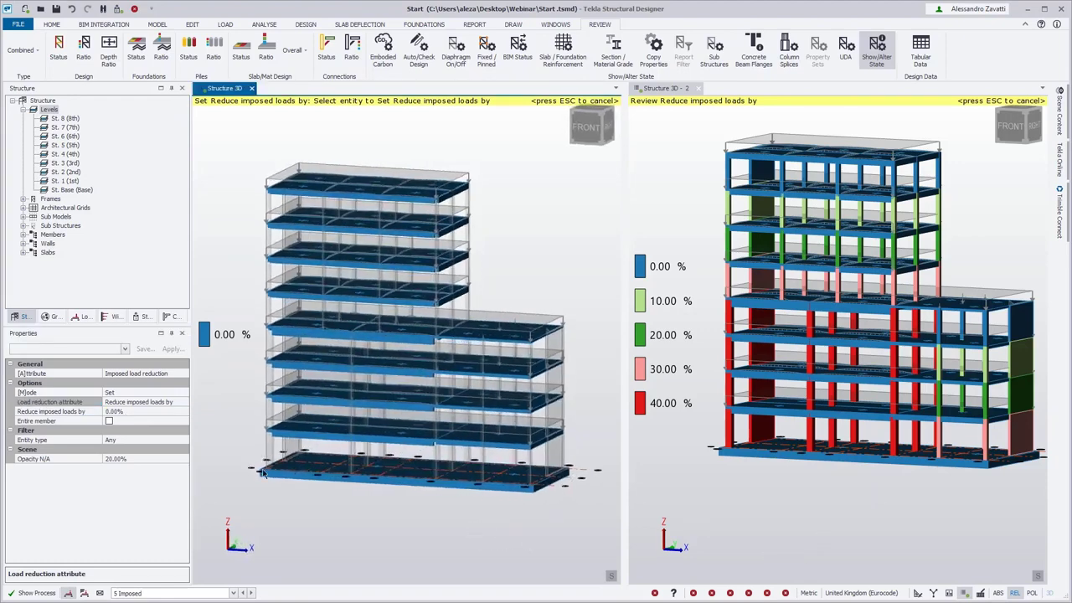
click(184, 441)
click(185, 442)
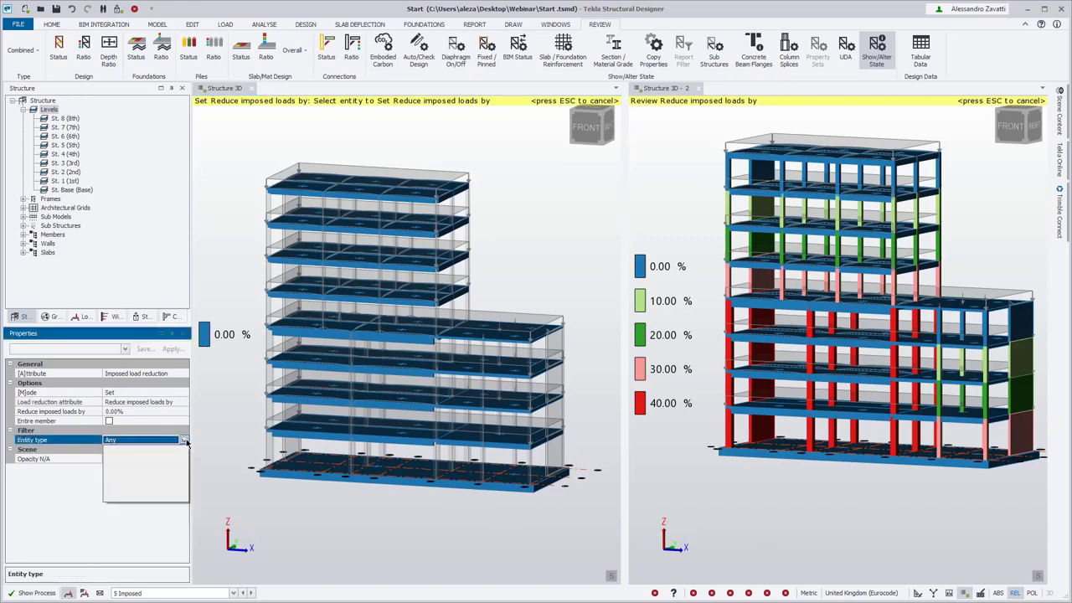
click(132, 461)
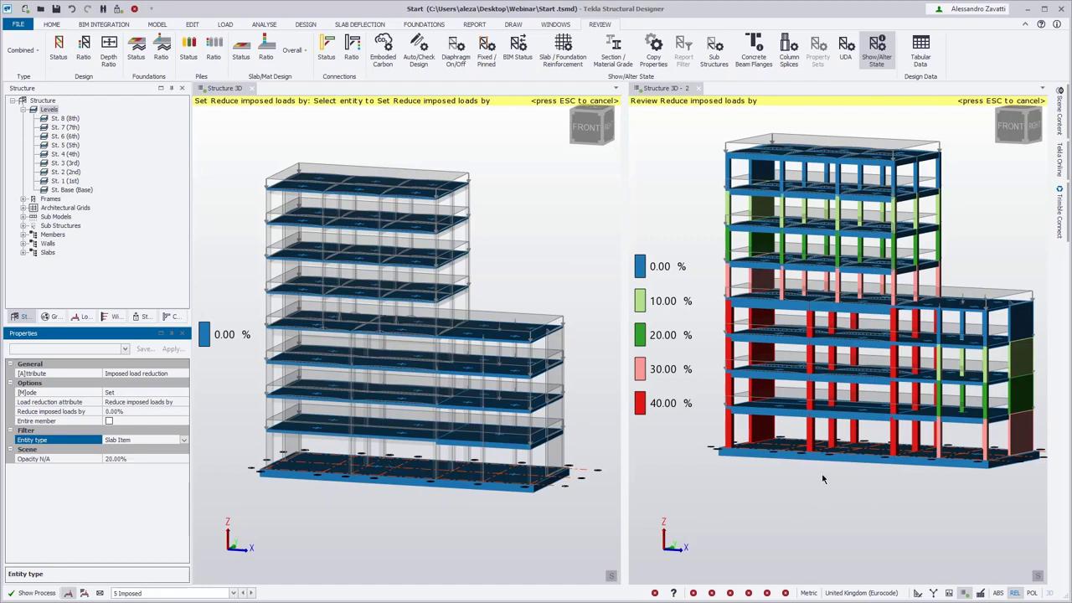
- Set the imposed load reduction to 40% and apply it to the base-level slab item beneath the tower
click(111, 411)
text(40)
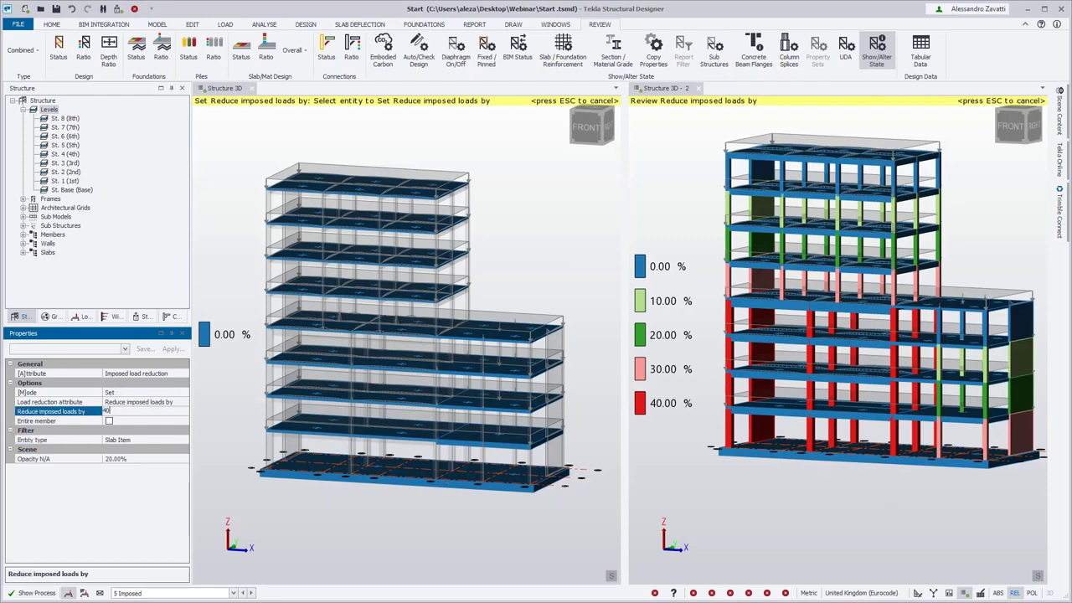
click(342, 544)
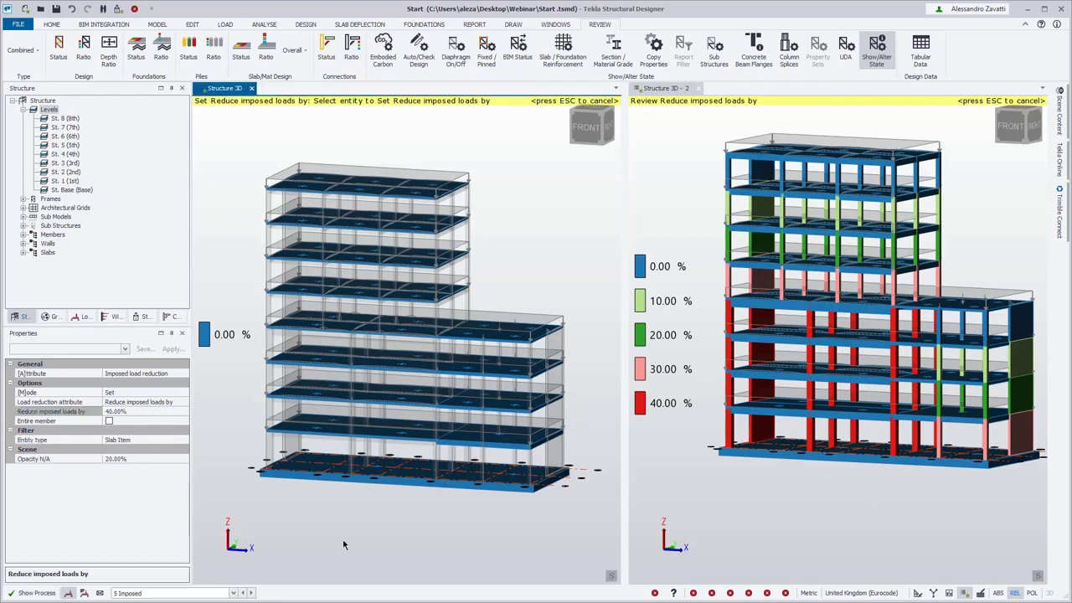
click(302, 471)
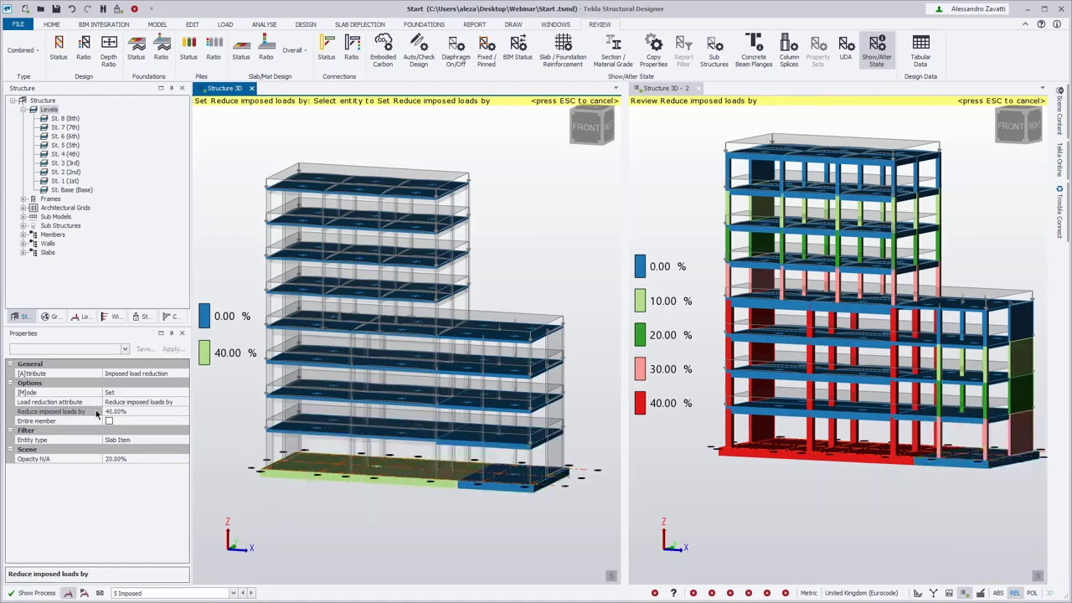
- Set the imposed load reduction to 30% and apply it to the base-level slab item beneath the low wing
click(112, 411)
text(30)
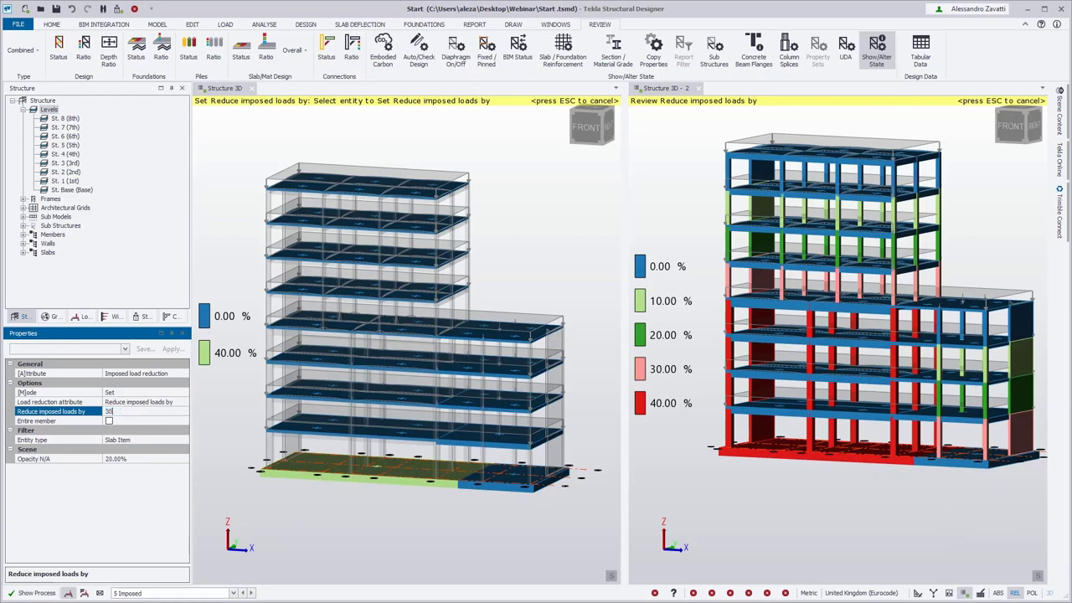
click(531, 492)
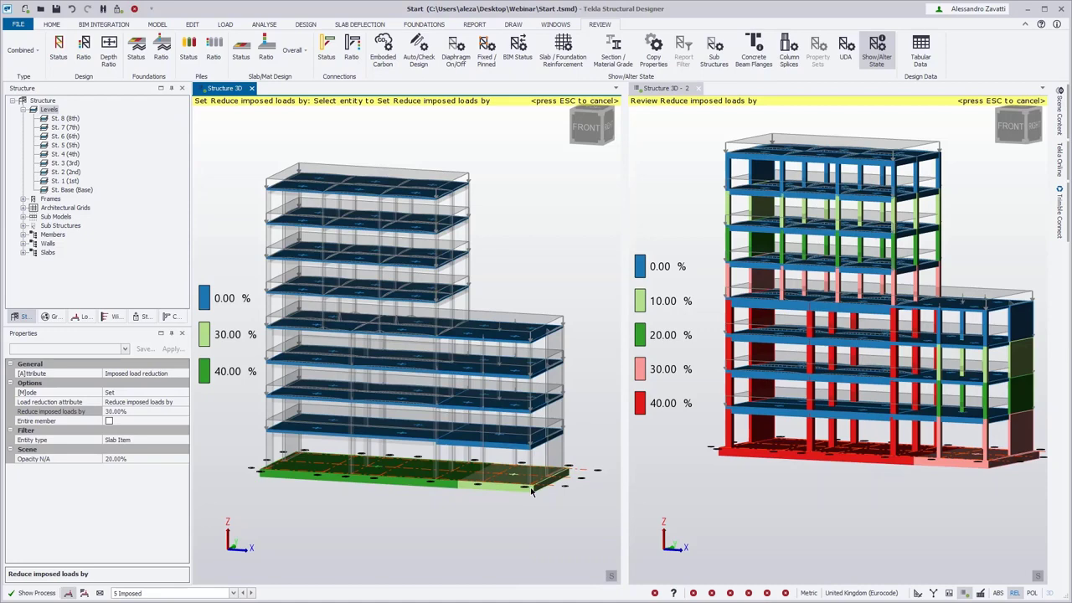
scroll(921, 398, up, 5)
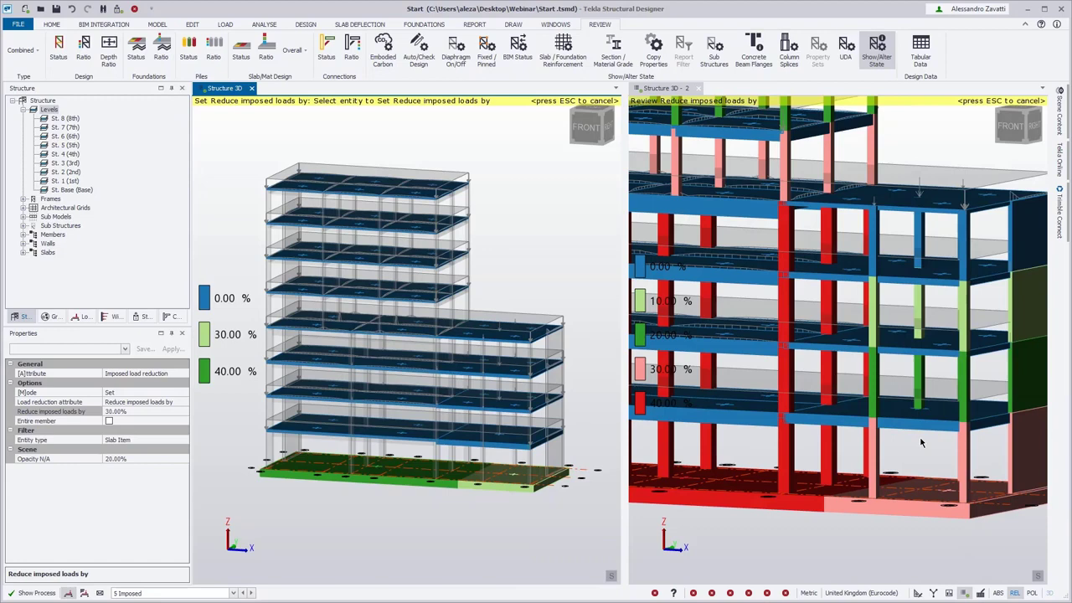
scroll(921, 442, down, 3)
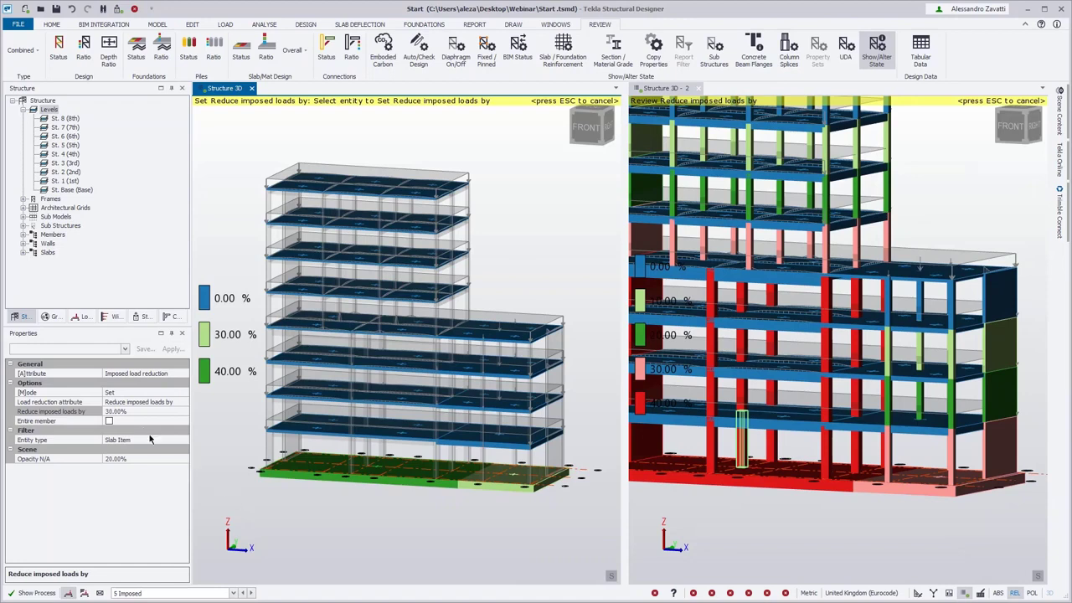
- Set the imposed load reduction to 20% and apply it to the first-floor slab item of the low wing
click(133, 412)
double_click(131, 410)
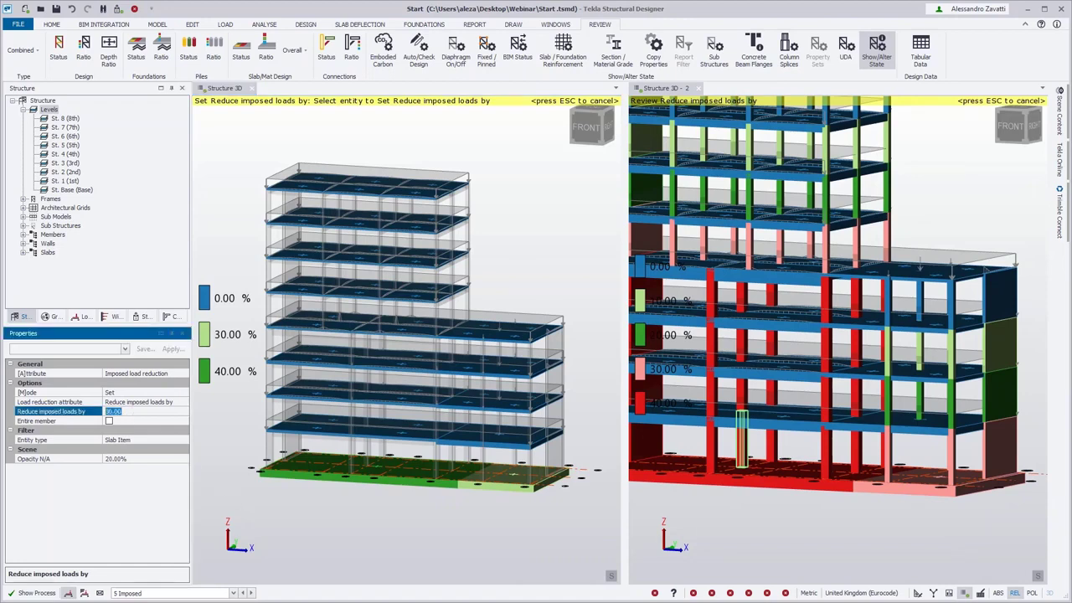
text(20)
key(Return)
click(508, 451)
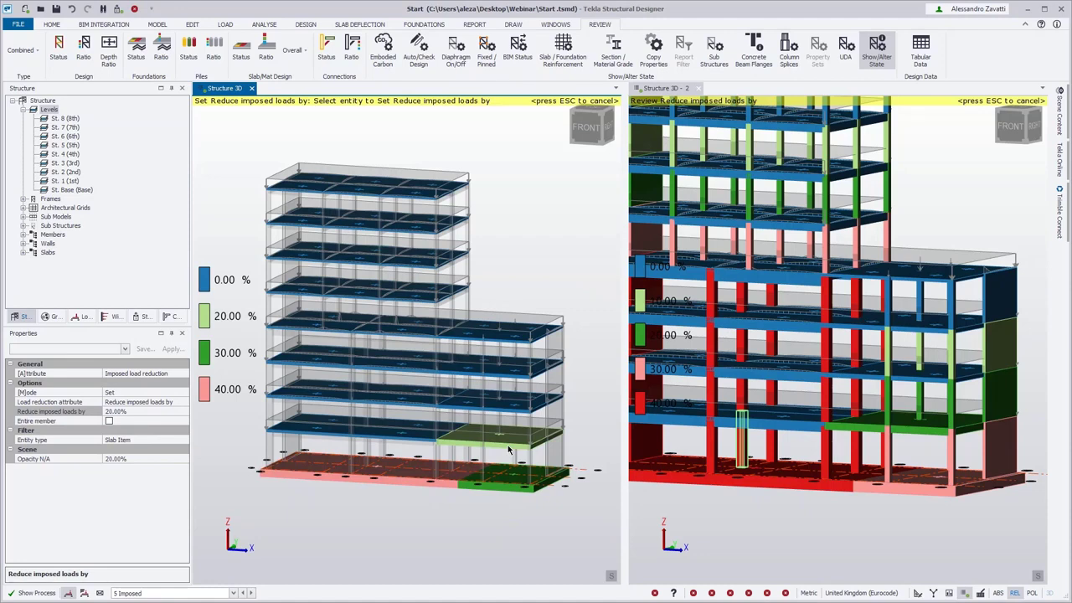
scroll(753, 502, down, 4)
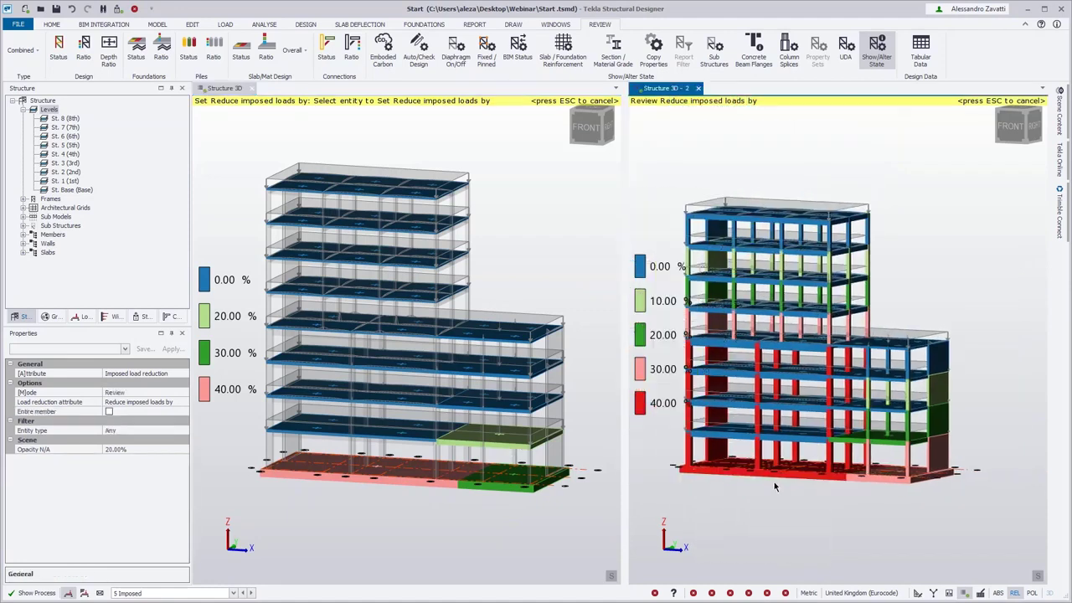
middle_drag(774, 481, 802, 490)
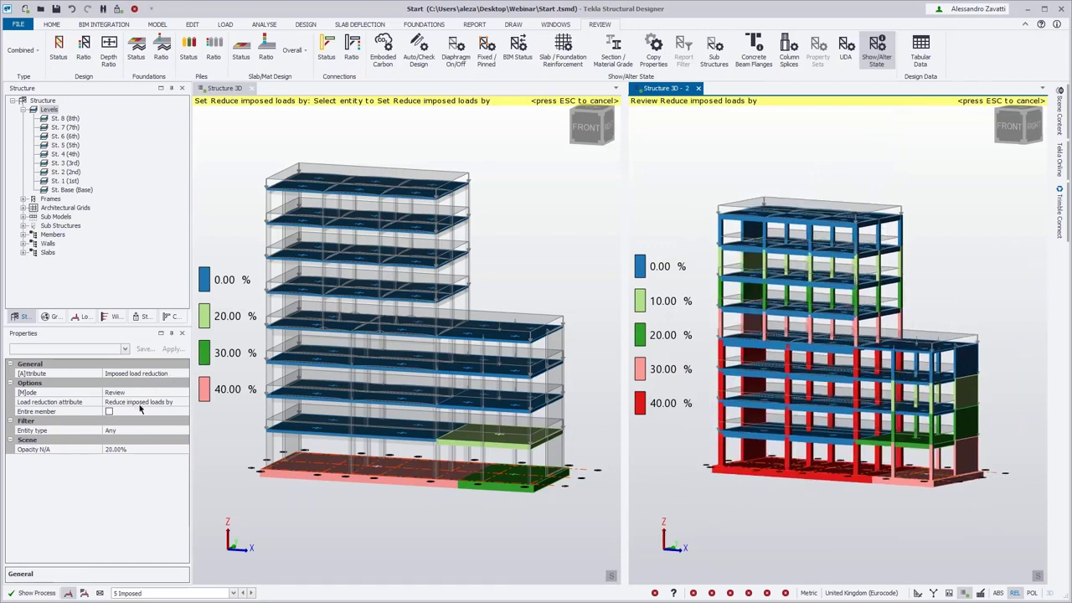
- Change the entity type filter in the original view to Beam
click(211, 474)
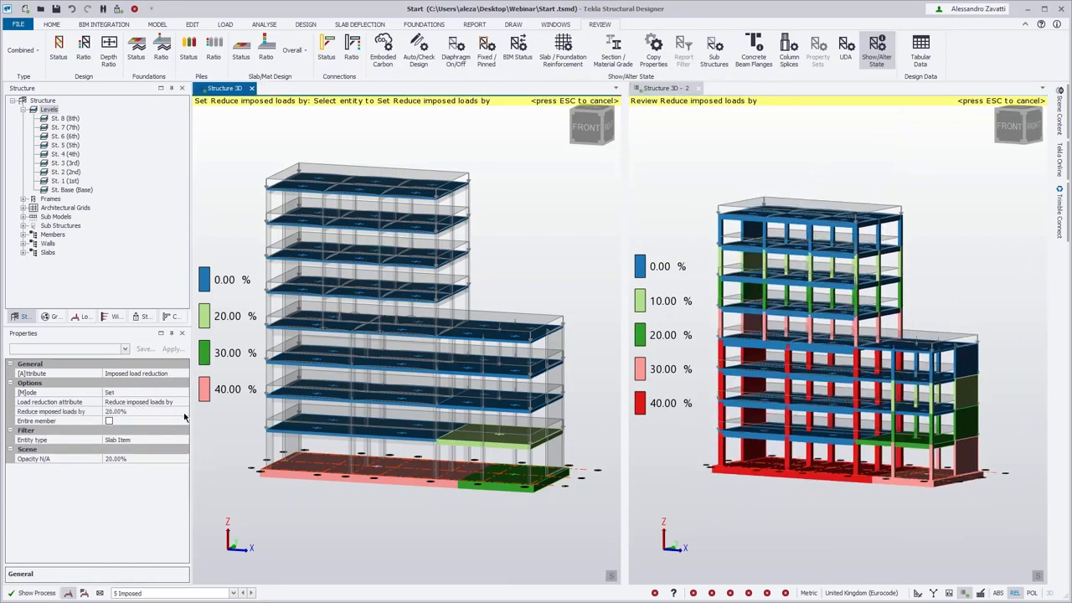
click(155, 442)
click(183, 440)
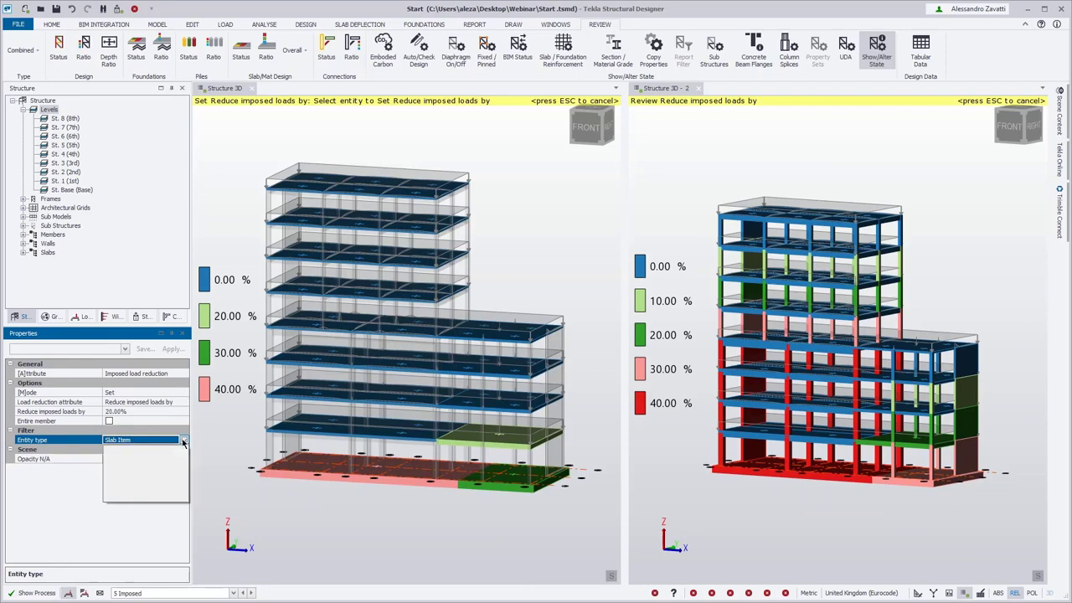
click(114, 488)
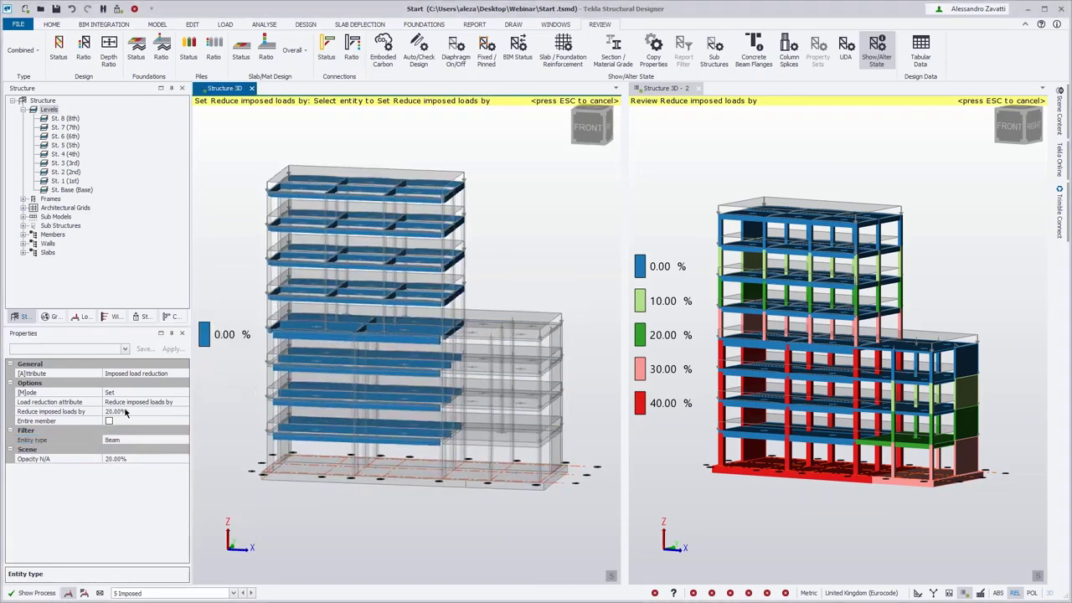
- Set the imposed load reduction to 30% and apply it to the first span of the tower's front edge beam at level 4
mouse_move(759, 366)
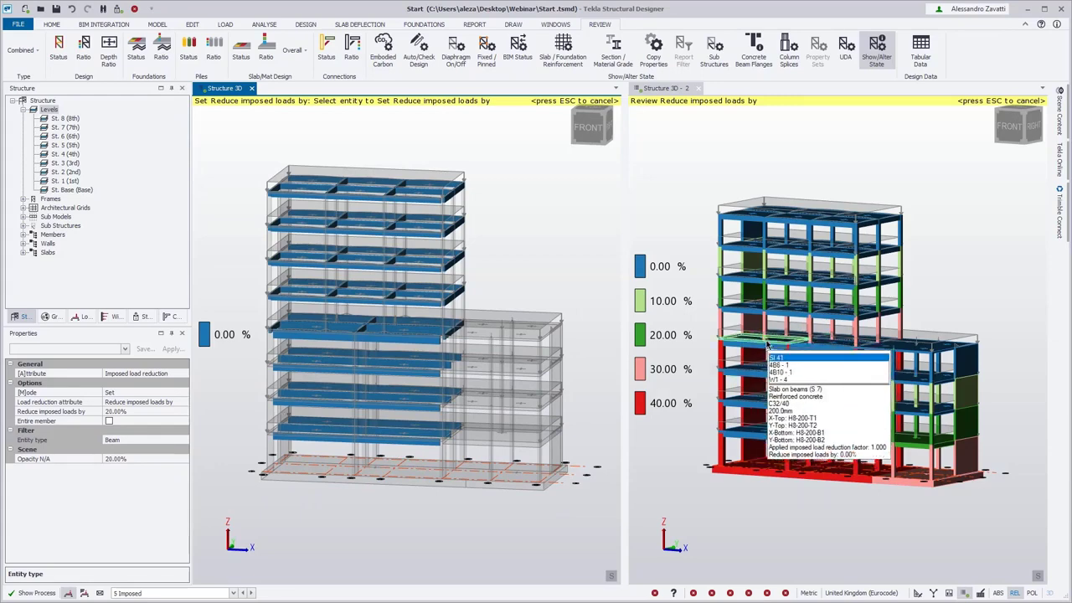
click(115, 411)
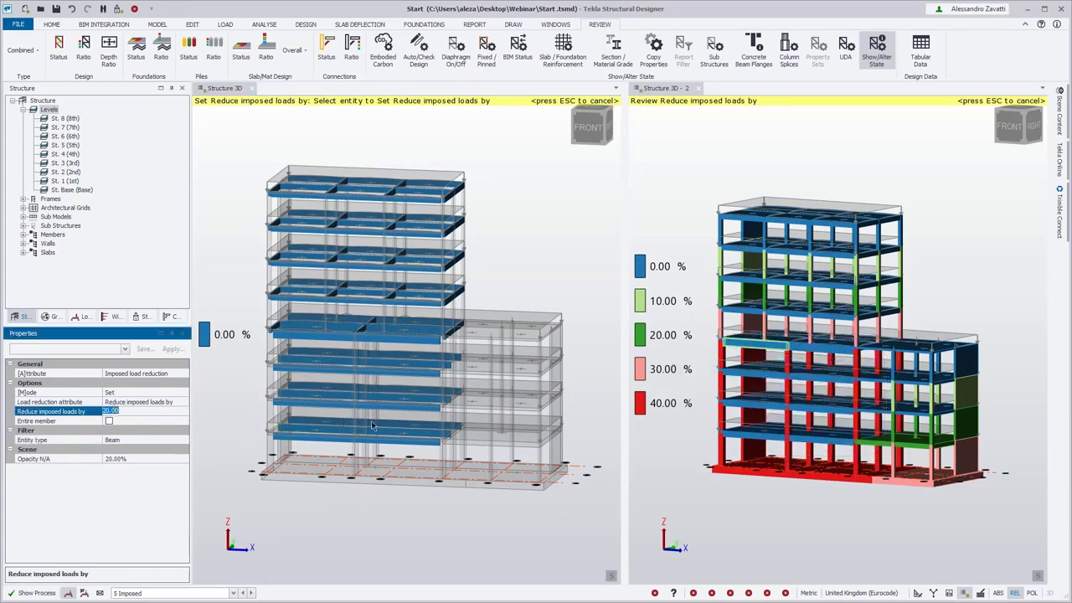
text(30)
key(Return)
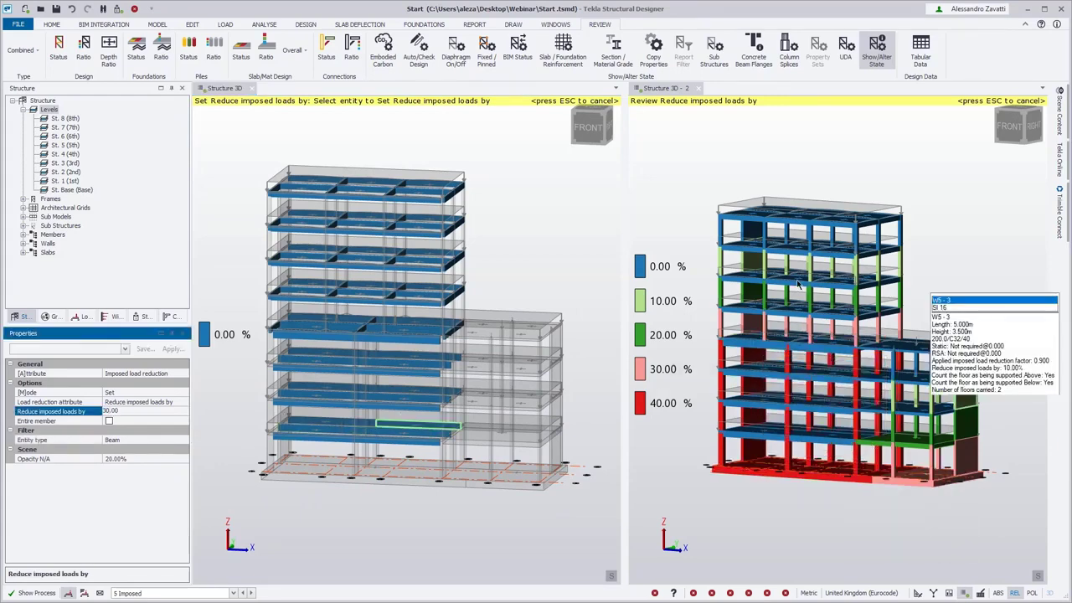
scroll(764, 365, up, 5)
scroll(765, 367, up, 3)
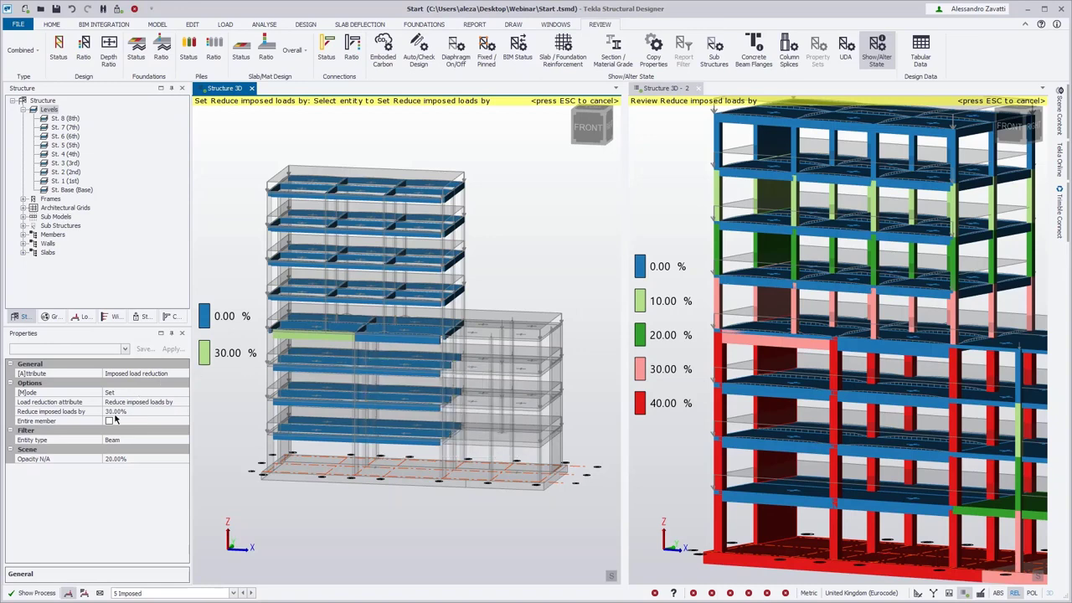
- Turn on Entire member and apply the 30% reduction to the tower's whole front edge beam and the neighbouring beams at level 4
click(110, 421)
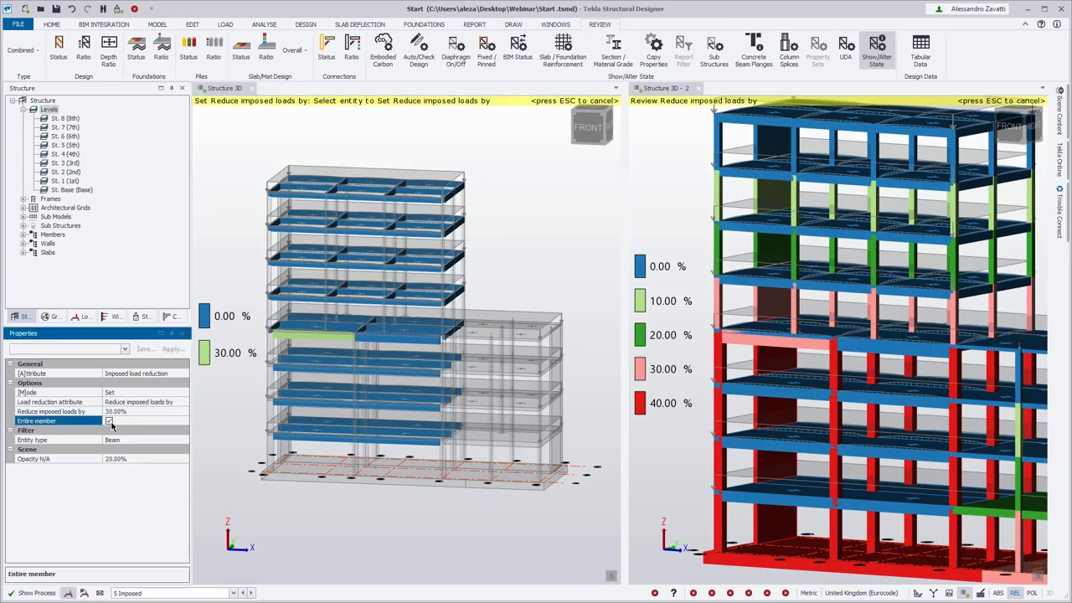
click(333, 351)
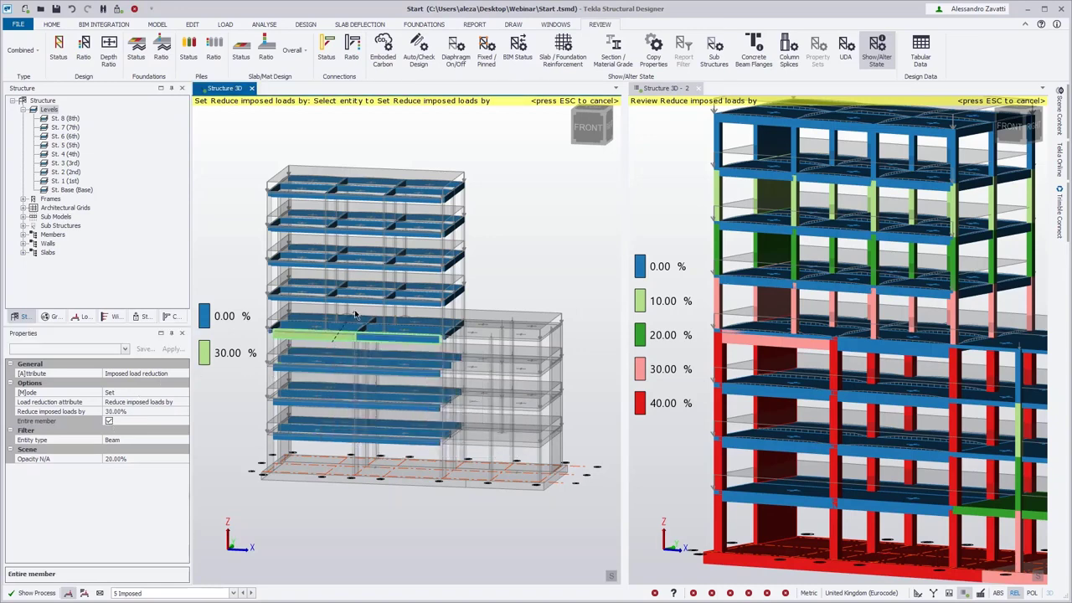
click(362, 317)
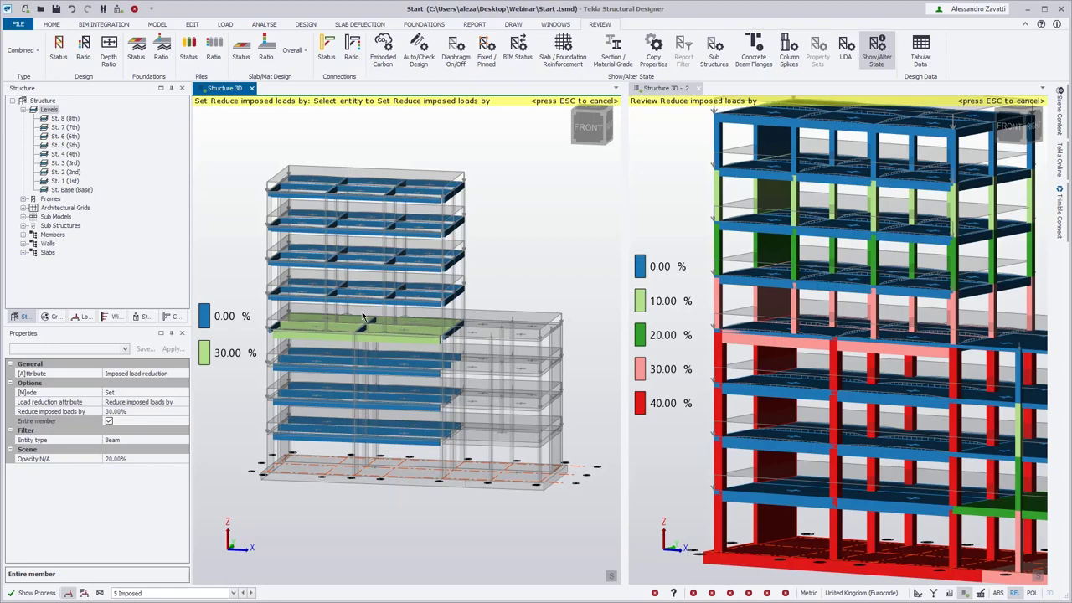
- Compare the columns' axial forces under 5 Imposed with Reduce Axial Force turned off and back on
middle_drag(499, 529, 461, 530)
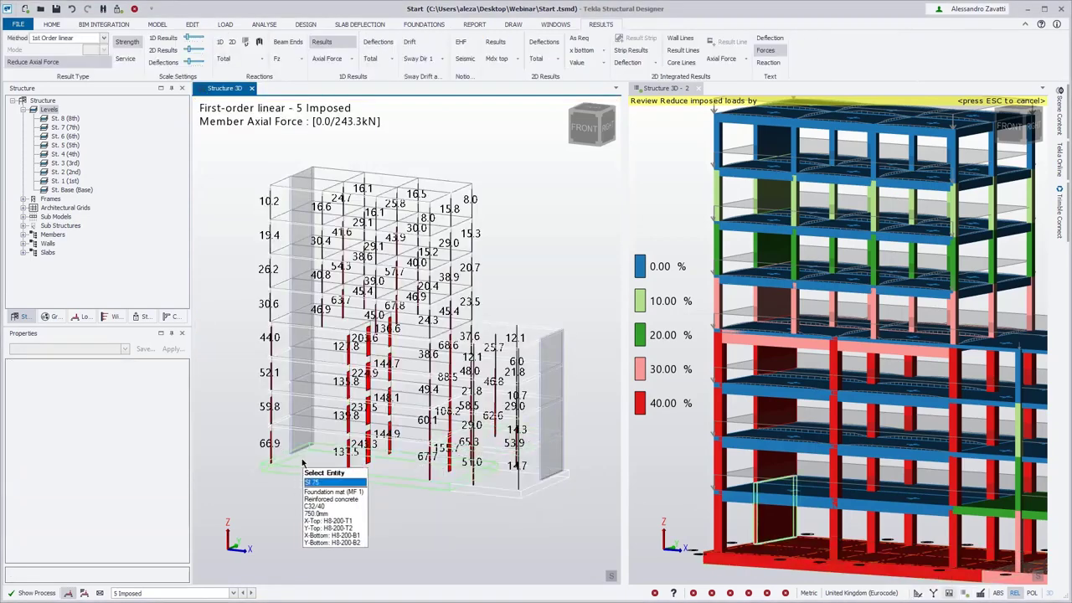
scroll(335, 519, up, 3)
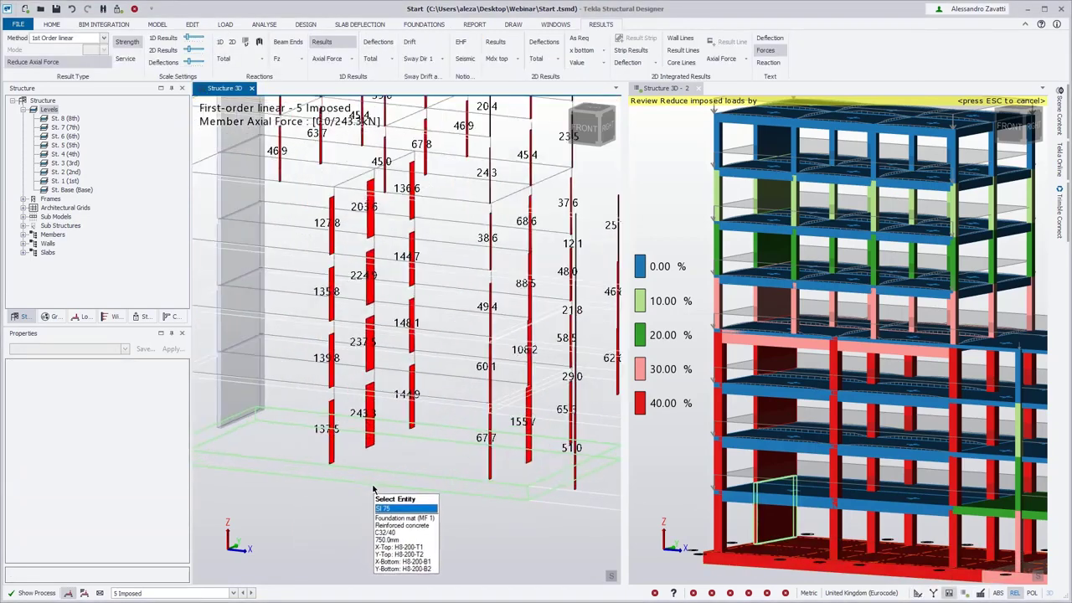
scroll(312, 507, down, 2)
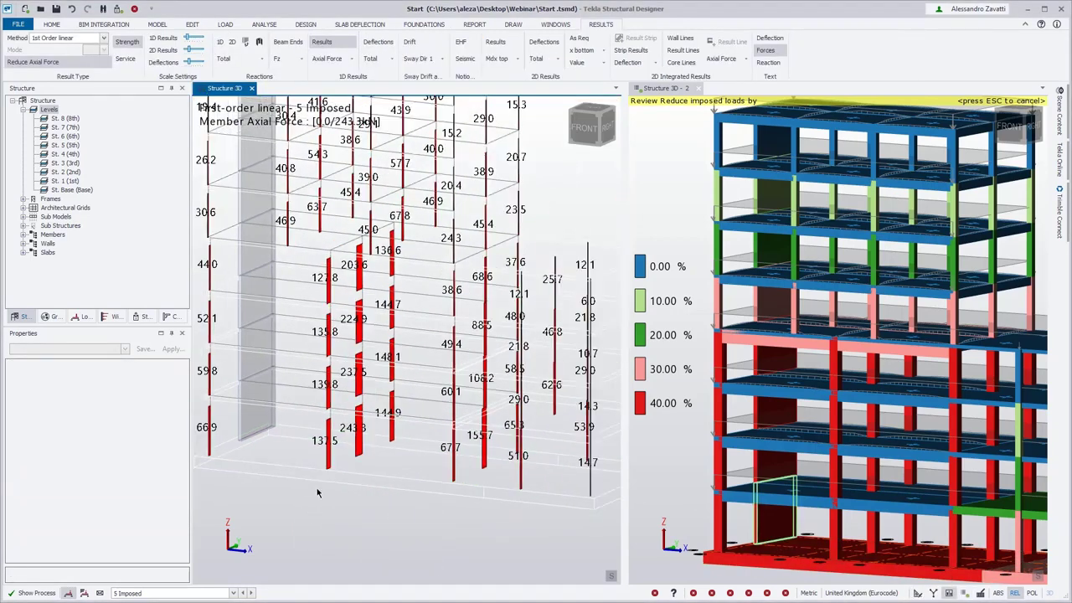
click(81, 69)
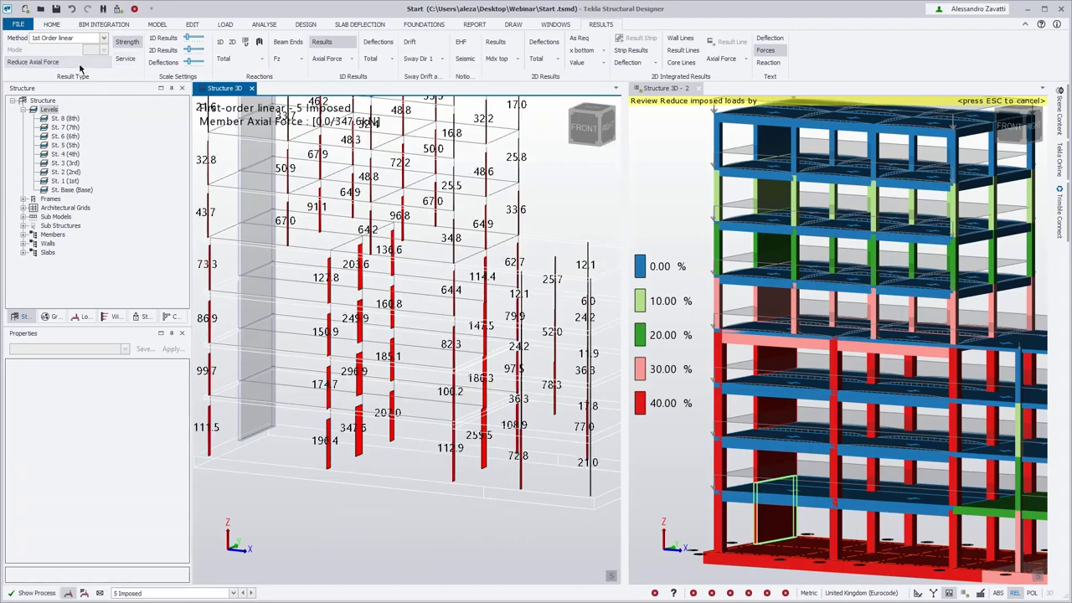
click(81, 69)
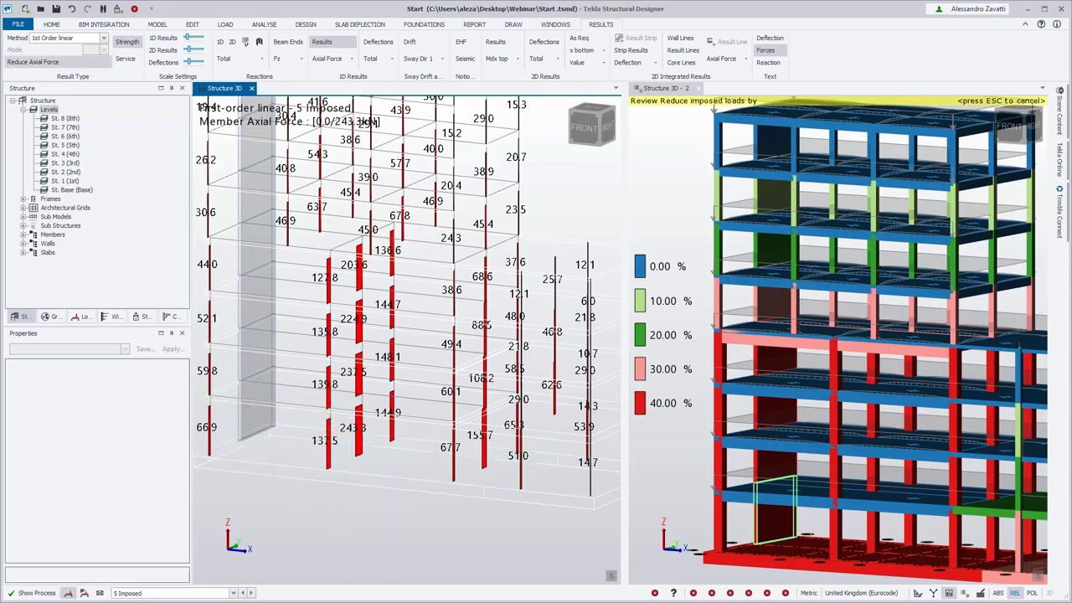
- Run the 1st Order Linear analysis and inspect the column axial forces around the lower tower storeys
click(263, 24)
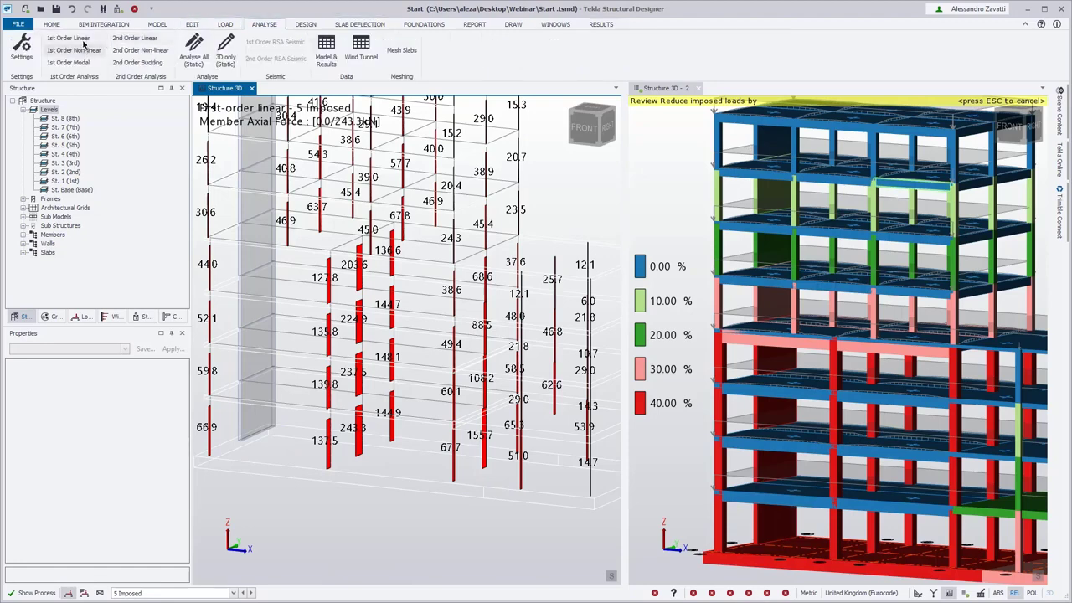
click(80, 38)
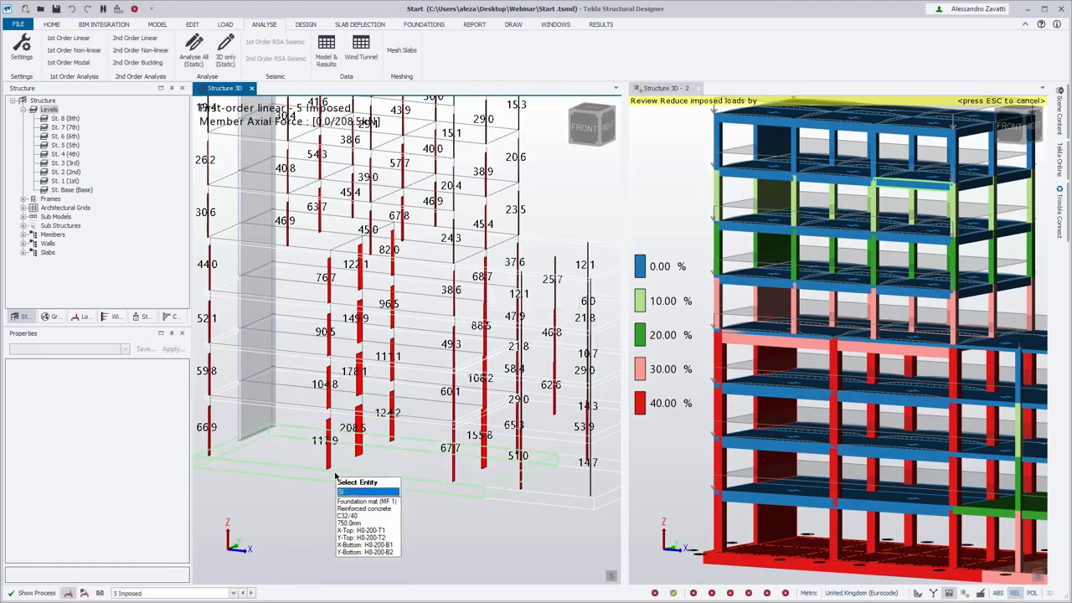
mouse_move(329, 472)
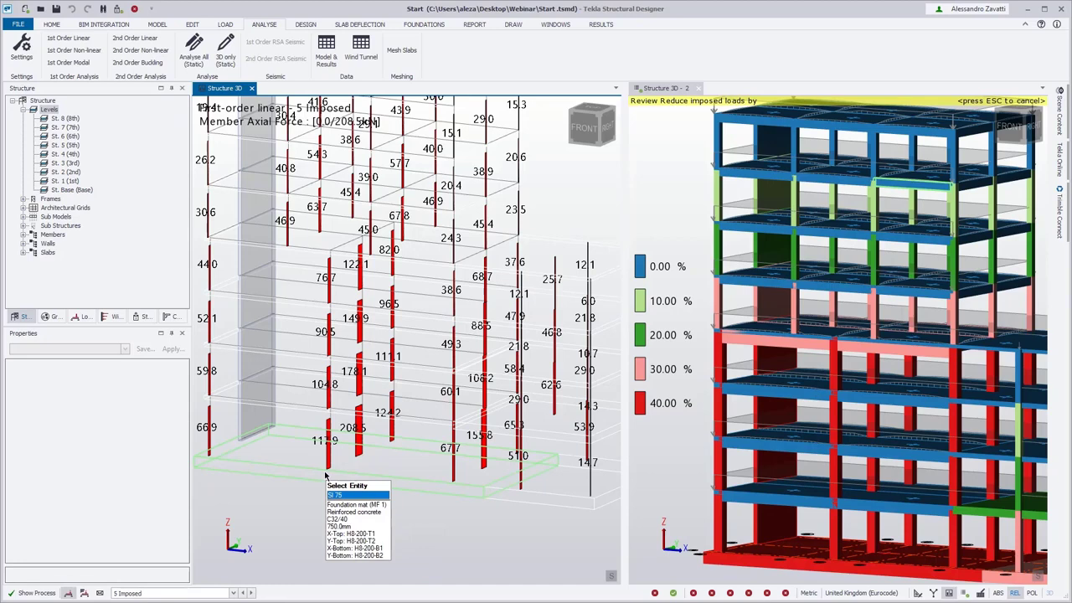
middle_drag(345, 508, 484, 528)
scroll(484, 527, up, 2)
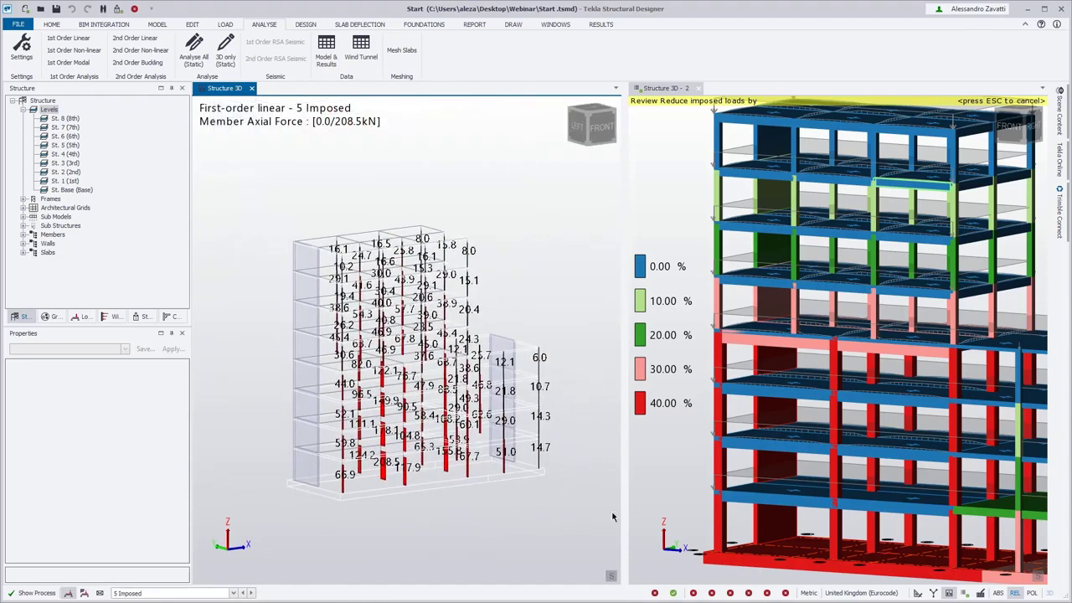
mouse_move(404, 494)
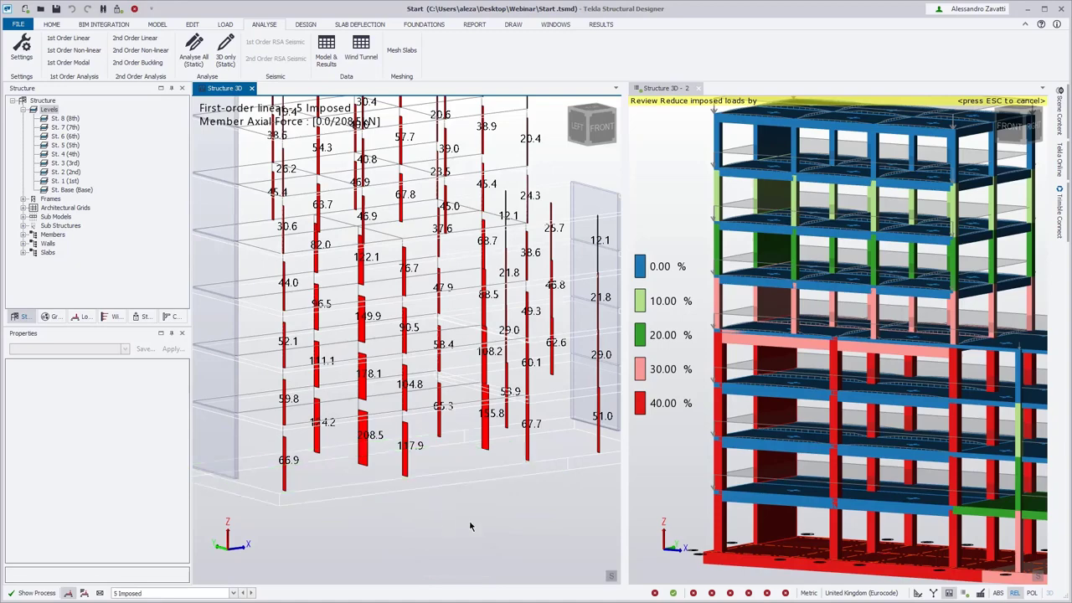
- Return the original view to the imposed load reduction display and set it to review Count the floor as being supported
click(964, 593)
middle_drag(431, 508, 208, 413)
click(176, 392)
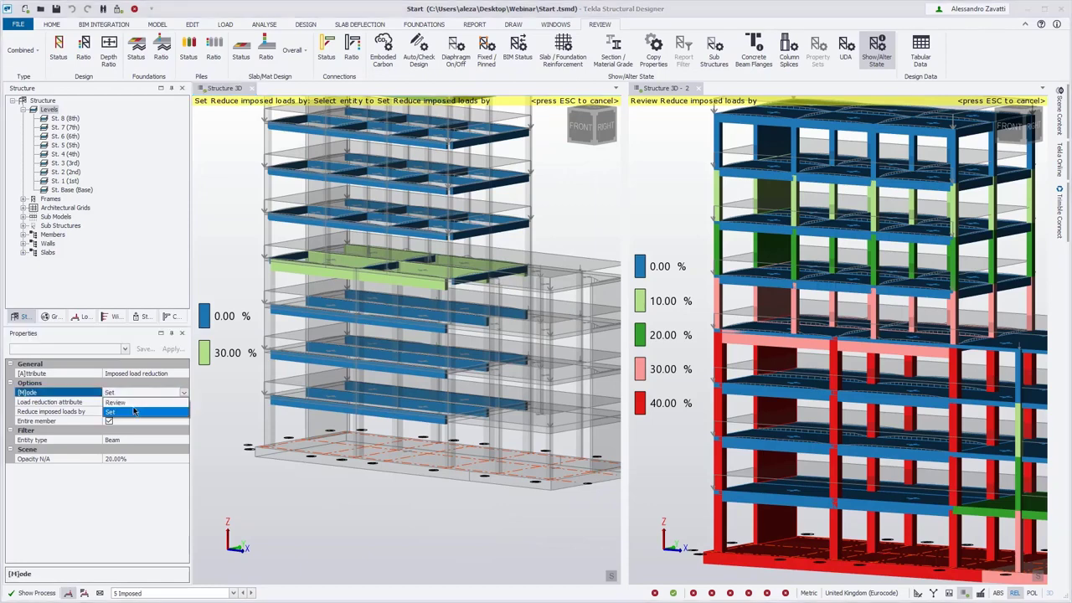
click(134, 408)
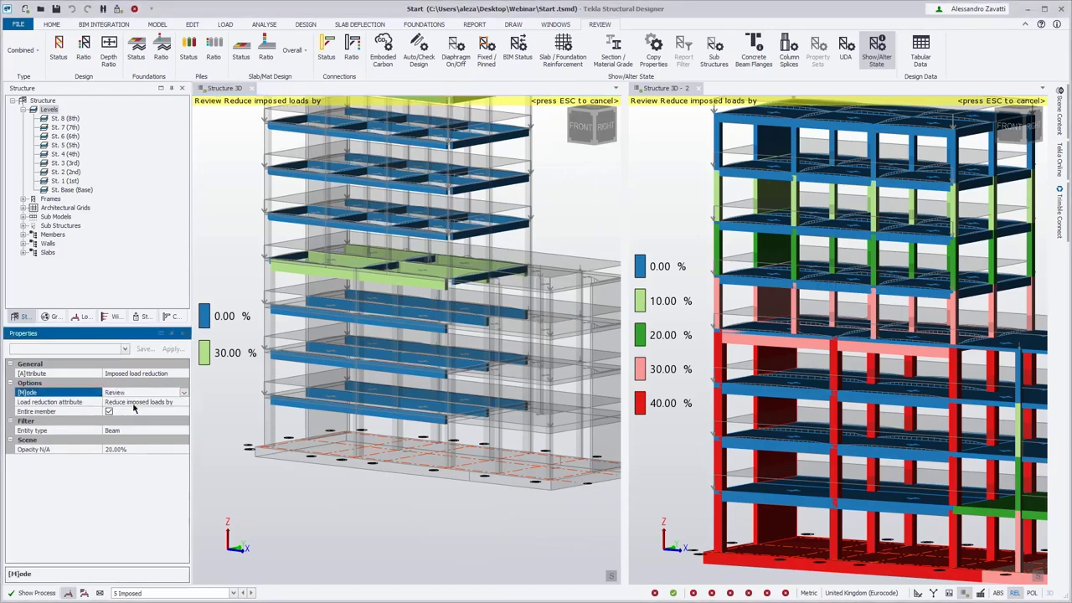
click(184, 402)
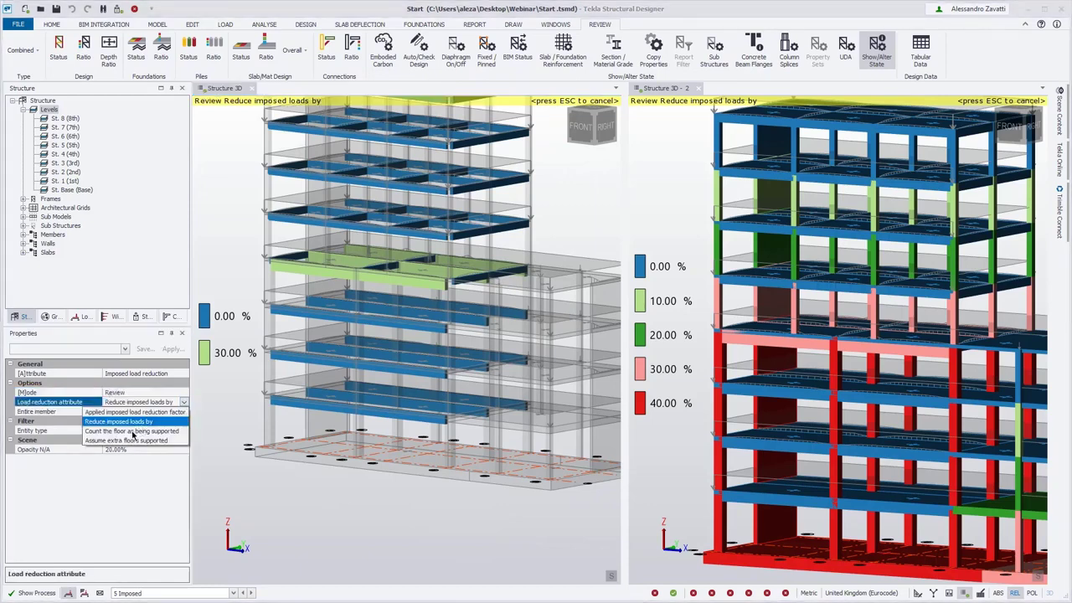
click(132, 431)
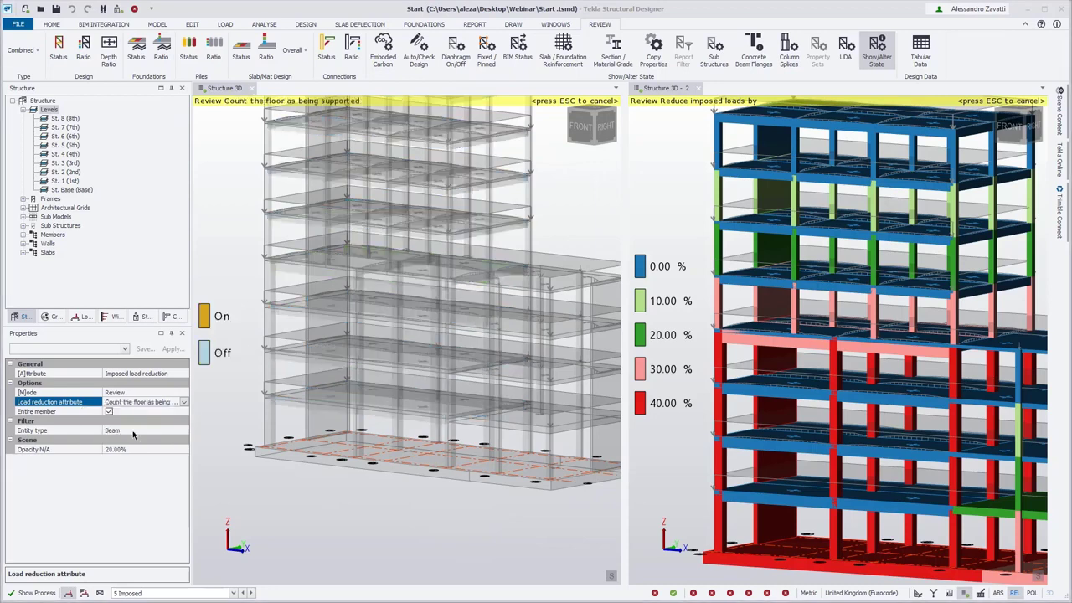
- Set the entity type filter to Any and examine the floor-counting status of all columns and walls
shift+middle_drag(336, 526, 265, 500)
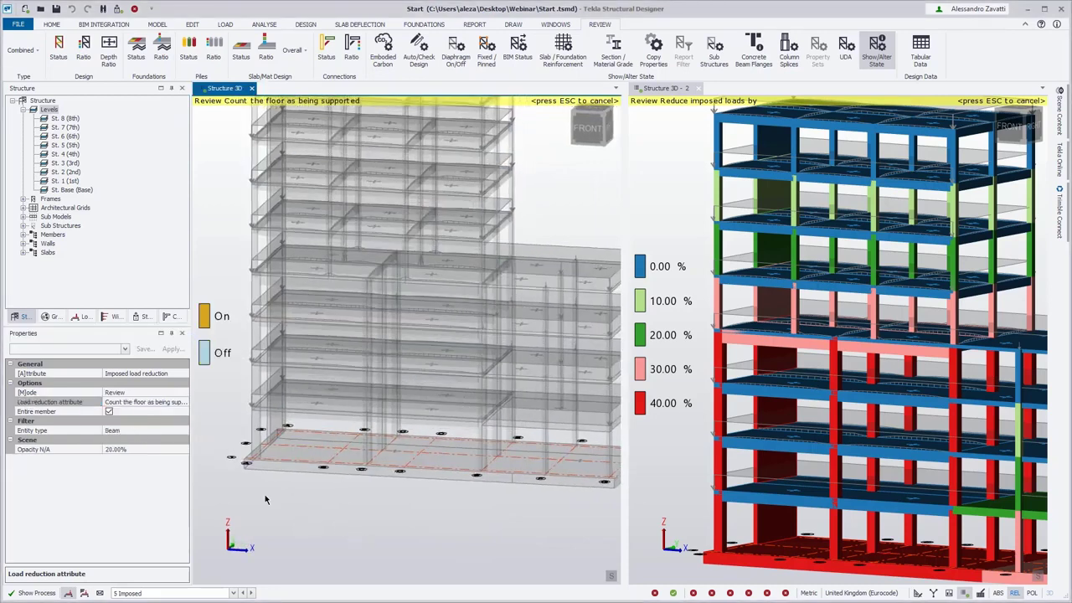
click(151, 429)
click(184, 430)
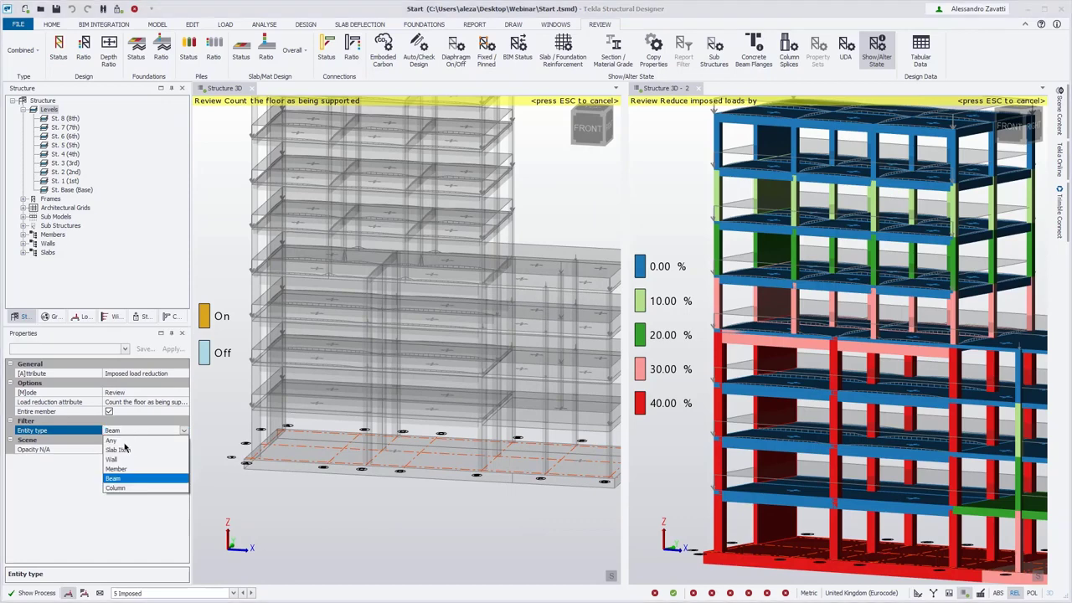
click(144, 452)
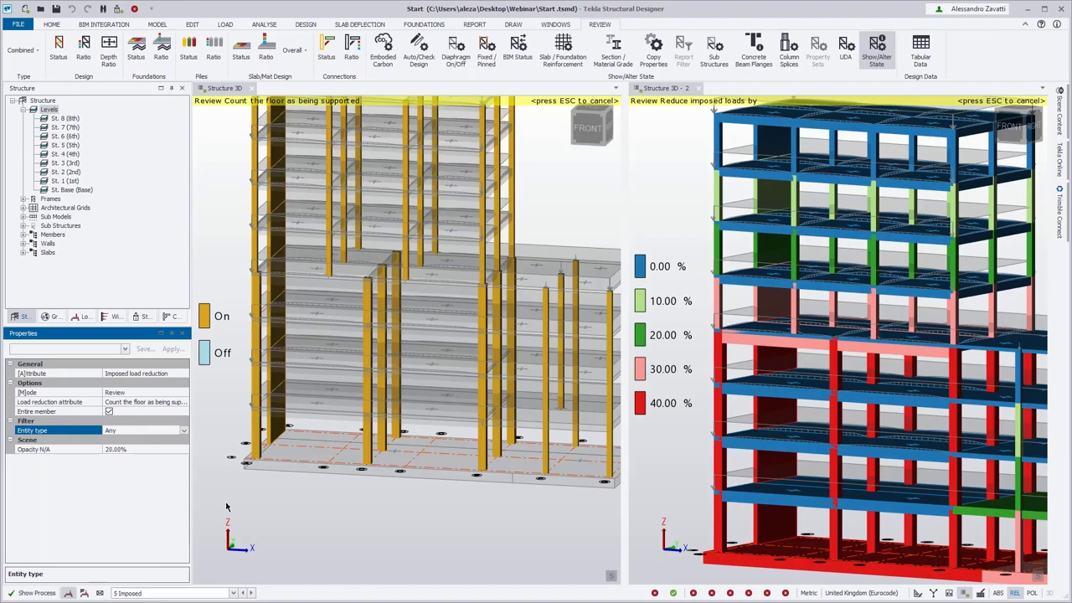
scroll(268, 492, down, 3)
middle_drag(293, 489, 401, 499)
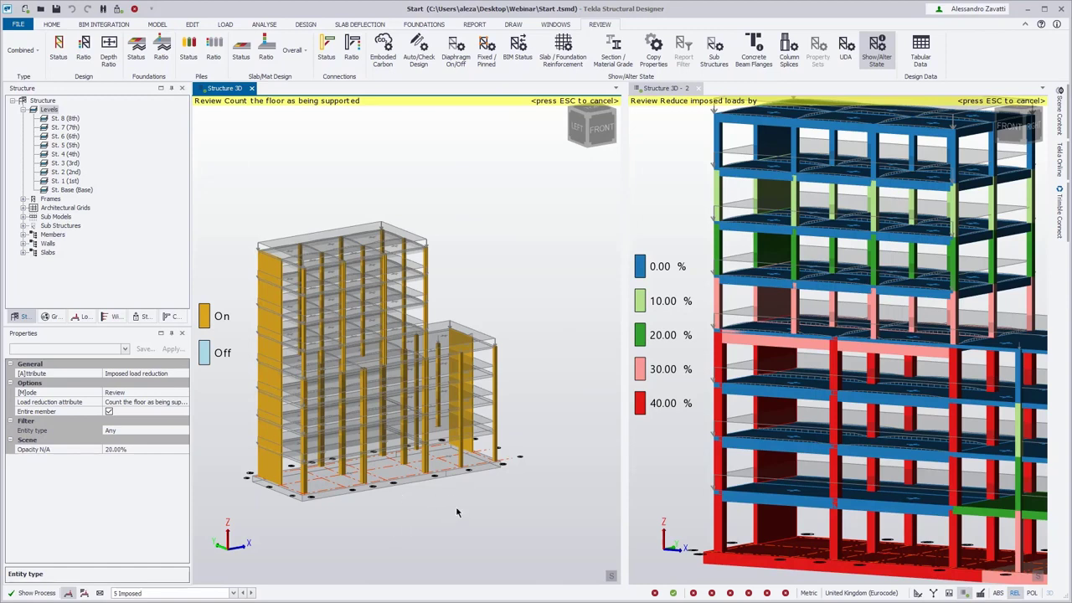
middle_drag(456, 513, 434, 515)
scroll(387, 493, up, 3)
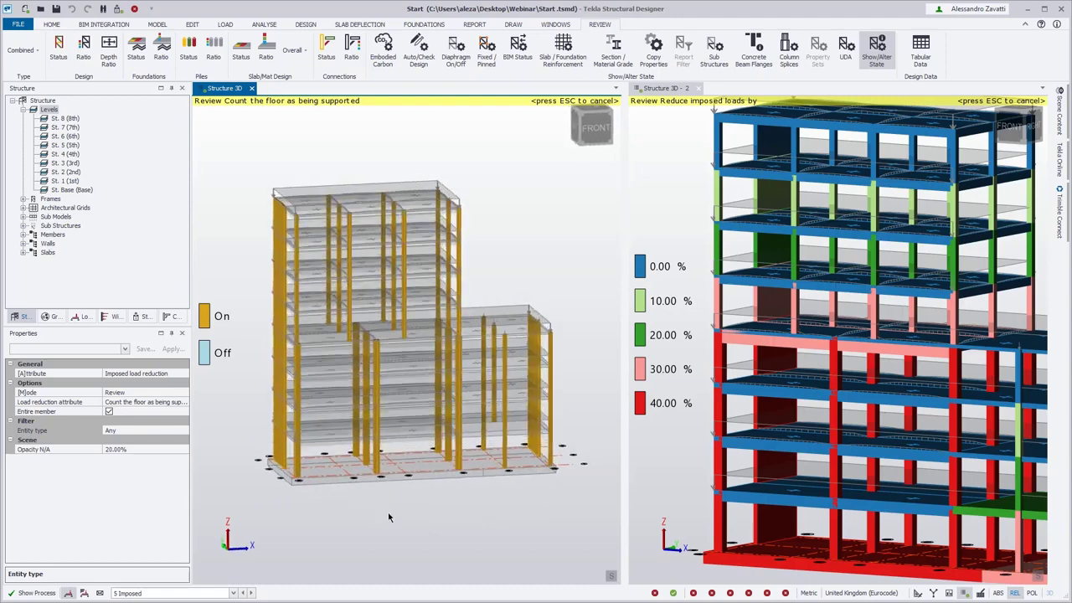
- Switch to Set mode and turn off Count the floor as being supported for the entire front inner tower column ending at level 4
click(172, 393)
click(184, 393)
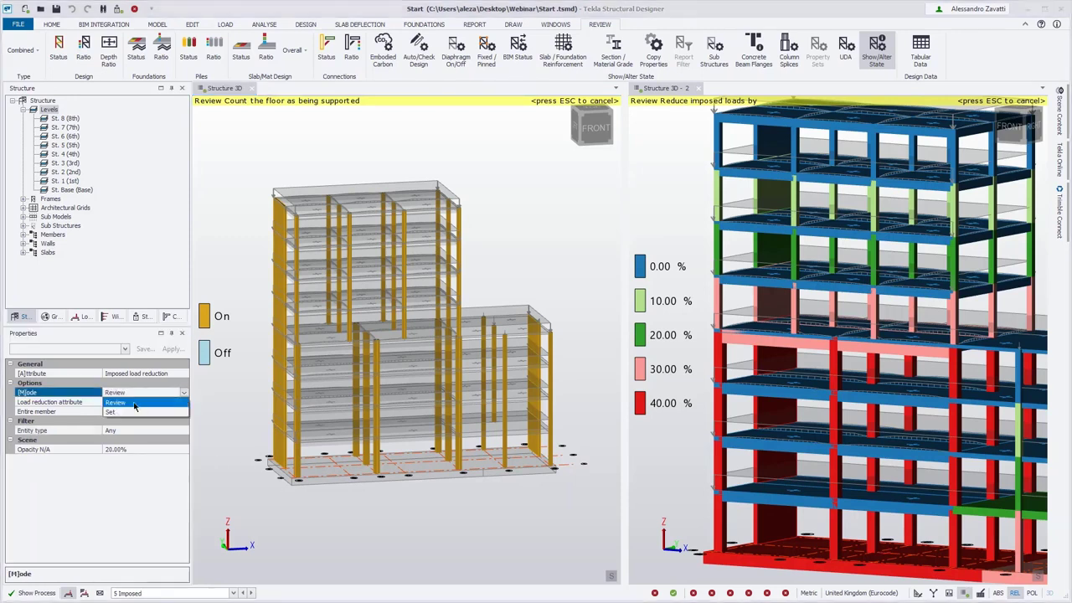
click(130, 412)
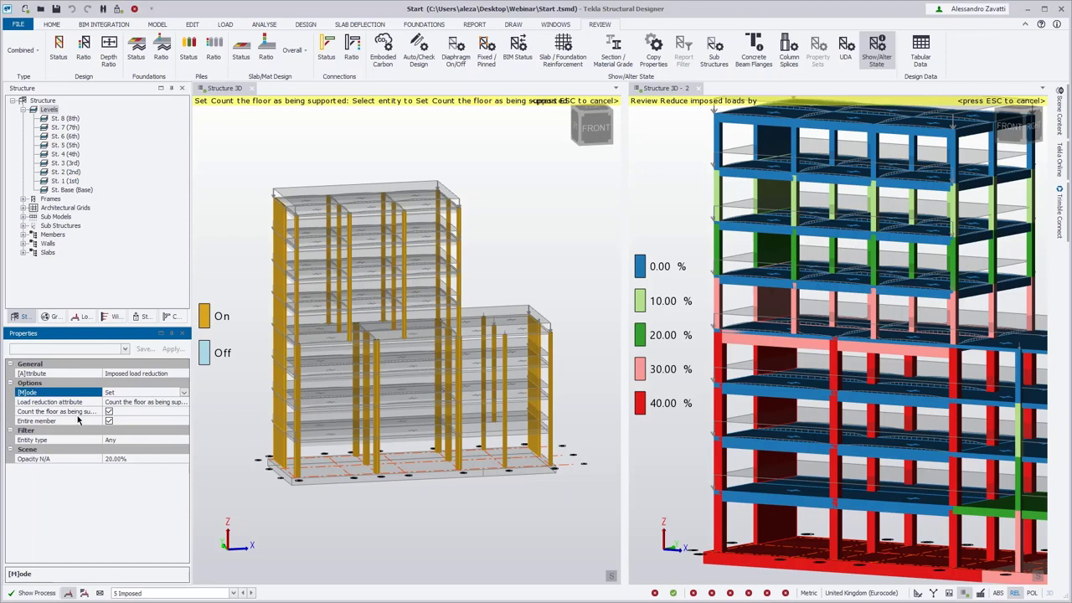
click(109, 411)
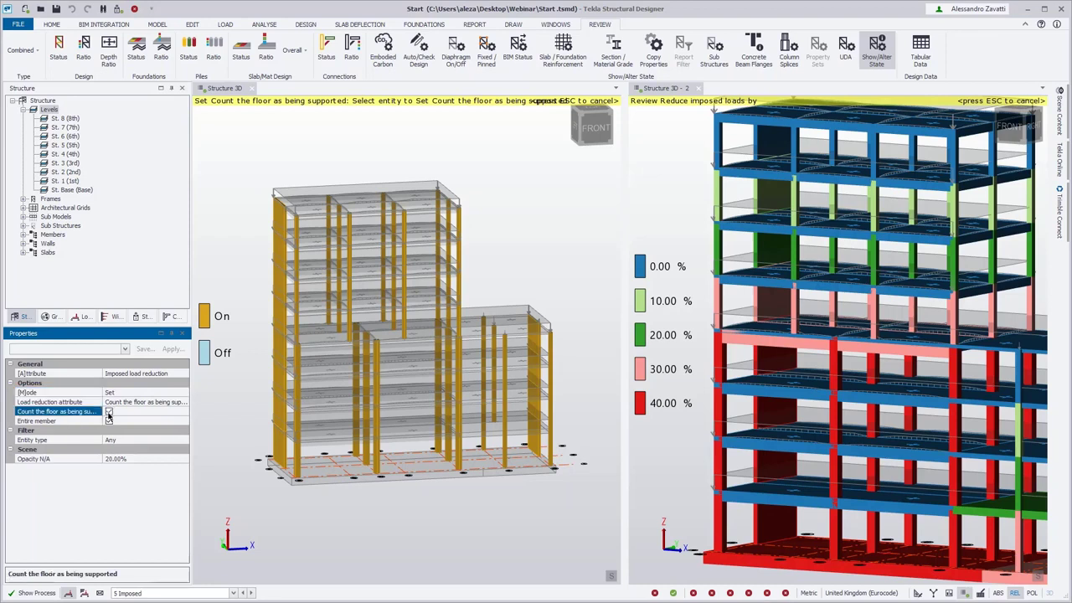
click(379, 446)
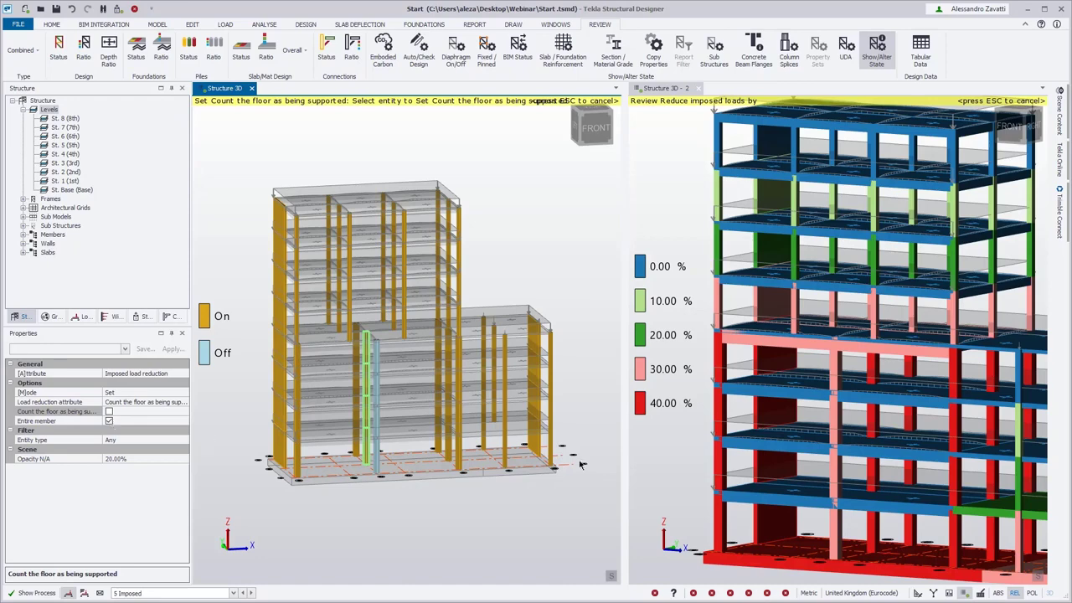
- In the second view, check the front inner column's load reduction and review Count the floor as being supported
click(756, 488)
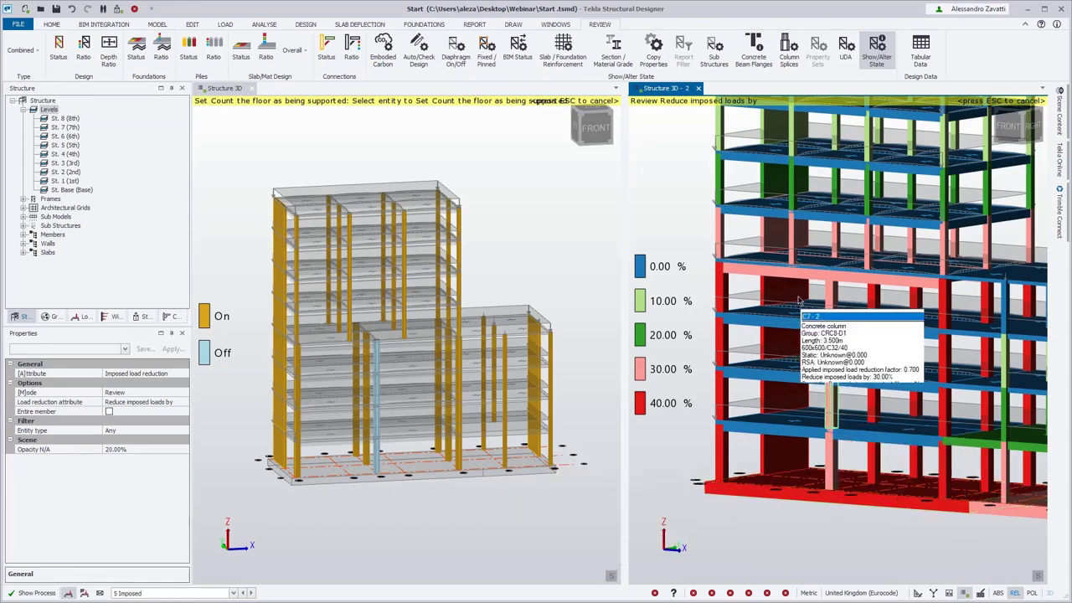
mouse_move(840, 274)
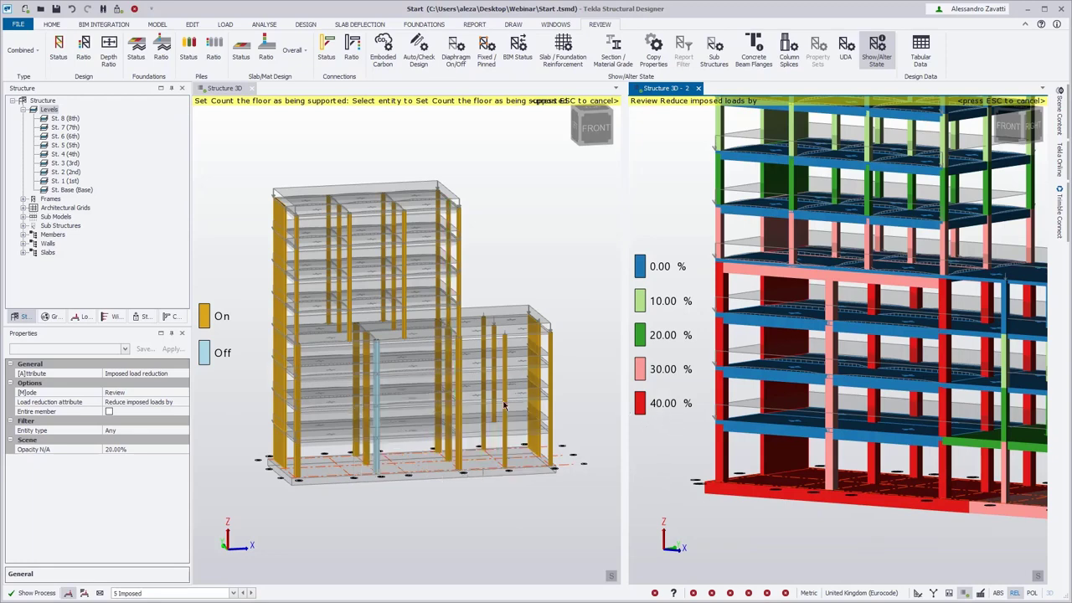
click(176, 405)
click(183, 401)
click(130, 431)
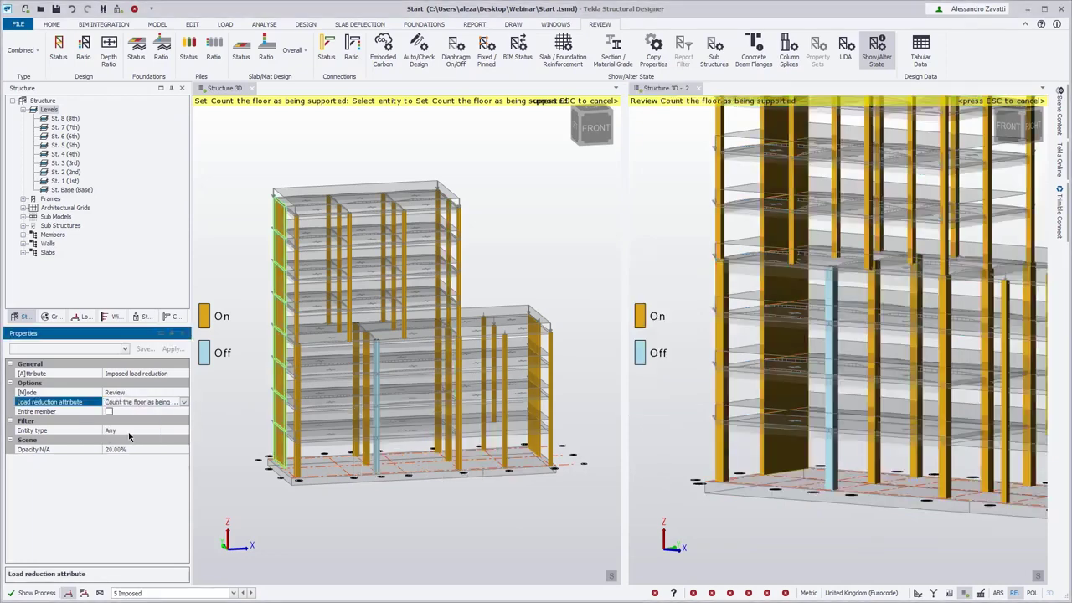
- Change the second view's load reduction attribute to Number of floors carried and examine the front inner column
click(183, 403)
click(126, 440)
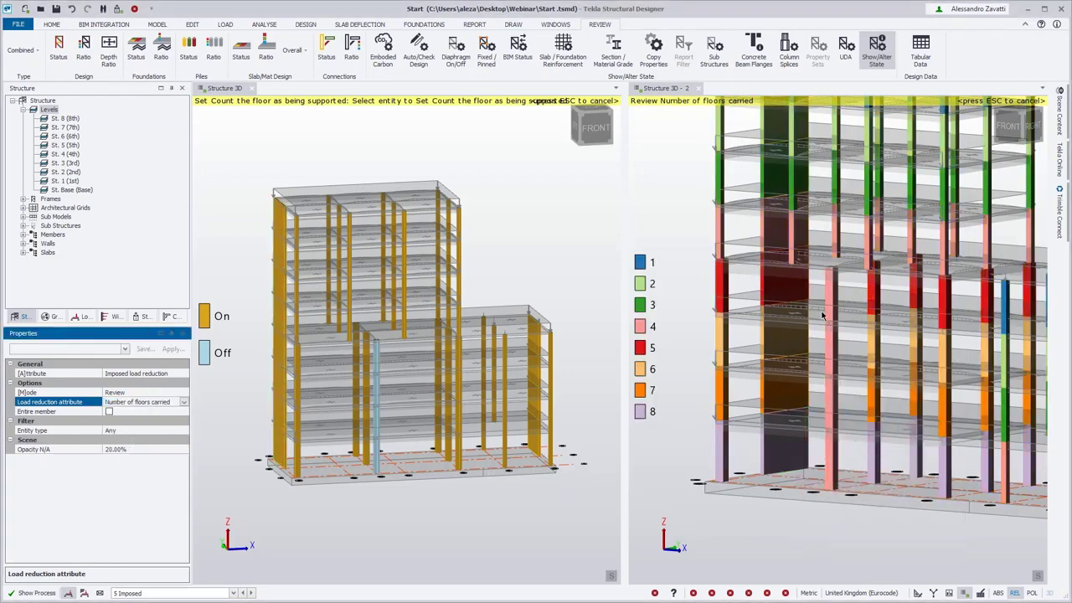
mouse_move(716, 471)
- In the original view, turn Count the floor as being supported back on for the entire front inner column
click(225, 509)
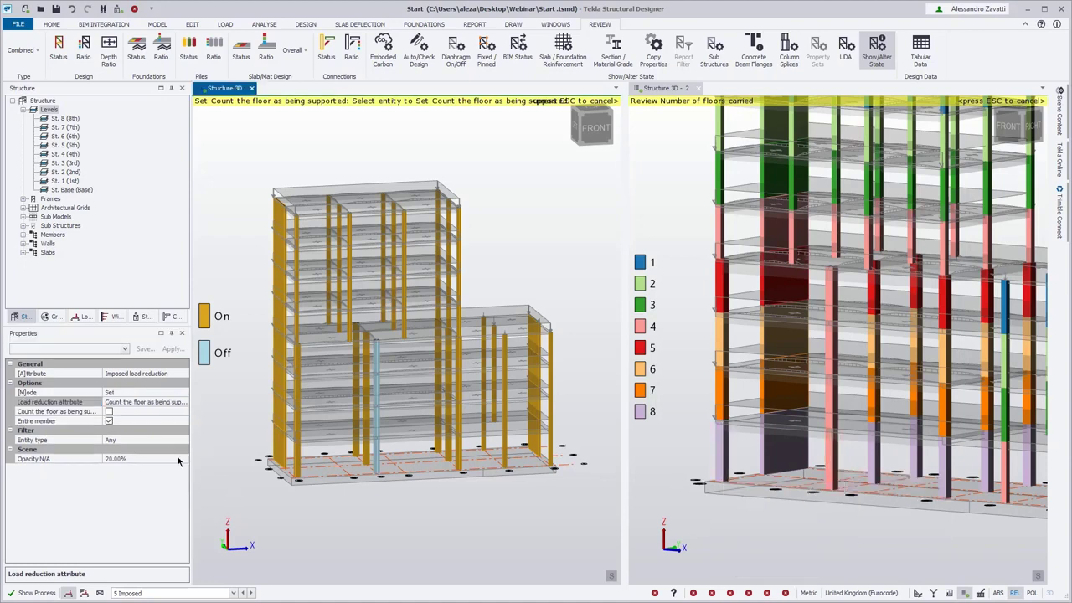
click(179, 404)
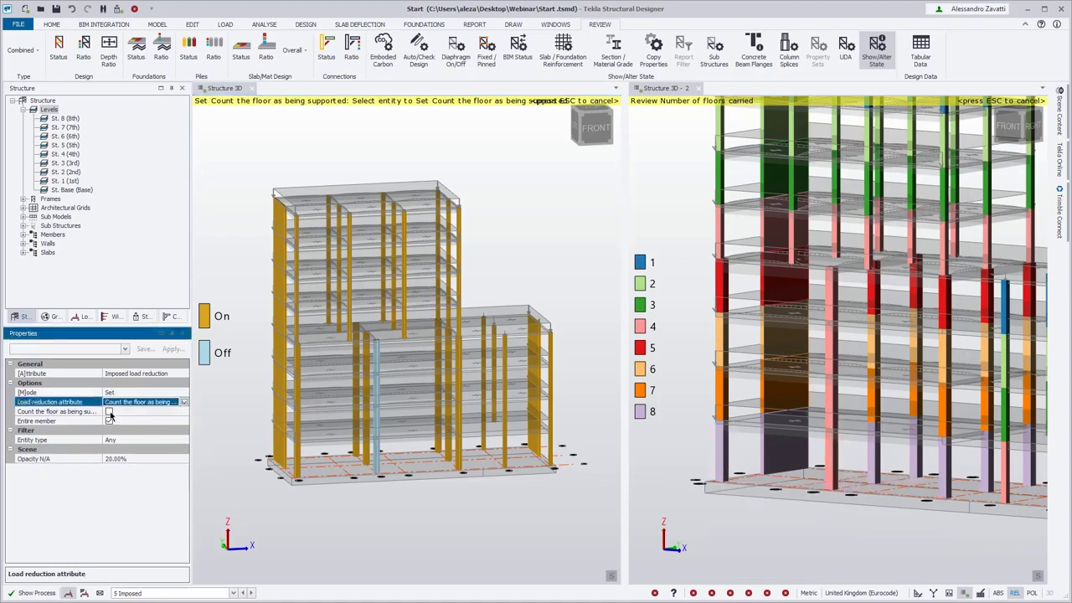
click(110, 412)
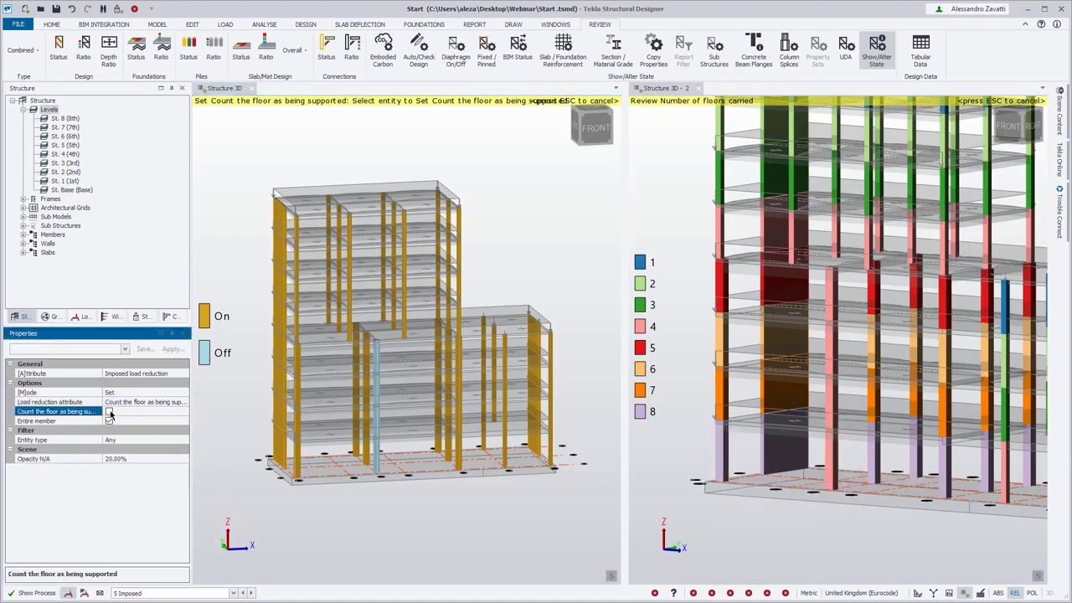
click(375, 444)
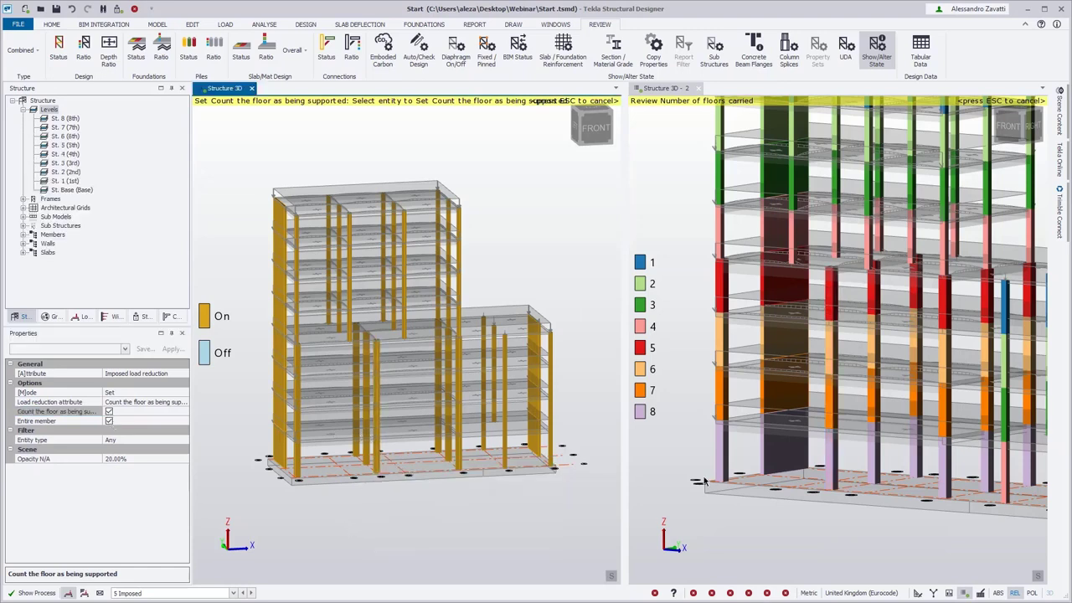
- Disable Entire member, turn off Count the floor as being supported at level 1 of corner column C1, and check its number of floors carried
click(109, 421)
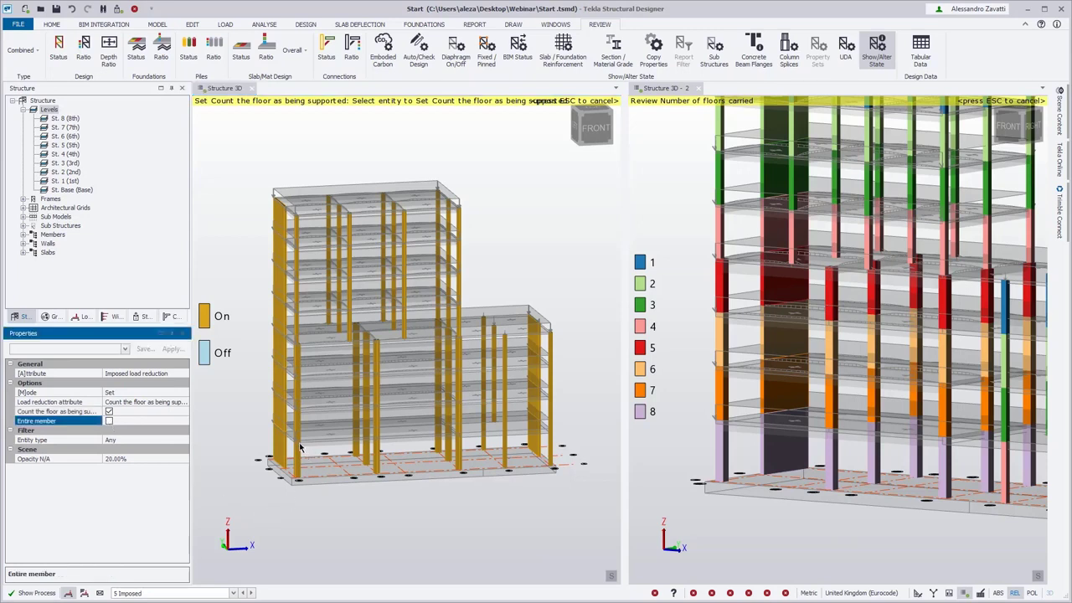
click(325, 512)
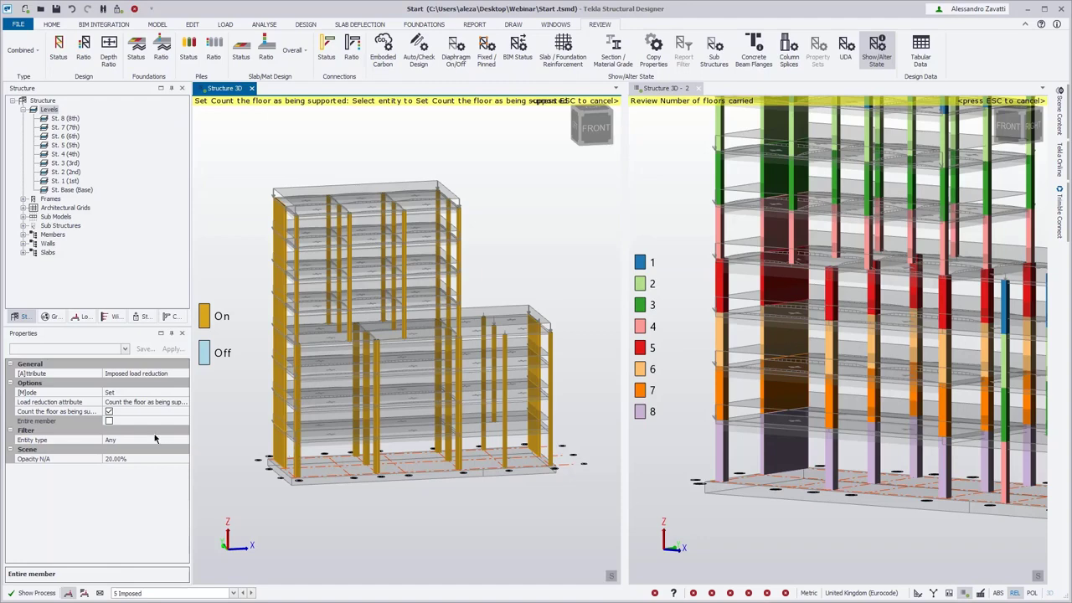
click(168, 409)
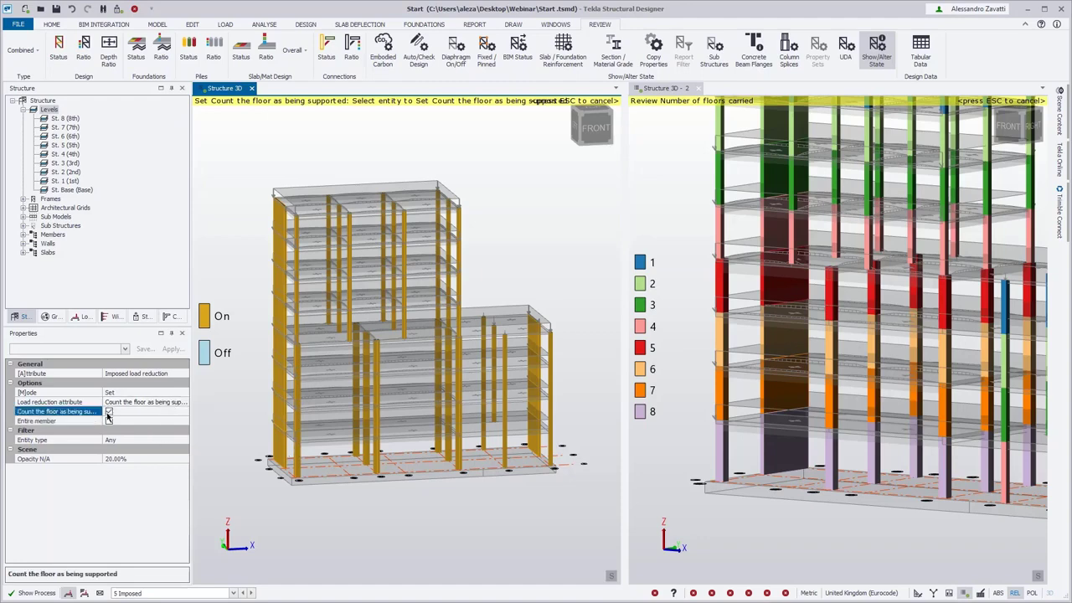
click(109, 411)
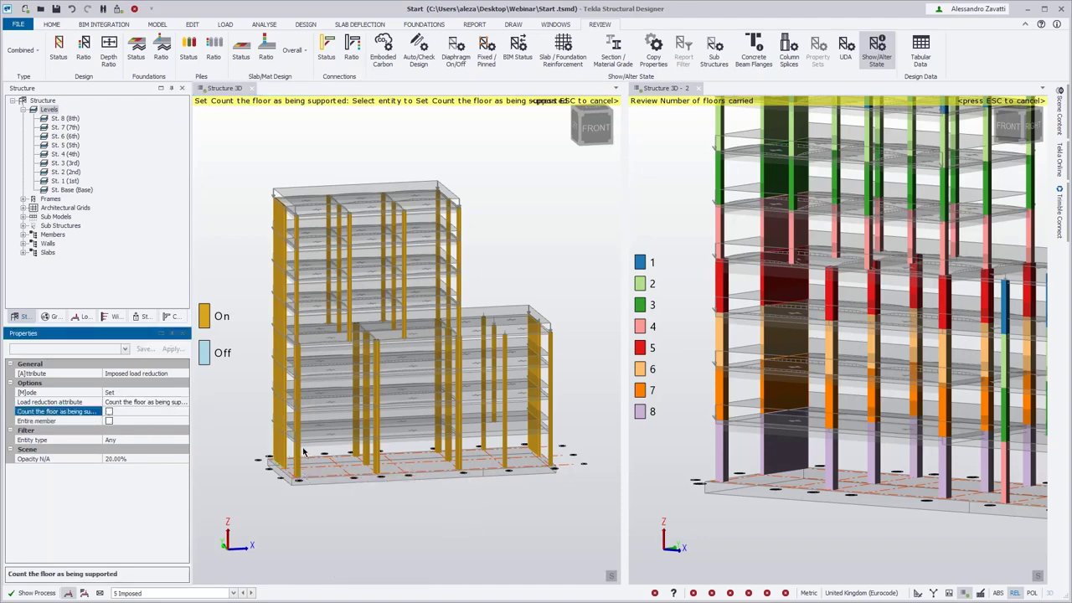
scroll(305, 451, up, 3)
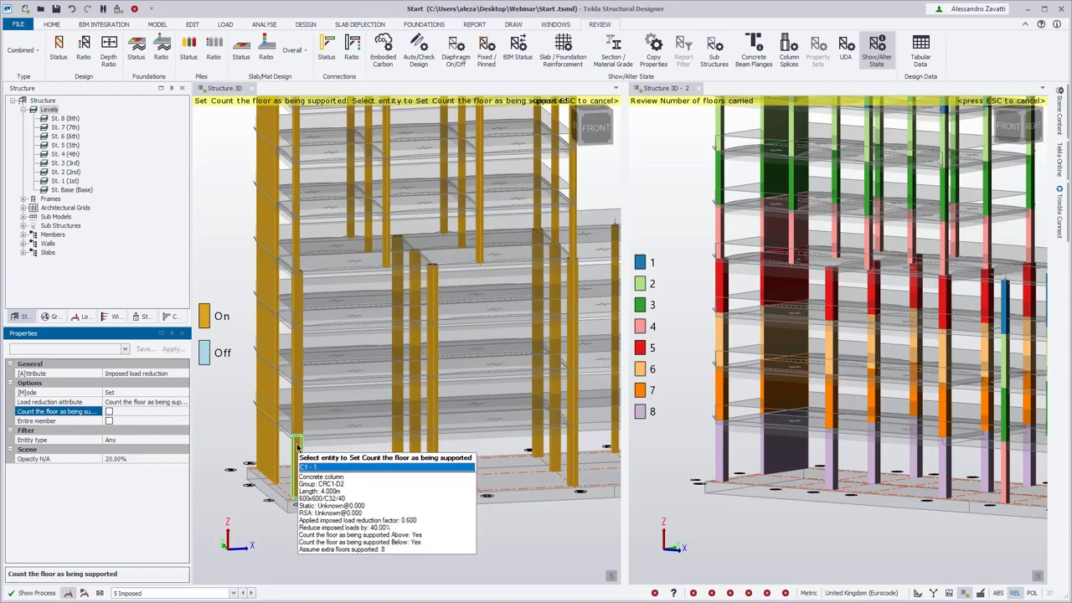
click(296, 448)
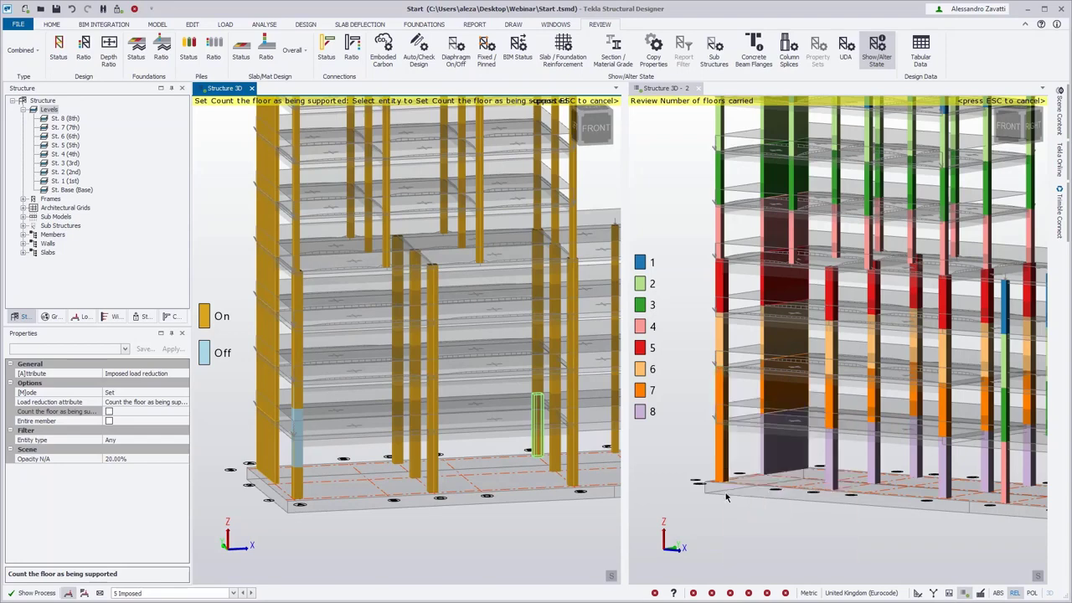
mouse_move(725, 485)
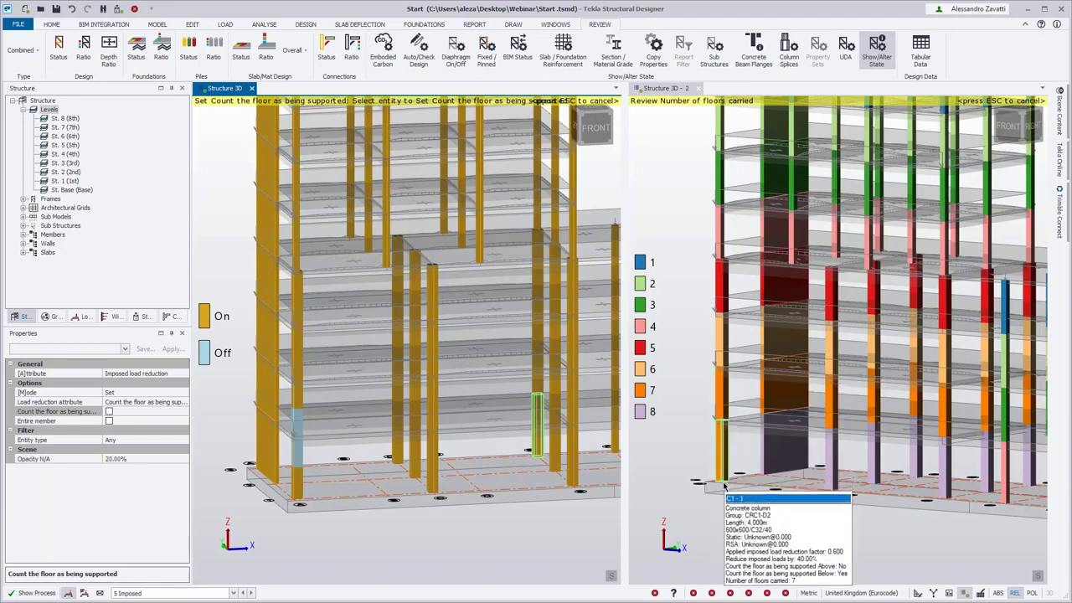
- Turn off Count the floor as being supported at levels 2 and 3 of corner column C1 and end Set mode
mouse_move(408, 470)
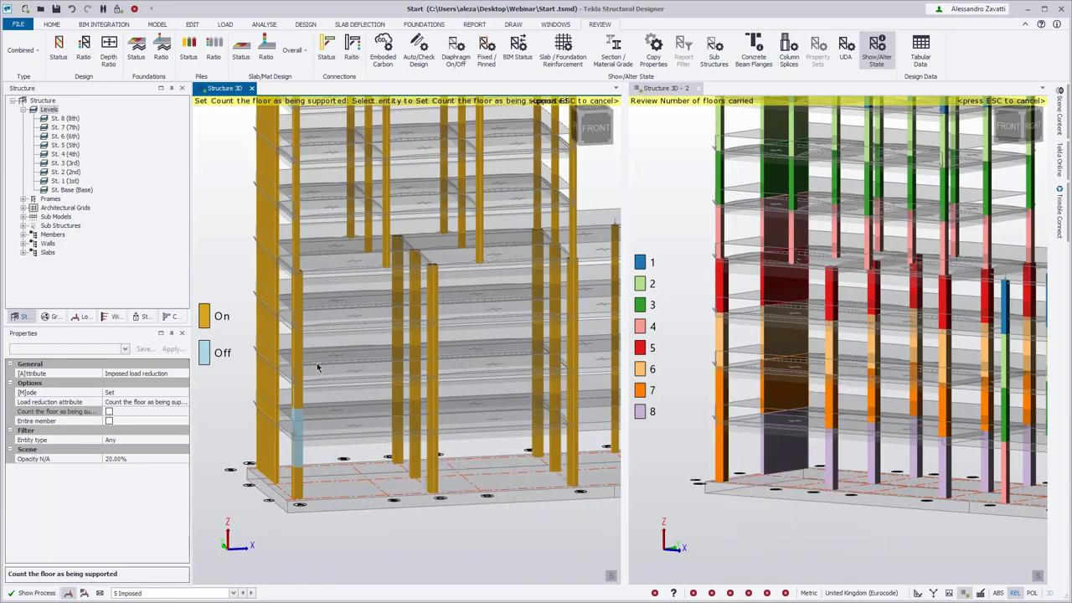
mouse_move(296, 357)
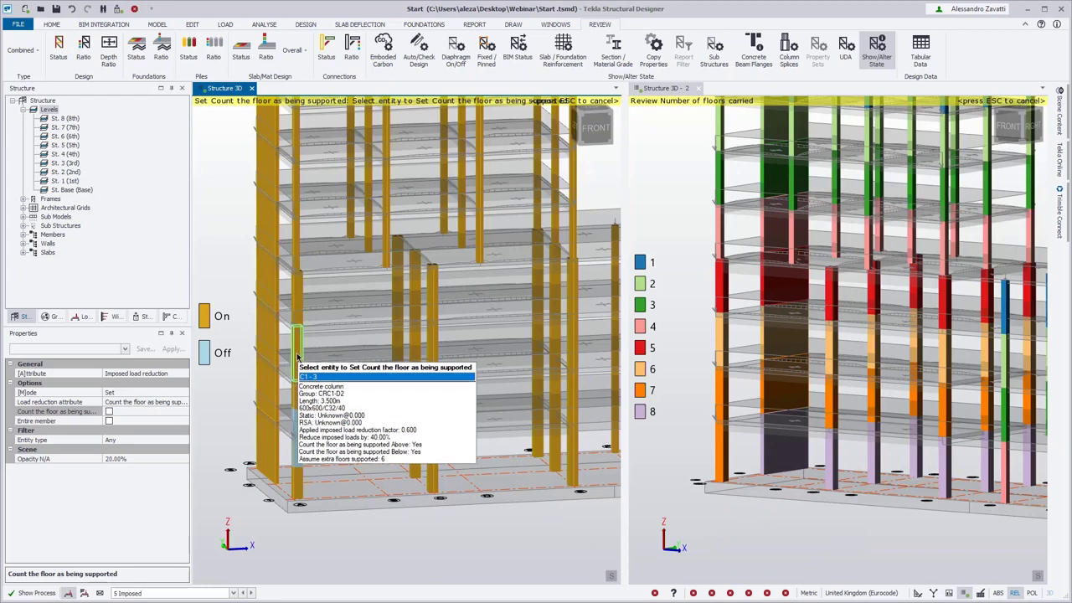
click(297, 356)
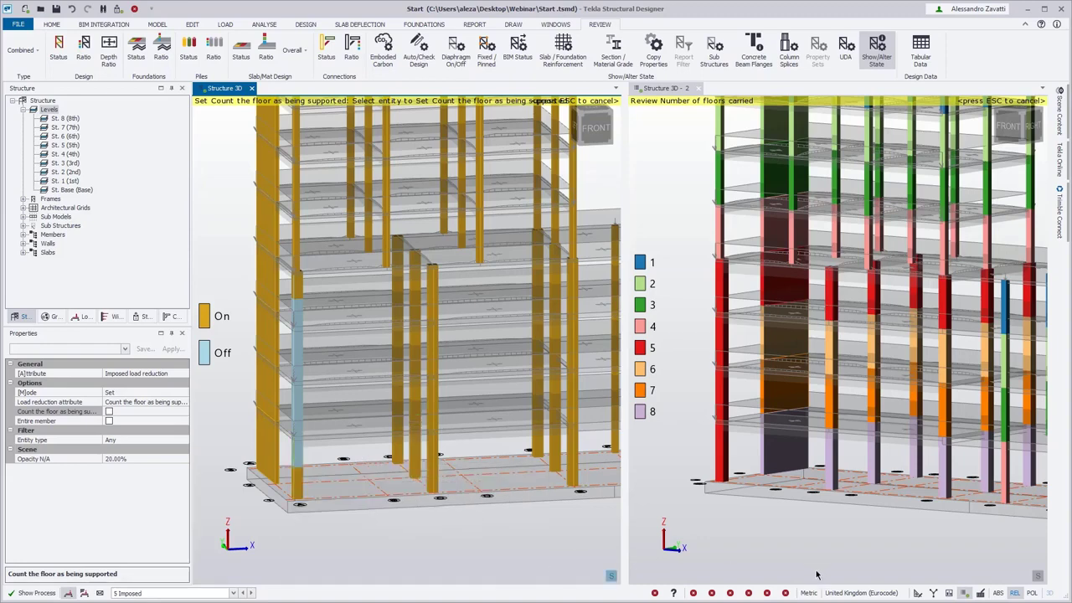
key(Escape)
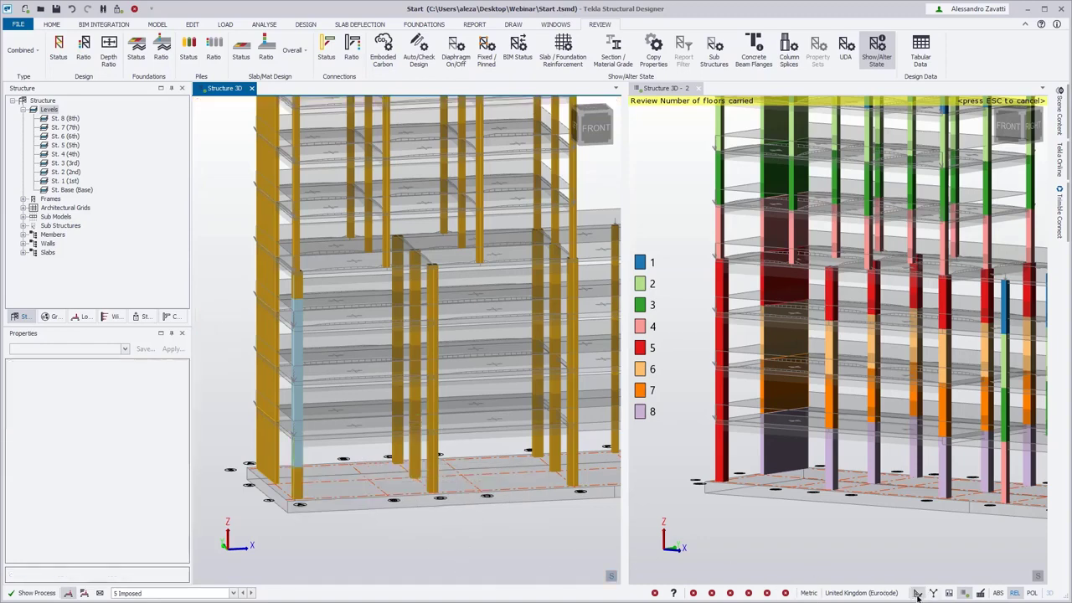
- Open the properties of column C1 and review Count floor as being supported under Imposed load reduction for levels 4, 3 and 2
double_click(299, 457)
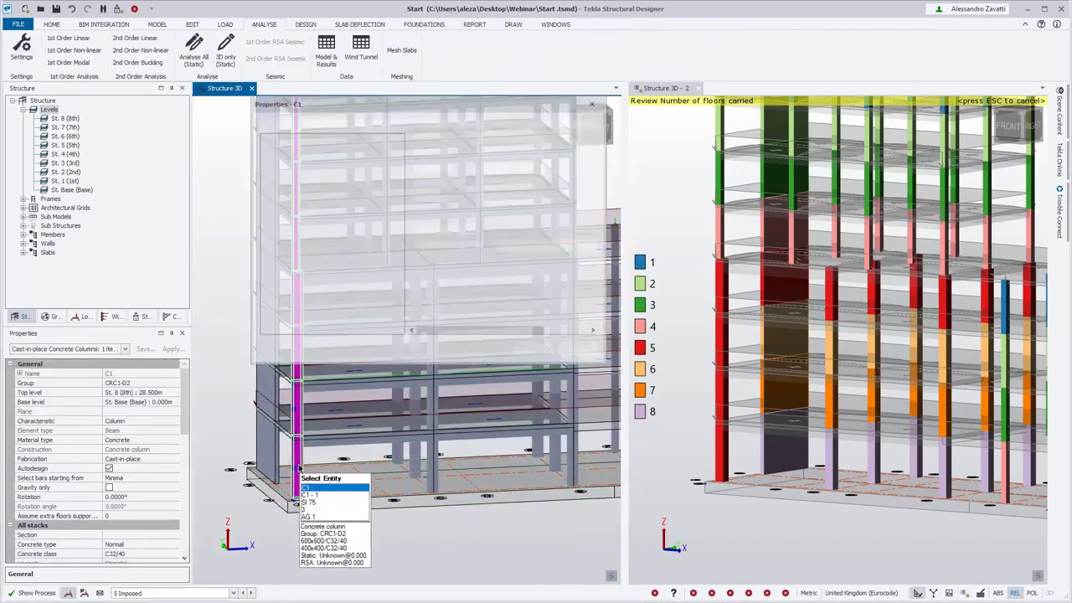
click(288, 263)
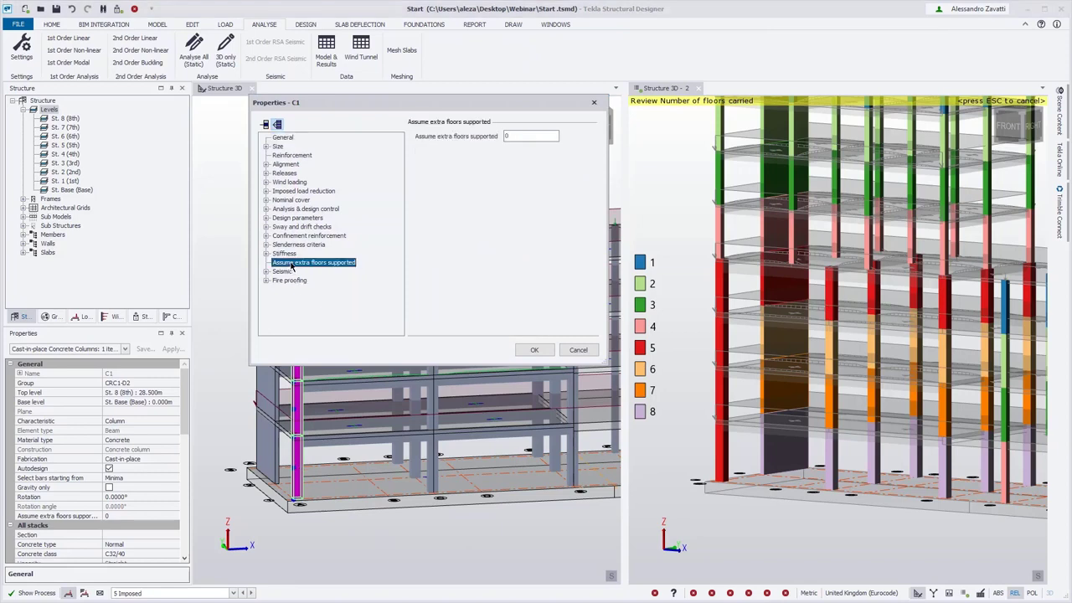
click(266, 192)
click(298, 238)
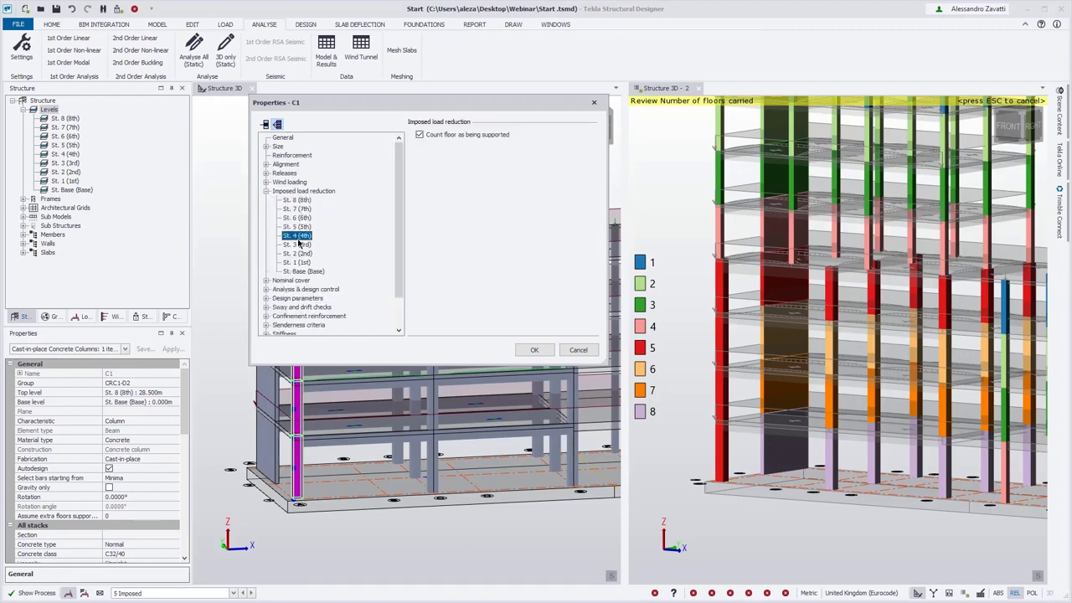
click(297, 244)
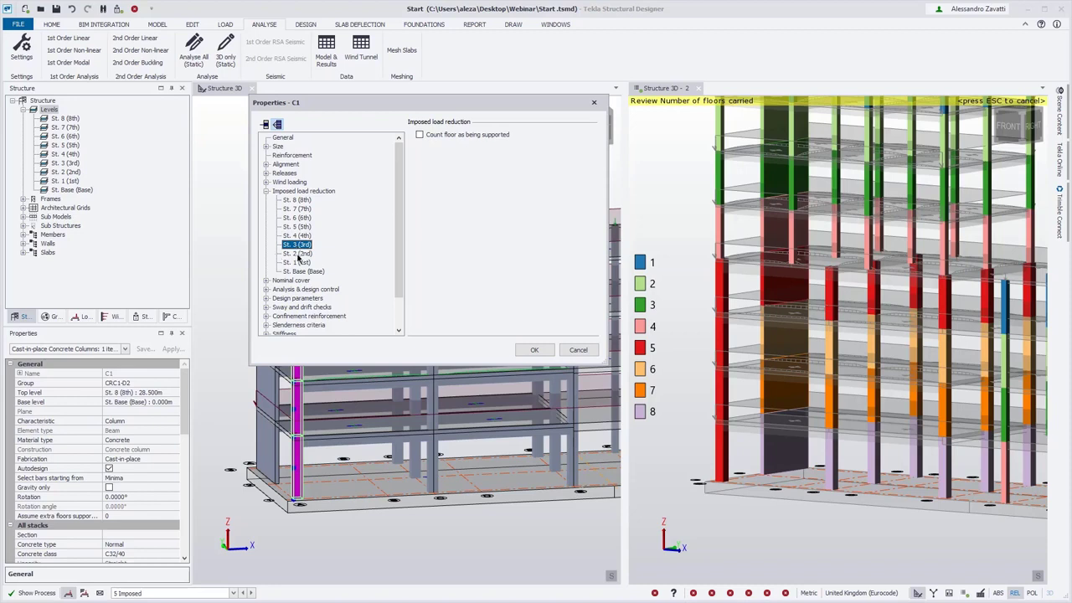
click(298, 255)
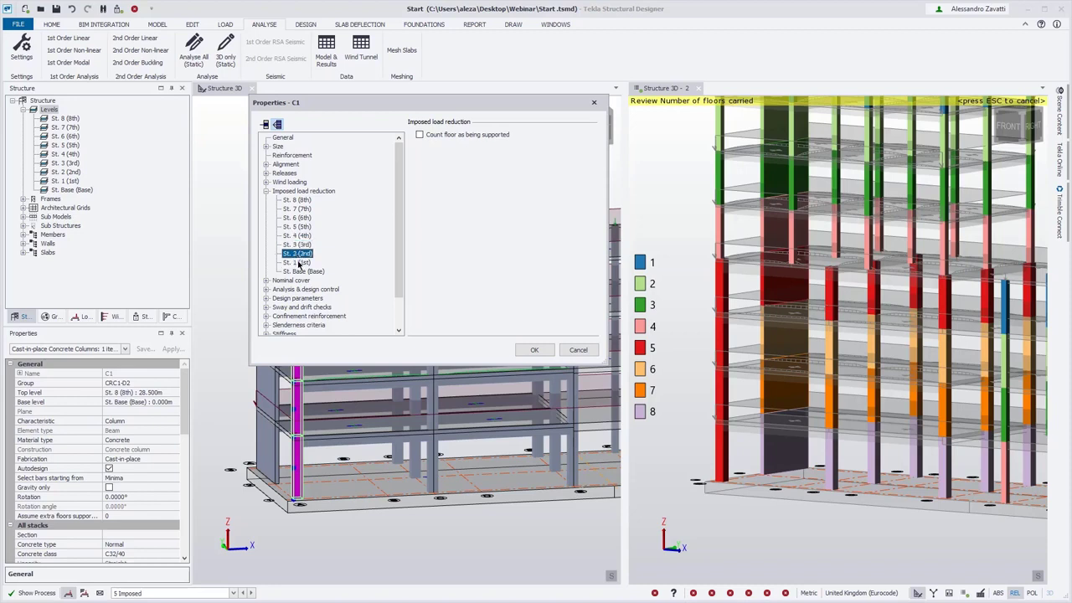
click(536, 350)
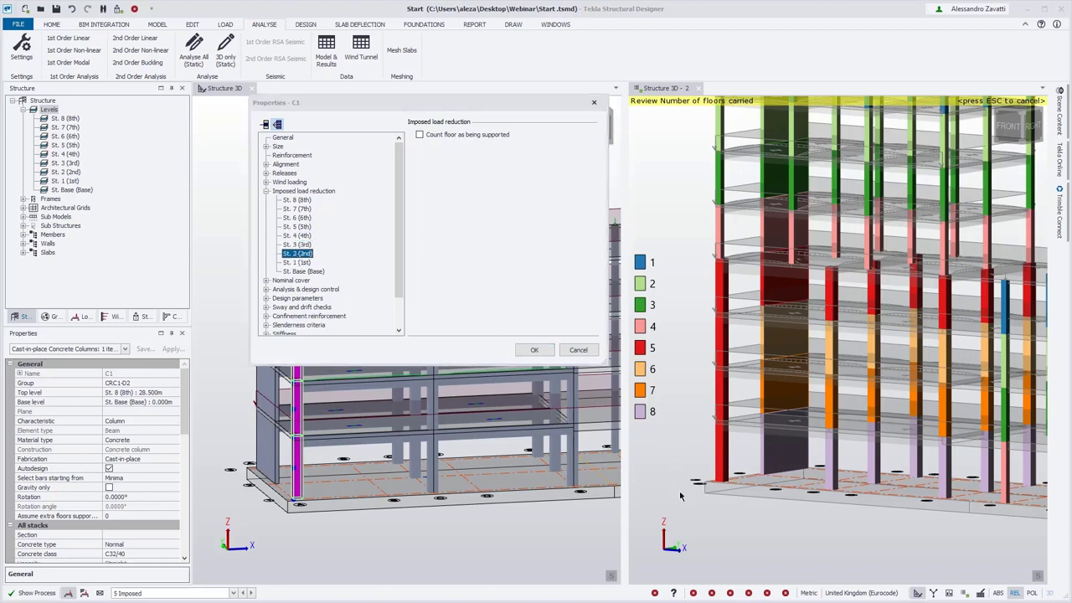
click(533, 350)
click(602, 380)
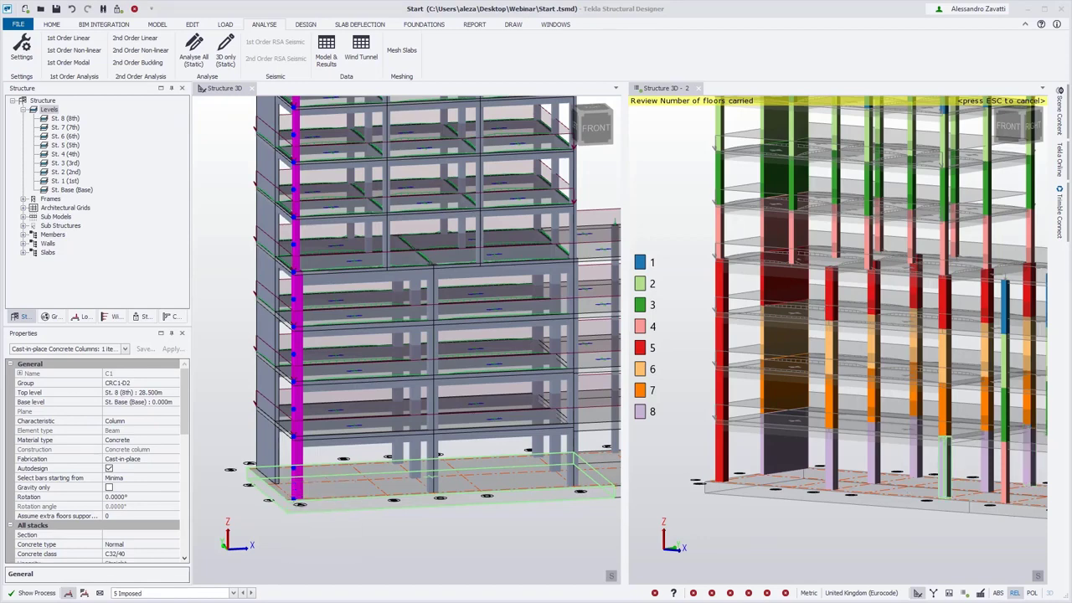
- Close the second structure view, clear the column selection and set the displayed loadcase to none
click(365, 547)
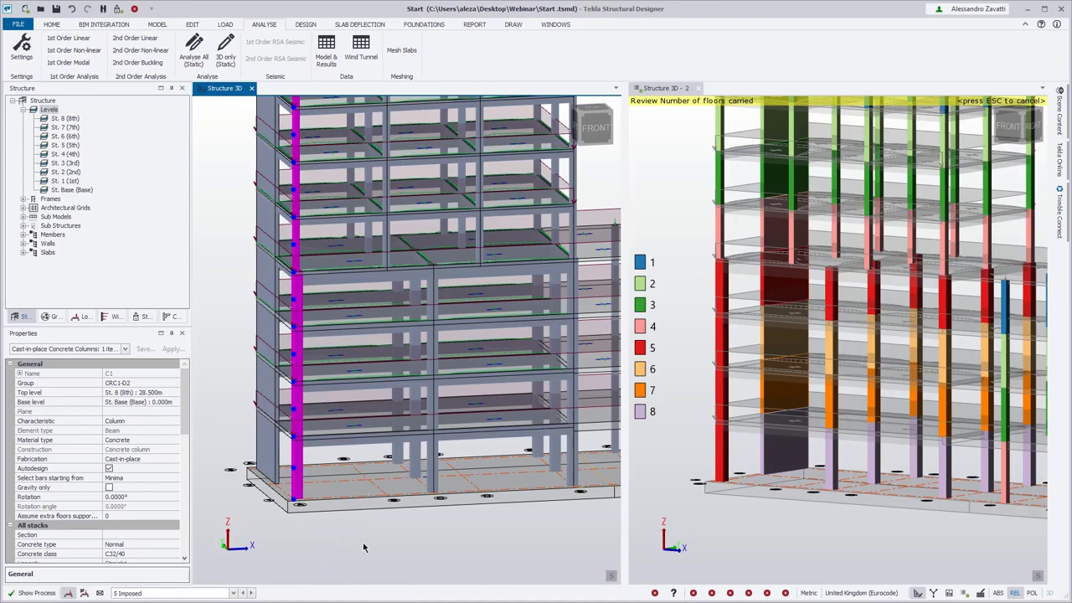
click(698, 88)
scroll(361, 371, down, 2)
click(361, 371)
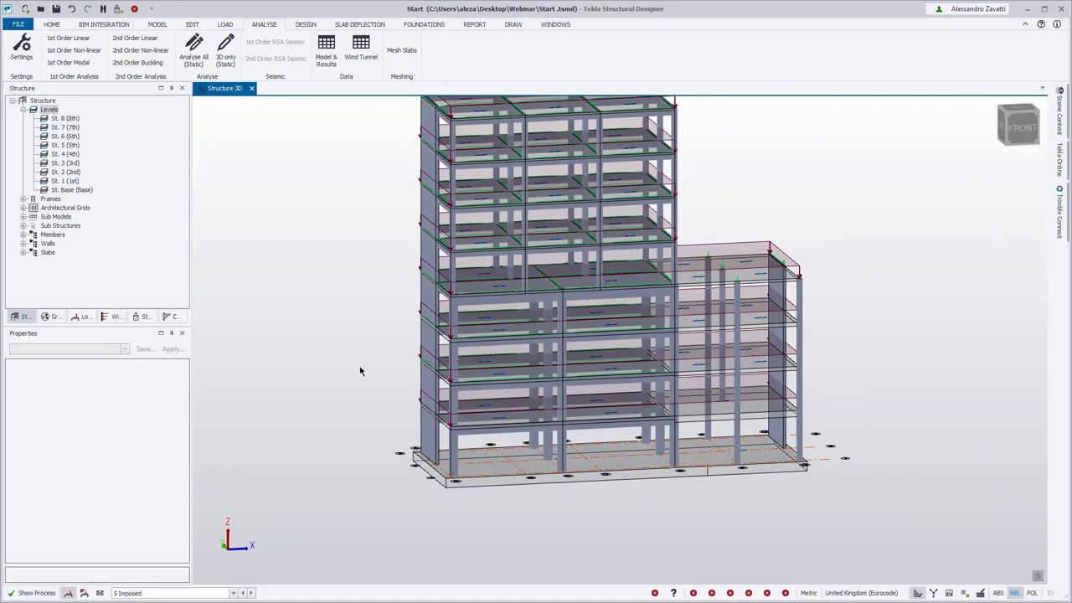
click(233, 593)
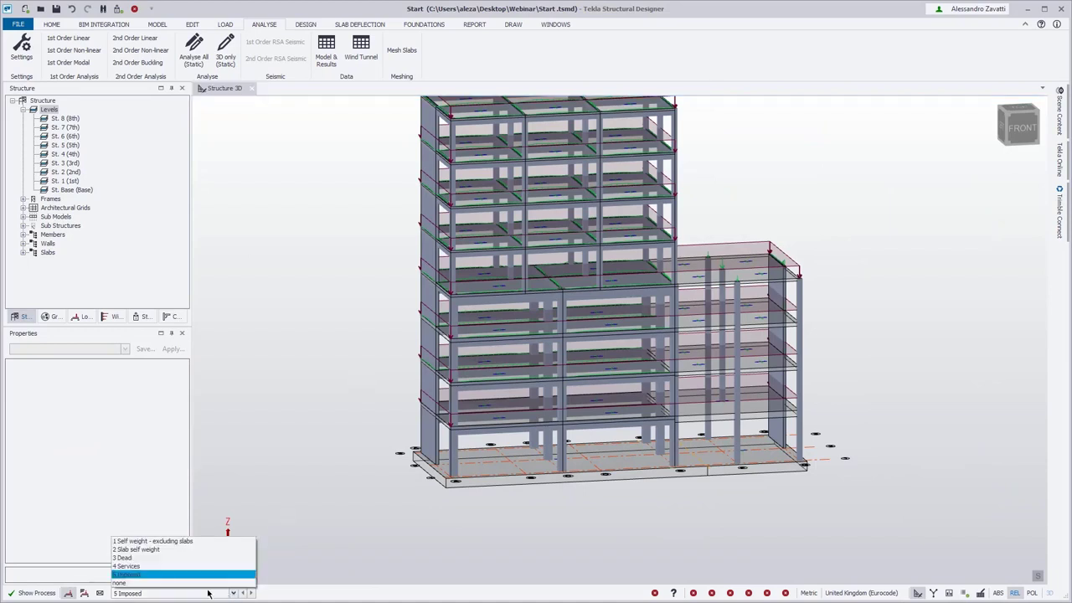
click(167, 575)
scroll(481, 519, down, 3)
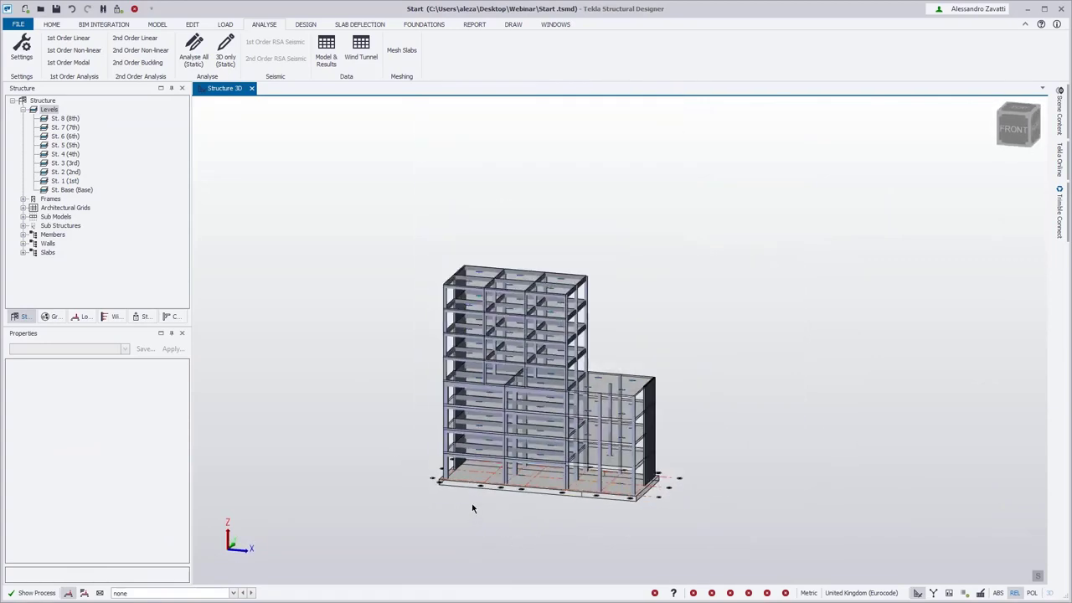
middle_drag(472, 503, 513, 502)
scroll(513, 501, up, 2)
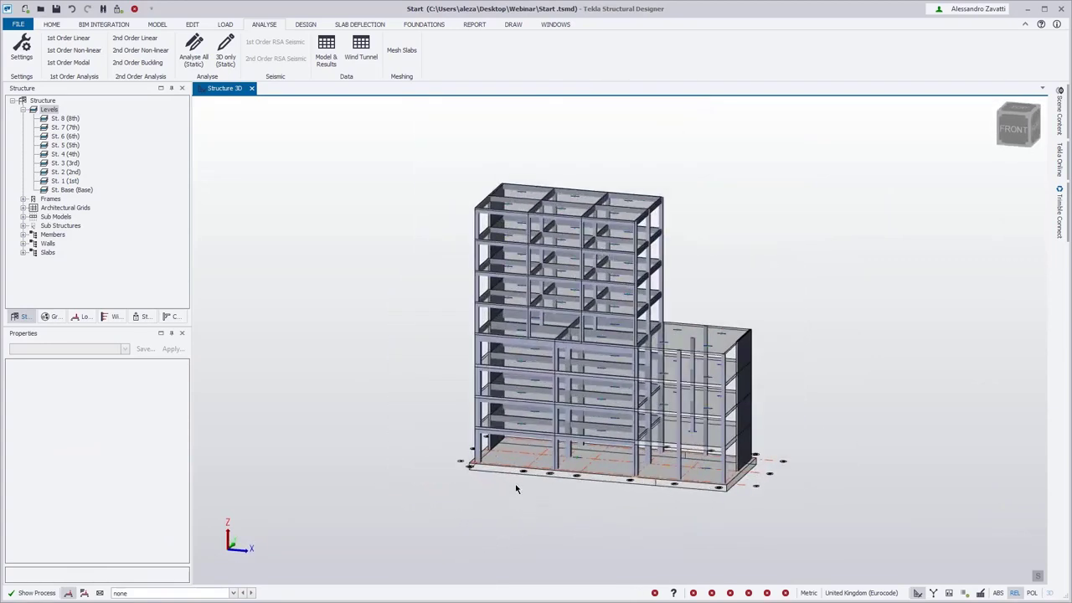
- Create a rectangular wall panel across the whole front face, from the low wing's outer base corner to the tower top at (0, 0, 28.5 m)
click(158, 26)
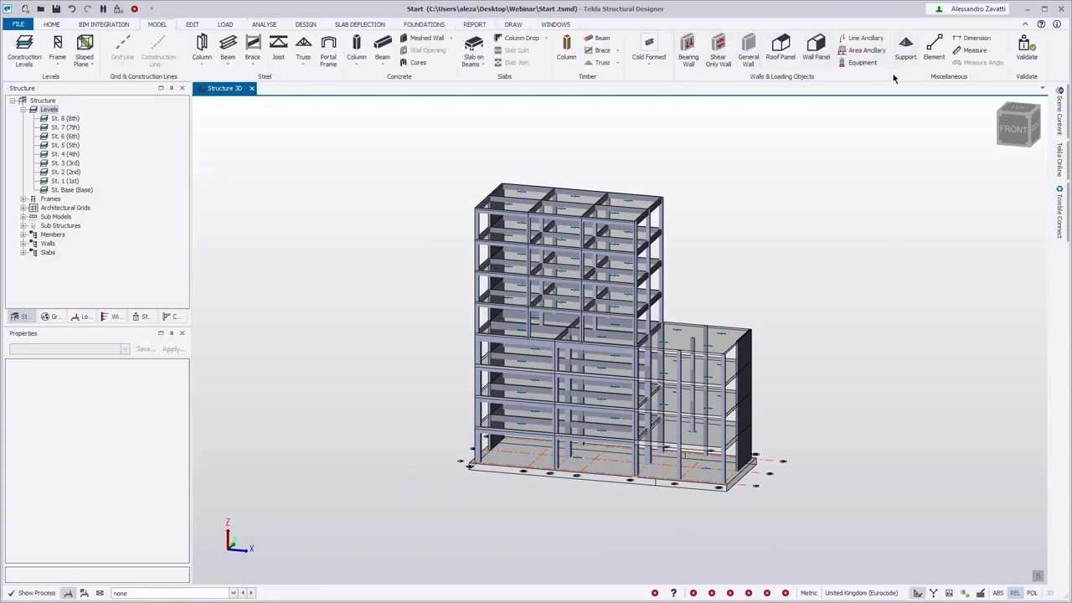
click(825, 59)
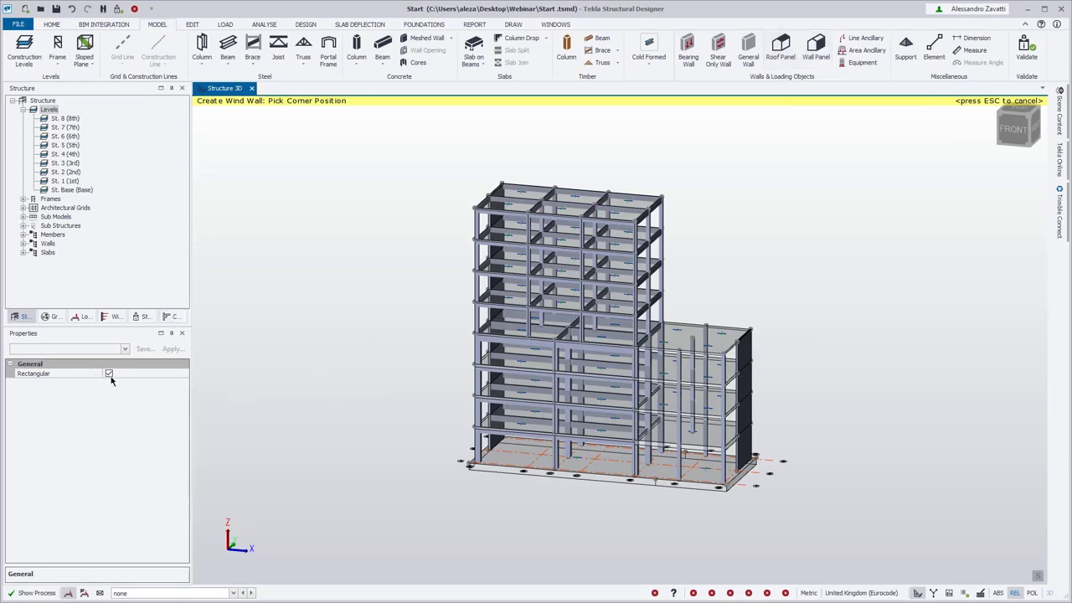
click(726, 485)
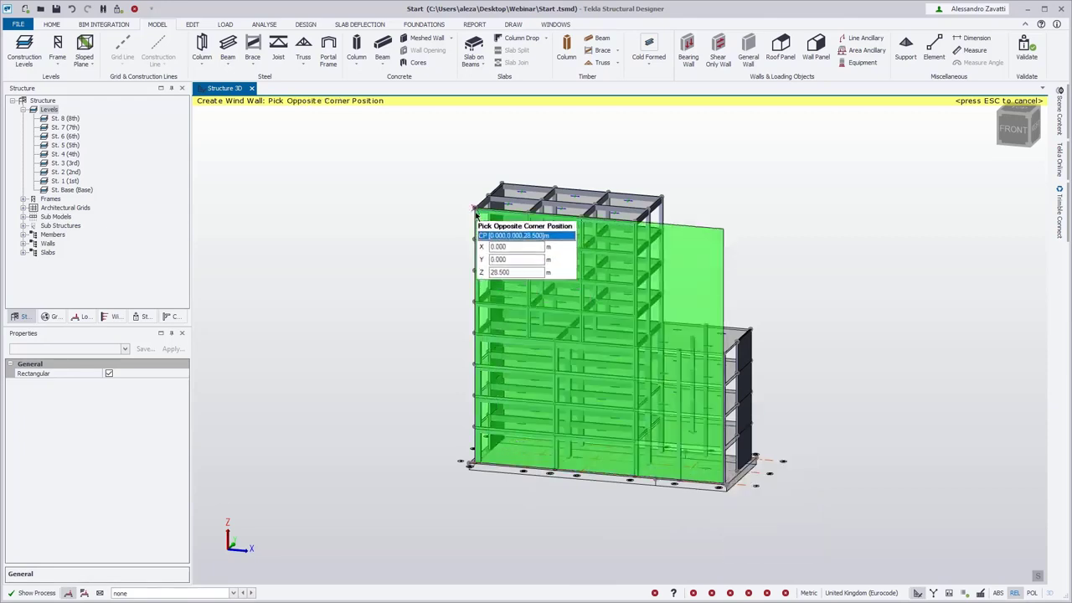
click(475, 215)
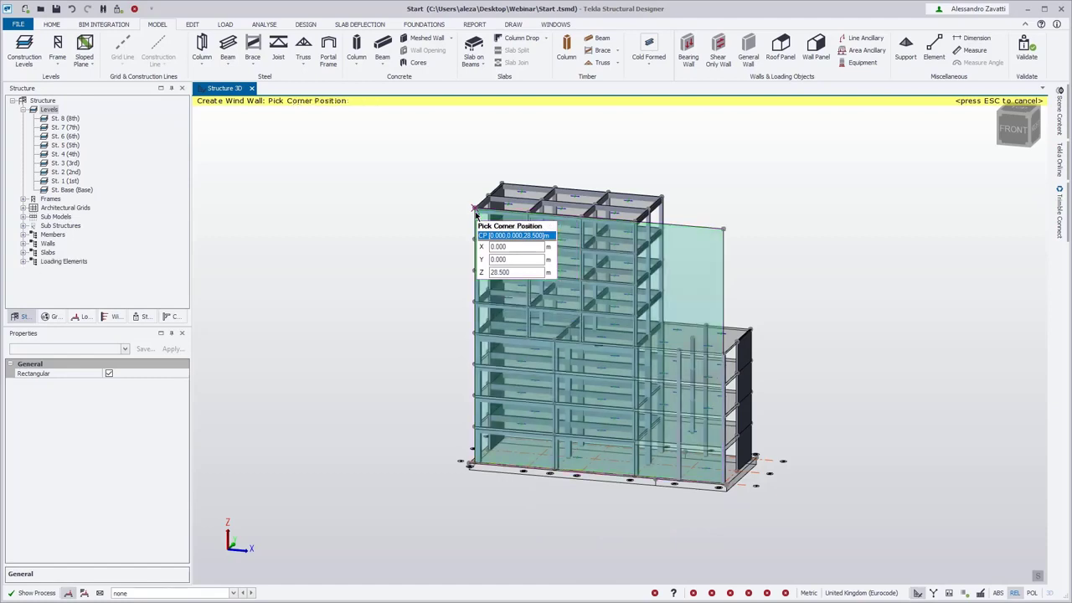
- Create a wall panel on the tower's end face from the base corner (0, 0, 0) to the top corner (0, 10, 28.5 m)
middle_drag(374, 482, 528, 537)
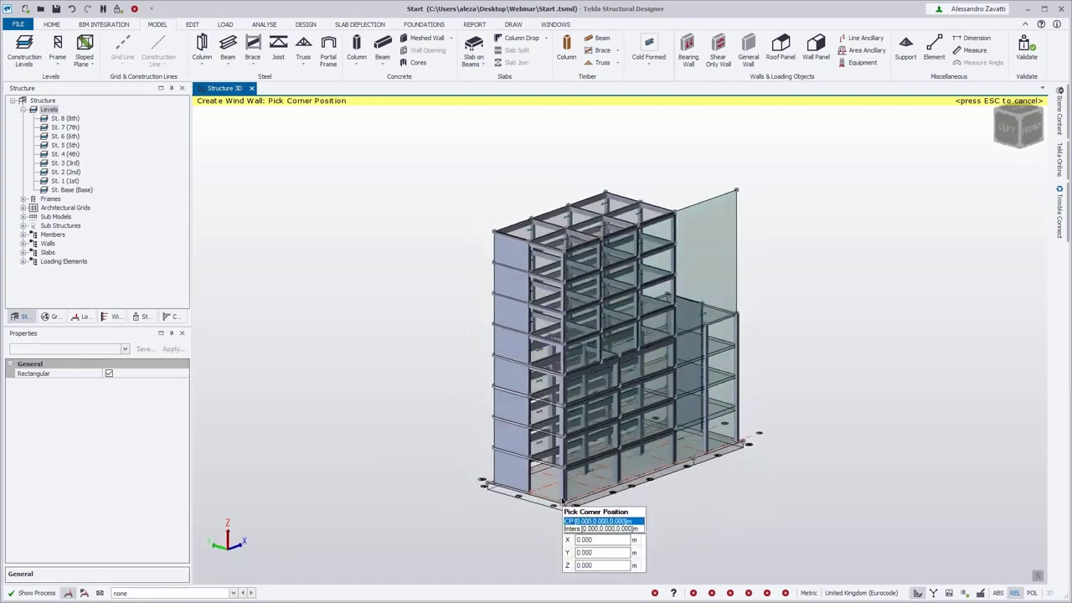
click(565, 507)
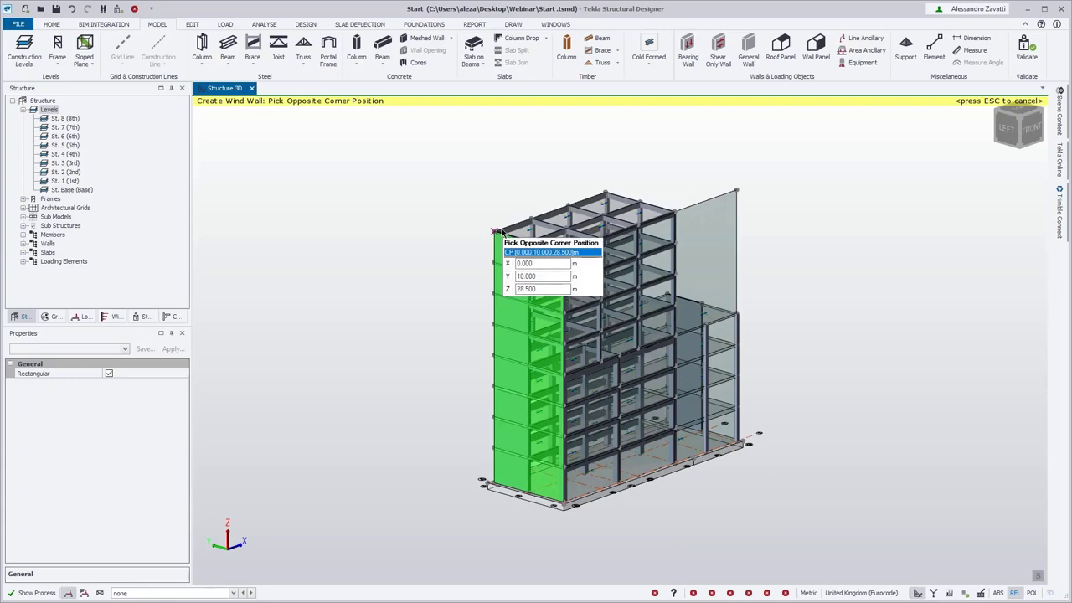
click(493, 231)
- Create a rectangular wall panel across the whole back face, from the low wing's outer base corner to the tower's opposite top corner
right_drag(341, 415, 414, 345)
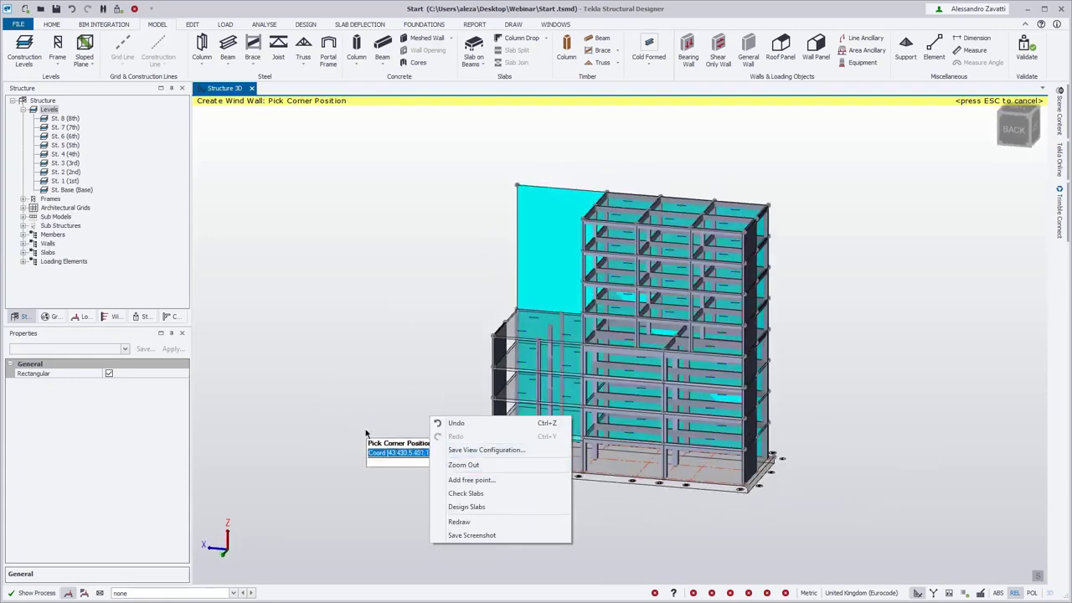
key(Escape)
click(494, 469)
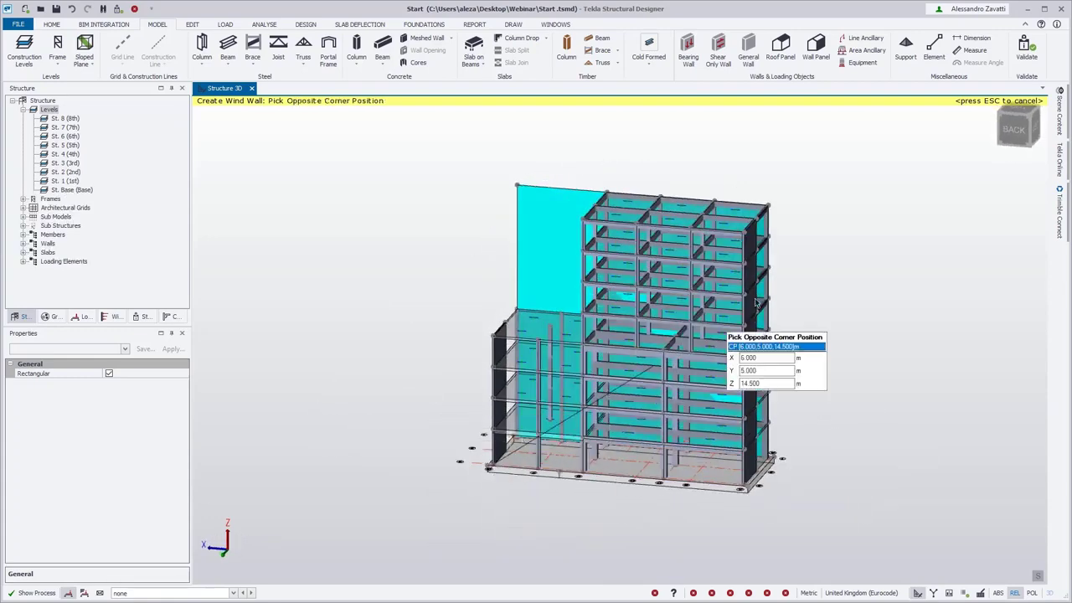
click(758, 235)
- Create wall panels on the low wing's end face up to (28, 10, 14.5 m) and on the tower face above it up to (18, 10, 28.5 m)
right_drag(361, 449, 487, 463)
key(Escape)
click(486, 462)
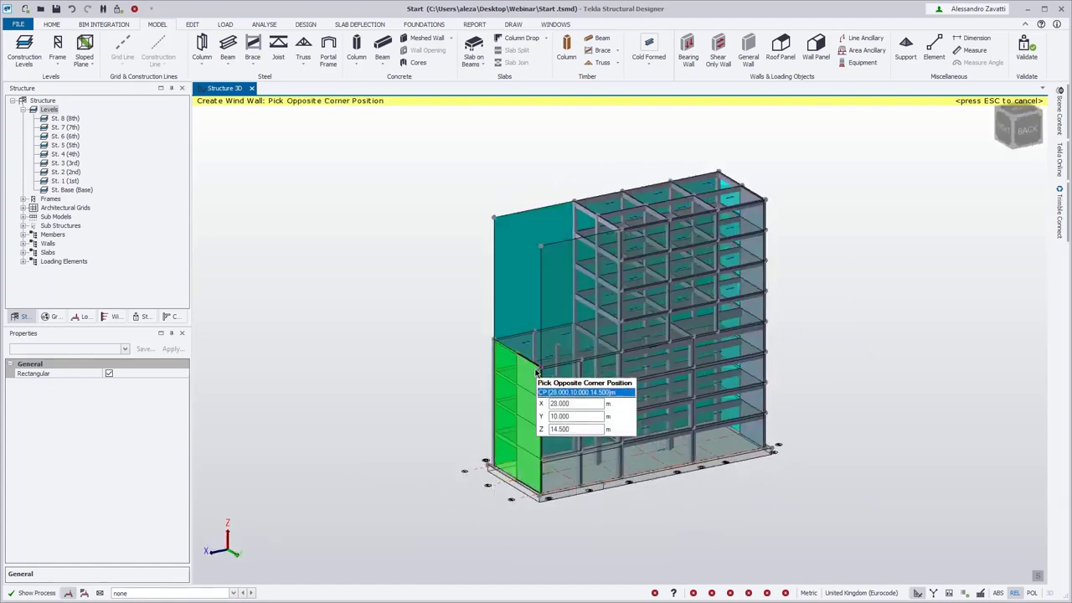
click(567, 332)
click(570, 328)
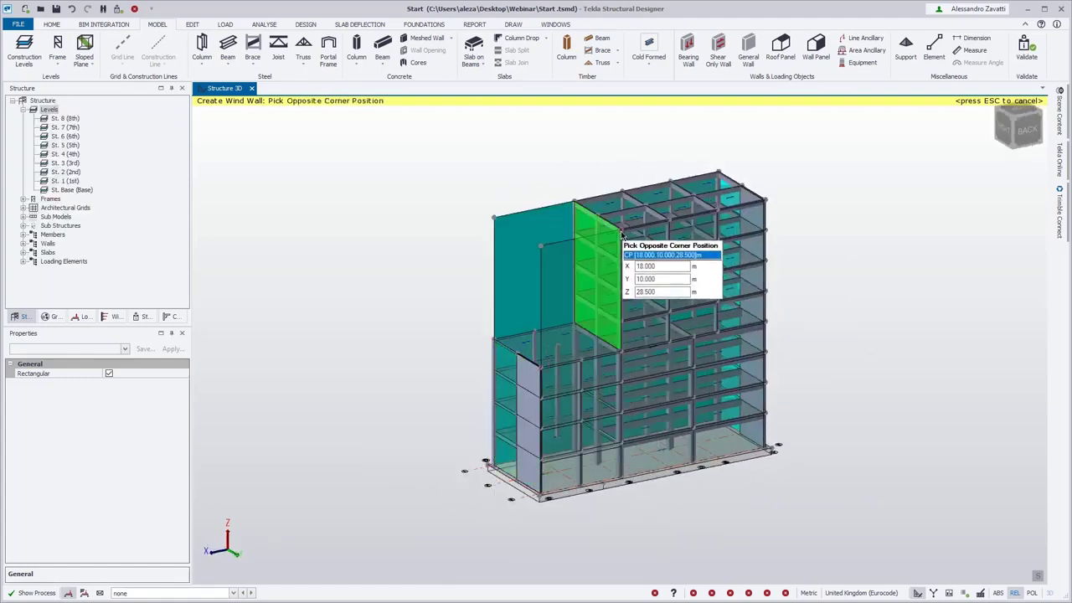
click(621, 234)
key(Escape)
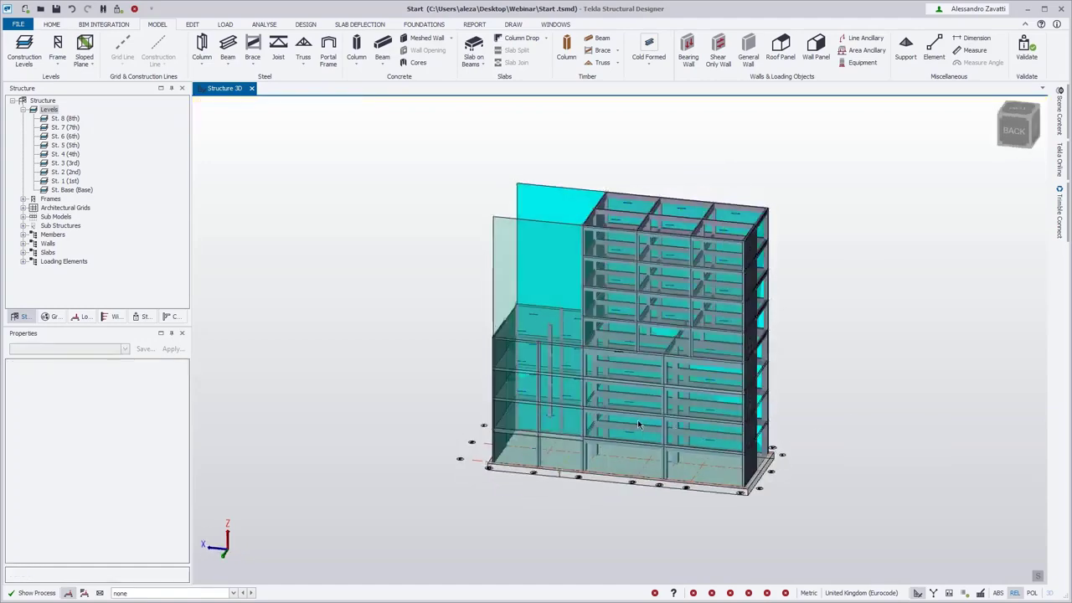
click(655, 439)
mouse_move(618, 410)
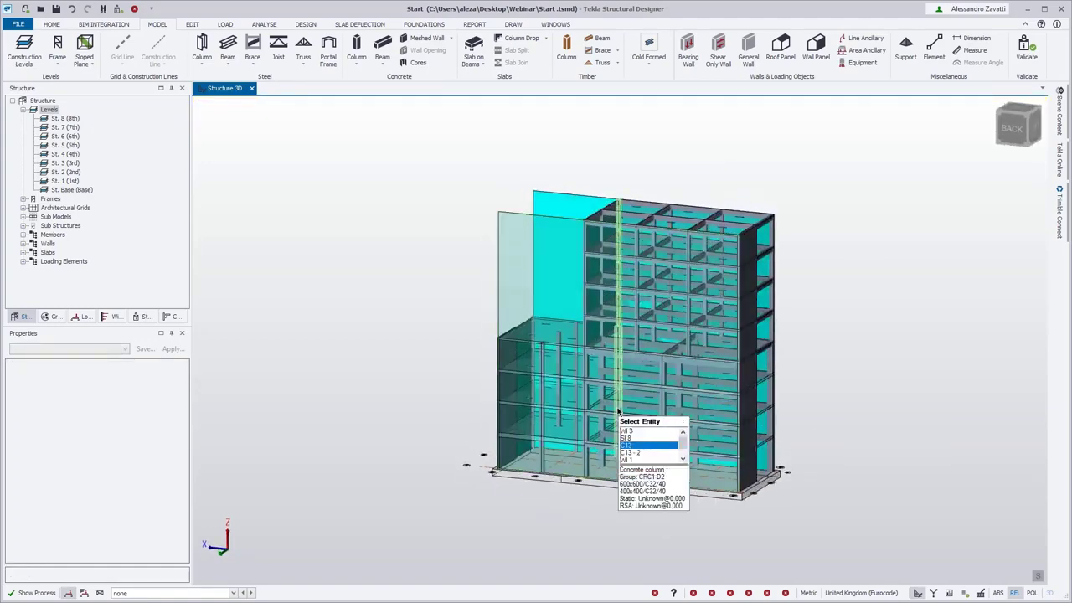
- Reshape the back wall panel as a non-rectangular outline following the step between low wing and tower, with corners at (18, 10, 14.5 m), the tower top and (28, 10, 14.5 m)
click(514, 260)
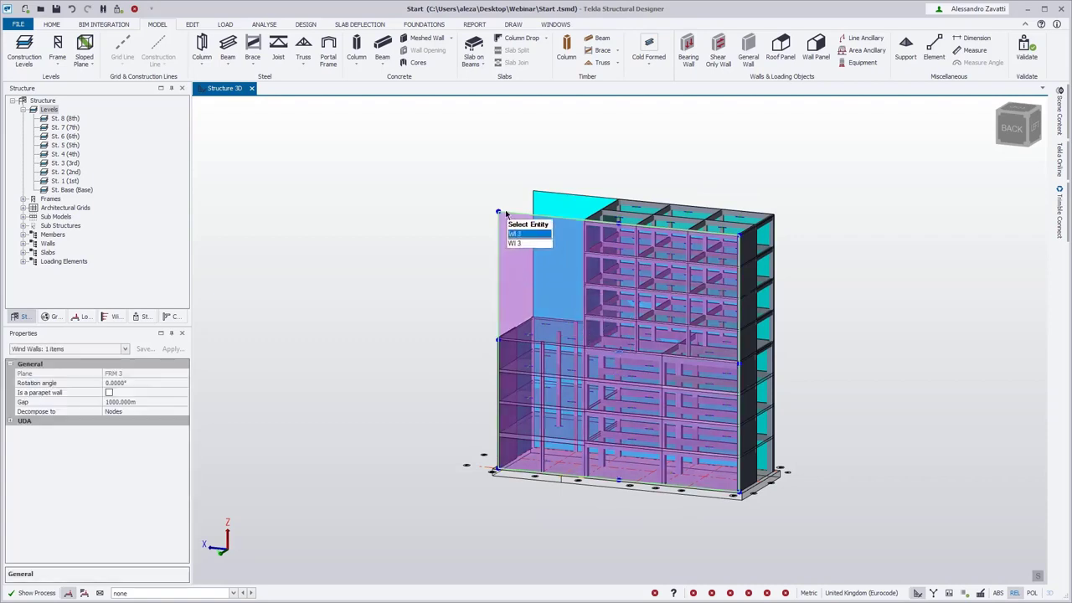
mouse_move(501, 216)
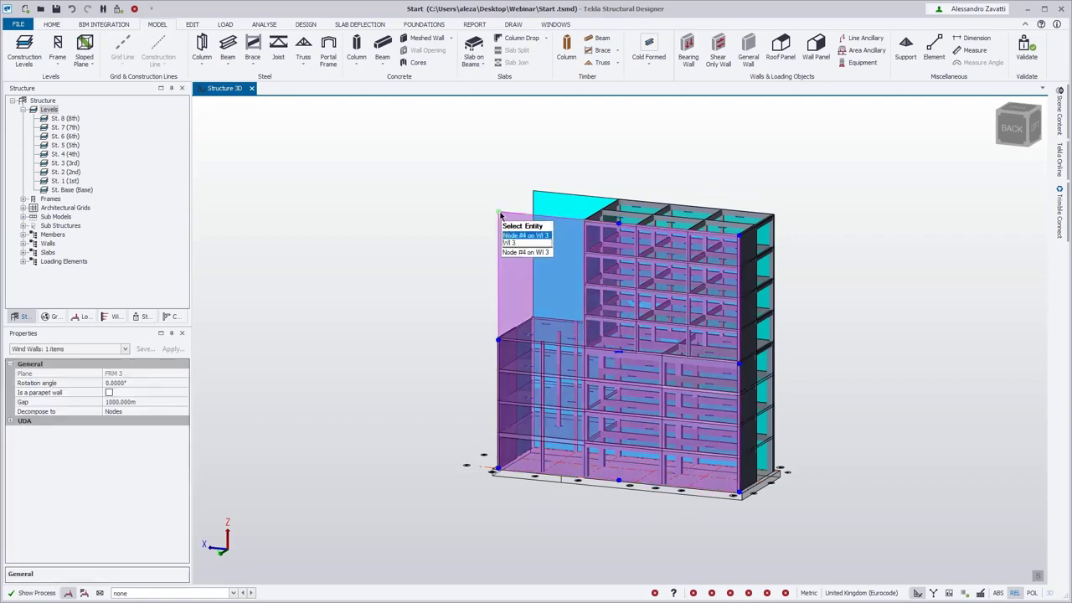
click(501, 216)
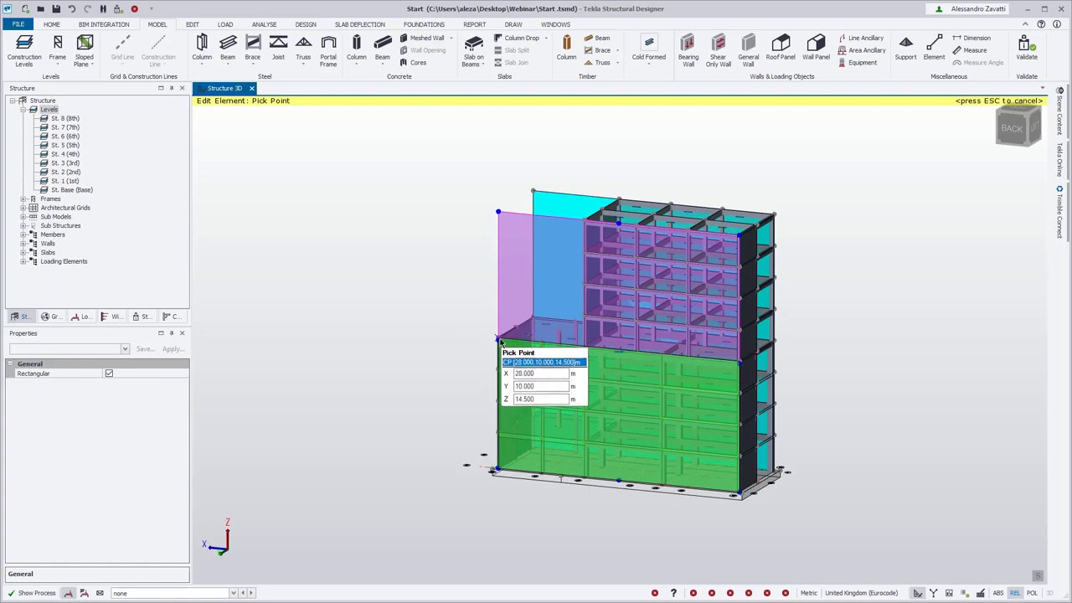
click(110, 374)
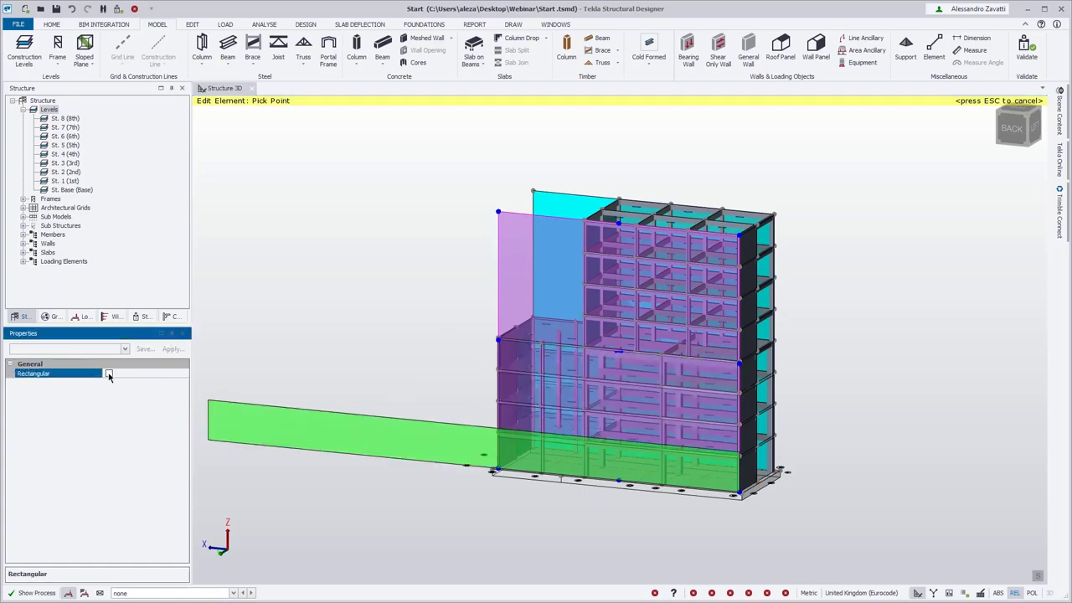
click(110, 373)
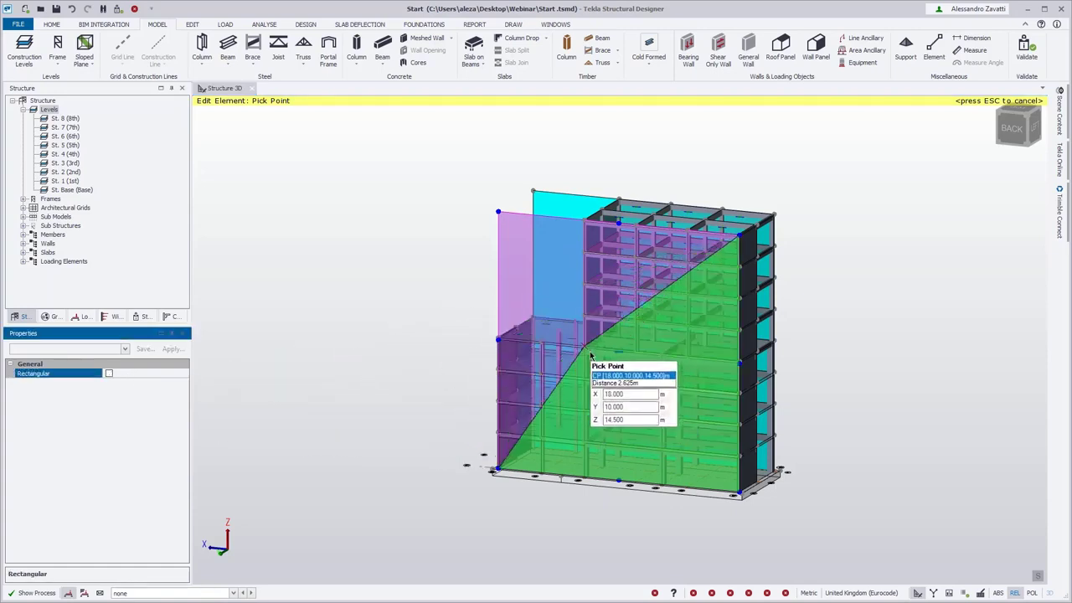
click(591, 355)
click(667, 339)
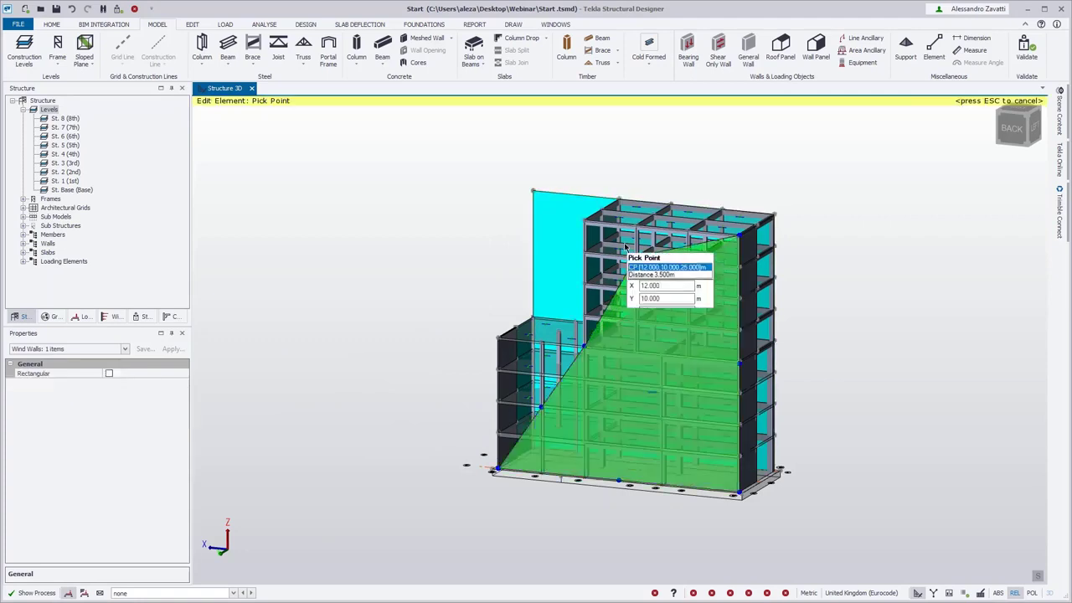
click(586, 222)
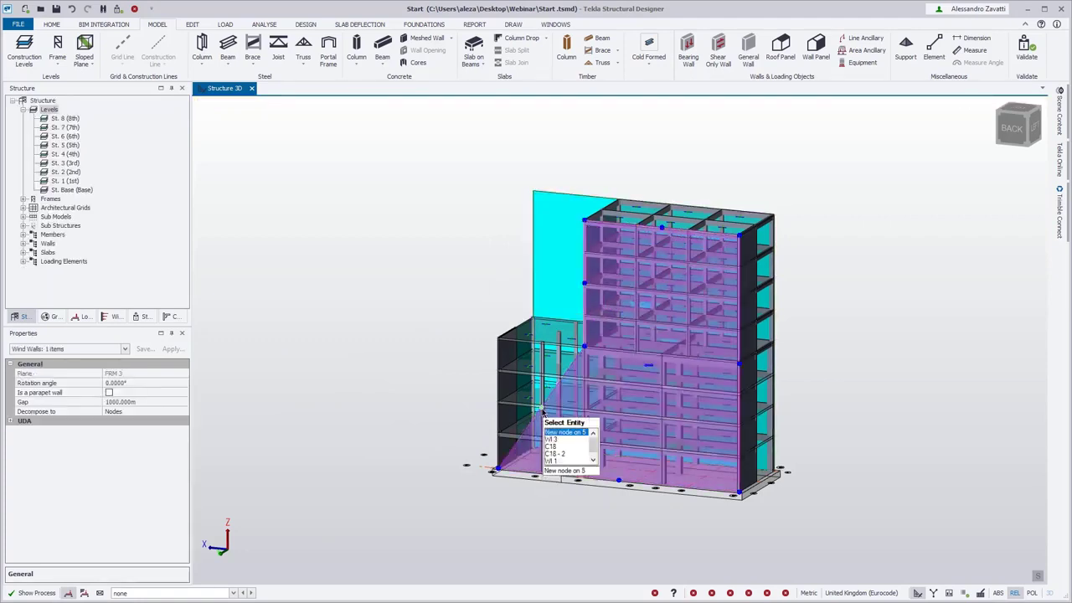
click(499, 341)
click(499, 341)
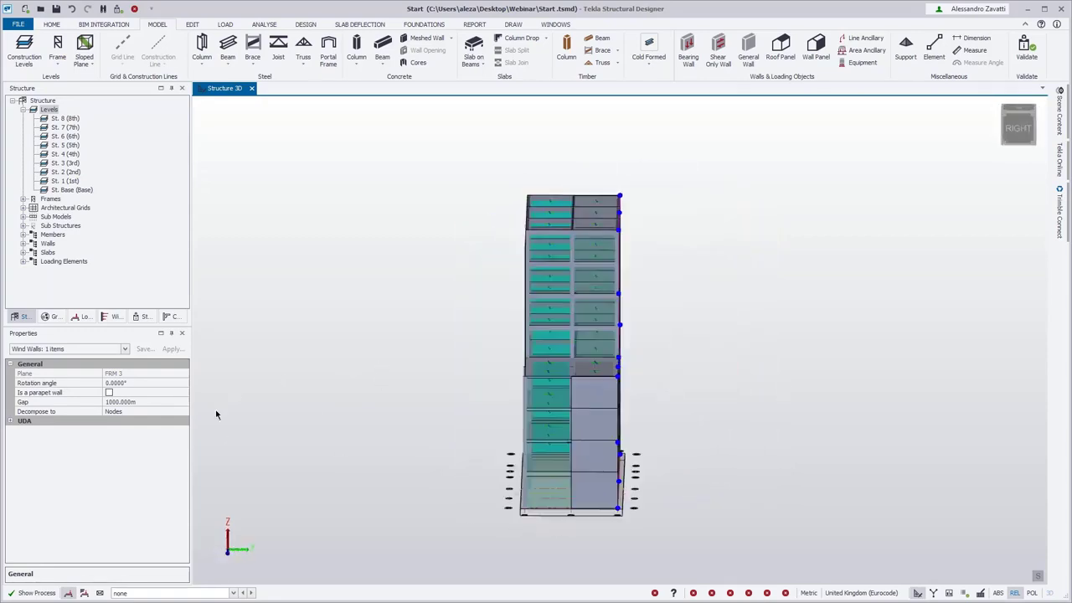
- Reshape the front wall panel as a non-rectangular outline through the low wing's roof corners and the tower's top corner above the wing
mouse_move(702, 336)
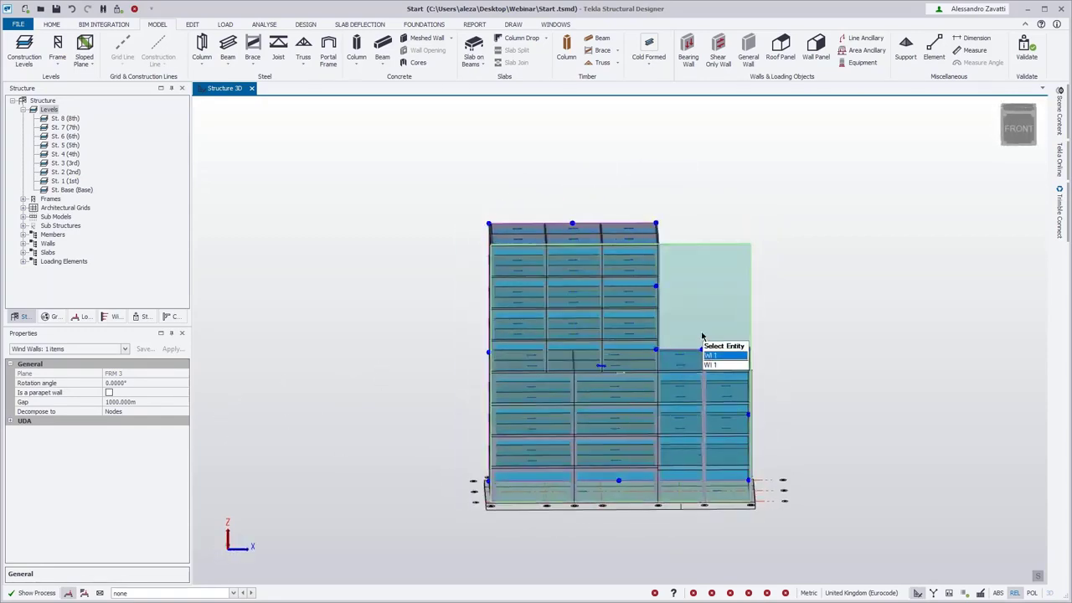
click(751, 244)
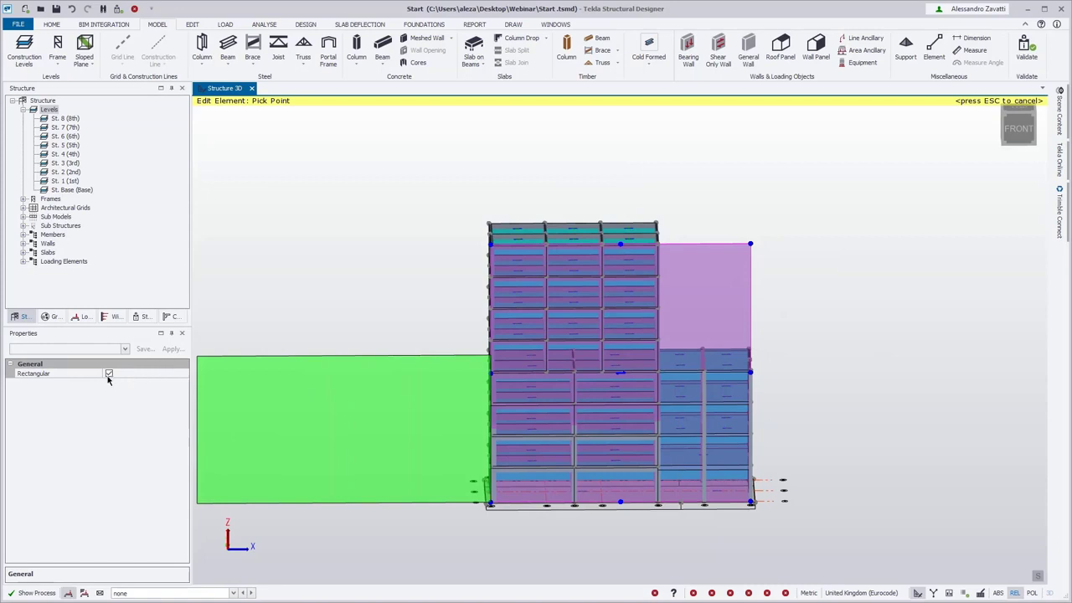
click(109, 373)
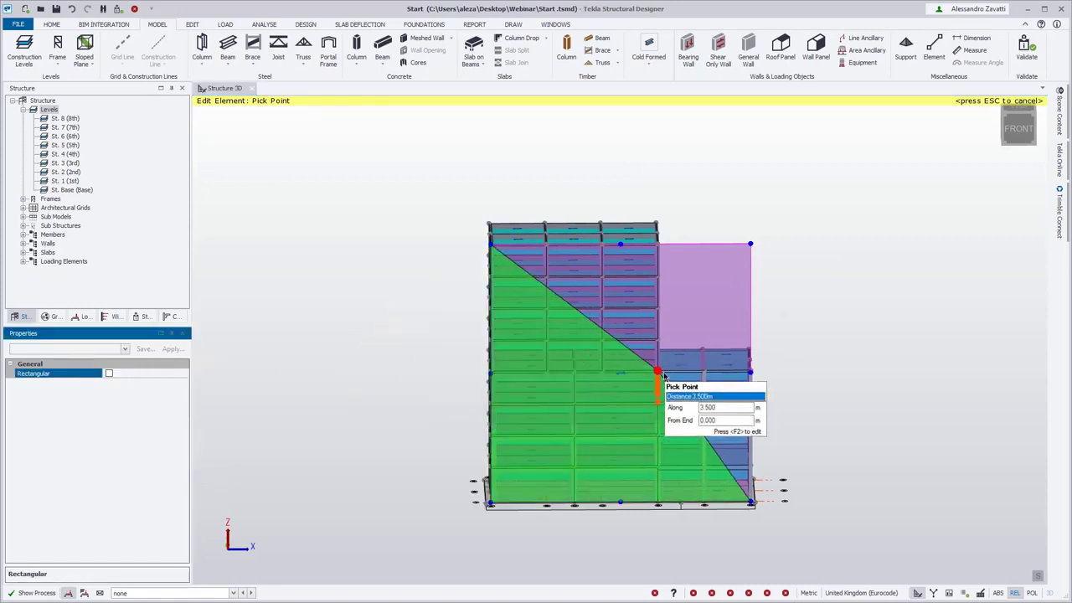
click(705, 439)
click(705, 439)
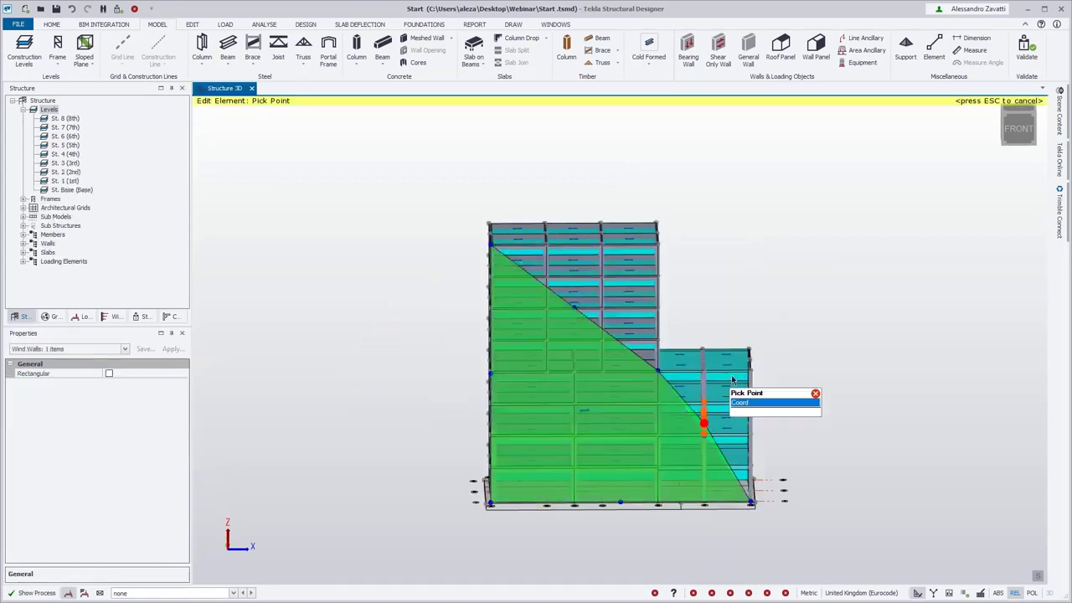
click(751, 369)
click(583, 287)
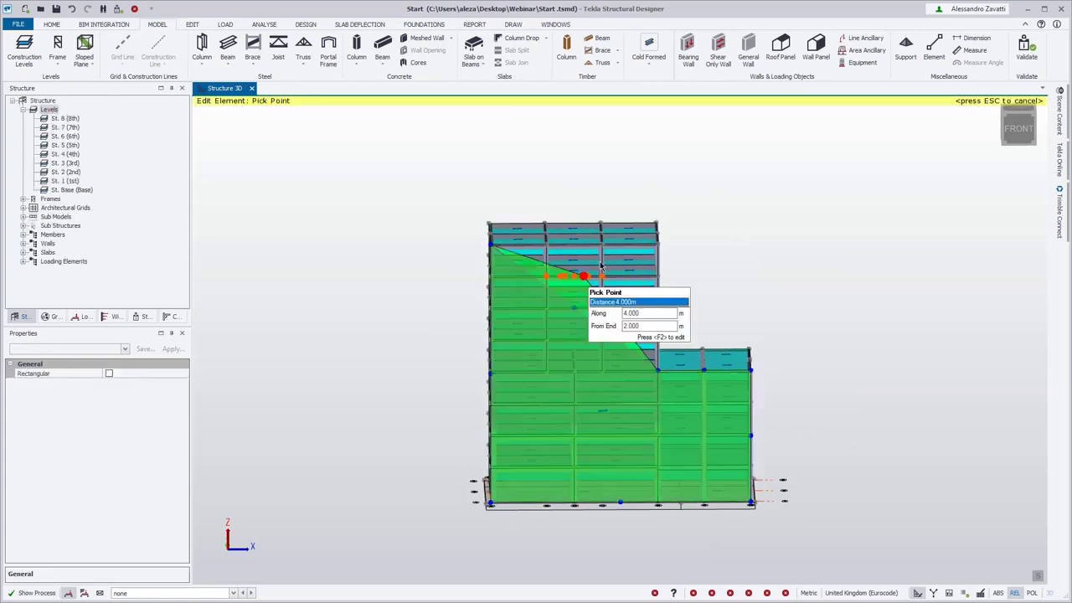
click(656, 243)
middle_drag(844, 323, 612, 327)
click(611, 326)
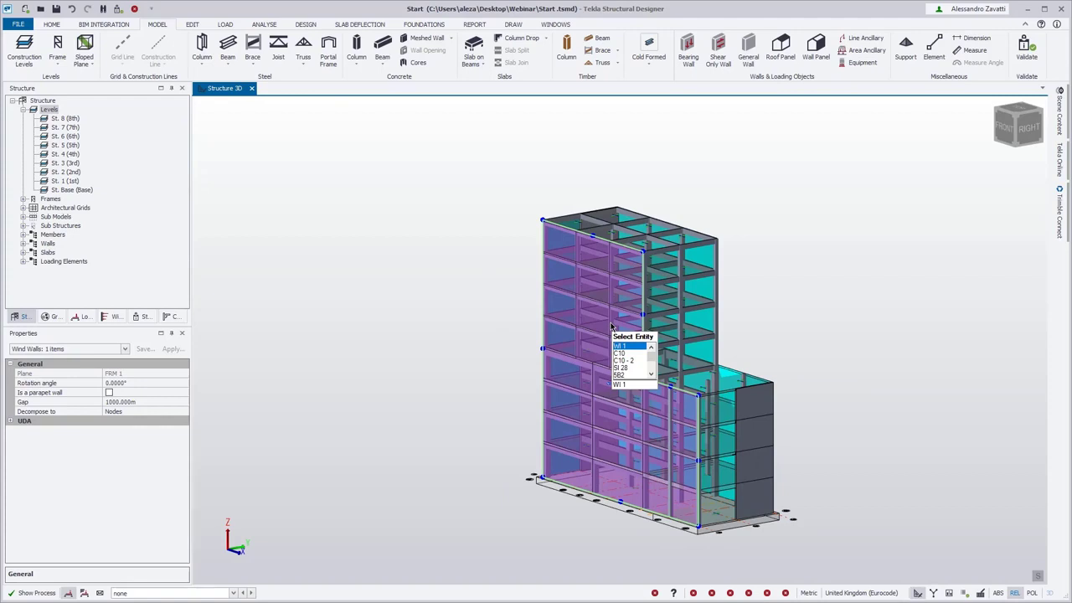
- Try stretching the low wing's concrete end wall across the full end face up to St. 3, and return its corner to the St. 4 midpoint
click(839, 374)
middle_drag(840, 373, 877, 385)
mouse_move(775, 421)
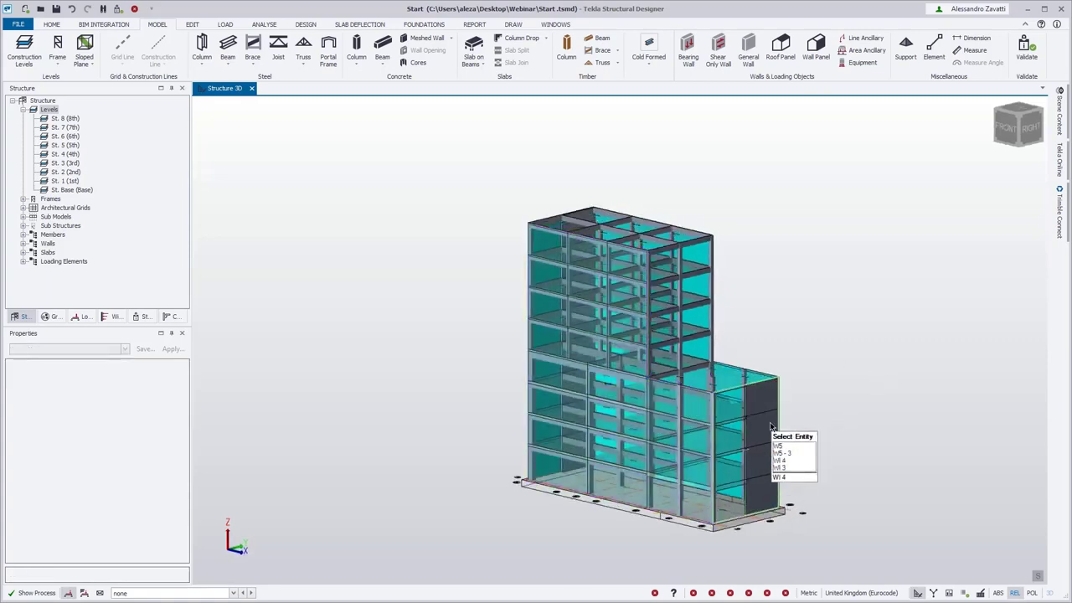
click(752, 390)
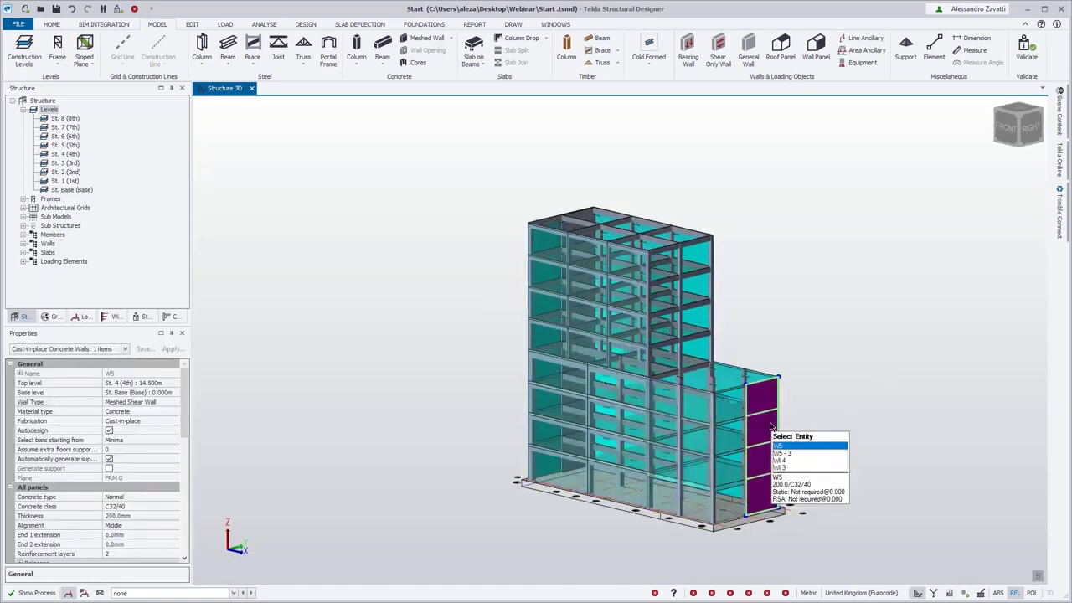
click(745, 388)
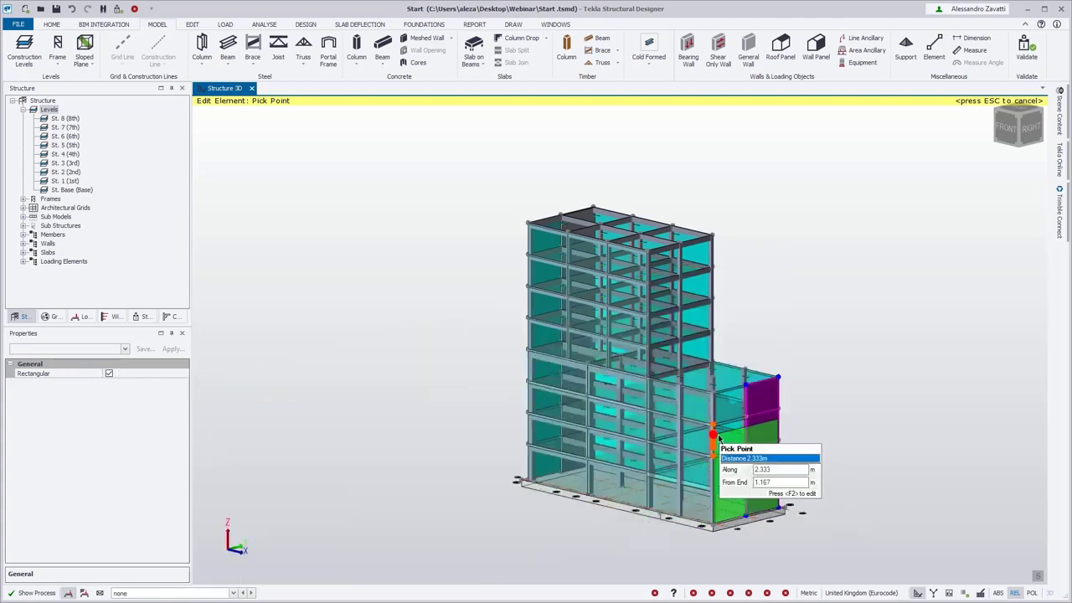
click(712, 430)
right_click(853, 517)
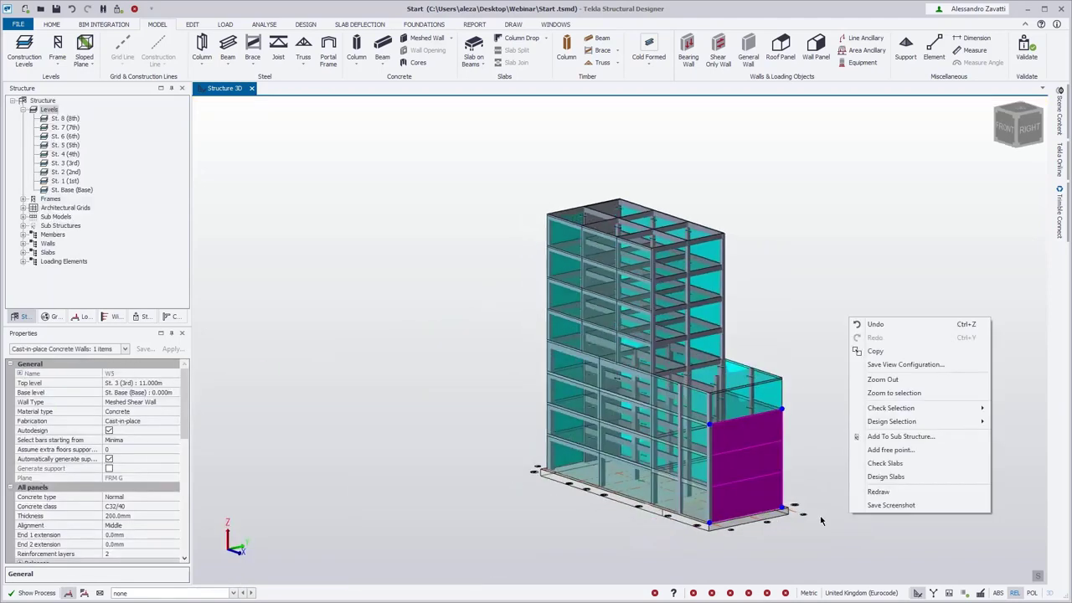
click(711, 428)
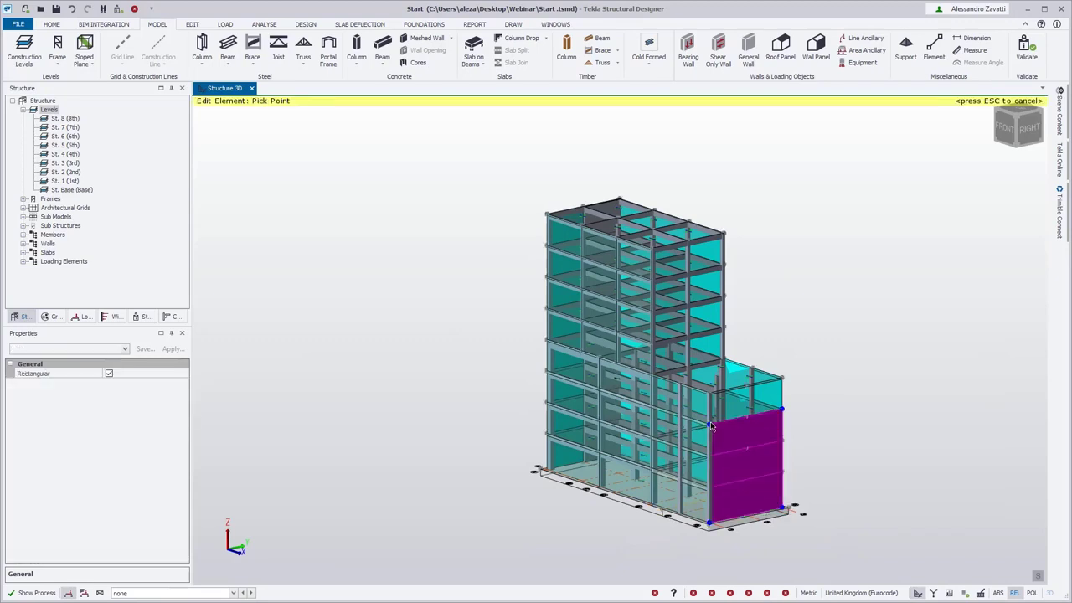
click(746, 393)
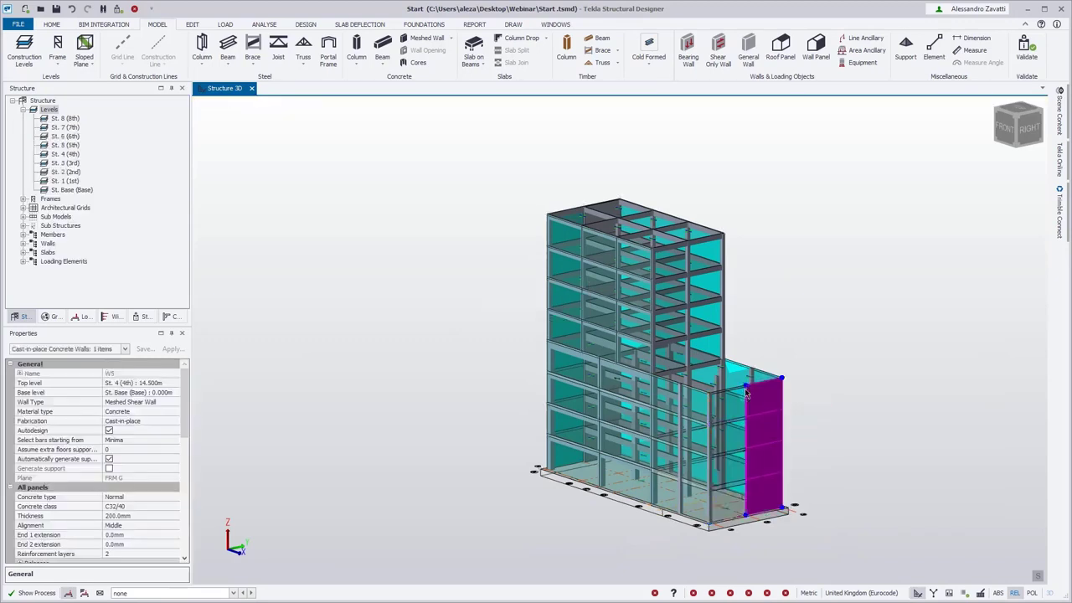
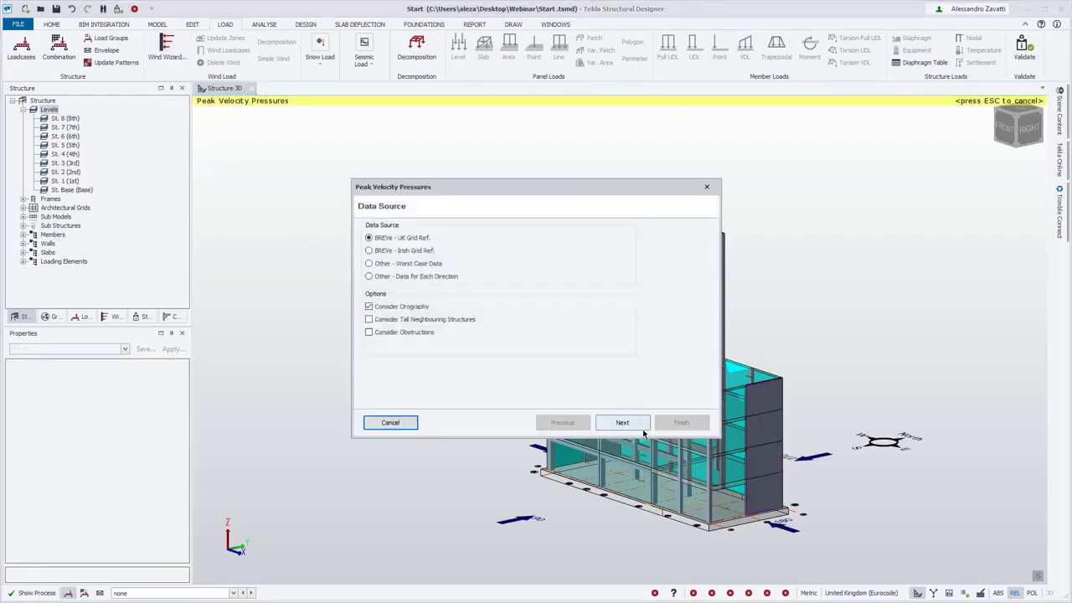
- Use BREVe - UK Grid Ref. as the wind data source and pick the site at grid reference SE490520 on the map
click(625, 424)
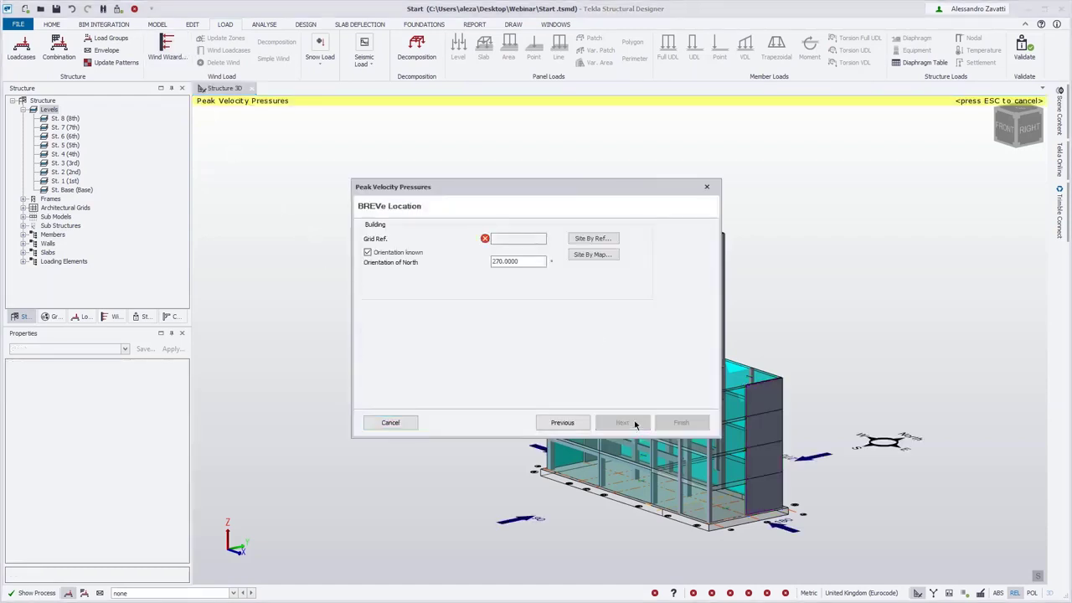
click(594, 253)
click(432, 392)
click(596, 358)
click(699, 165)
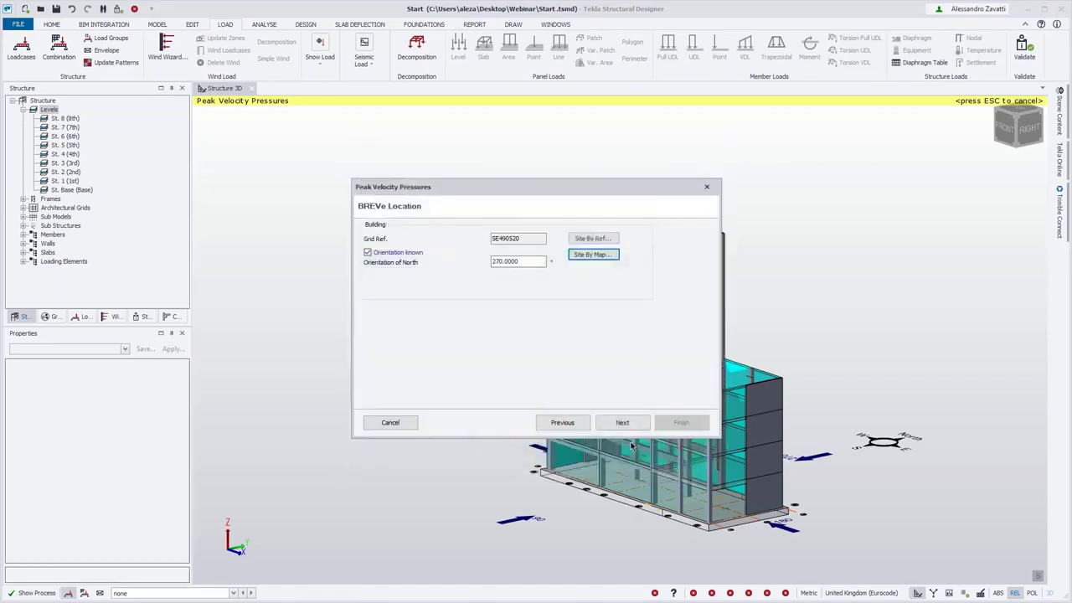
- Complete the peak velocity pressures and create the wind loadcases with automatically calculated structural factors and a structural damping of 0.05
click(625, 422)
click(625, 423)
click(626, 424)
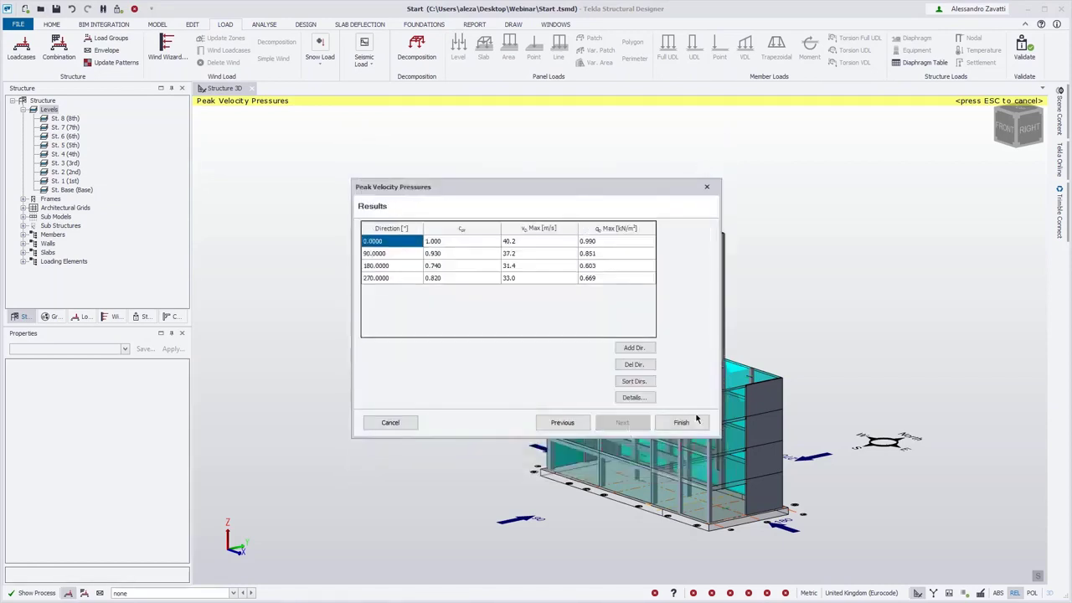
click(680, 422)
click(236, 54)
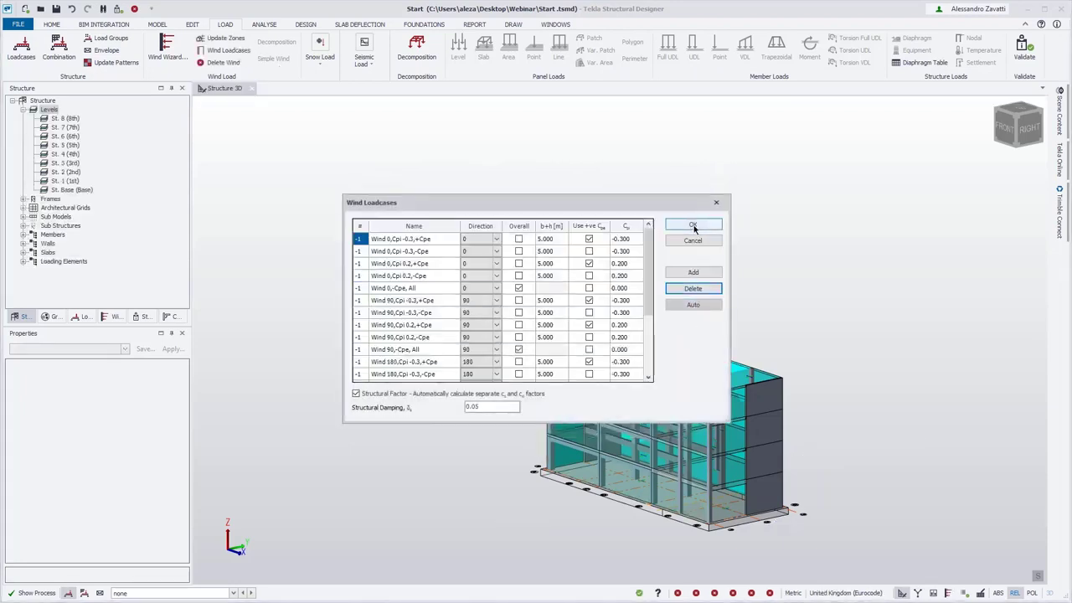
click(693, 225)
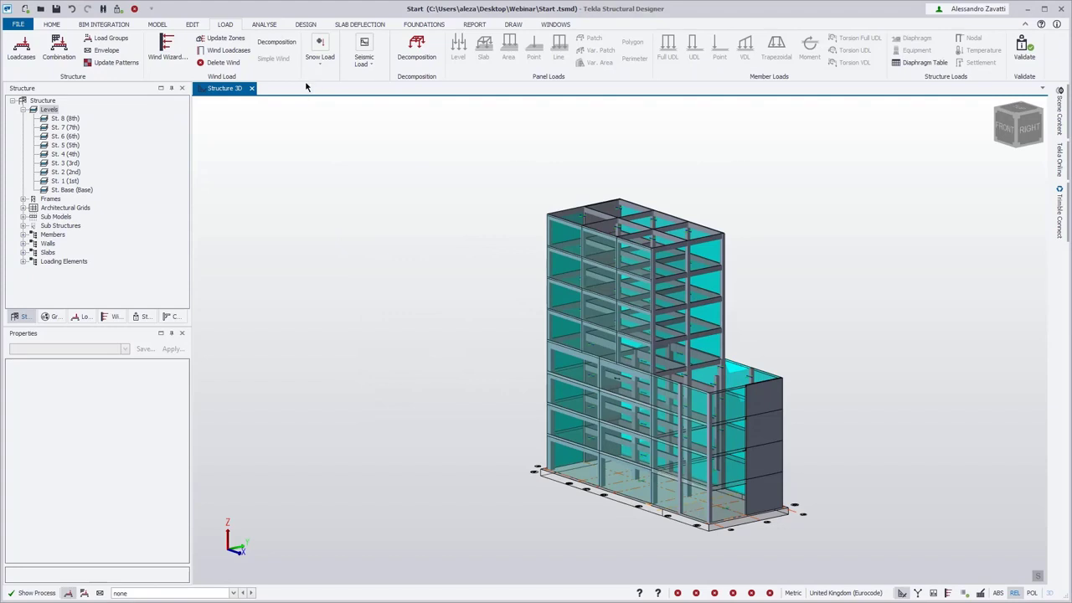
- Enable Check for Overall Wind Drift in the Sway & Drift Checks design settings and apply them
click(303, 25)
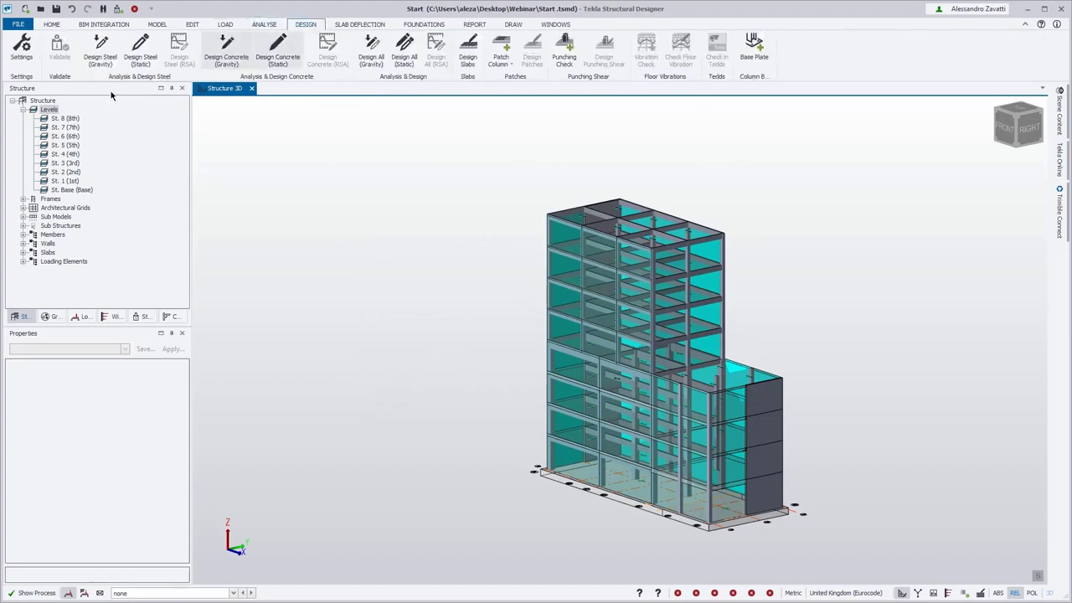
click(21, 46)
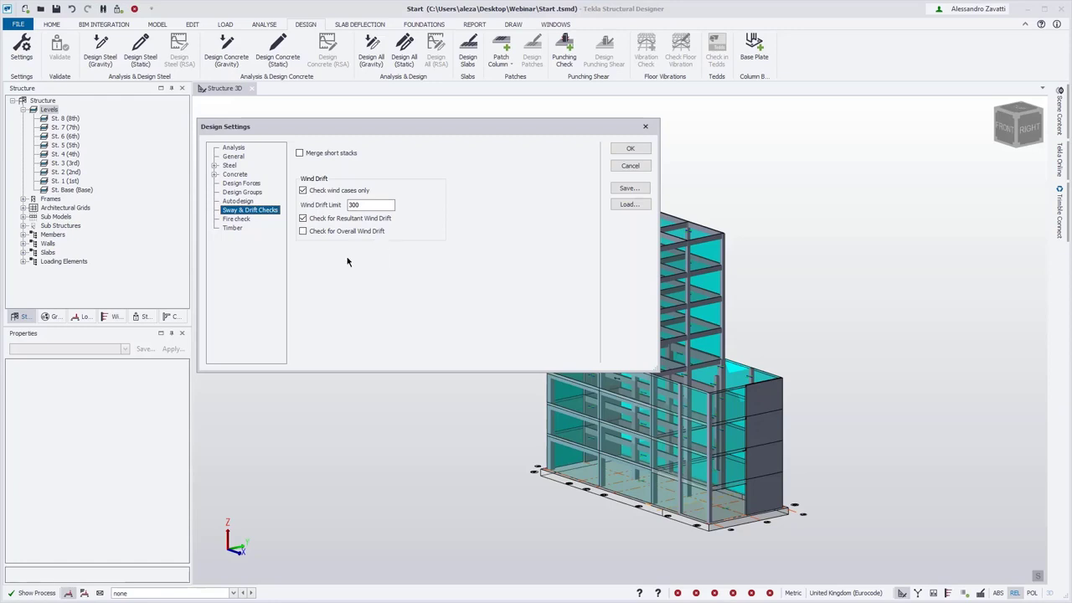
click(354, 233)
click(645, 151)
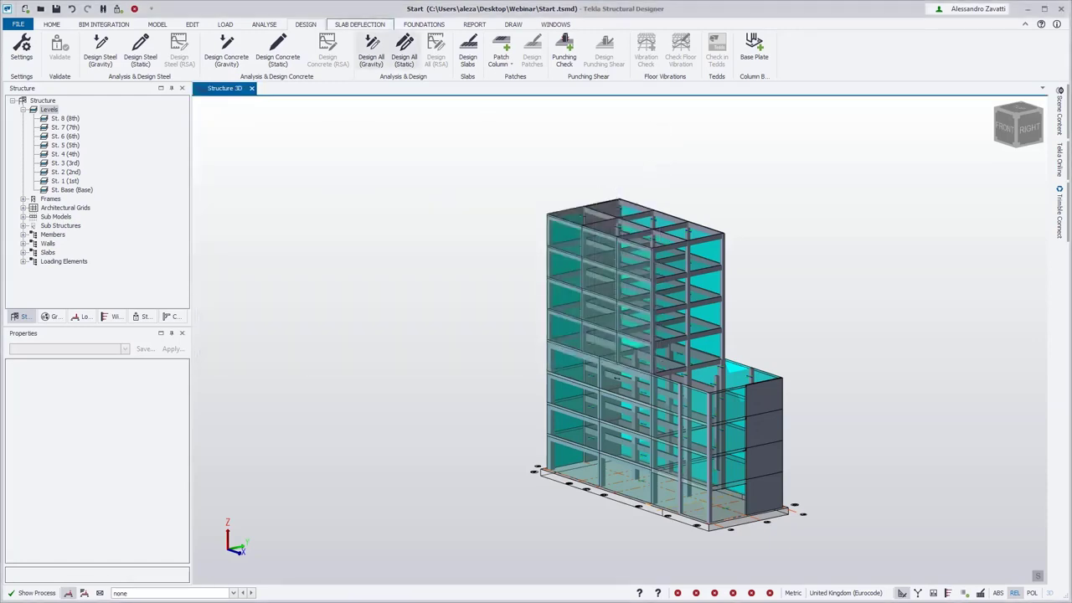
- Start generating load combinations to Table A1.2(B) - Eq 6.10, excluding the GEO, accidental and seismic combinations
click(225, 24)
click(59, 52)
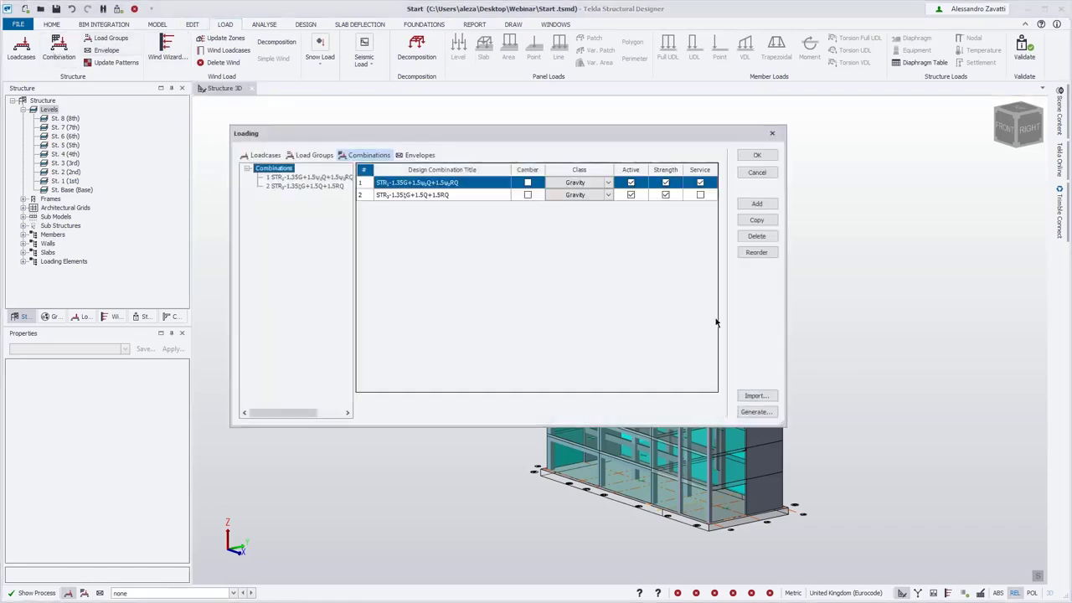
click(756, 411)
click(287, 227)
click(287, 240)
click(288, 253)
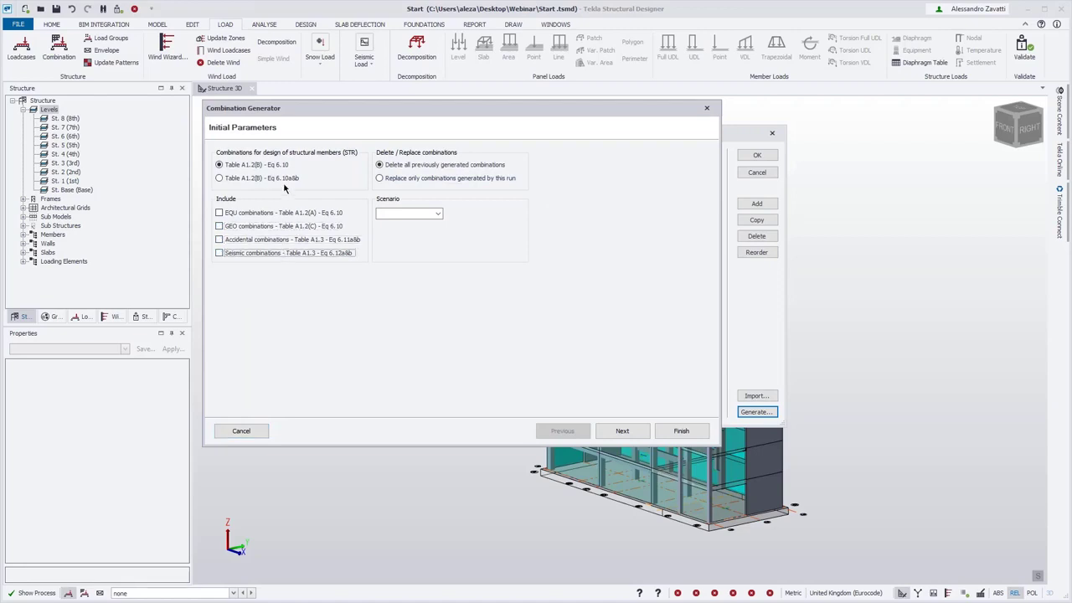
- In Wind/EHF Directions, include the overall -Cpe, All cases: Wind 0 in Dir1+, Wind 90 in Dir2+, Wind 180 in Dir1- and Wind 270 in Dir2-
click(622, 430)
click(622, 431)
click(622, 430)
click(622, 431)
click(385, 213)
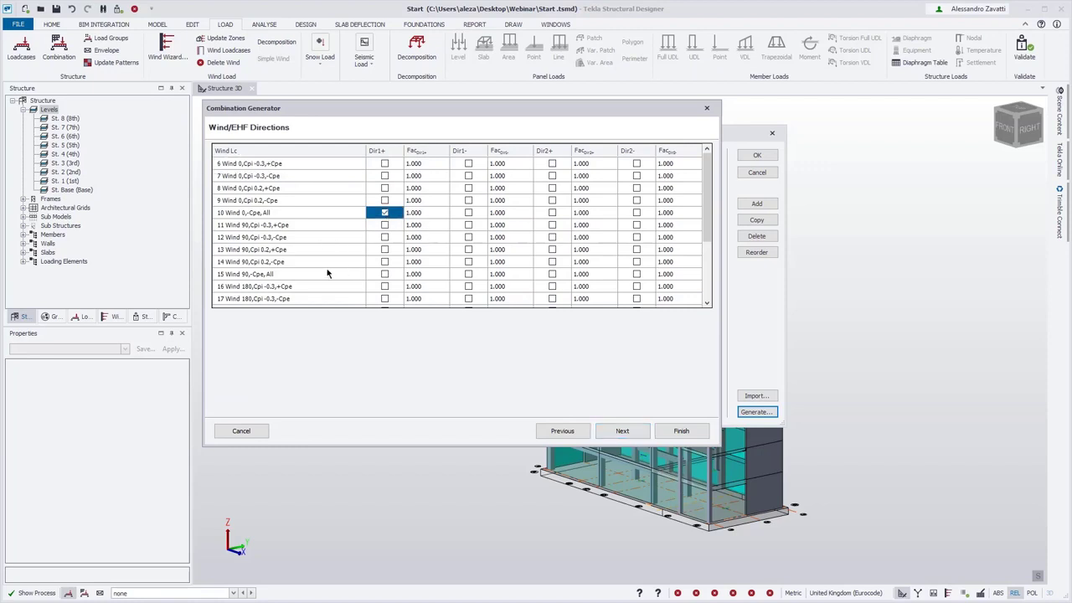
click(552, 274)
click(552, 274)
scroll(502, 269, down, 3)
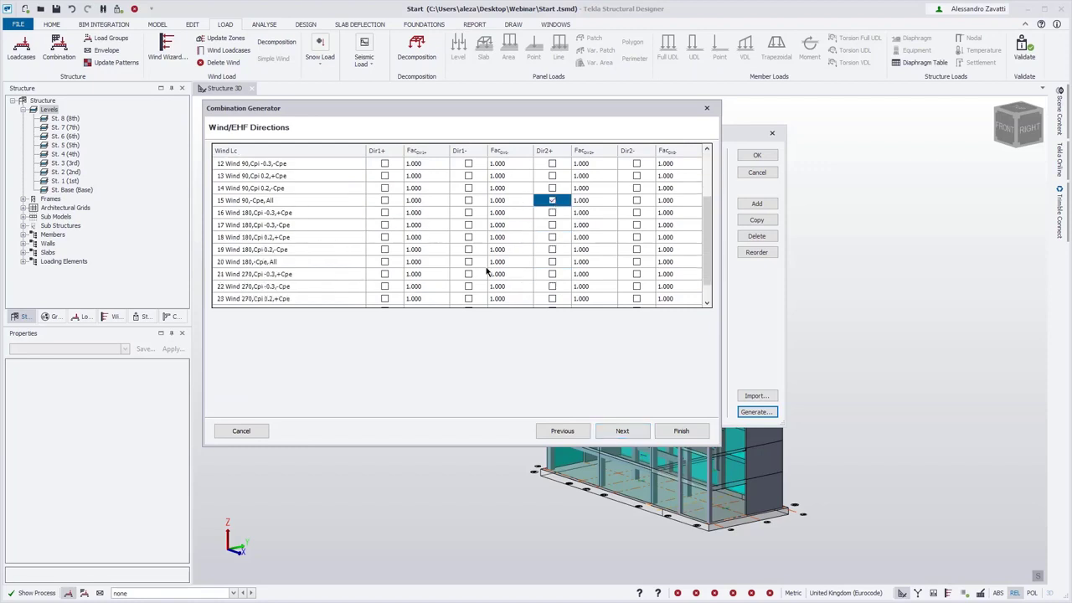
click(471, 238)
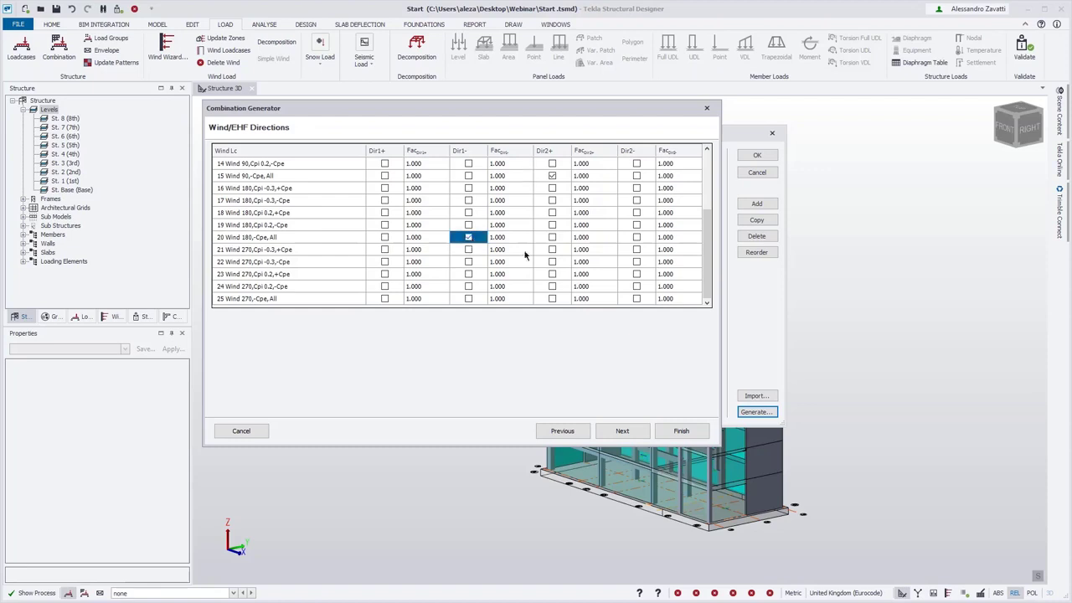
click(636, 299)
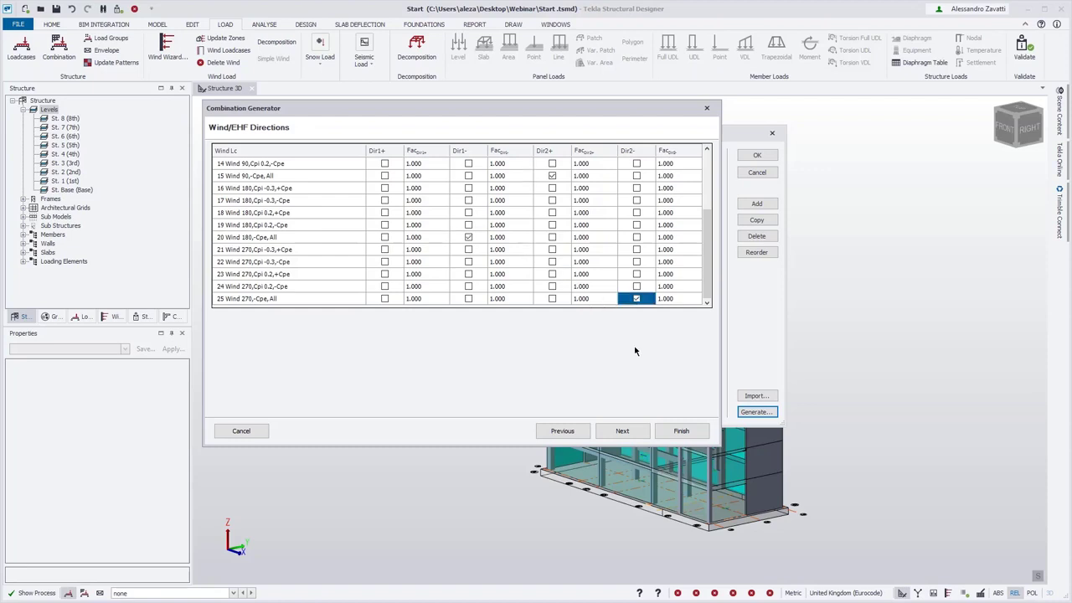
- Finish generating the load combinations with the chosen wind directions and accept them in the Loading dialog
click(678, 432)
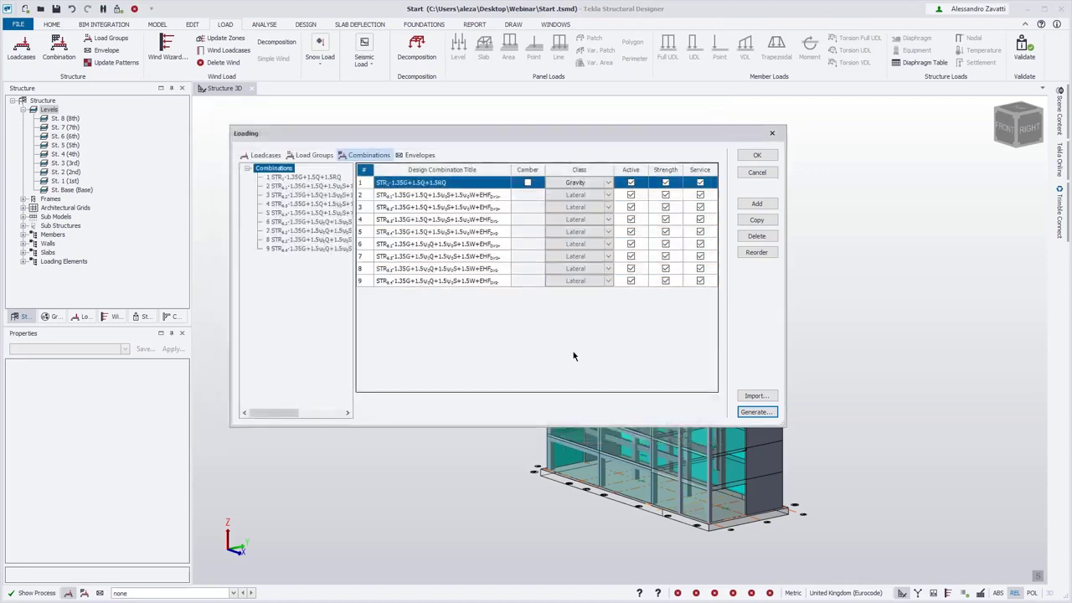
click(757, 156)
- Run the static analysis for the 3D model only
middle_drag(368, 205, 381, 284)
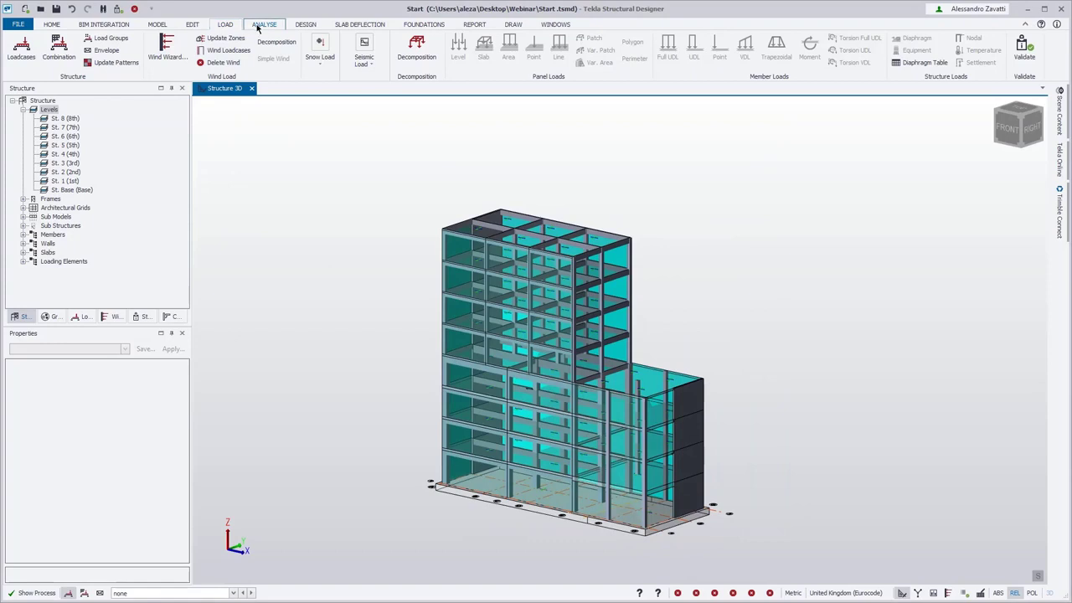
click(257, 25)
click(230, 56)
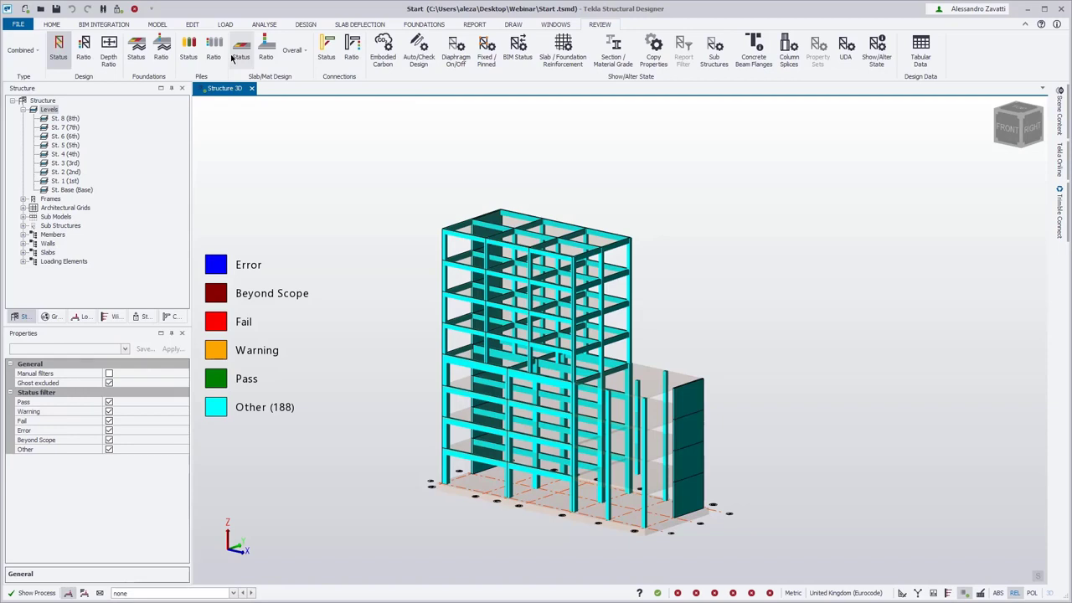
click(264, 25)
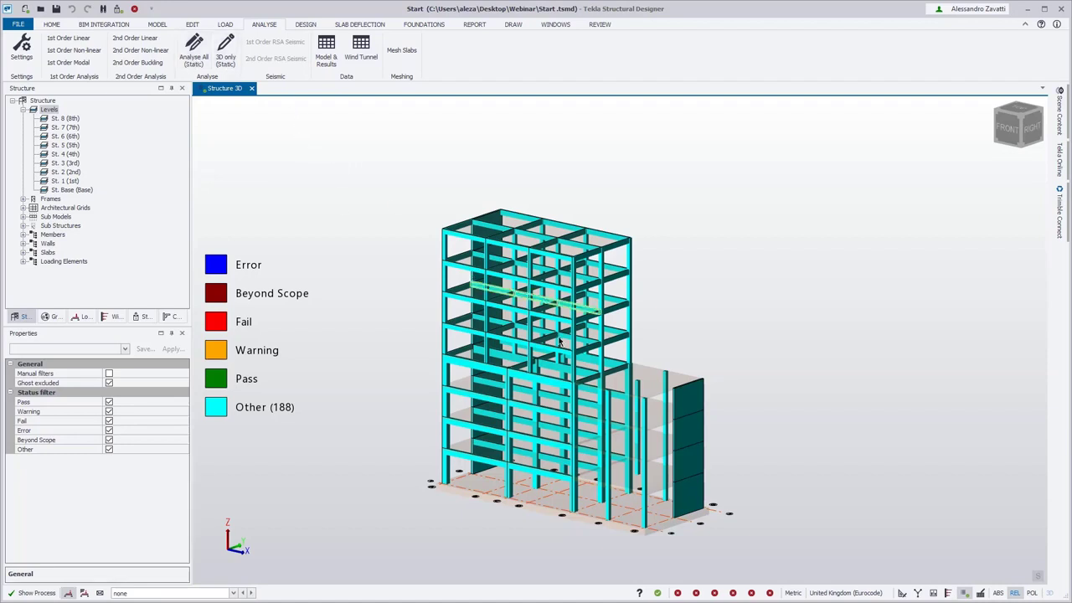
- Examine the details of the Overall Wind Drift check, including deflection, height, drift ratio and limit
click(142, 317)
click(12, 164)
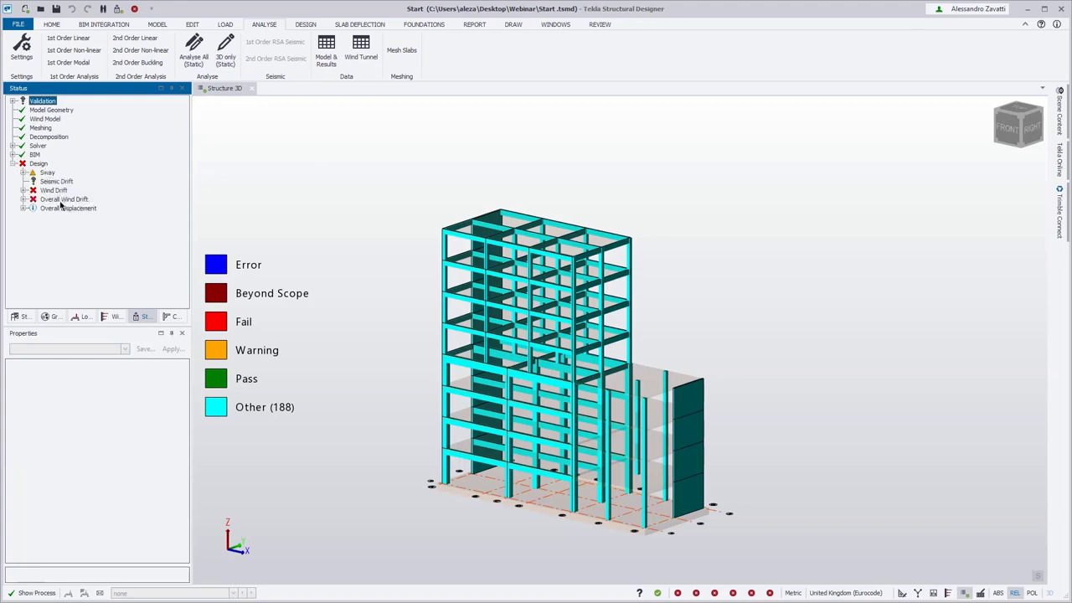
click(23, 199)
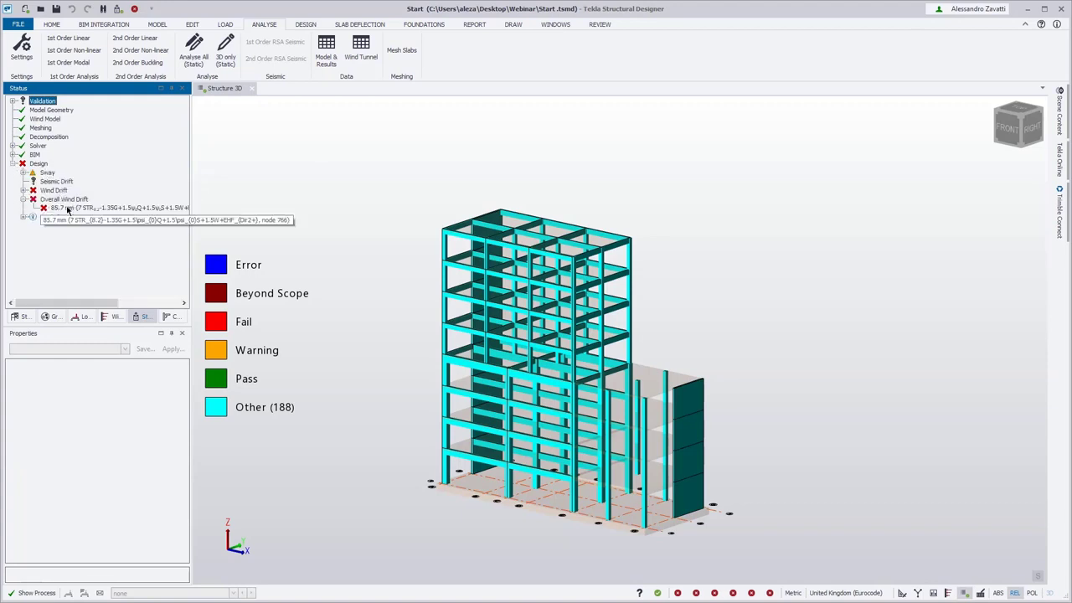
right_click(72, 210)
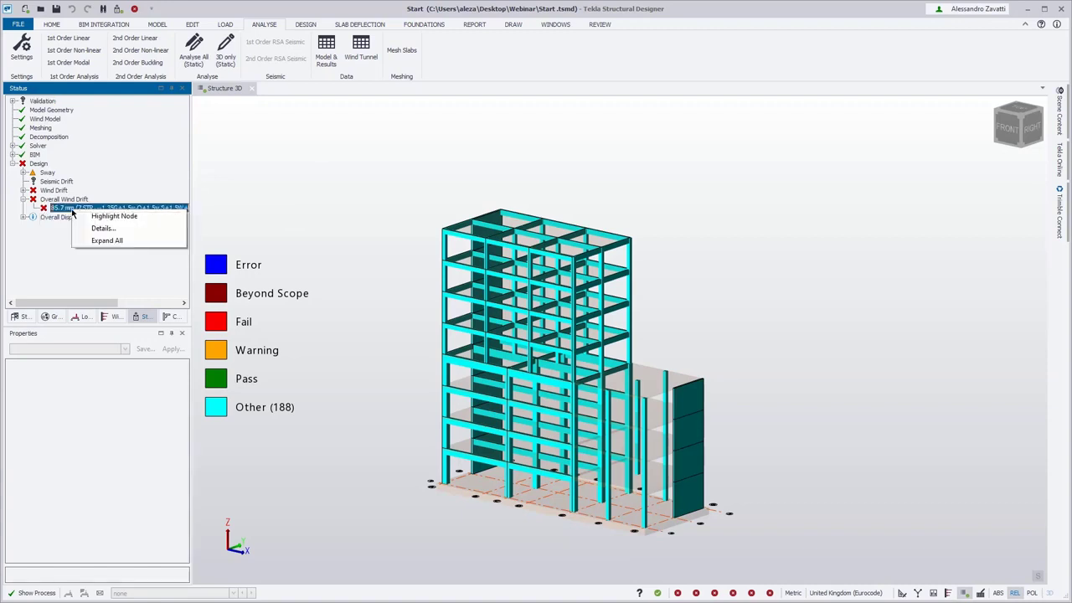
click(87, 228)
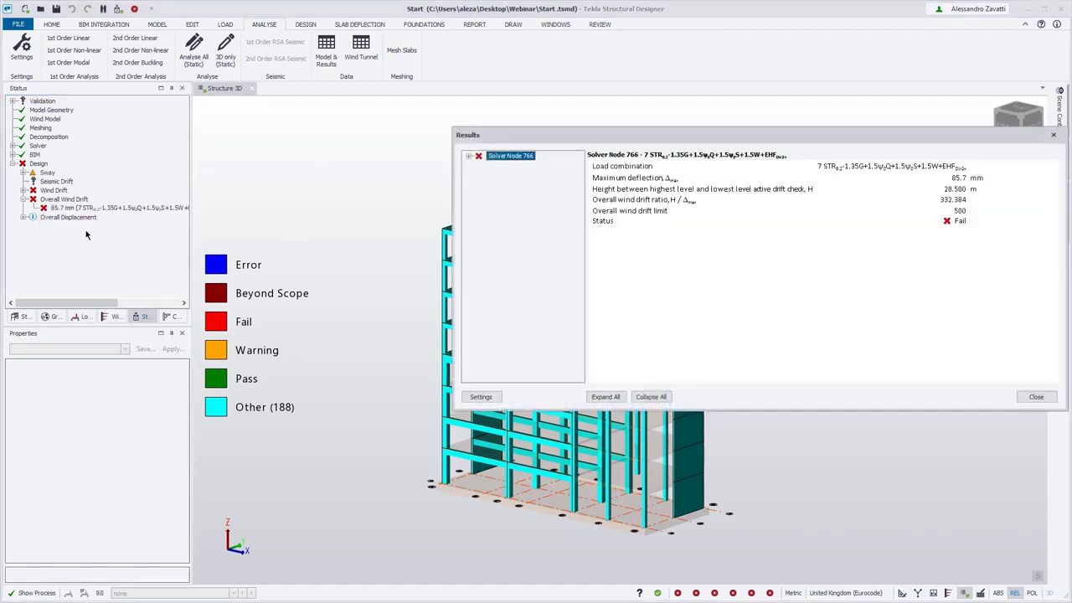
drag(821, 139, 732, 132)
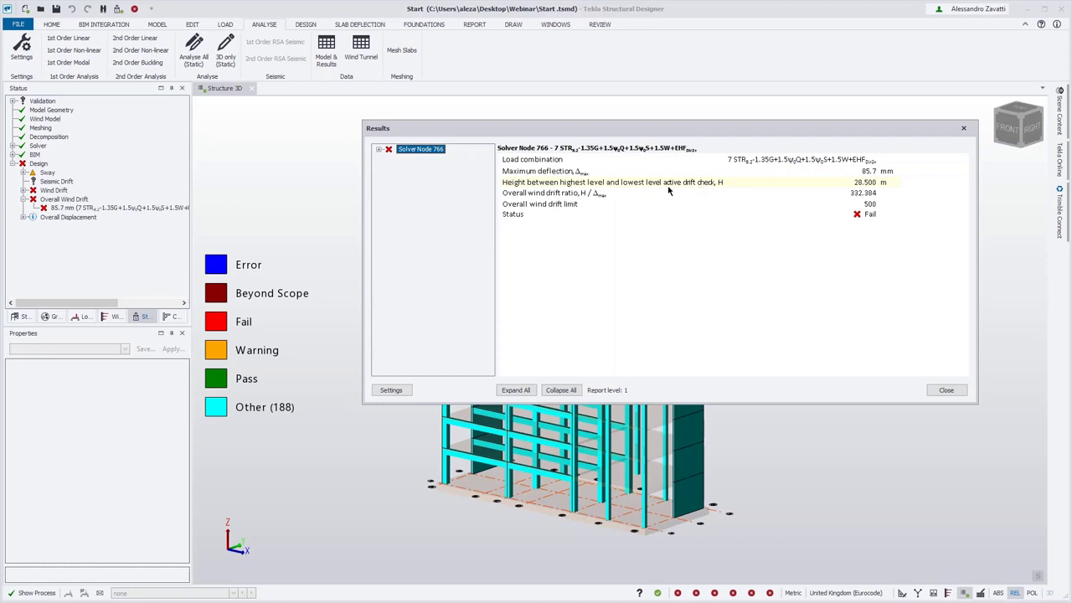
- Disable Check for drift for the construction level St. 8 (8th)
click(23, 317)
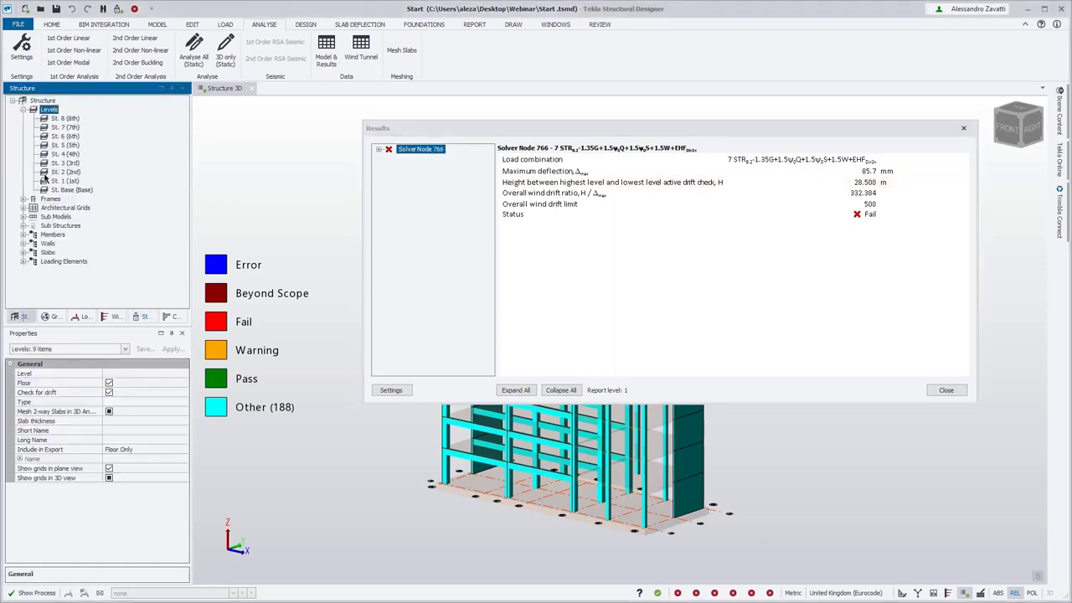
click(70, 120)
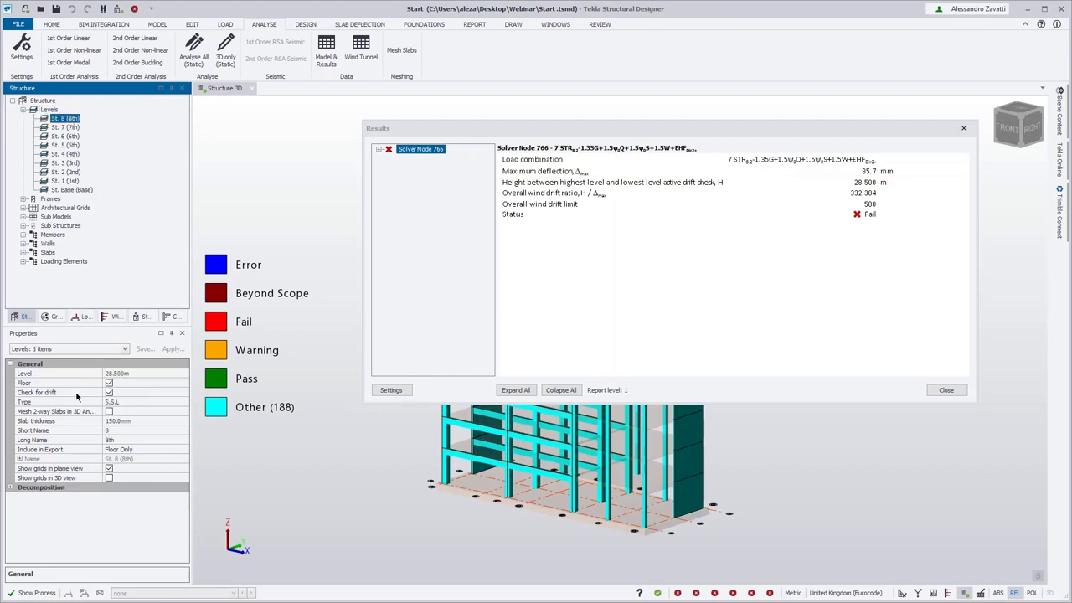
click(77, 396)
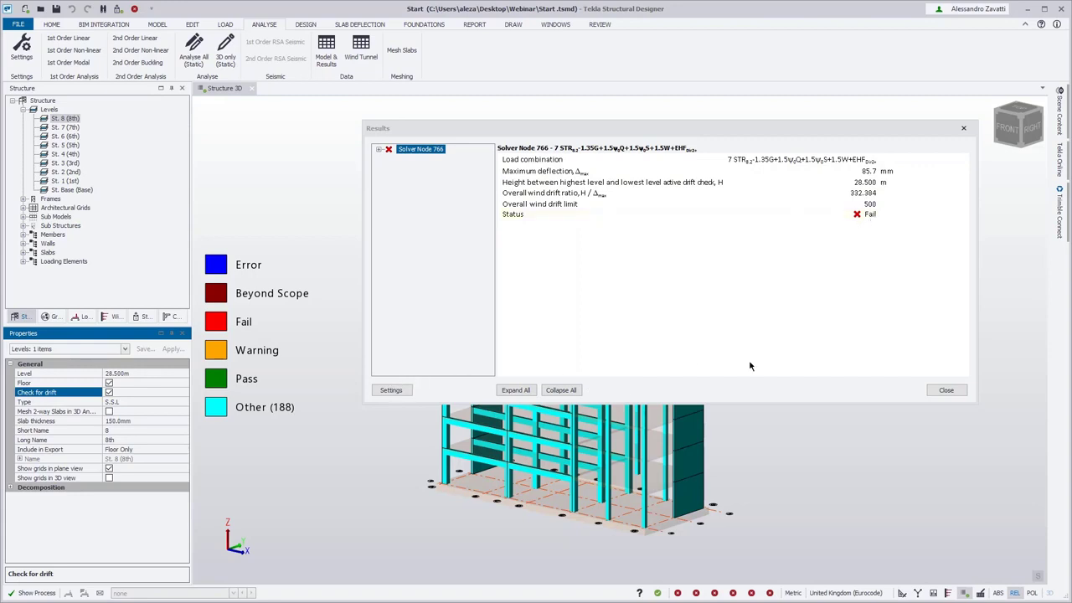
click(72, 121)
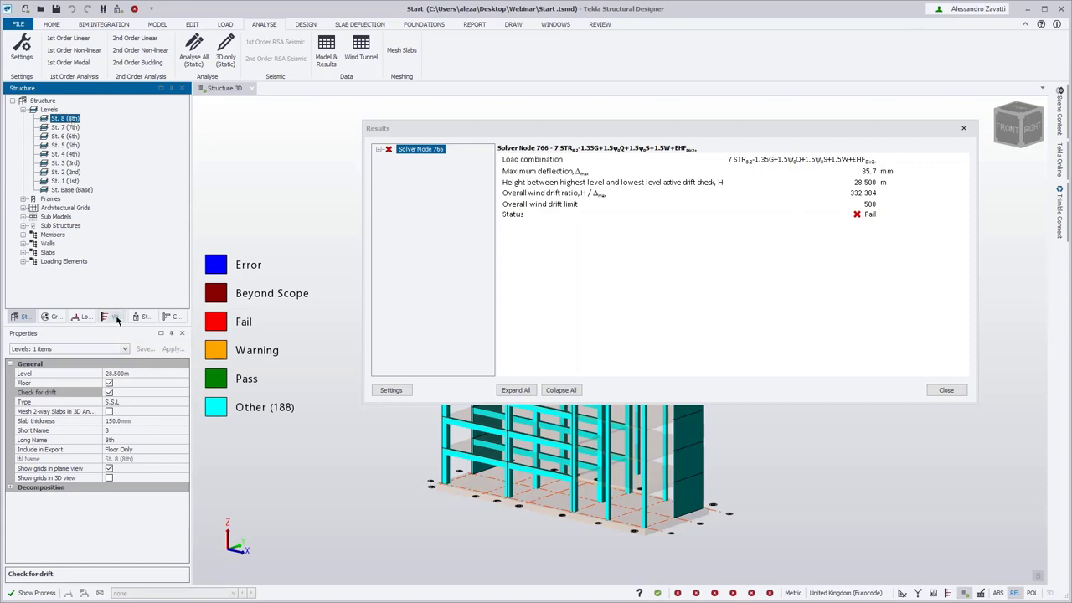
click(109, 393)
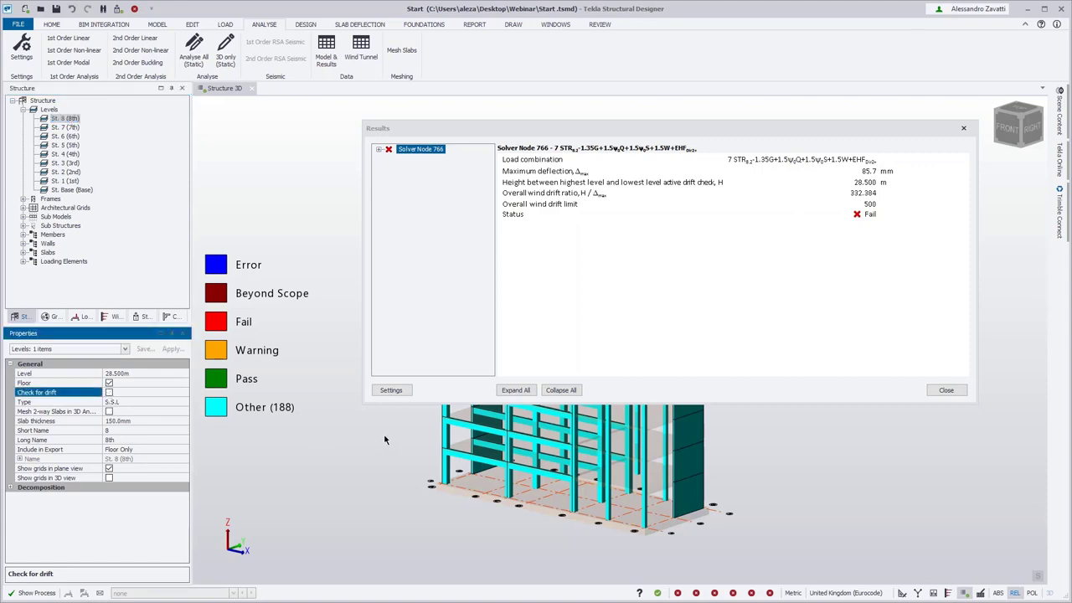
- Compare the updated Overall Wind Drift details with the earlier results and close both result windows
click(141, 317)
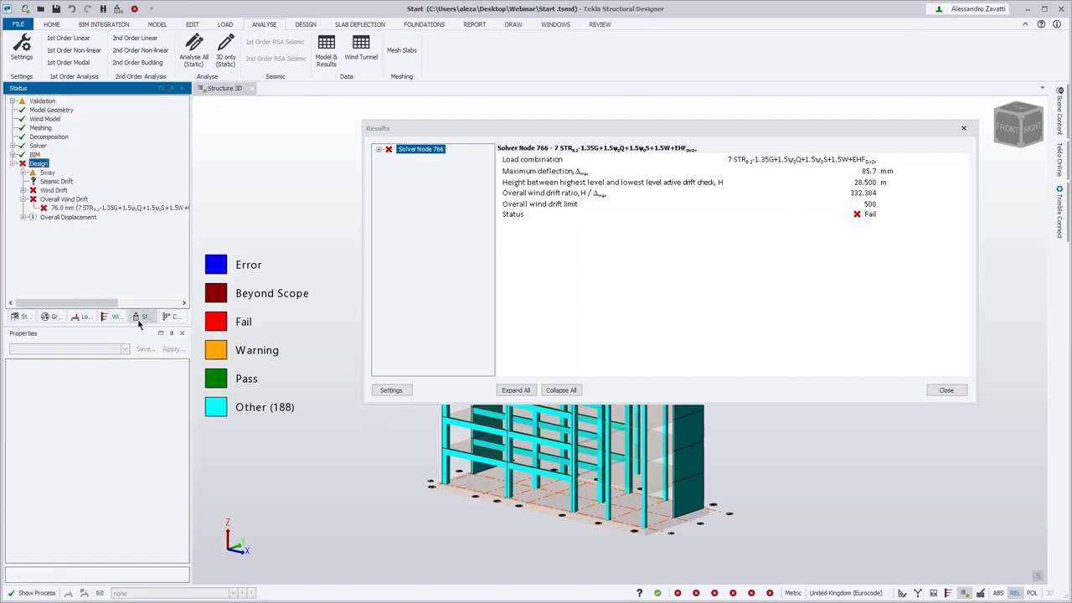
click(68, 209)
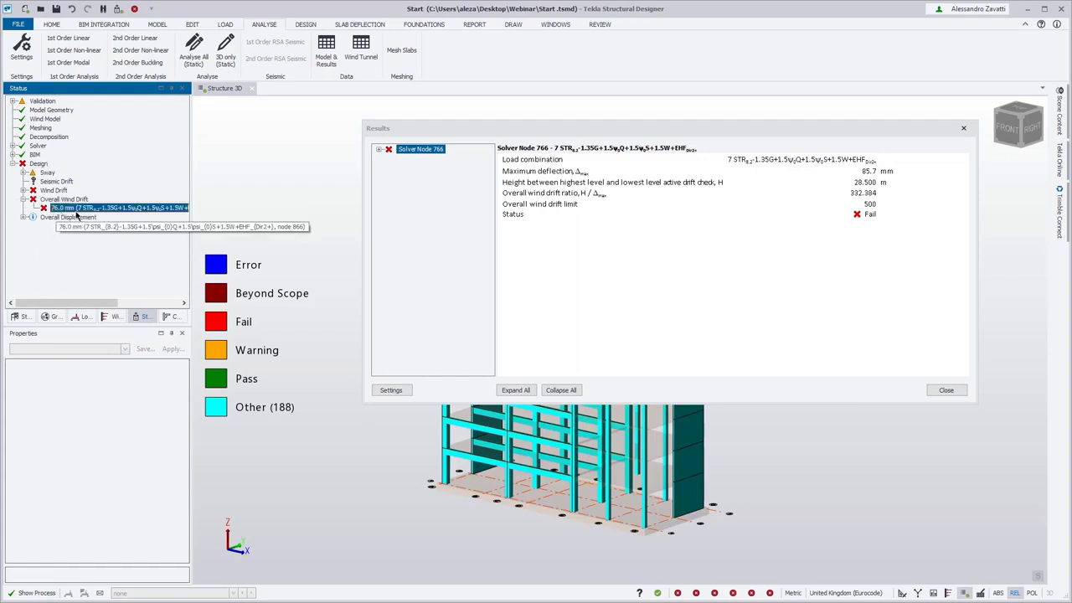
right_click(109, 208)
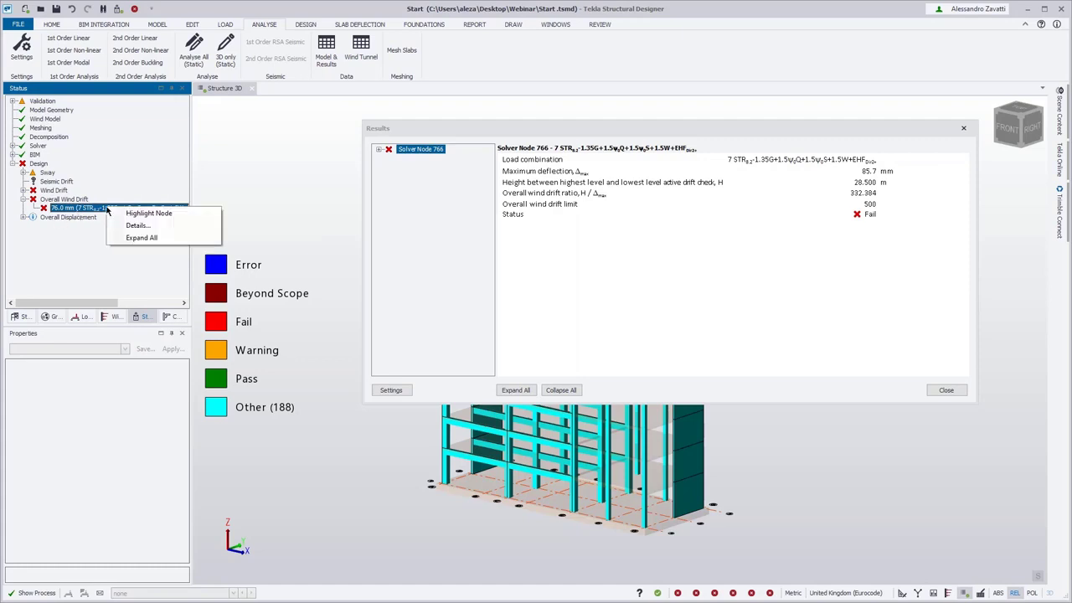
click(148, 223)
drag(779, 143, 677, 237)
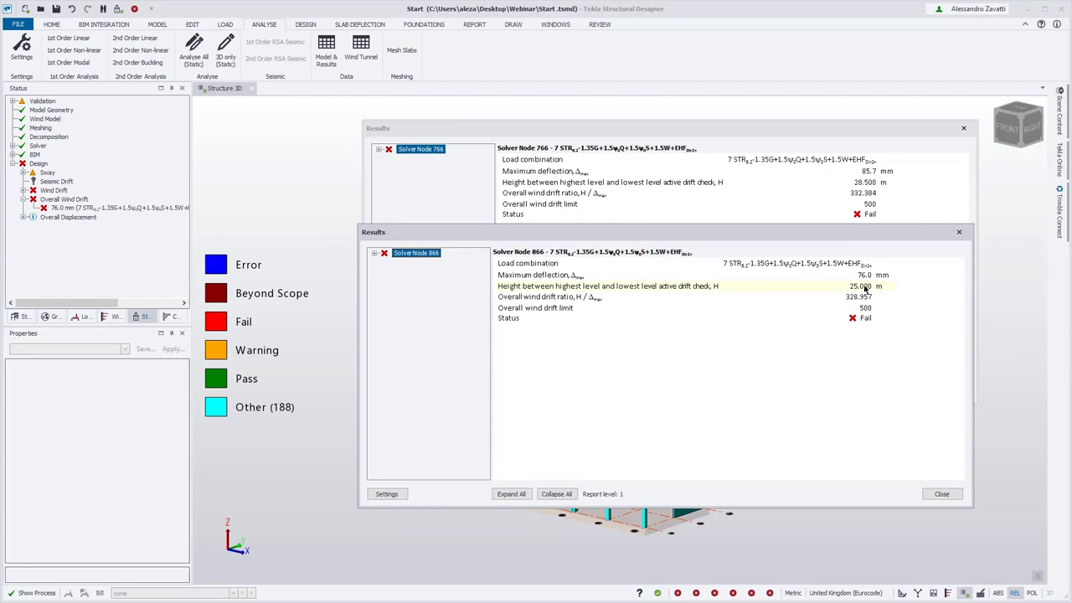
click(959, 500)
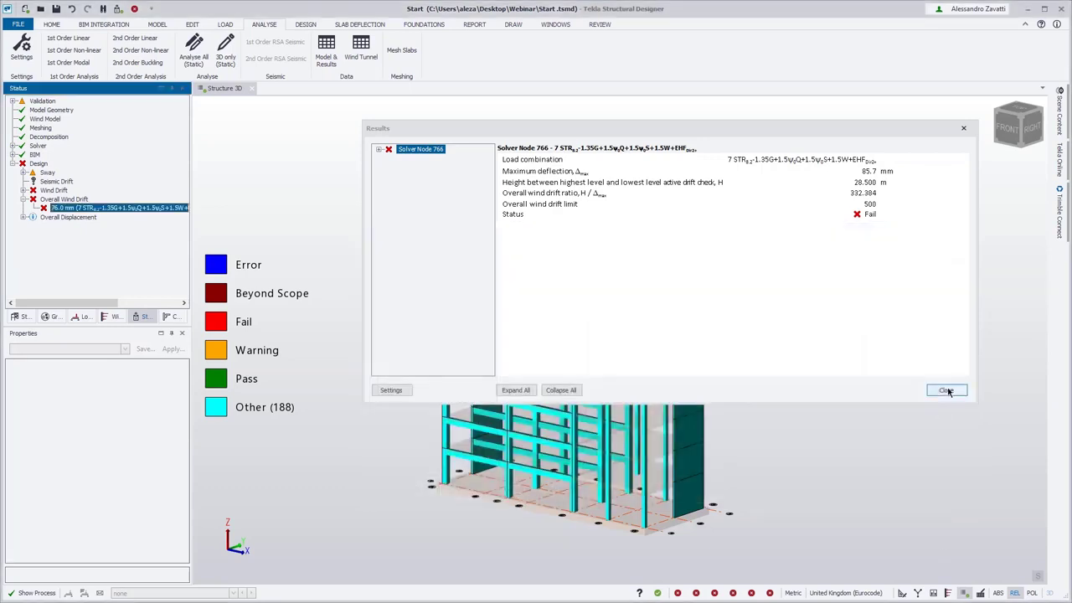
click(949, 392)
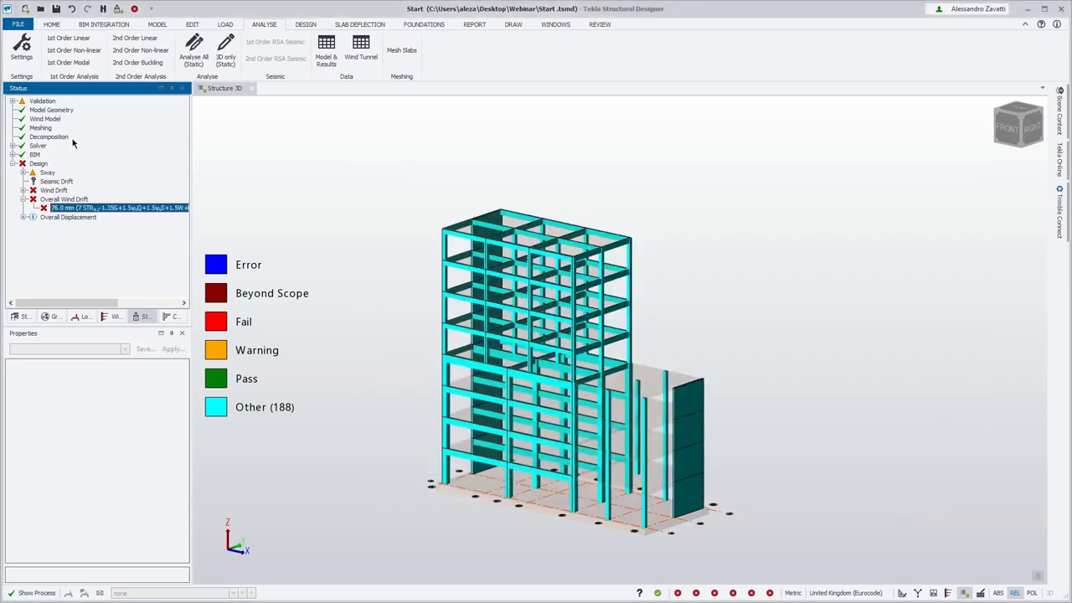
- Enable Check for drift again for the construction level St. 8 (8th)
click(25, 318)
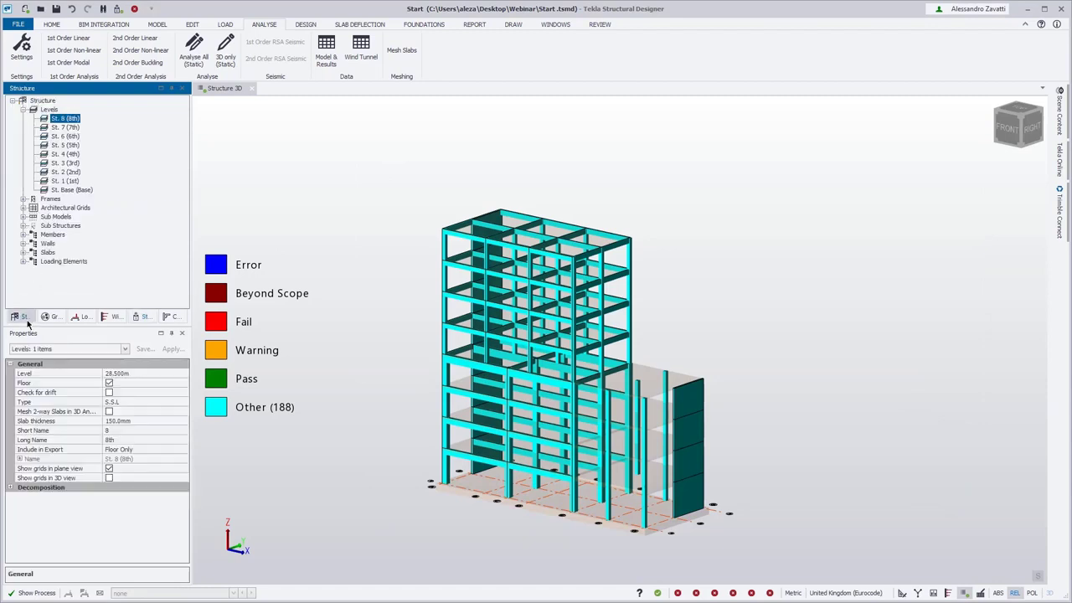
click(109, 392)
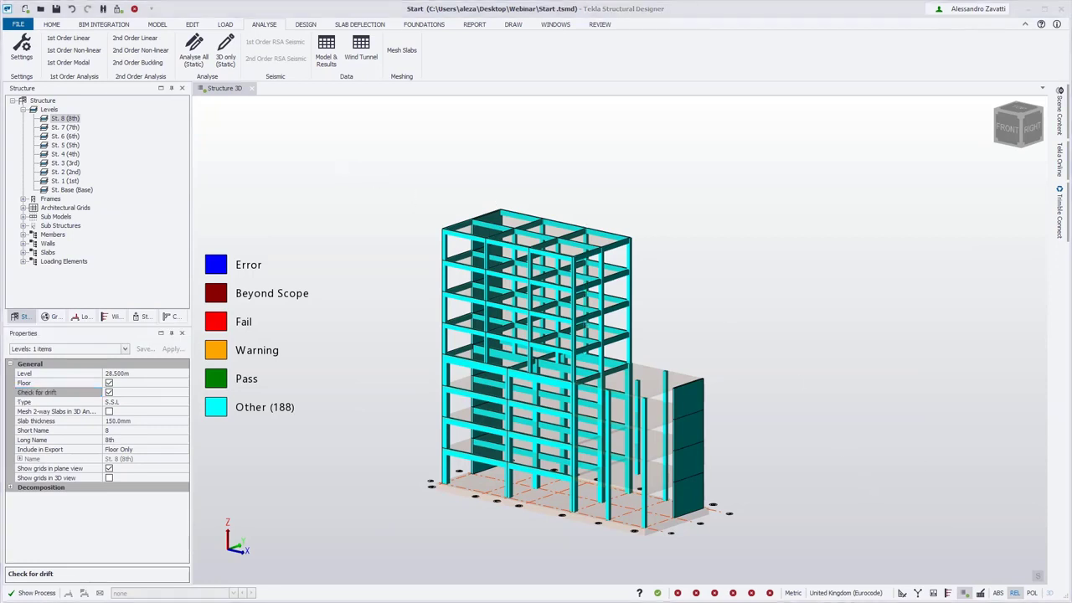
- Set the Check for Overall Wind Drift limit to 330 in the Sway & Drift Checks design settings and apply it
click(306, 25)
click(21, 50)
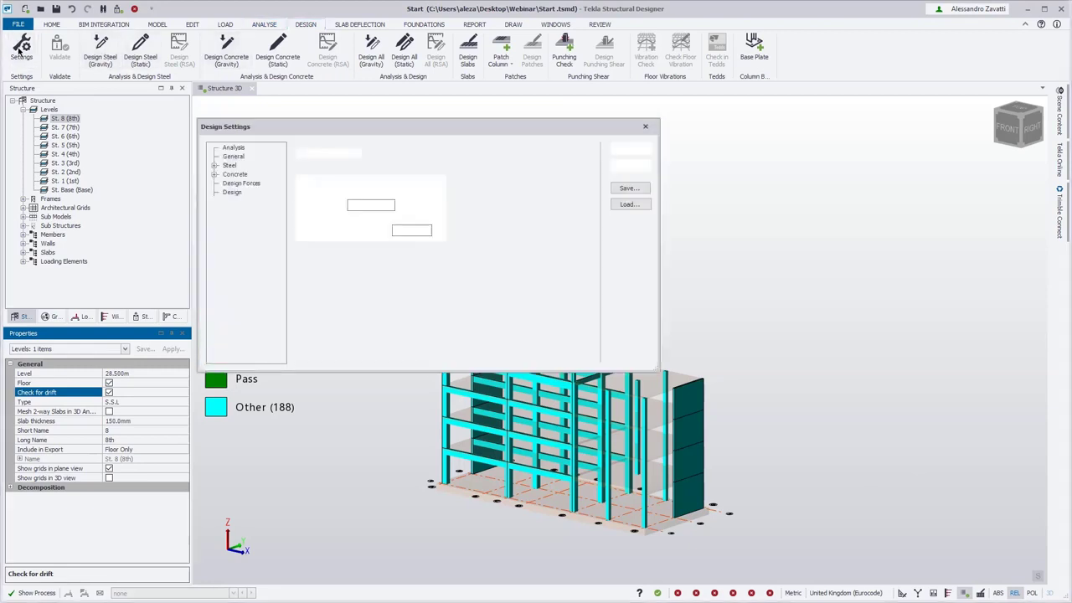
click(250, 209)
double_click(411, 230)
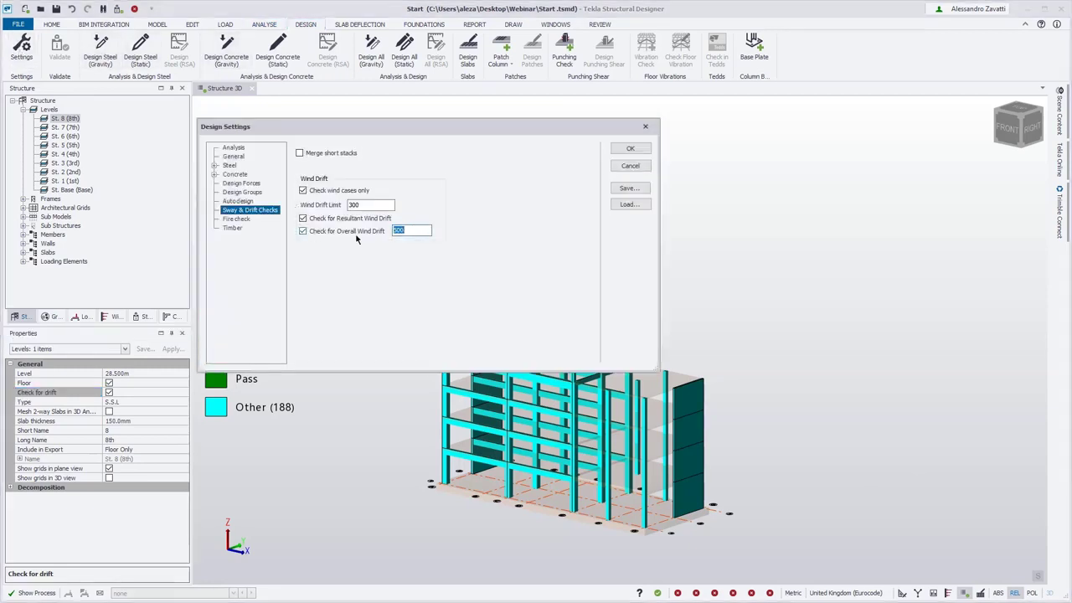
text(330)
click(628, 148)
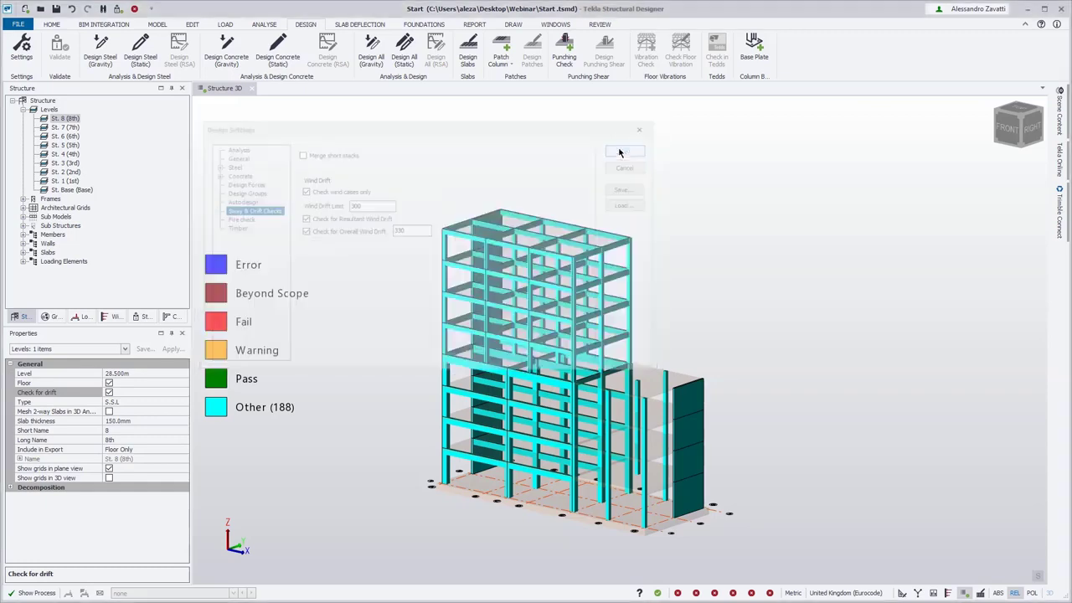
- Review the Overall Wind Drift check details against the new limit and close the results
click(143, 317)
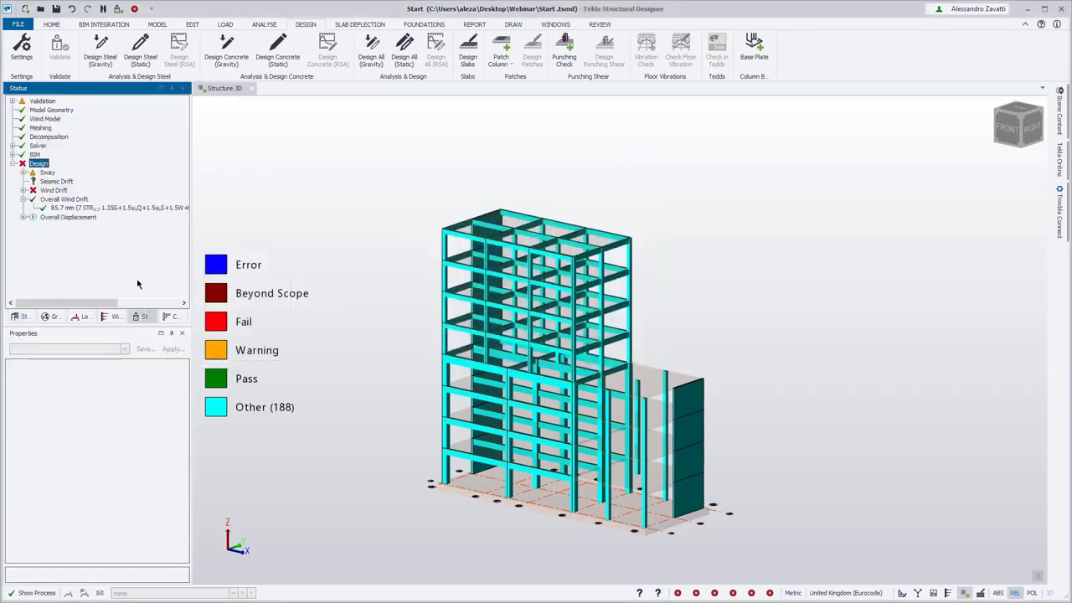
right_click(58, 209)
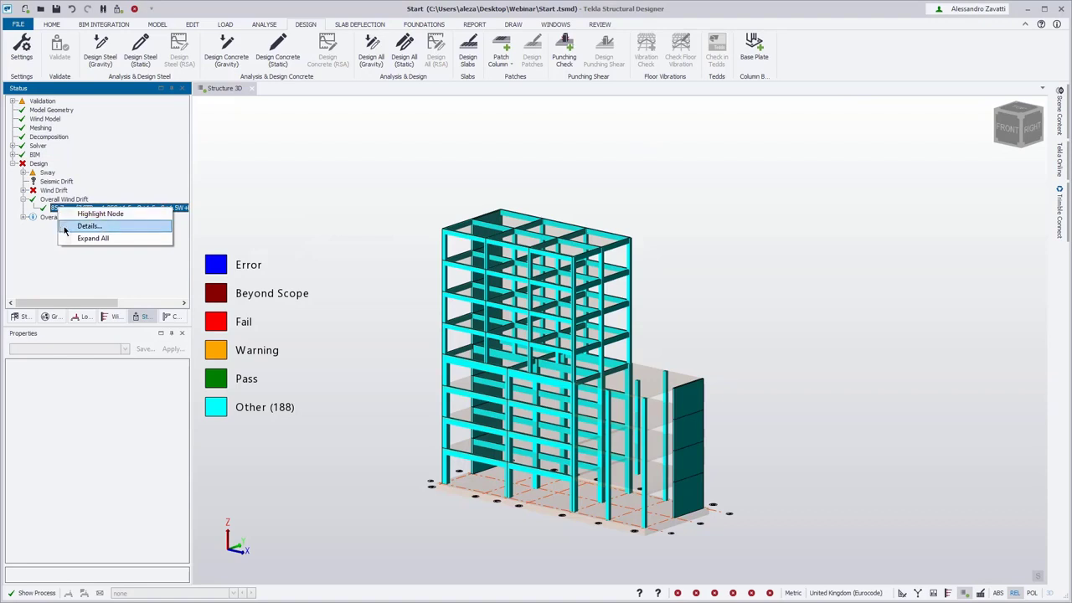
click(87, 226)
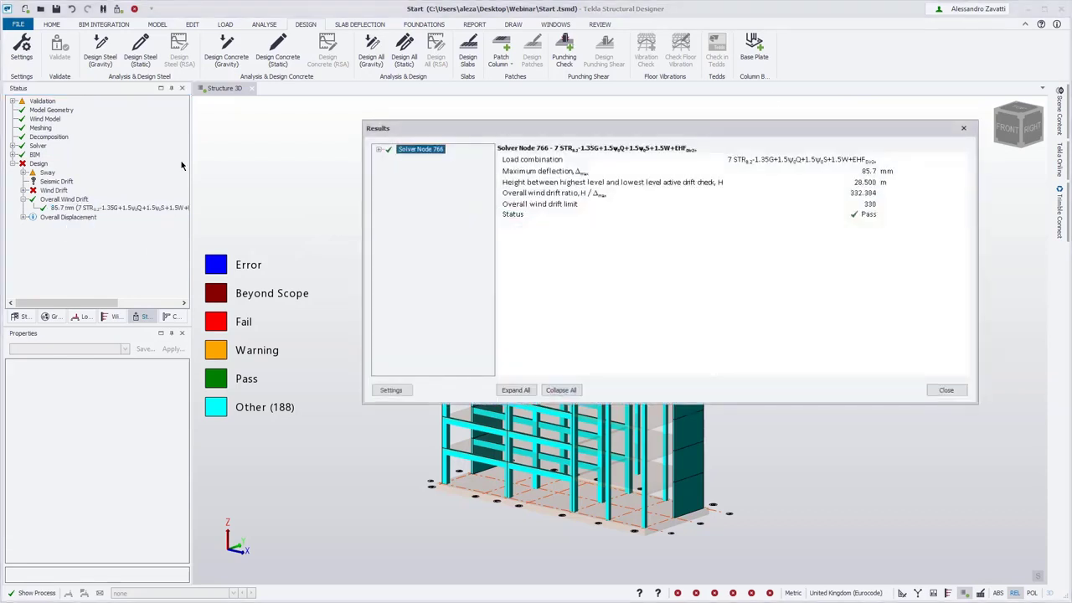
click(946, 390)
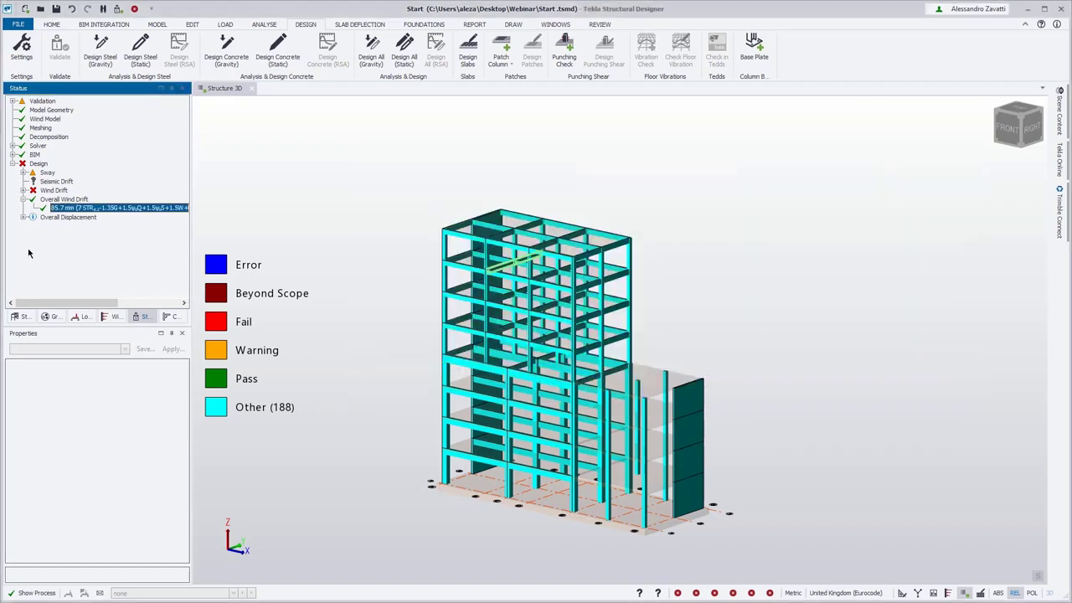
- Insert a new construction level above the 8th at 32.000 m and apply the levels
click(19, 316)
double_click(49, 110)
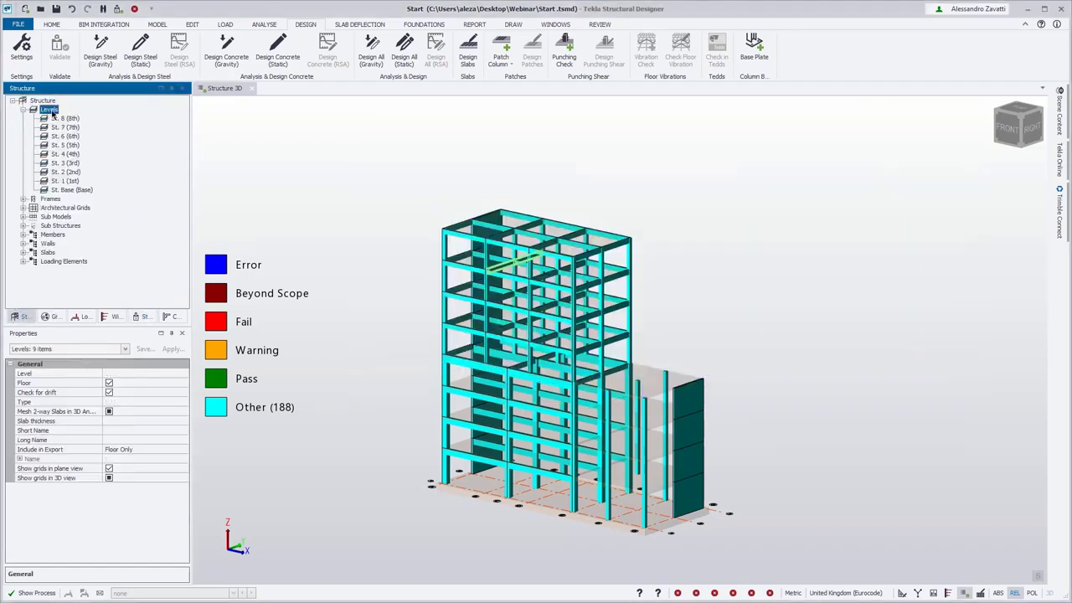
click(568, 211)
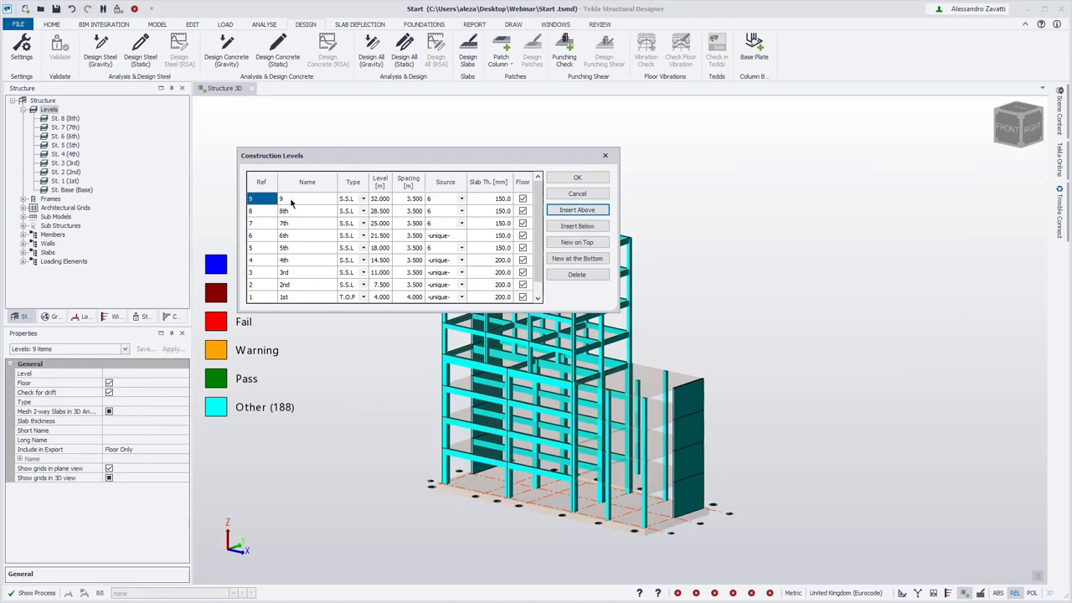
click(601, 179)
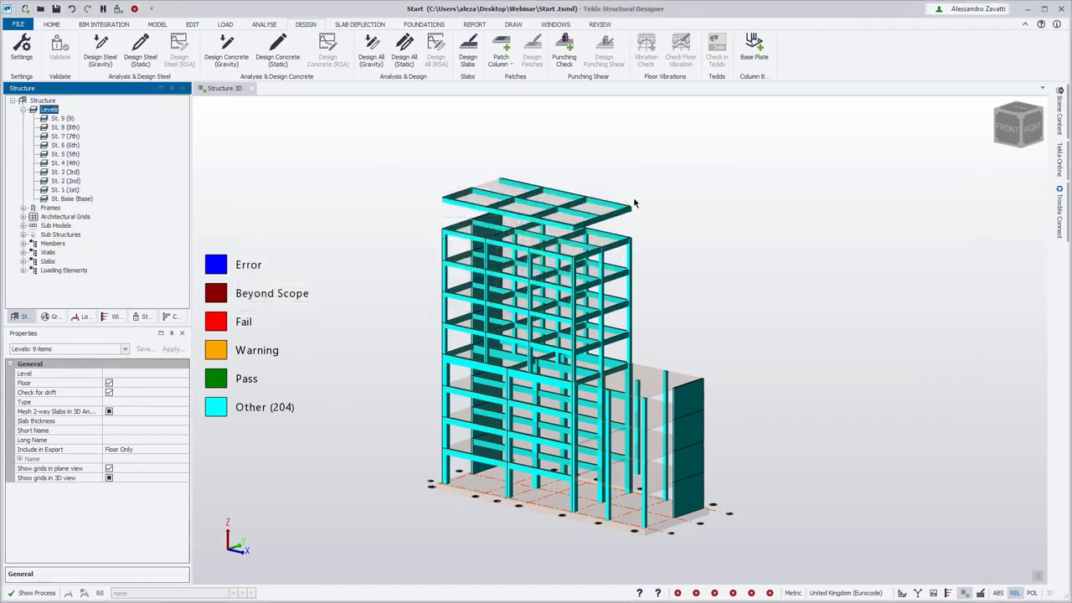
- Change the Source of construction level 9 to -unique- and apply the levels
double_click(50, 109)
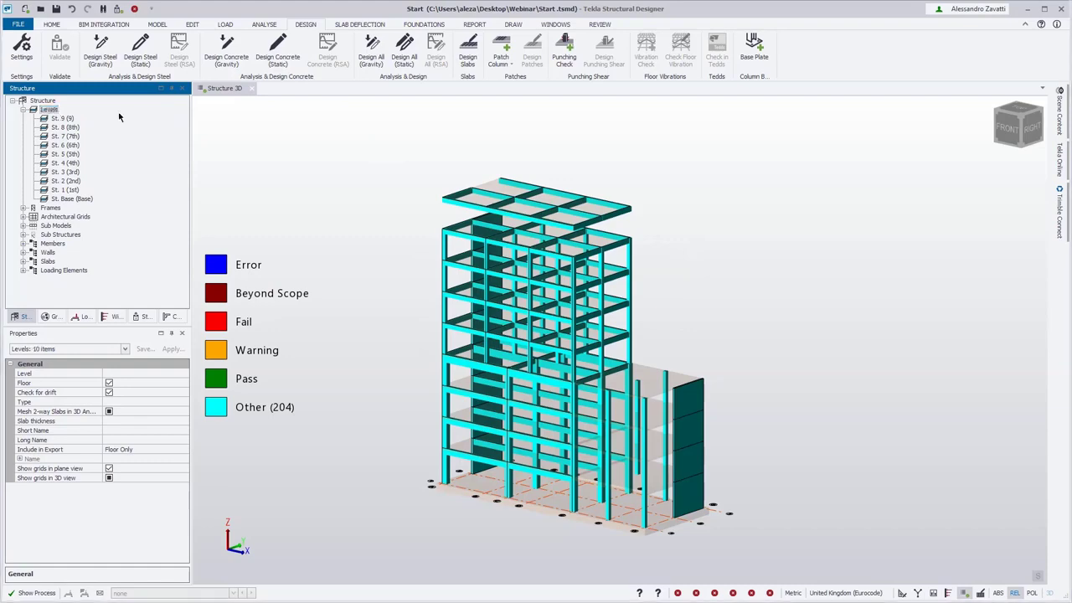
click(448, 210)
click(453, 210)
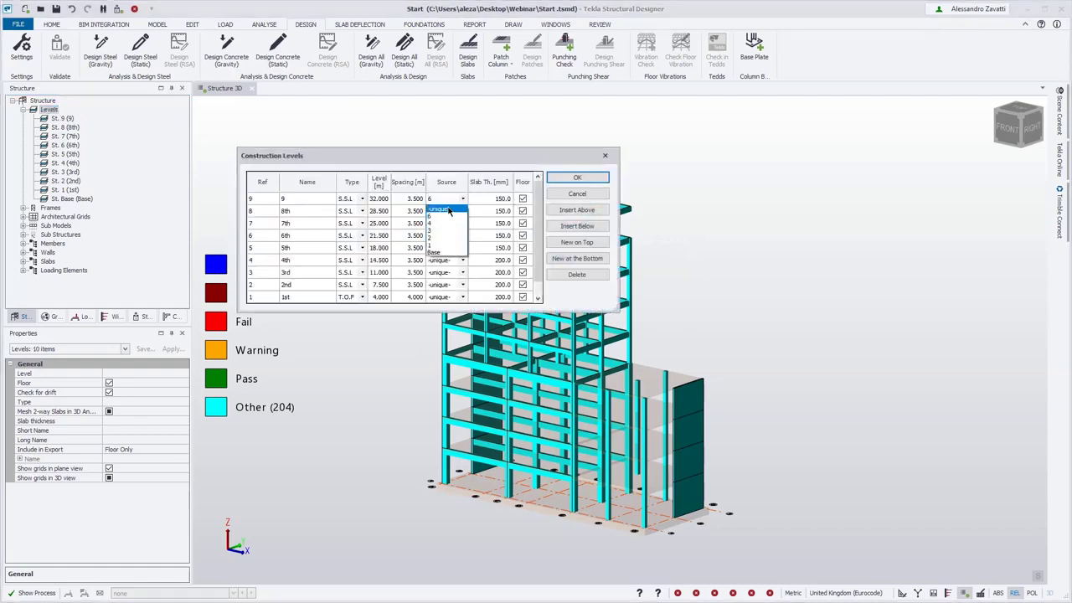
click(452, 210)
click(576, 178)
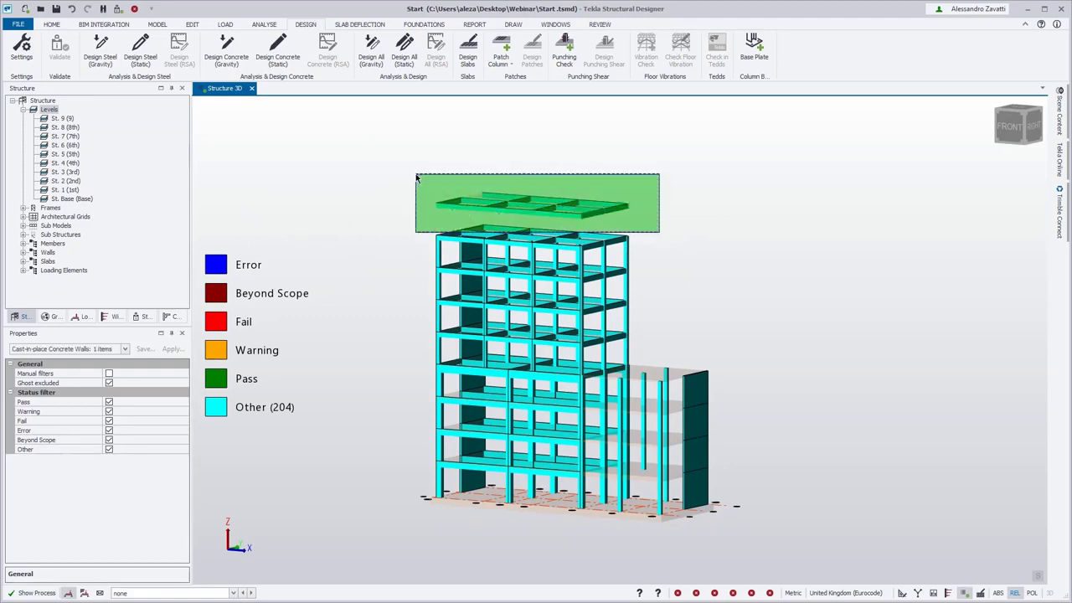
- Delete the seven concrete beams on the new top level, St. 9
click(469, 277)
drag(640, 227, 359, 162)
key(Delete)
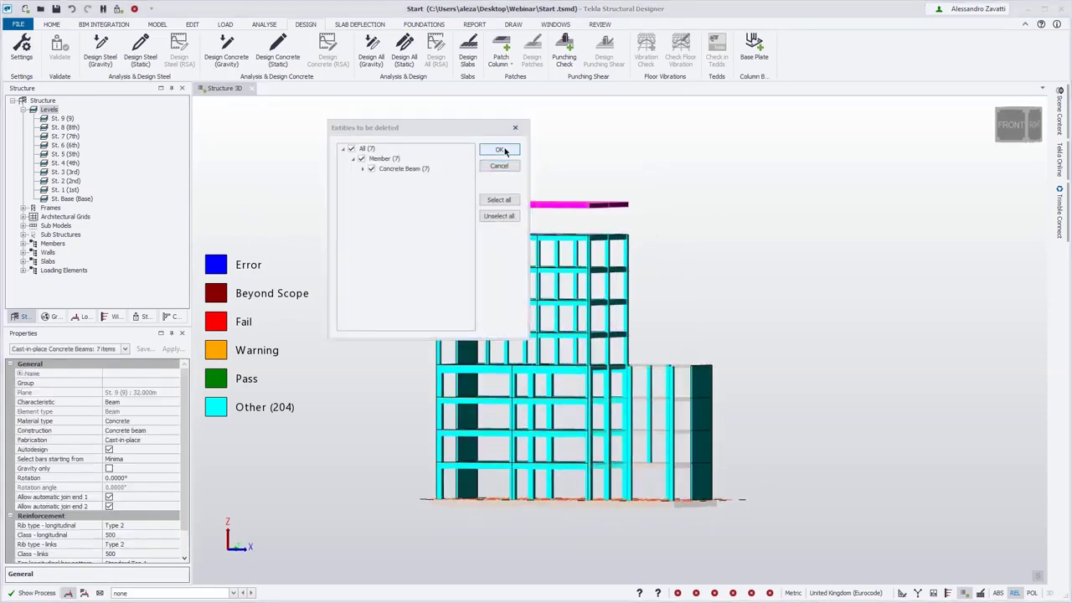
click(499, 149)
- Show the full structural view and delete the six slab panels on the top level, St. 9
click(902, 593)
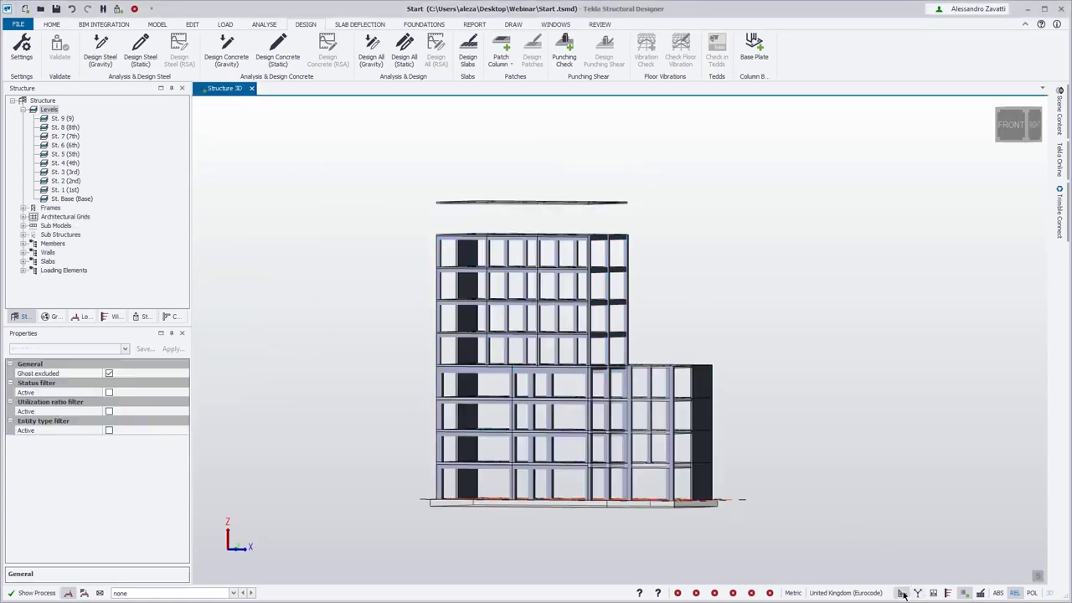
drag(639, 216, 412, 154)
key(Delete)
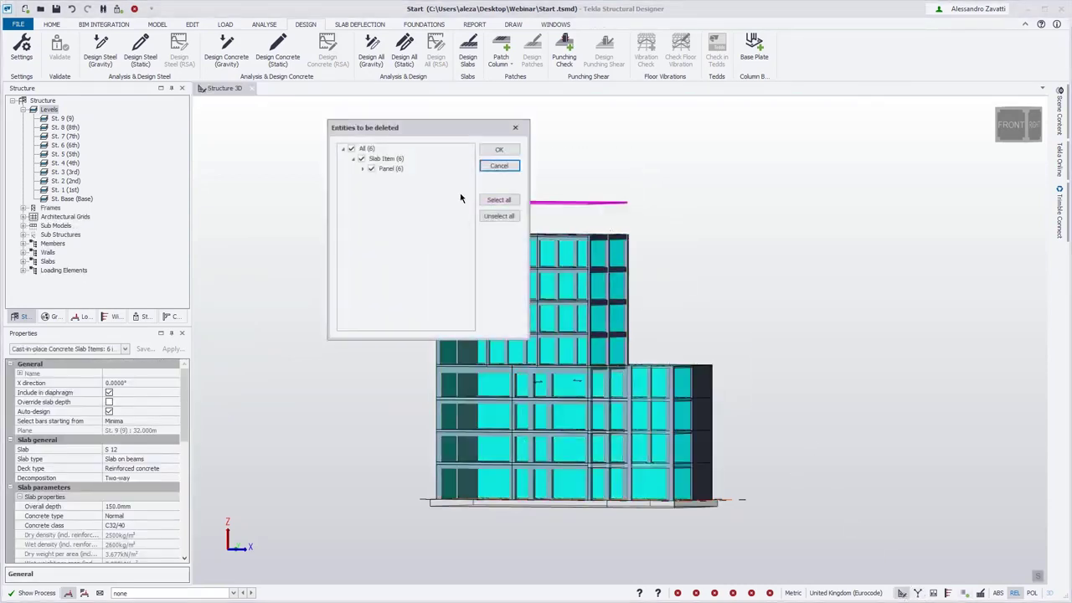
click(493, 149)
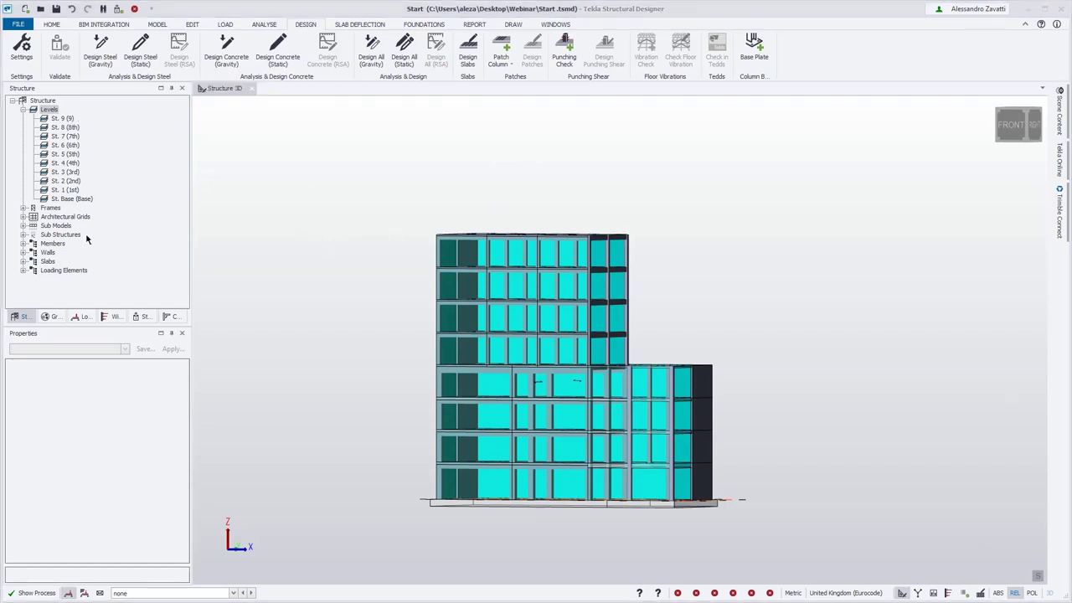
- Review the Overall Wind Drift check details for the governing combination and close the results
click(142, 315)
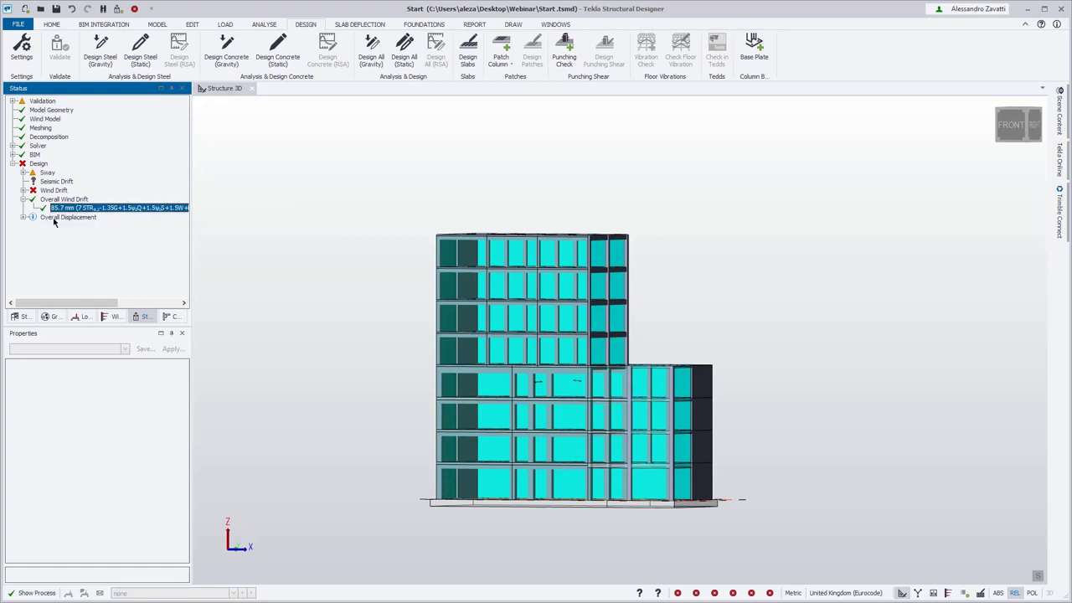
right_click(134, 201)
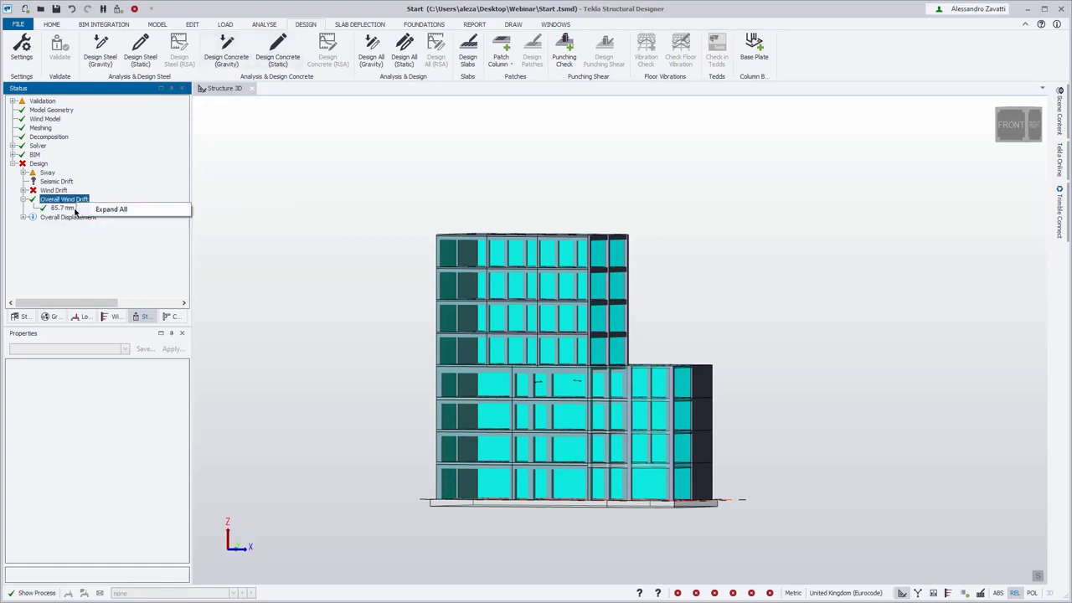
right_click(74, 207)
click(101, 228)
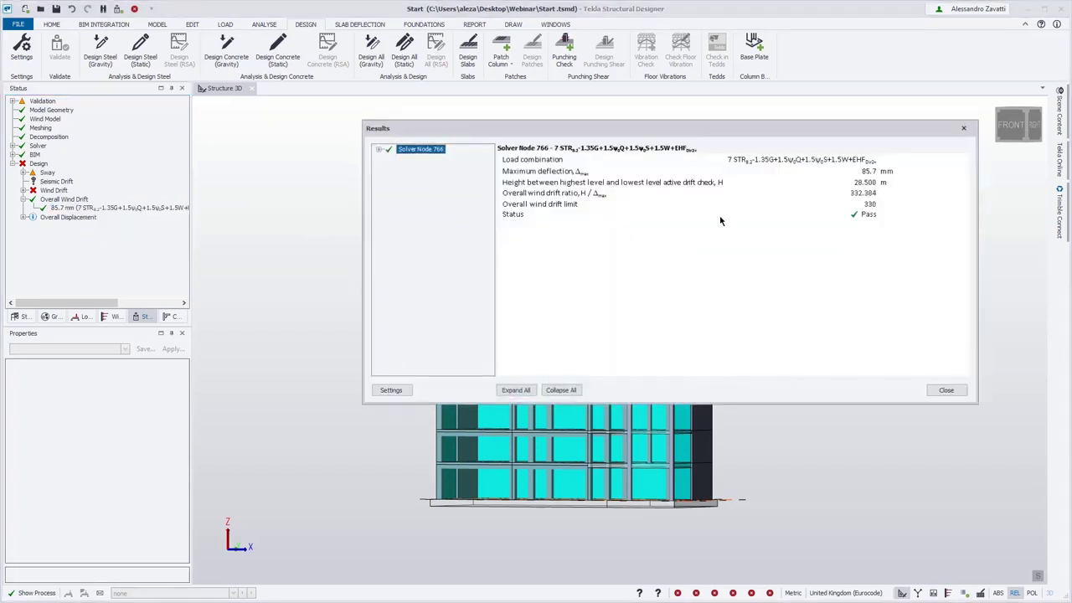
click(963, 128)
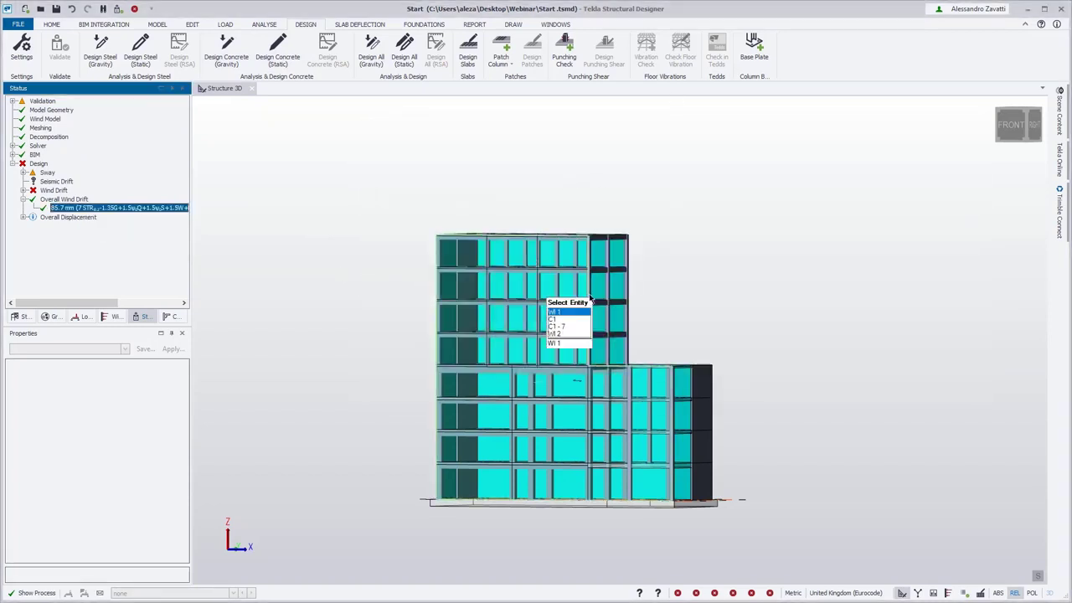
- Set the number of columns in the X direction to 5 in the EHF (Global Imperfections) model settings
middle_drag(861, 333, 829, 352)
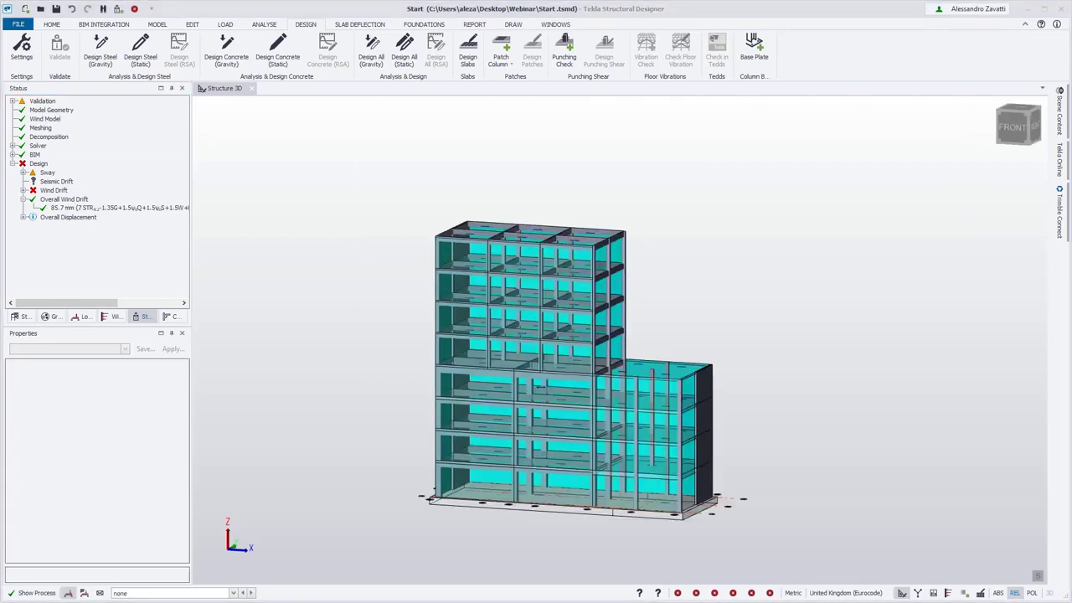
scroll(228, 258, down, 1)
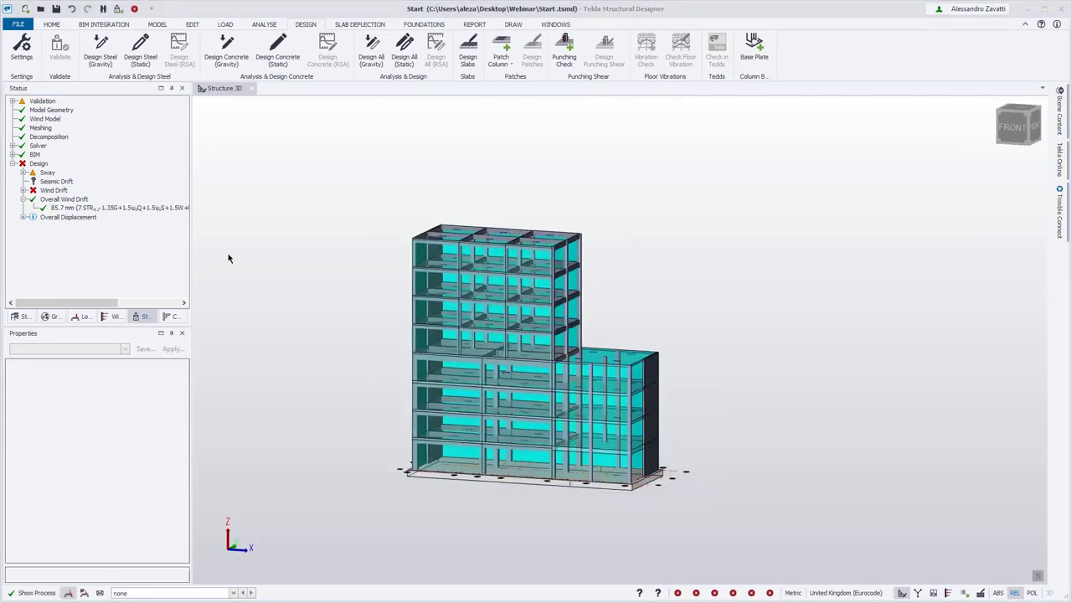
click(150, 25)
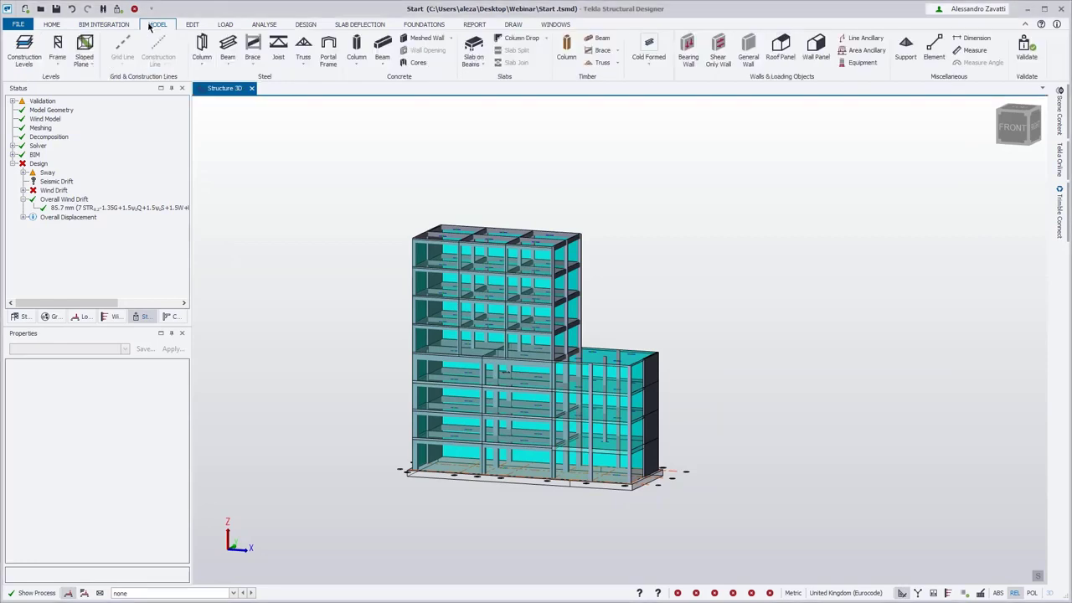
click(54, 25)
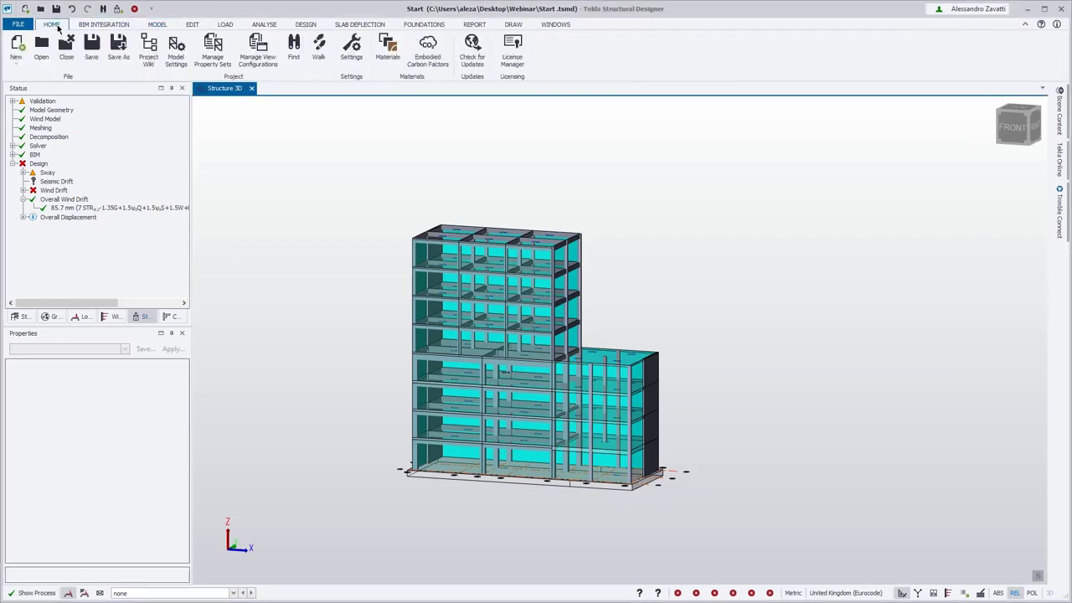
click(177, 51)
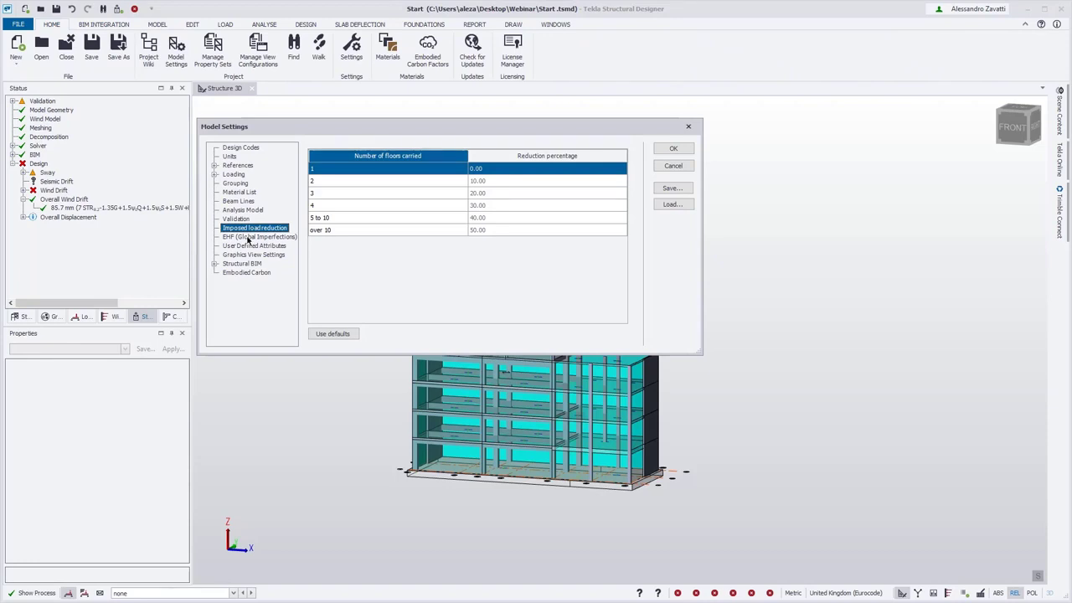
click(247, 239)
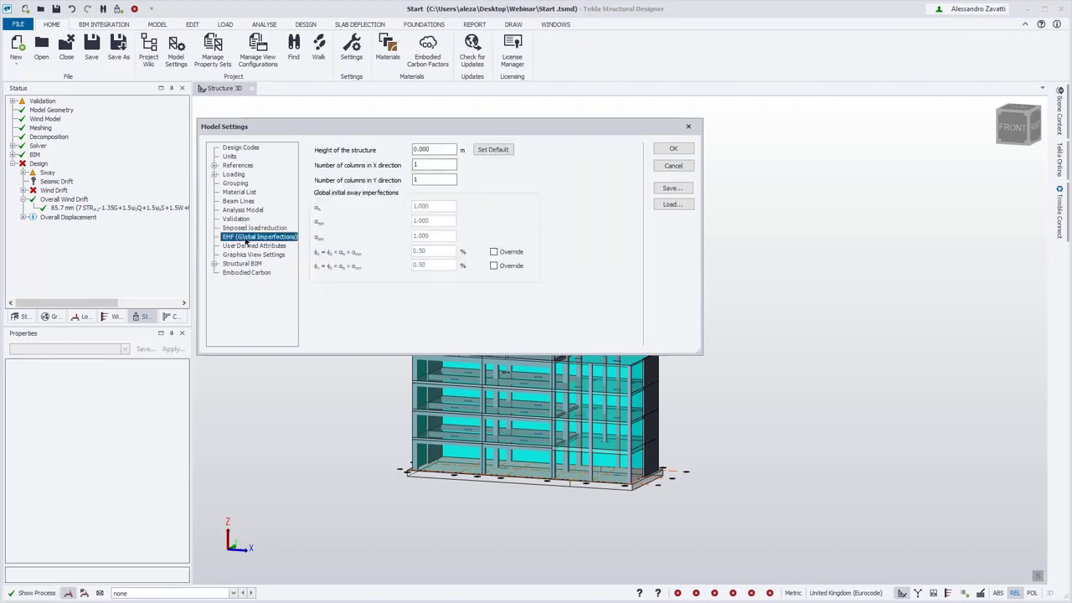
click(447, 163)
key(BackSpace)
text(5)
- Override both global initial sway imperfections, setting the X value to 0.45 % and changing the Y value, and accept the model settings
click(494, 253)
click(494, 266)
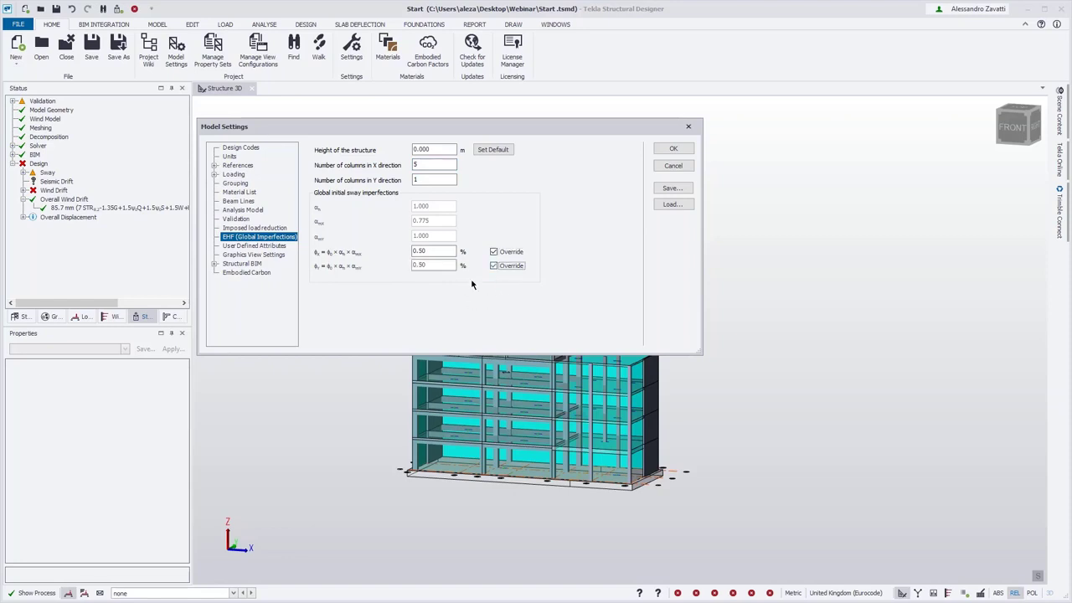
drag(452, 251, 388, 256)
text(0.)
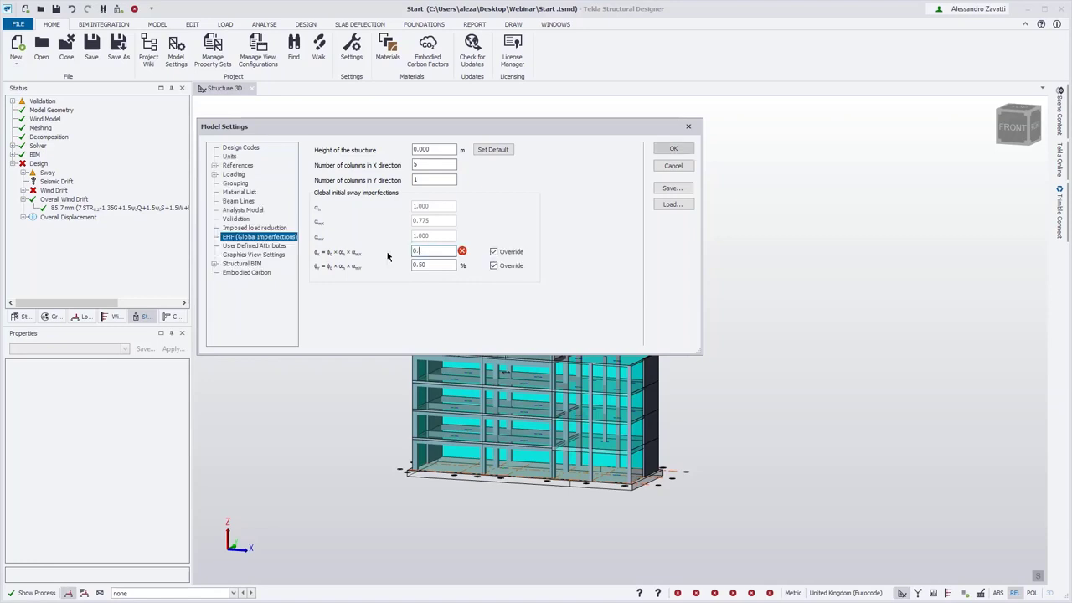
text(45)
key(Tab)
click(442, 264)
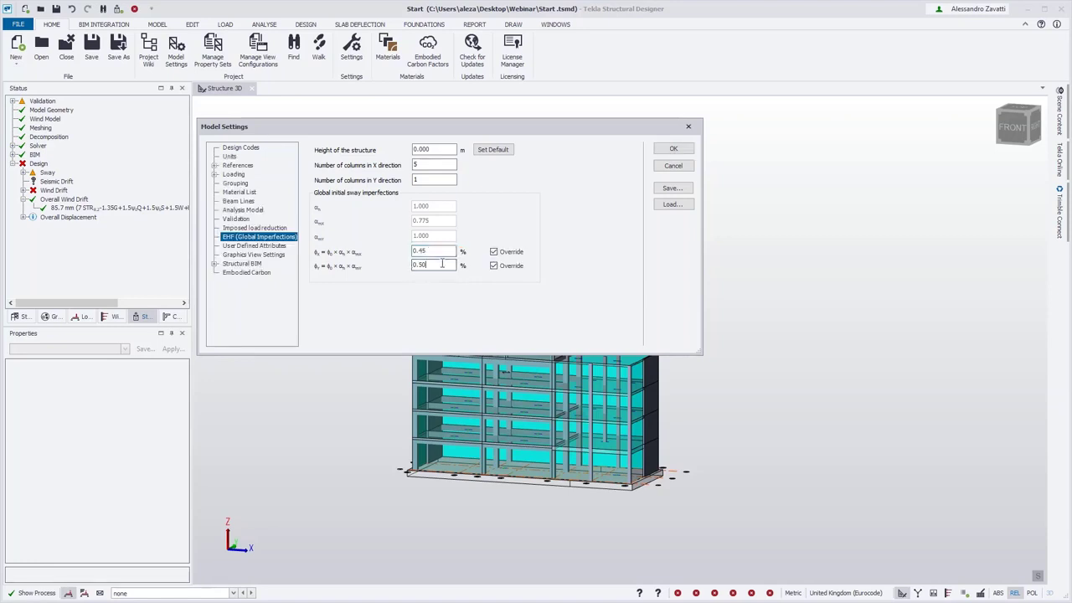
key(BackSpace)
text(30)
click(674, 148)
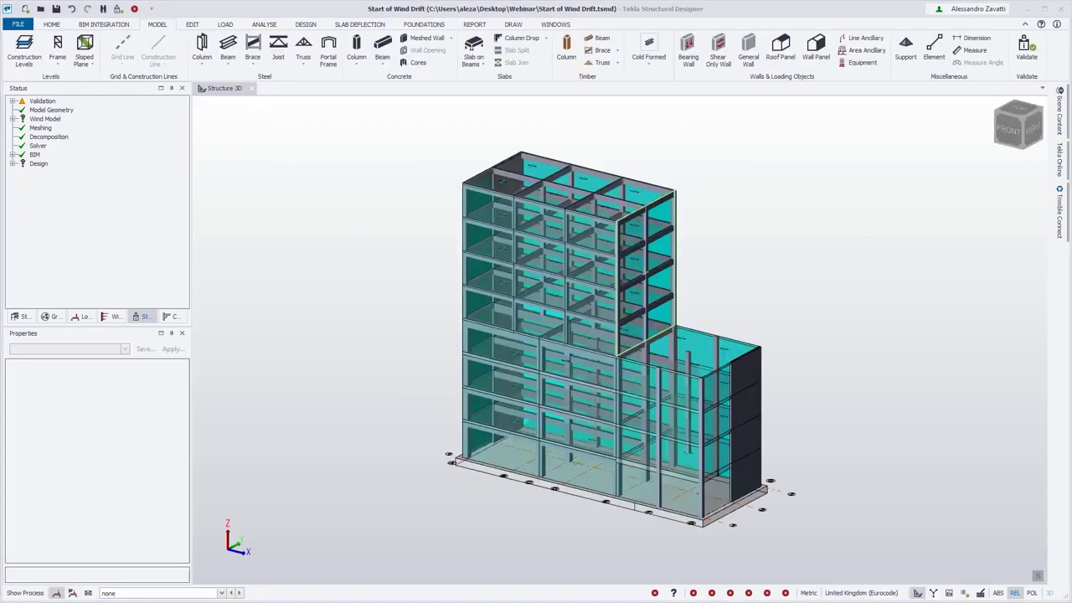
click(18, 25)
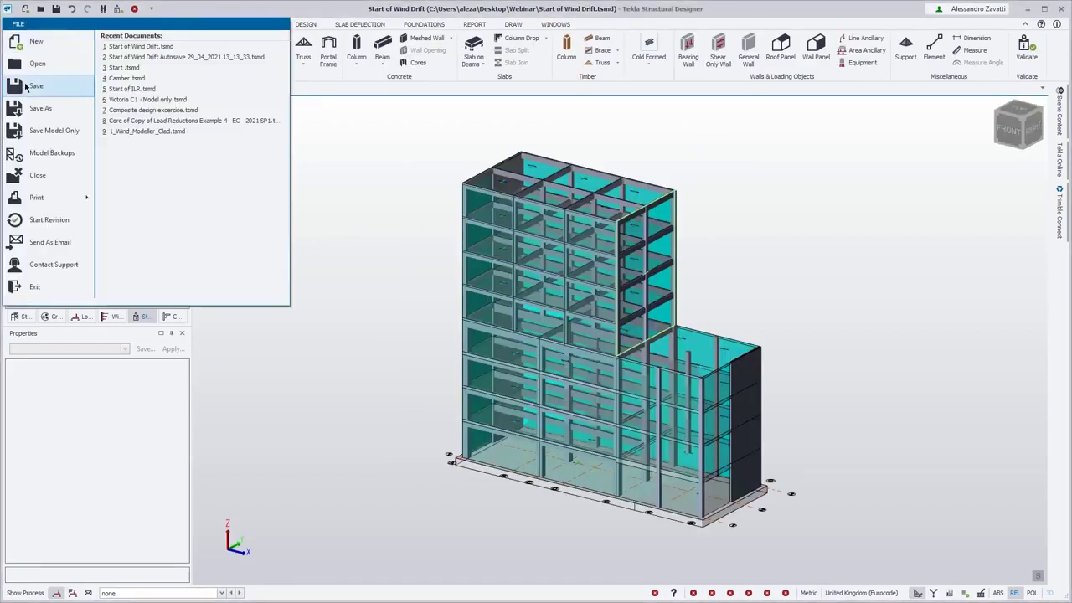
key(Escape)
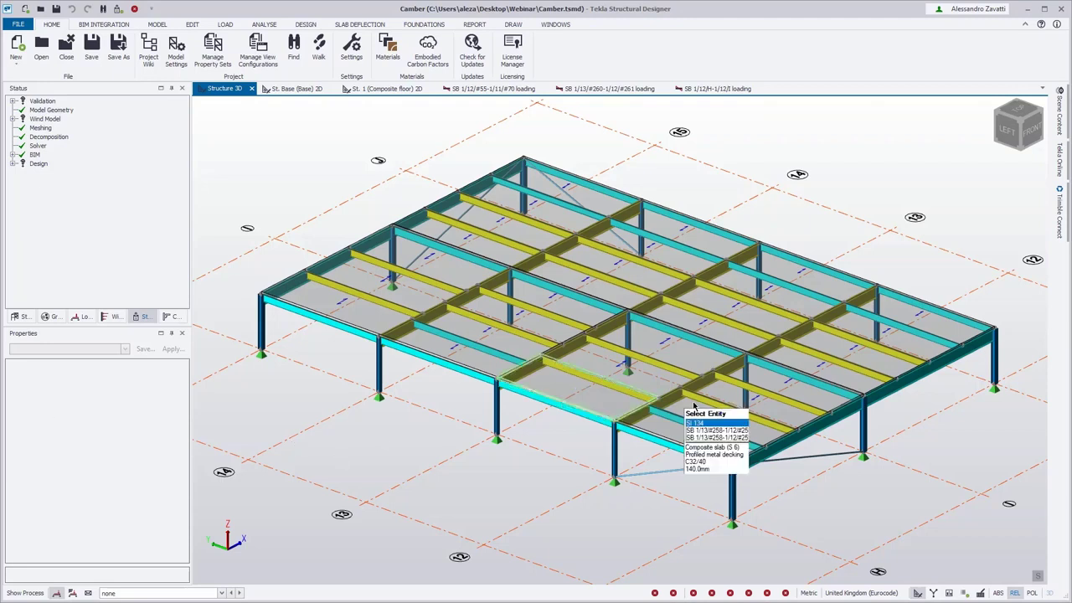
- Enable Apply camber in the properties of the non-composite steel beam SB 1/12/#60-1/11/#75
mouse_move(740, 441)
key(Down)
double_click(740, 441)
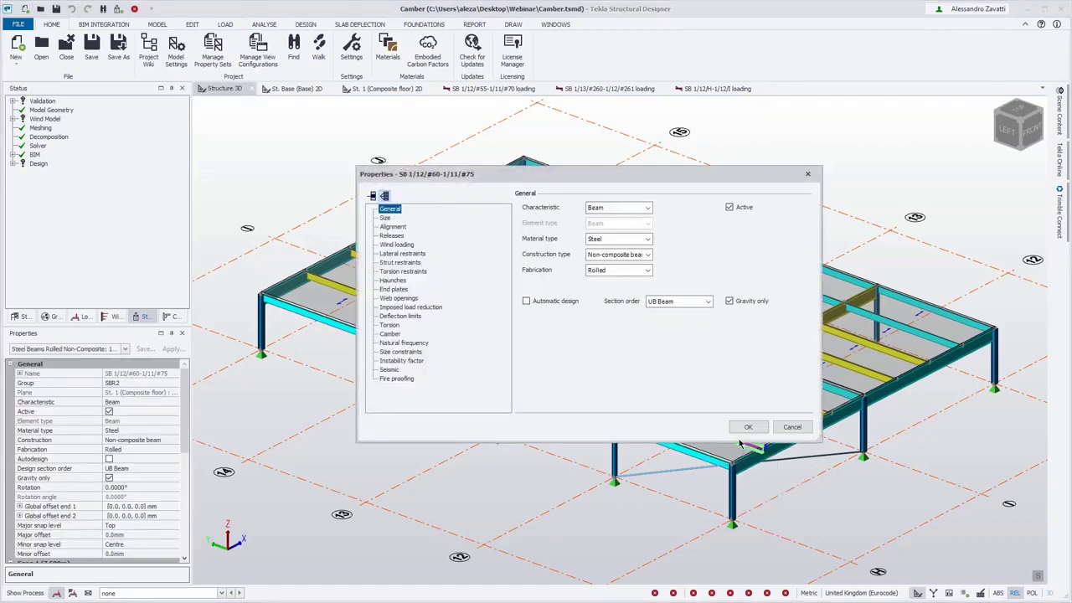
click(399, 335)
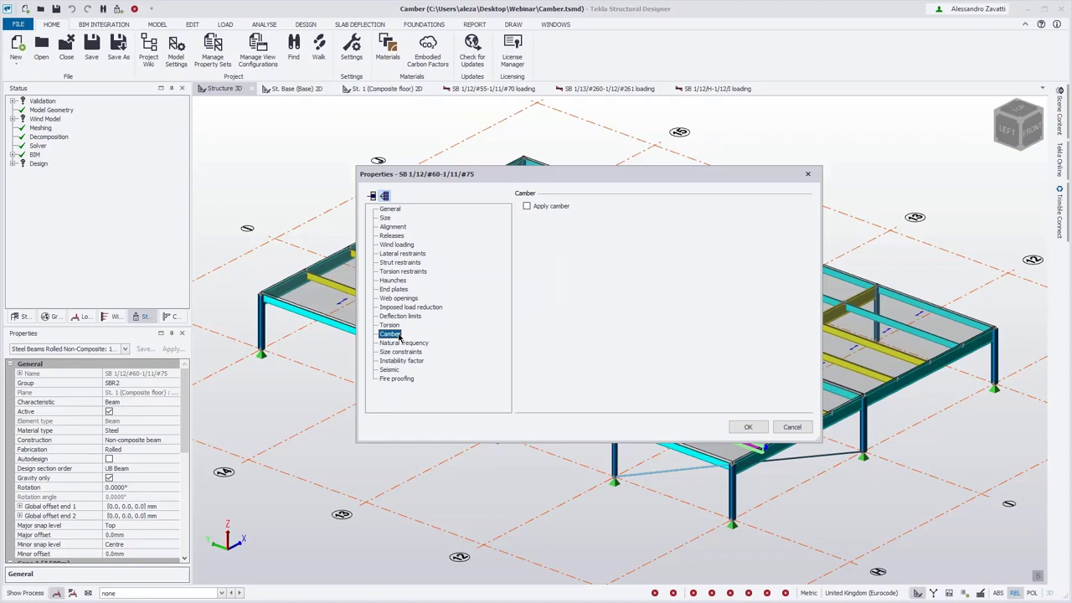
click(559, 207)
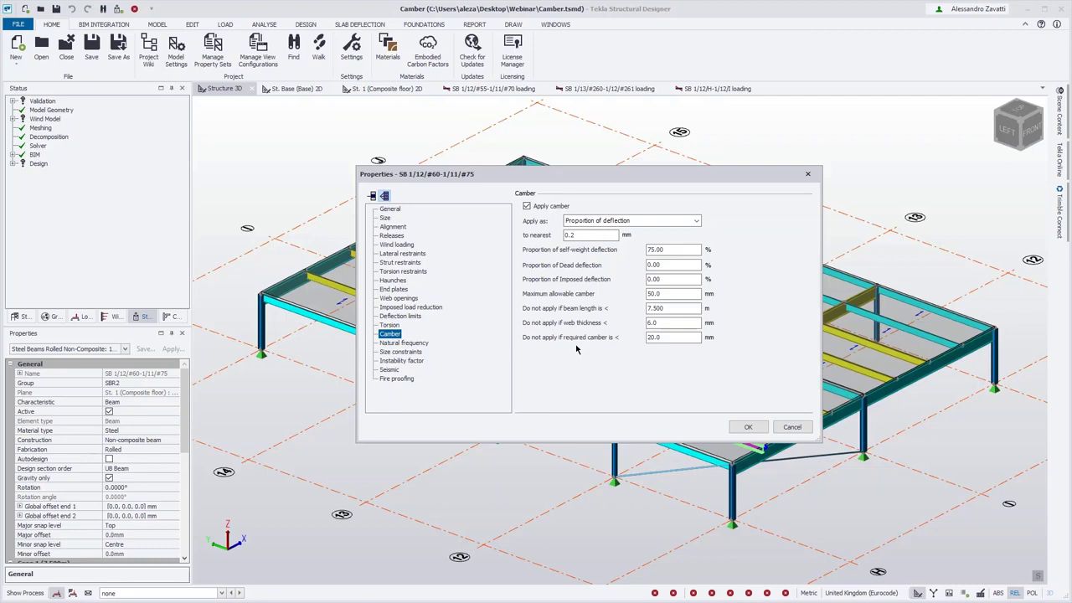
- Try the Value and Proportion of span camber methods for this beam and discard the property changes
click(697, 220)
click(696, 235)
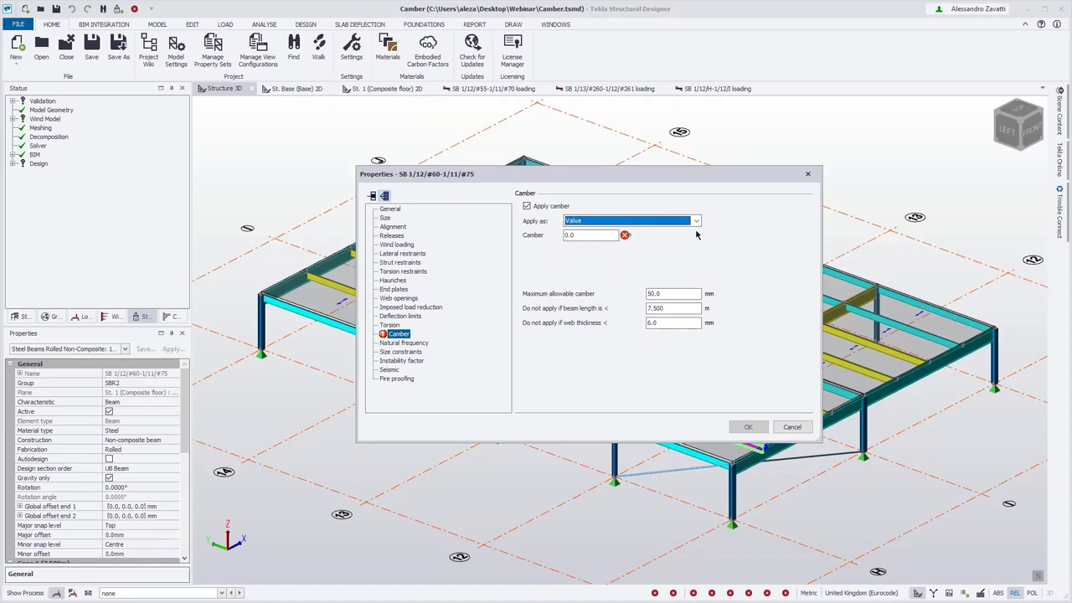
double_click(569, 235)
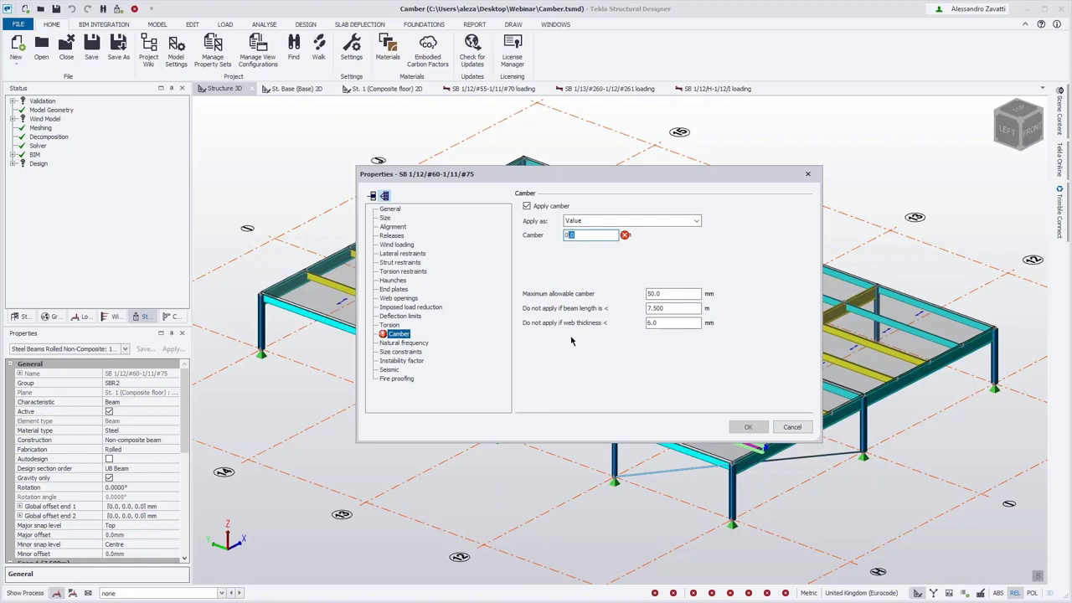
click(627, 222)
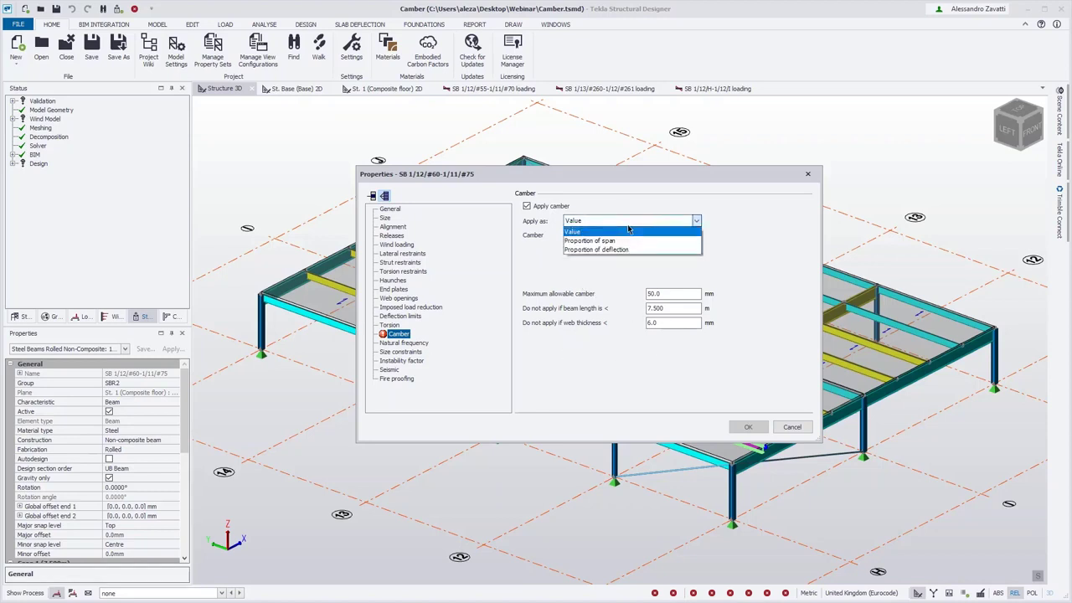
click(632, 241)
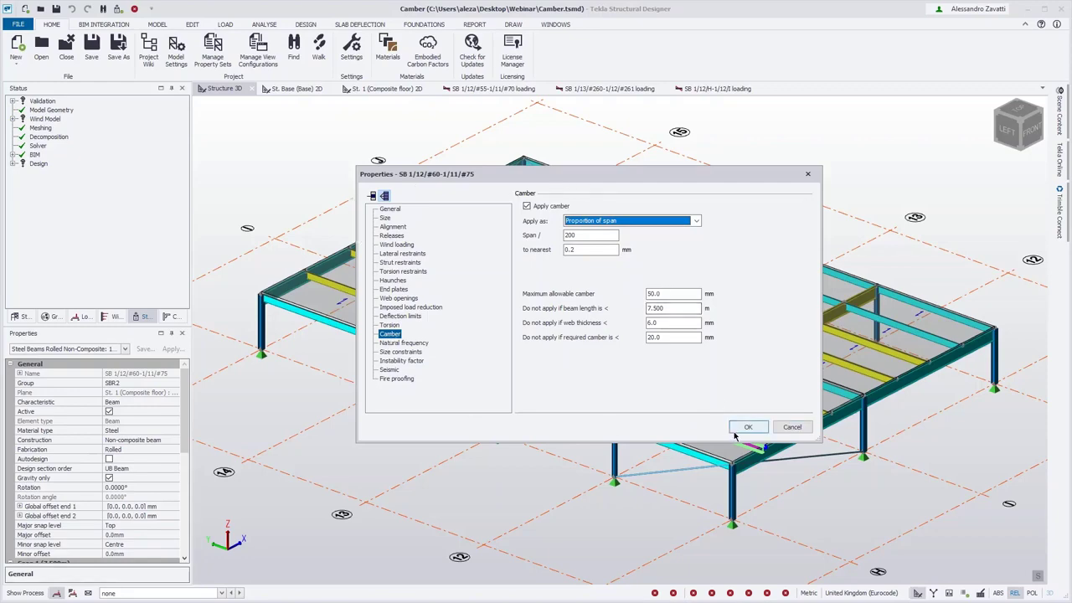
click(790, 428)
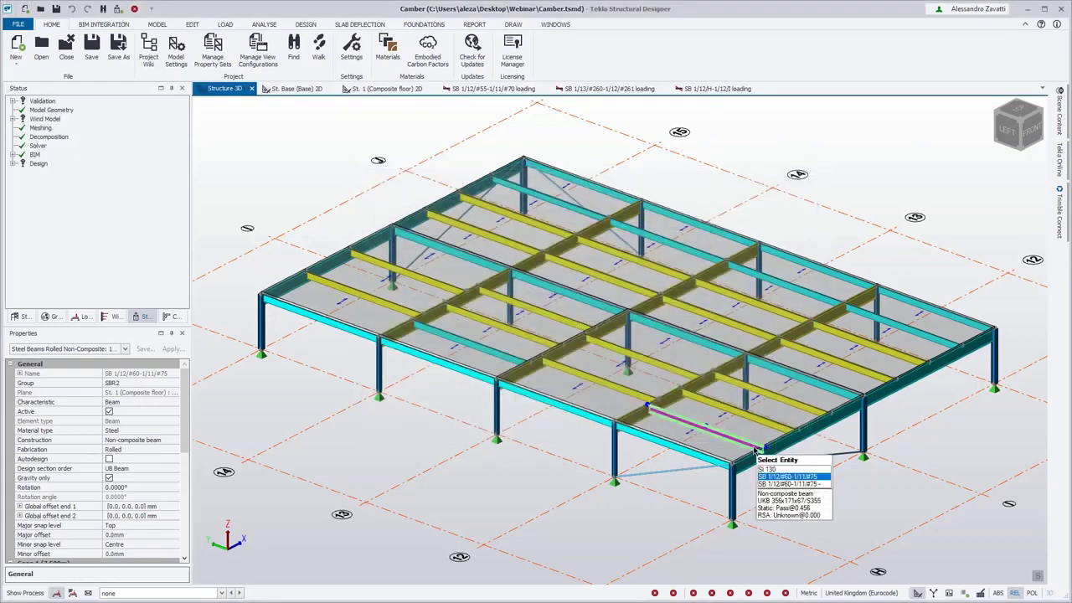
- Turn on Apply camber in the Span 1 properties of two adjacent composite steel beams in the front middle bay
click(677, 345)
scroll(187, 420, down, 1)
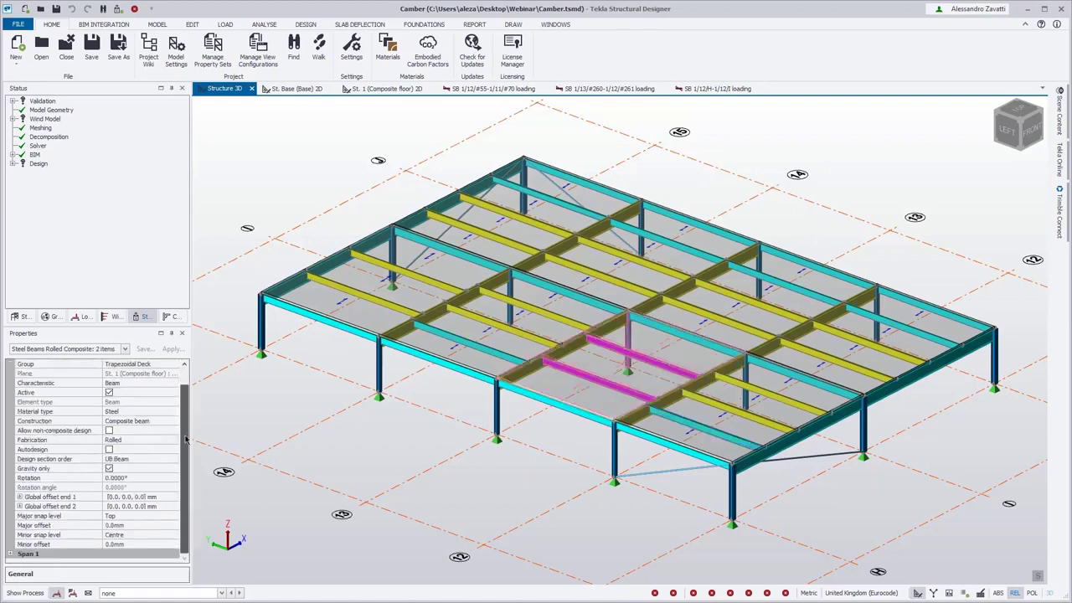
scroll(187, 459, up, 1)
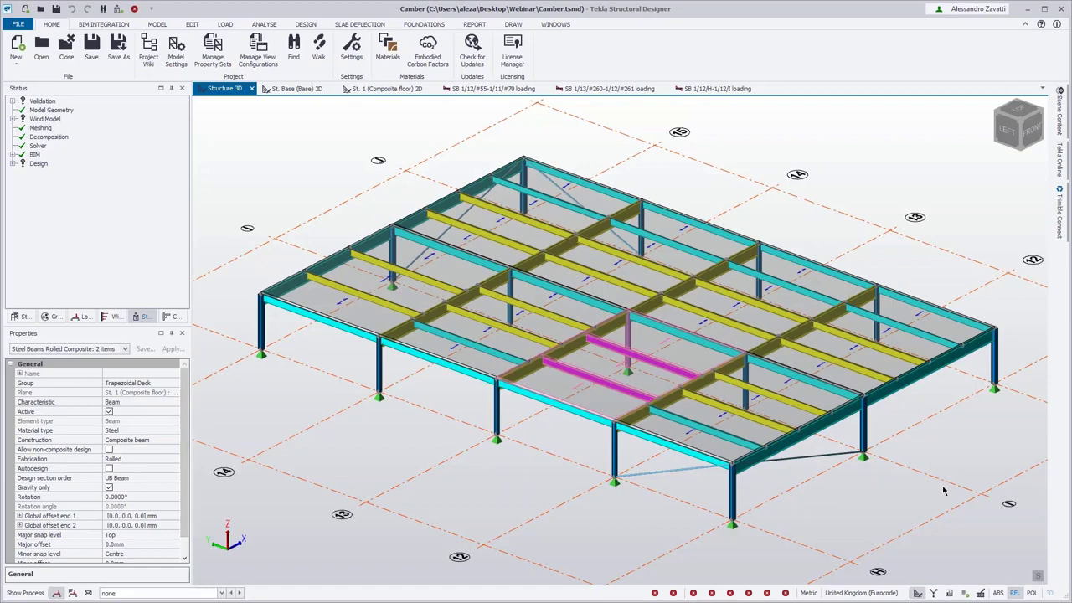
scroll(190, 427, down, 1)
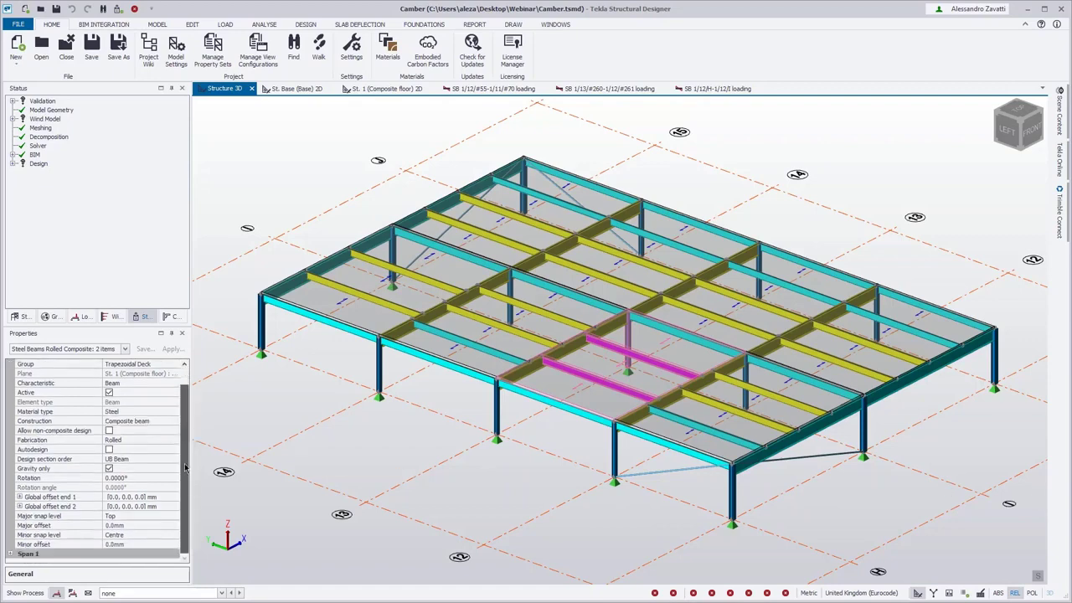
click(11, 553)
scroll(58, 510, down, 5)
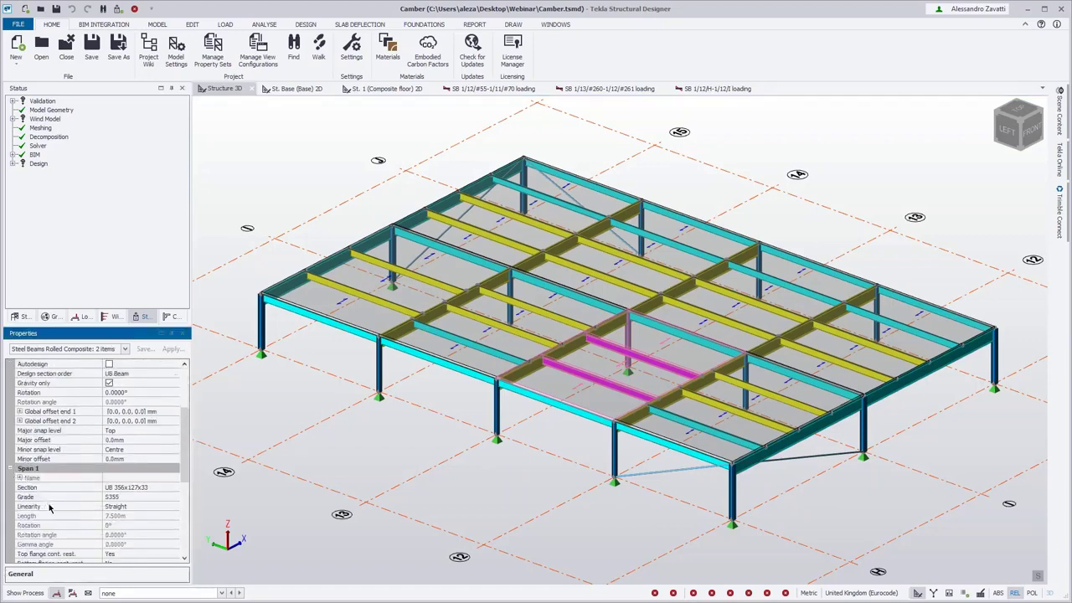
scroll(69, 515, down, 3)
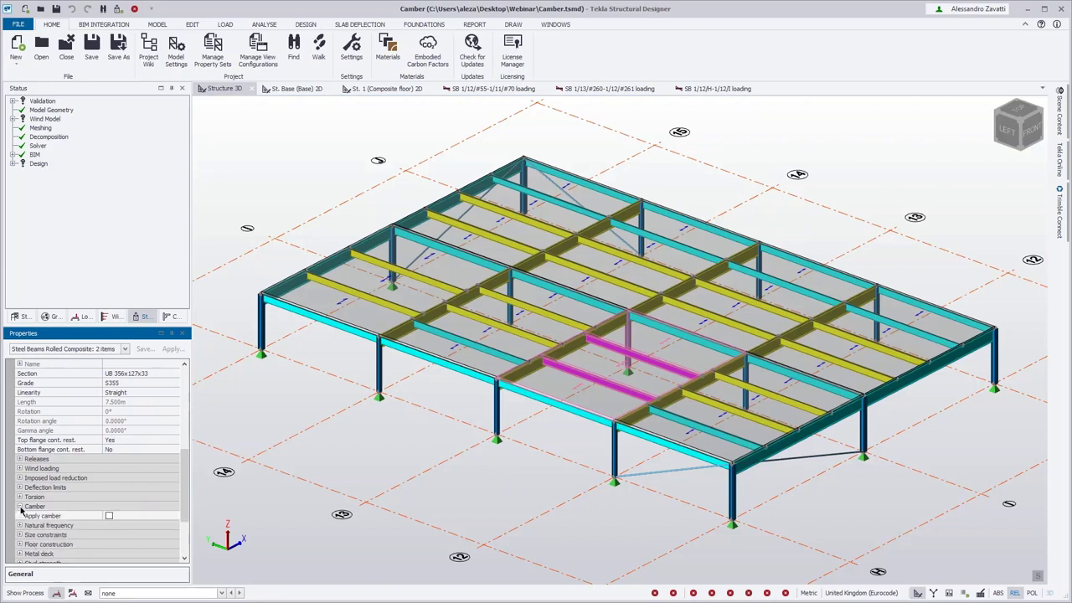
double_click(81, 507)
click(109, 486)
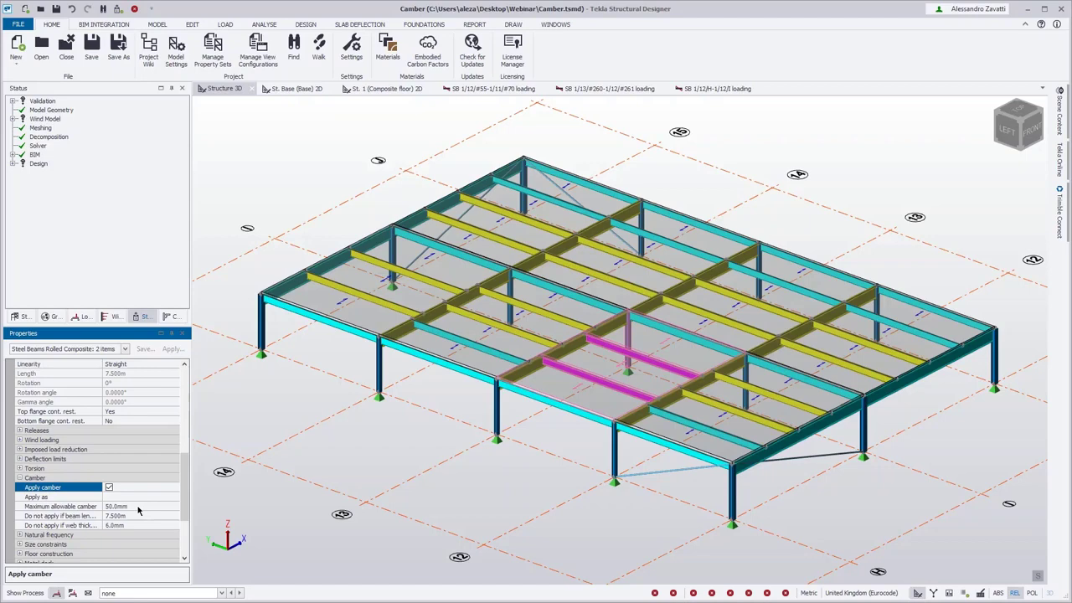
- Open Show/Alter State for reviewing the model and set its attribute to Camber
click(964, 593)
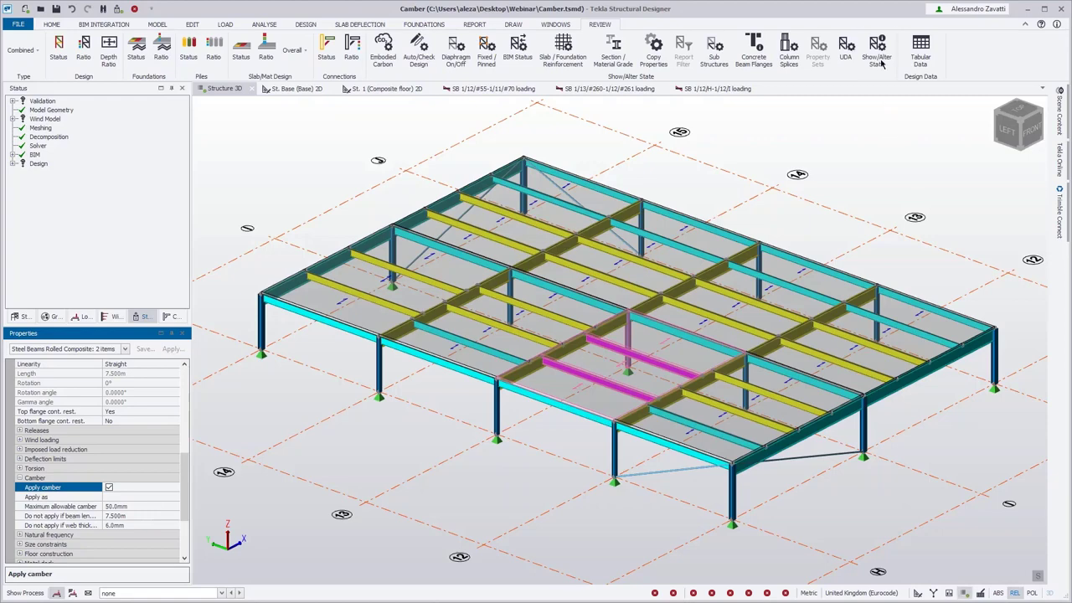
click(876, 46)
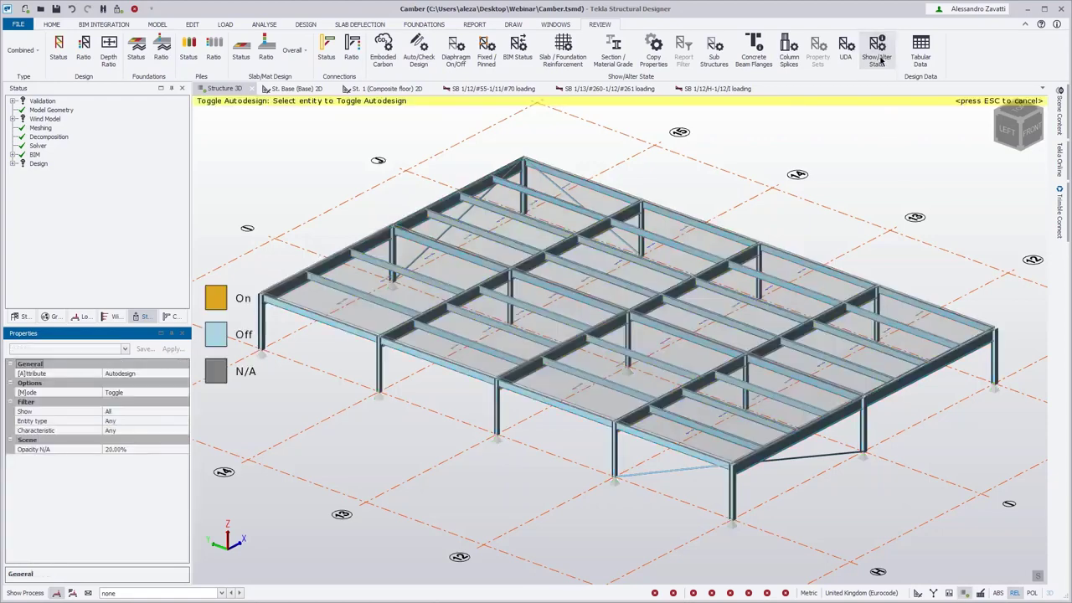
click(183, 375)
click(184, 374)
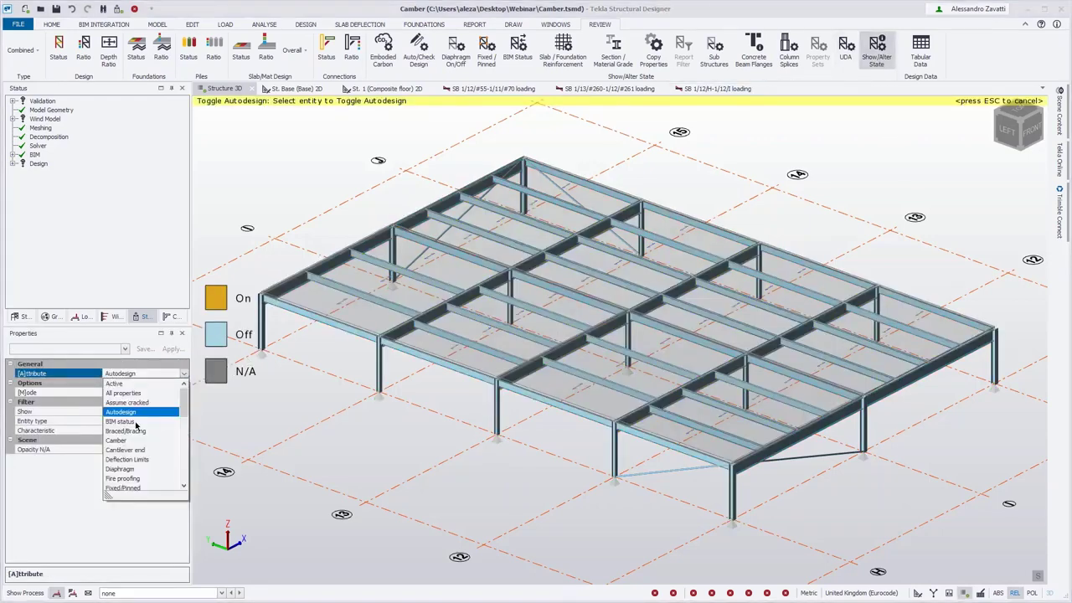
click(121, 441)
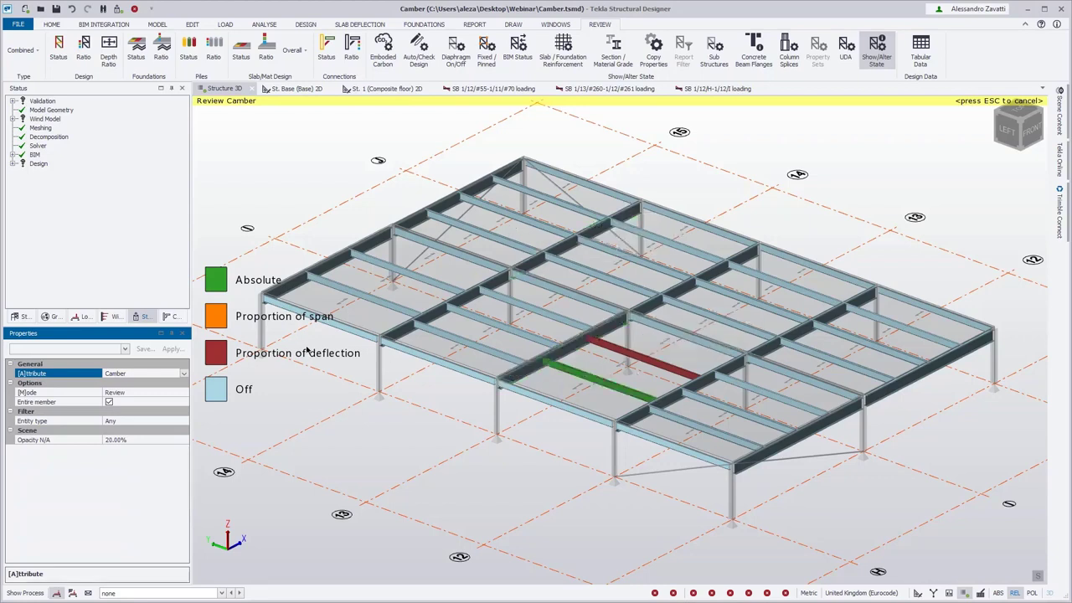
- Switch the camber mode to Toggle and toggle camber on the frontmost inner beam of the front corner bay
click(132, 393)
click(183, 393)
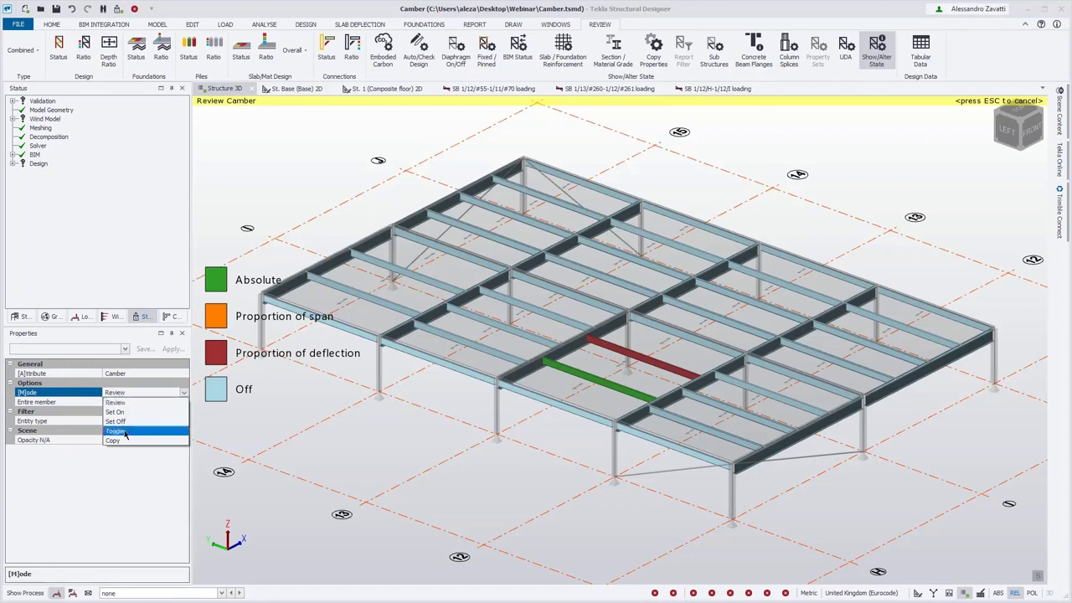
click(117, 431)
click(690, 418)
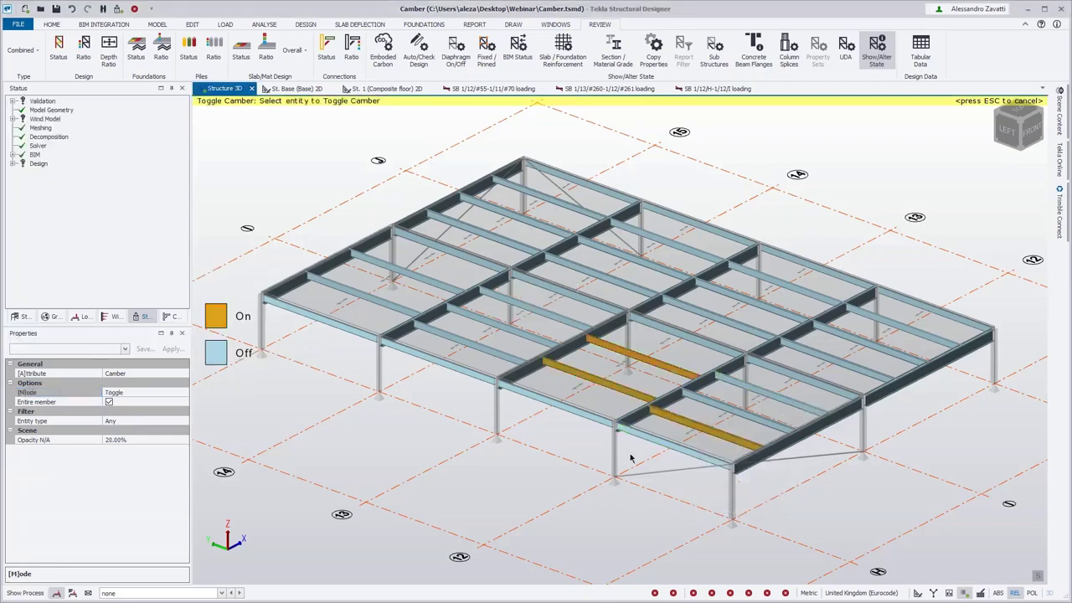
- Use Set On mode with camber as Proportion of deflection on that beam and the frontmost inner beam between grids 13 and 14
click(135, 392)
click(184, 397)
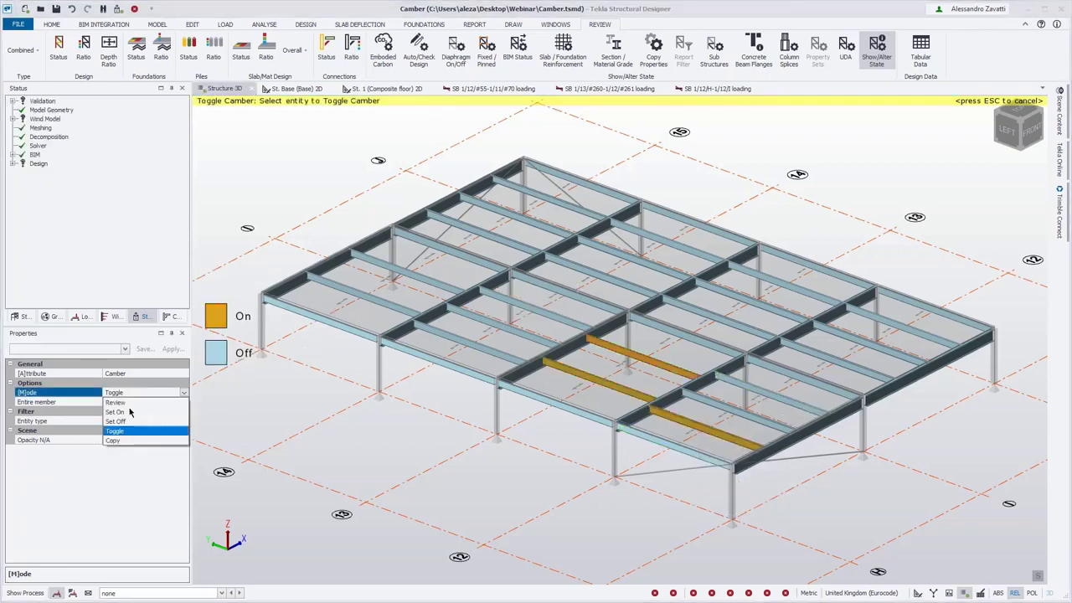
click(129, 412)
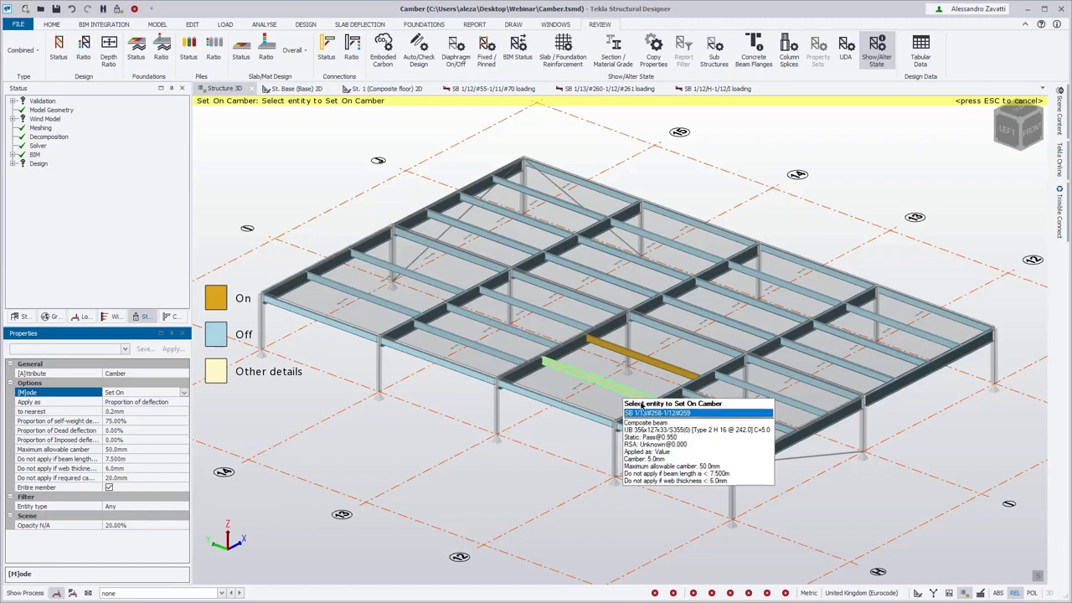
click(685, 425)
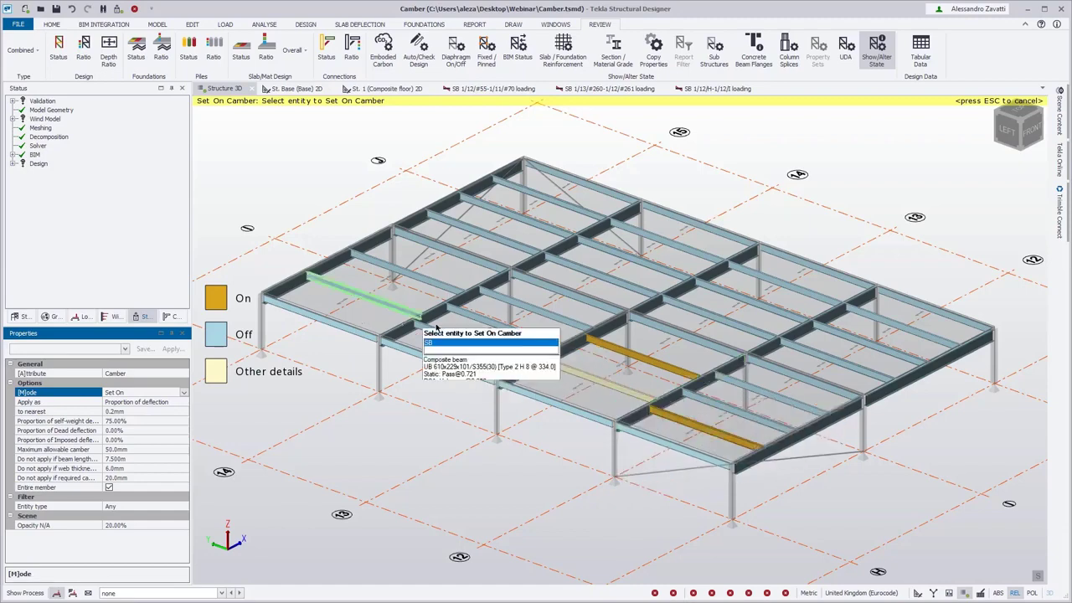
click(512, 347)
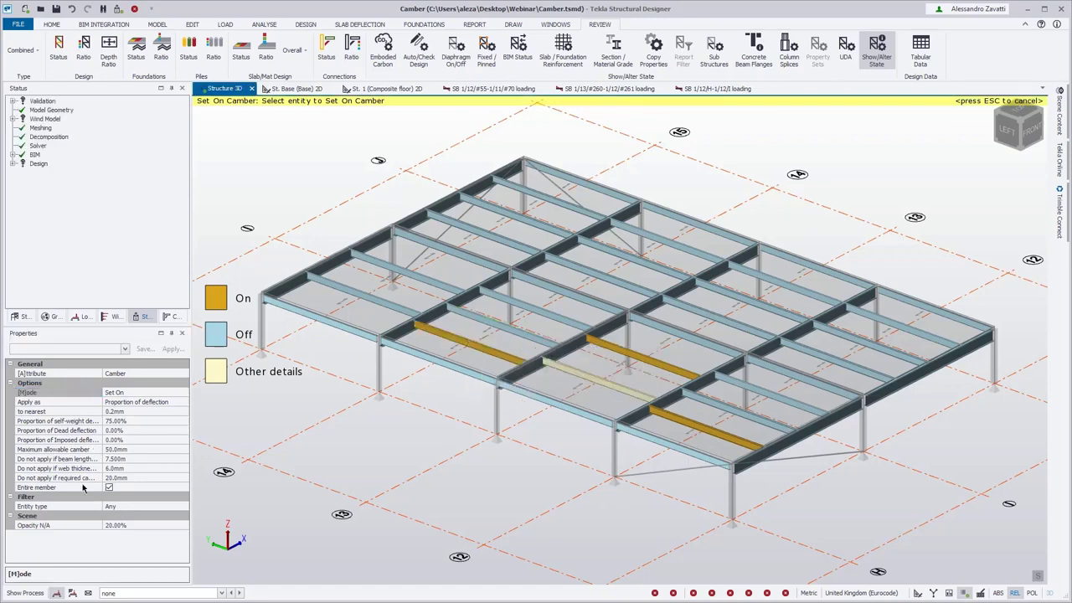
- Set camber on as a 10 mm Value for the middle inner beam of the front corner bay
click(164, 404)
click(181, 404)
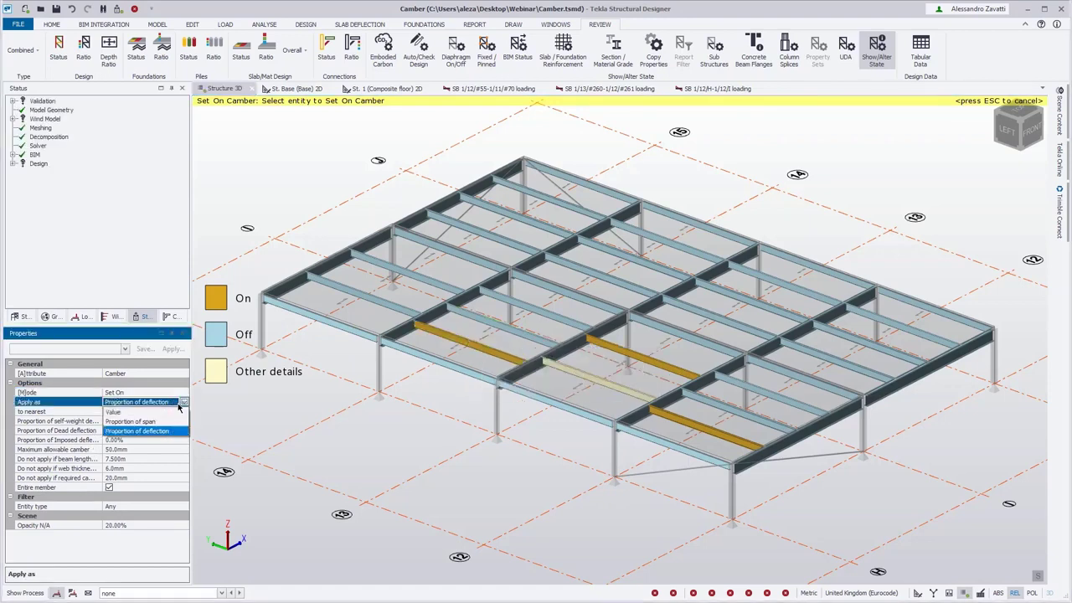
click(121, 413)
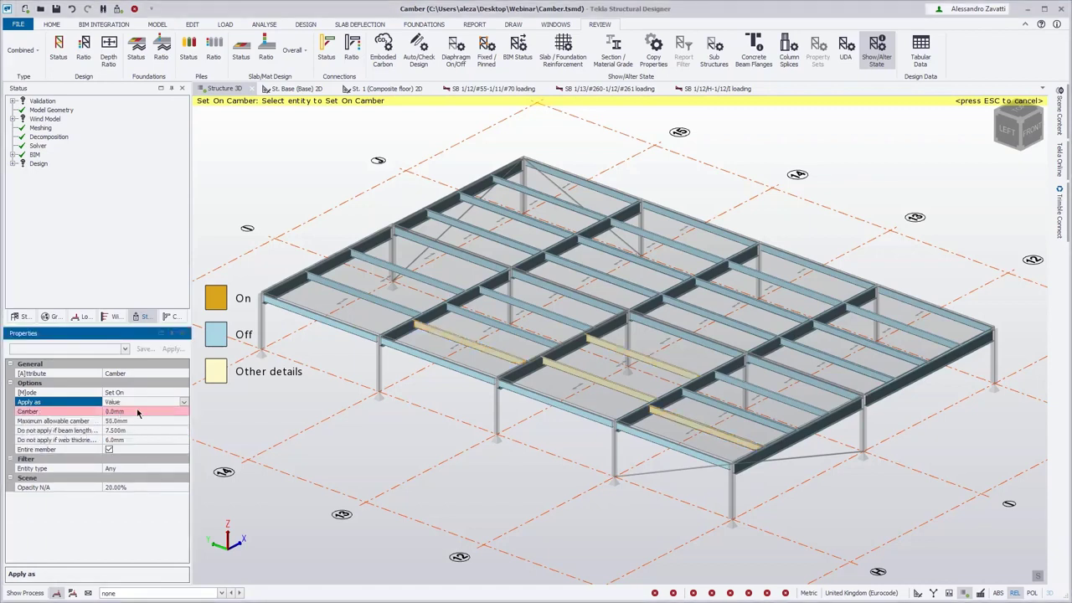
click(137, 410)
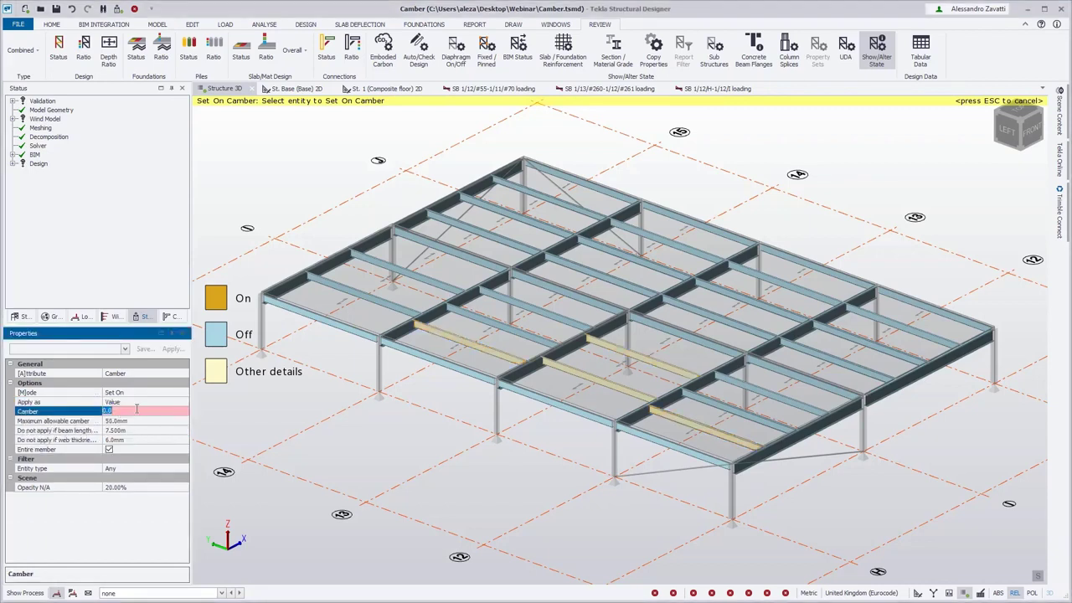
text(10)
click(586, 390)
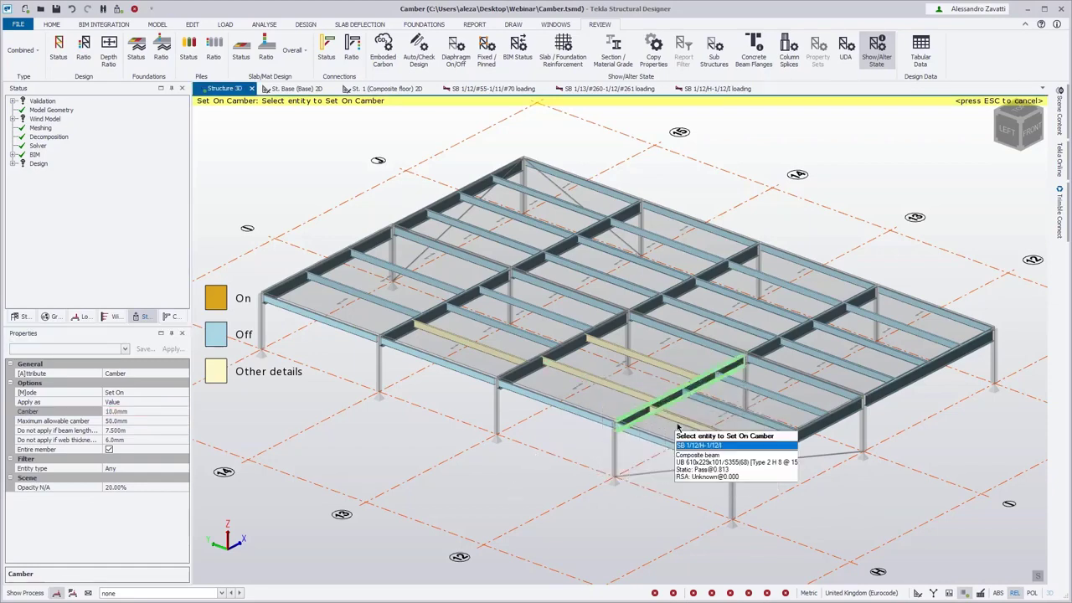
click(739, 416)
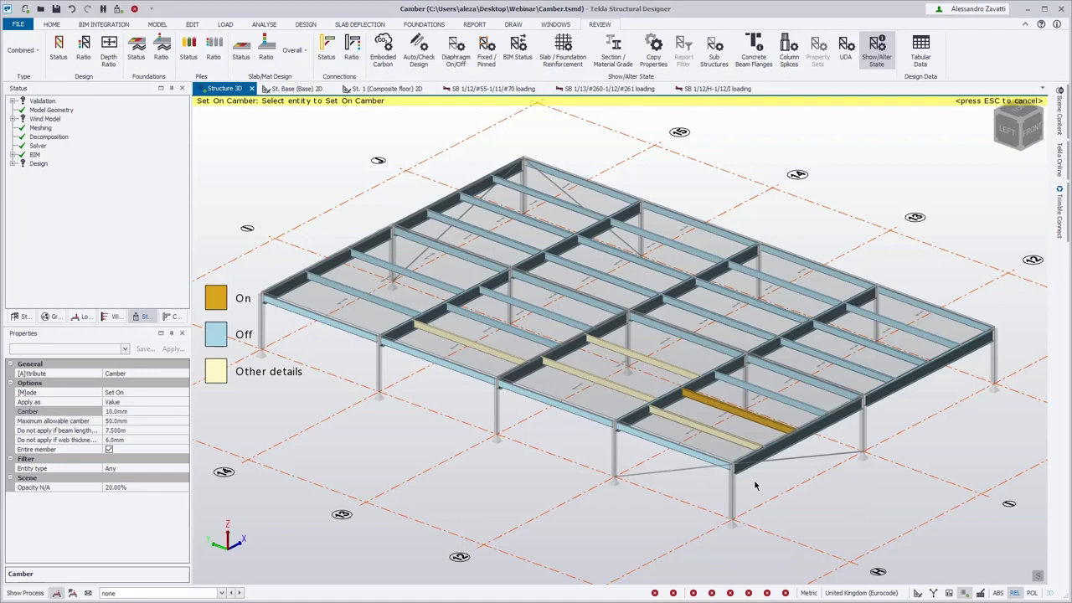
- Set camber on as Proportion of span, Span/200, for the rearmost inner beam of the front corner bay
click(133, 392)
click(182, 402)
click(182, 402)
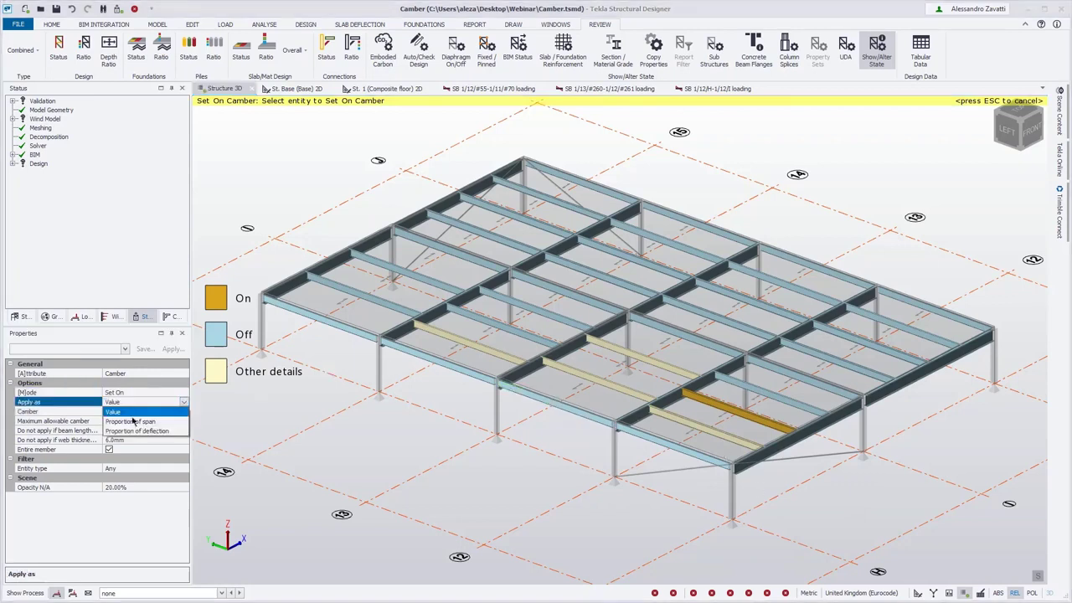
click(125, 421)
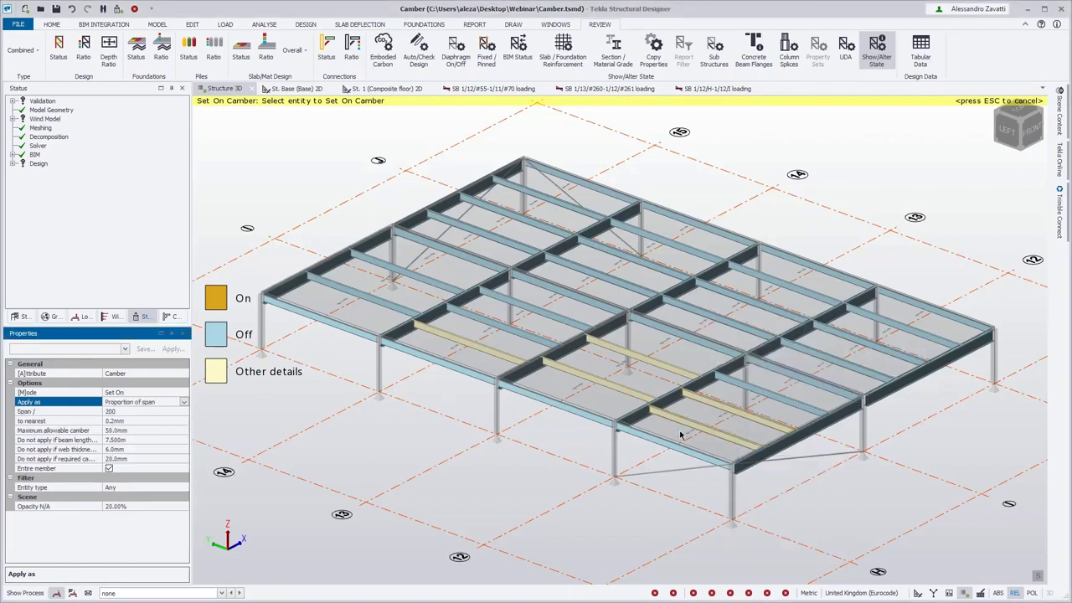
click(787, 400)
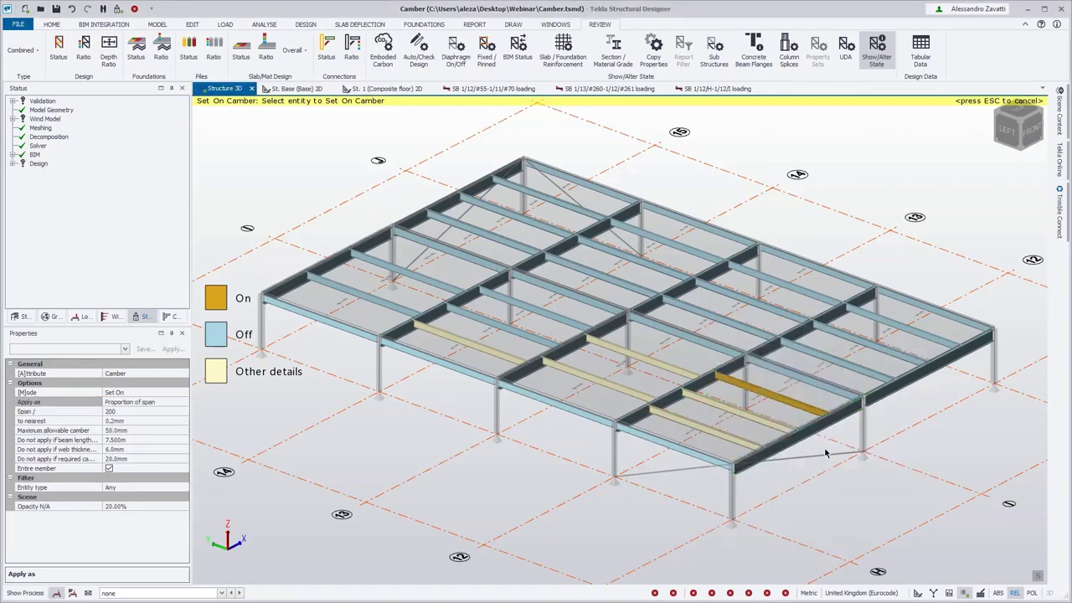
- Switch to Set Off mode and turn camber off for all beams of the floor at once
click(172, 396)
click(185, 392)
click(129, 421)
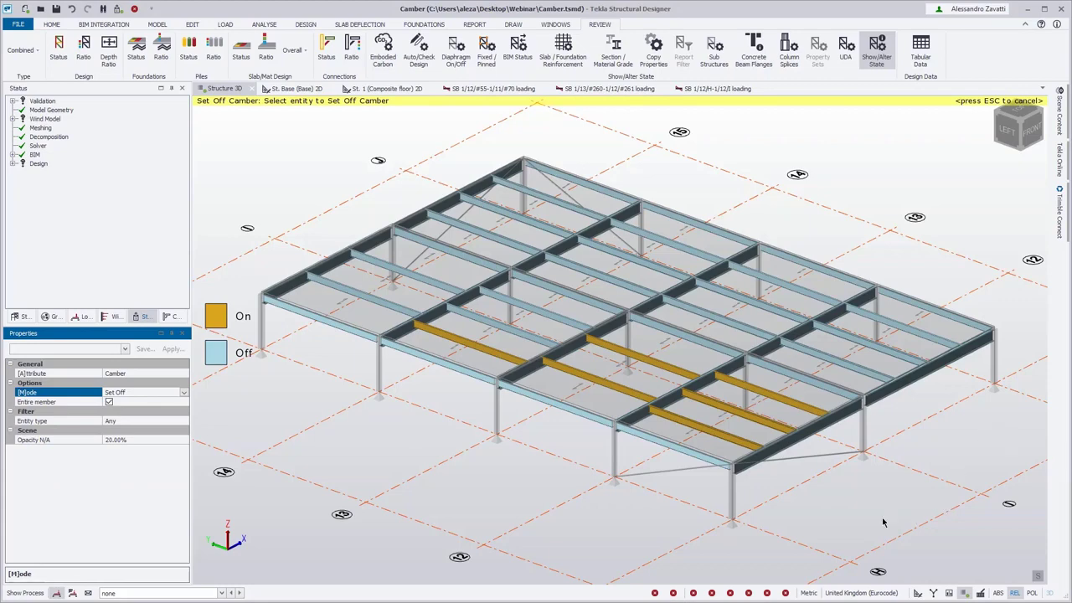
drag(937, 533, 389, 184)
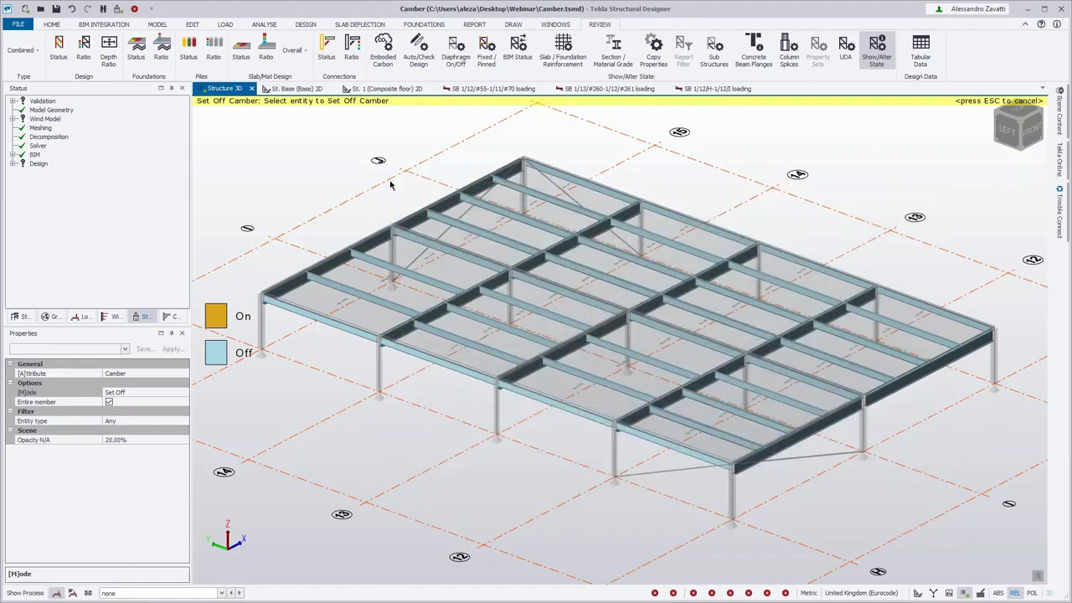
- Switch back to Toggle mode and toggle camber on for the beams across the floor, leaving out two at the rear corner
click(179, 394)
click(183, 394)
click(124, 427)
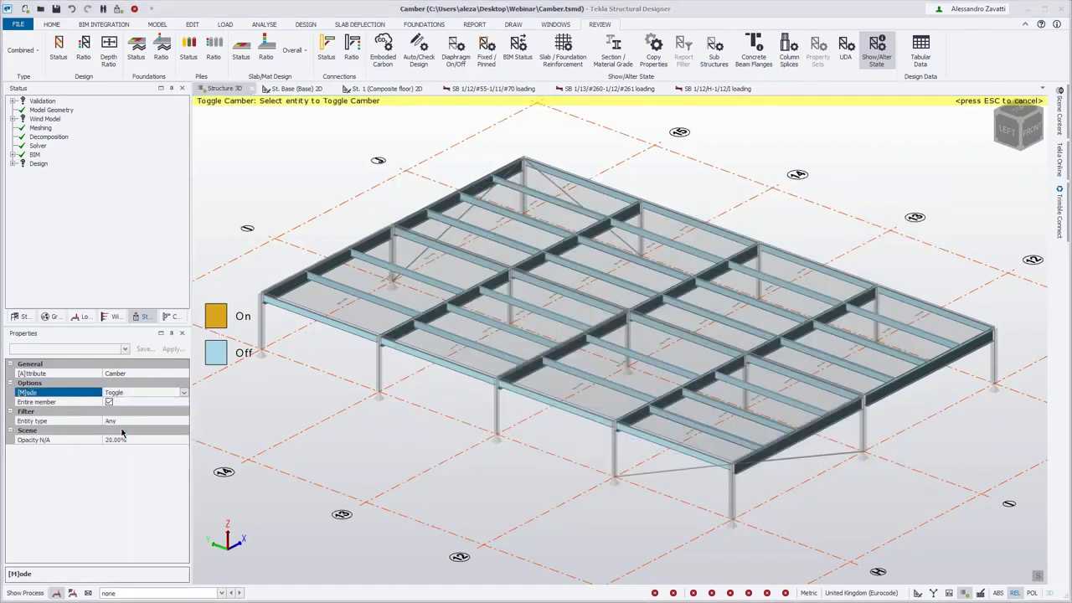
drag(904, 523, 363, 229)
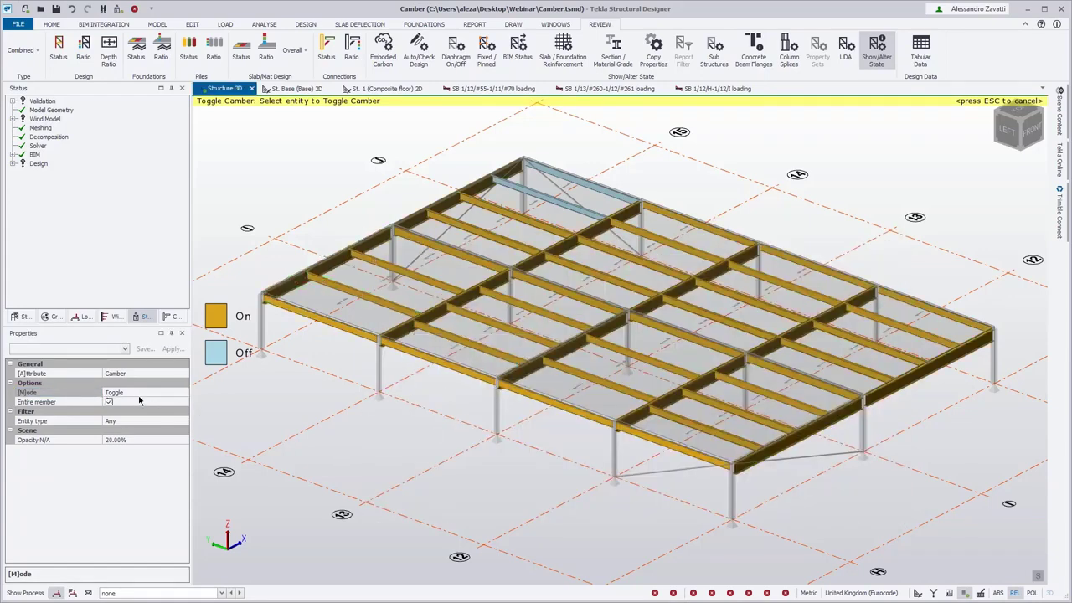
- Return to Review mode and examine which camber method is assigned to each beam
click(186, 393)
click(183, 393)
click(134, 409)
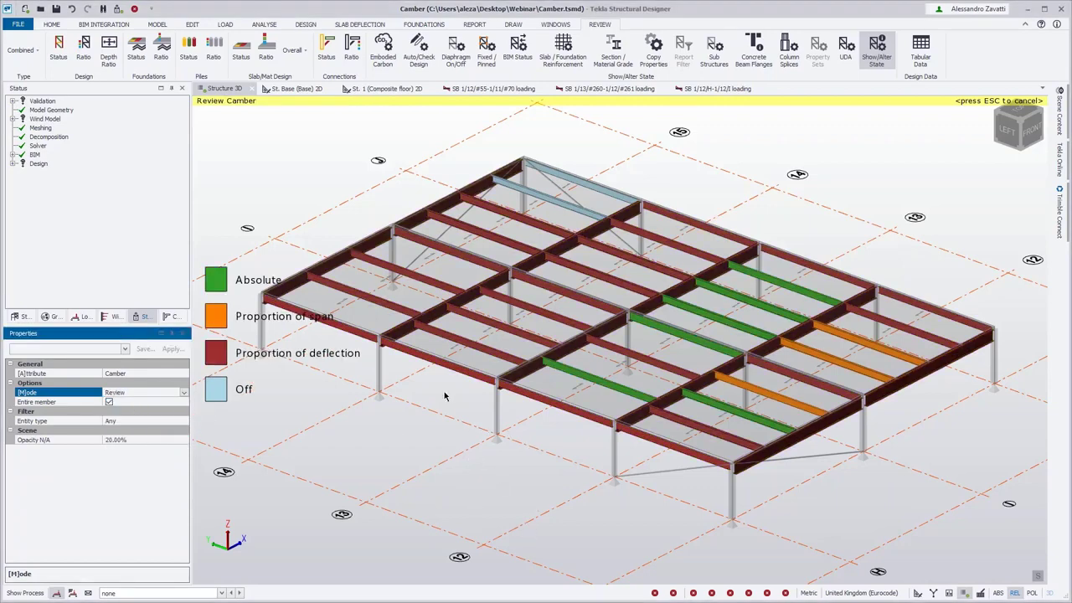
mouse_move(503, 295)
click(184, 393)
click(282, 452)
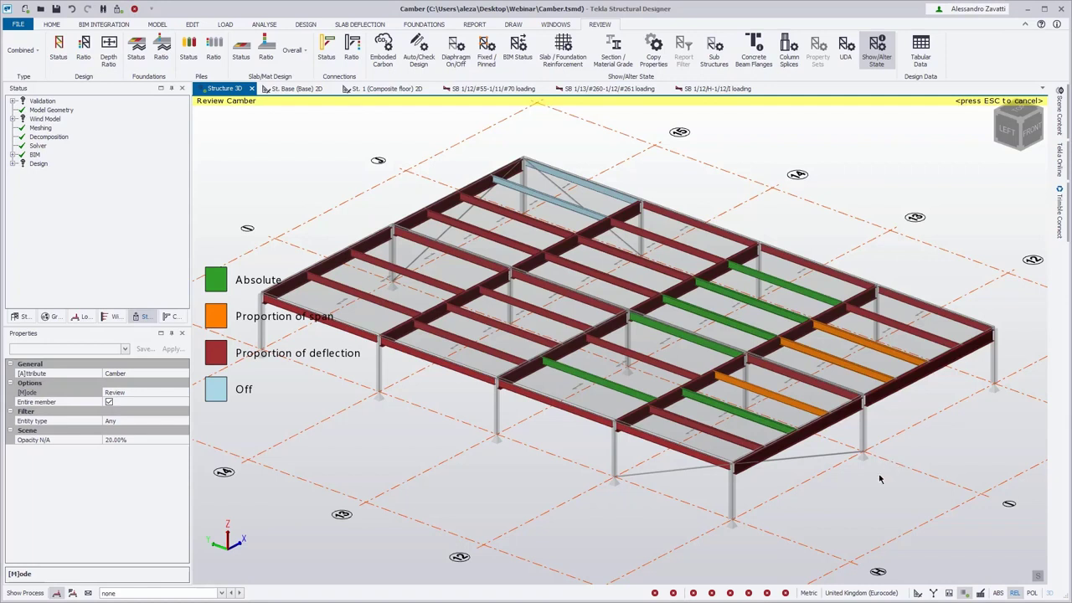
- Try the camber Copy mode with the grid H edge beam between grids 12 and 13 as source, and cancel the source selection
click(110, 403)
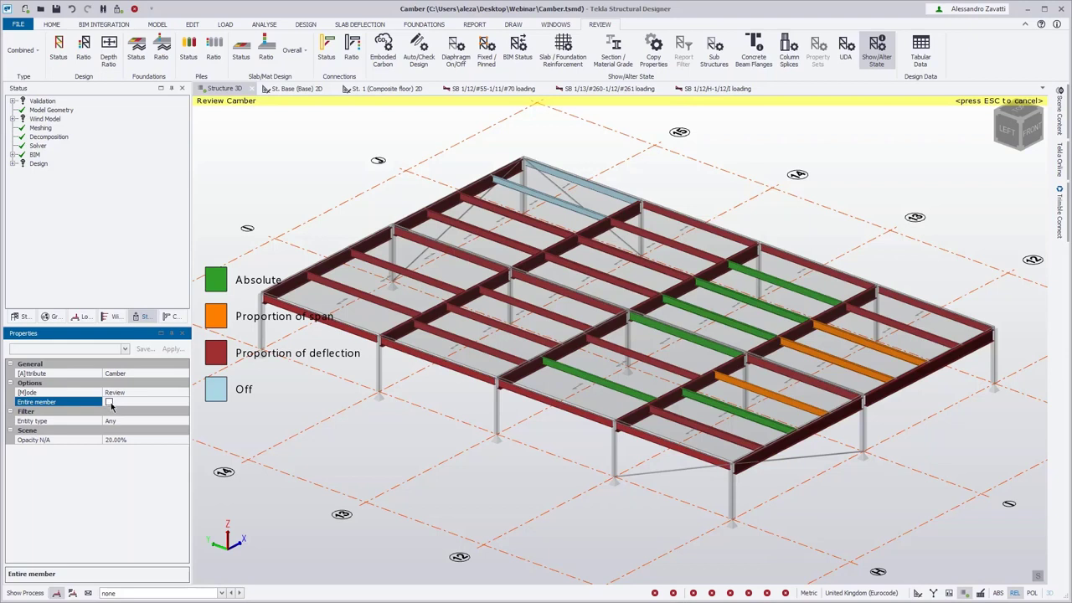
click(175, 393)
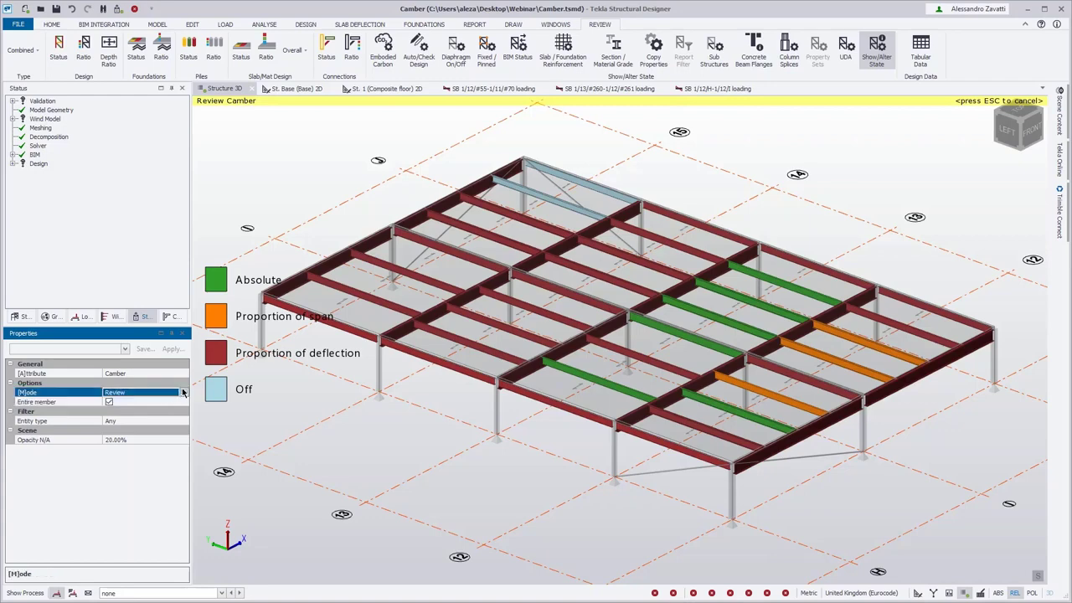
click(185, 394)
click(124, 444)
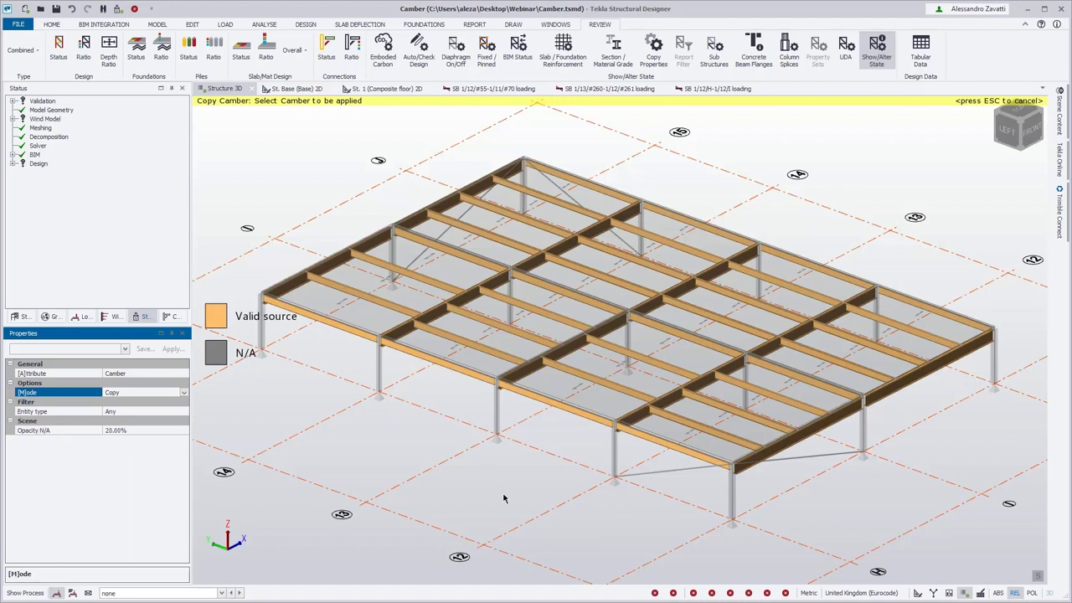
click(560, 408)
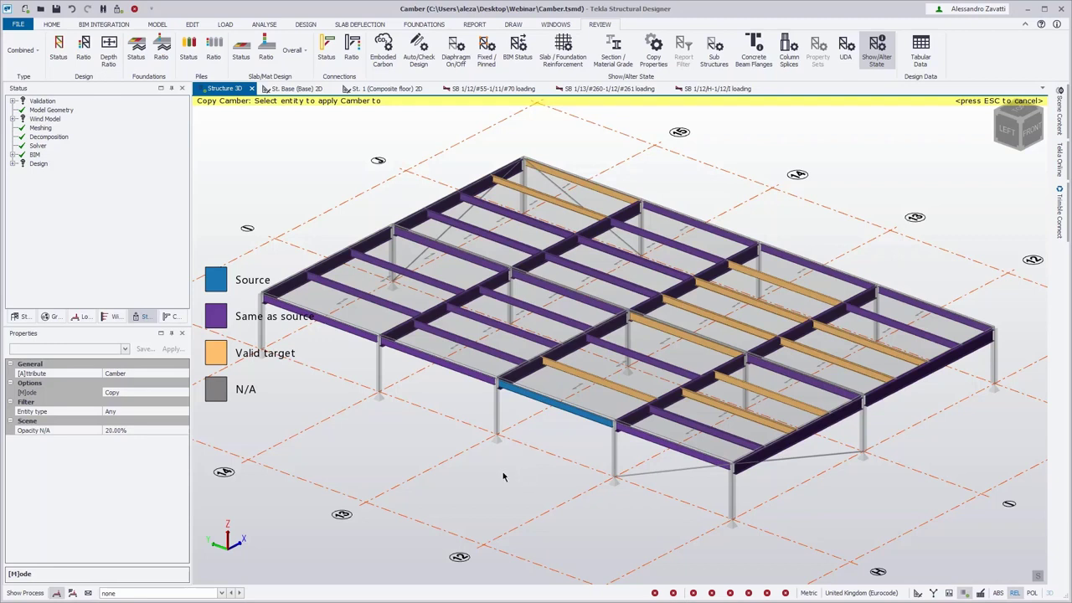
key(Escape)
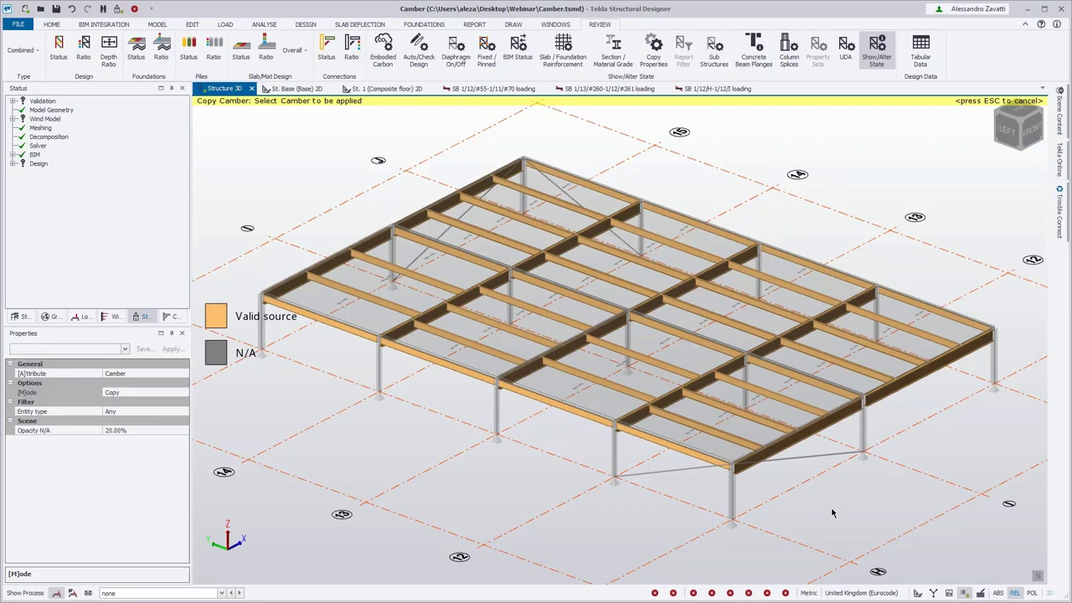
- Show the tabular Design Summary for steel beams, sorted by camber from largest to smallest
click(923, 61)
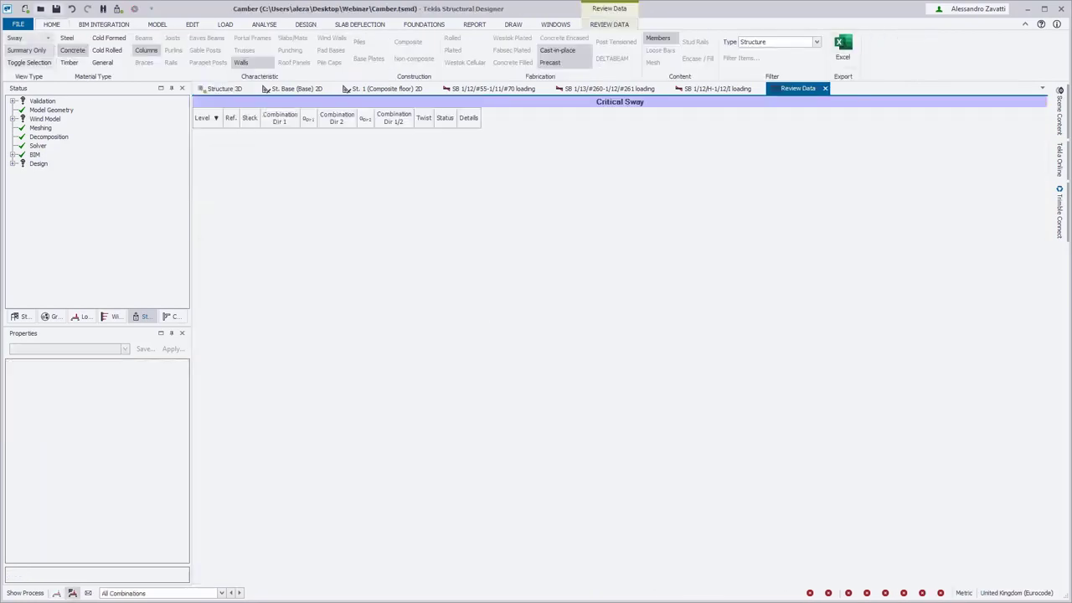
click(33, 38)
click(49, 53)
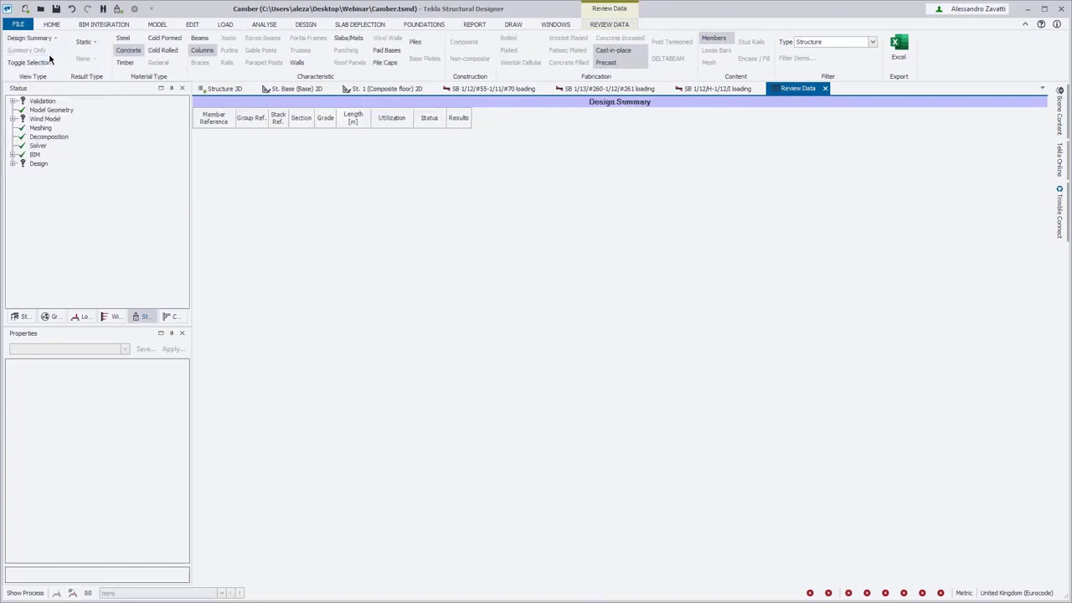
click(123, 39)
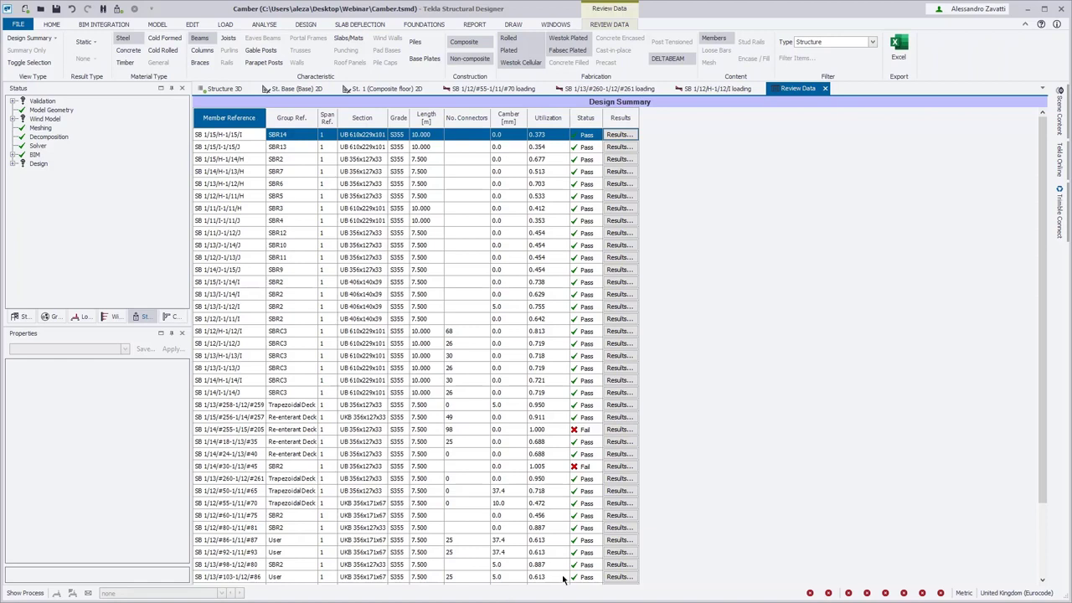
click(507, 122)
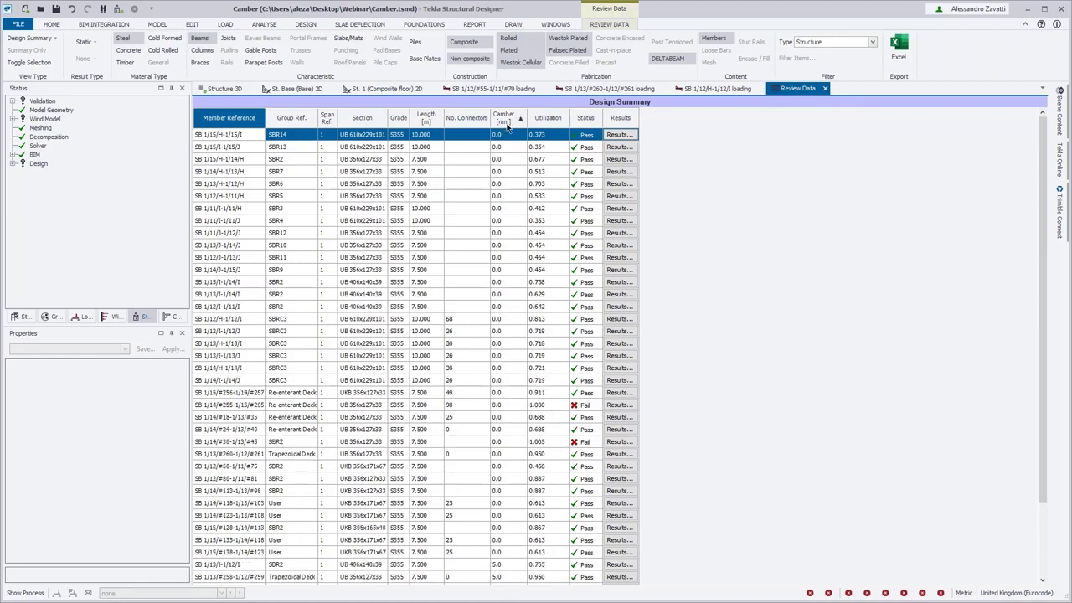
click(507, 122)
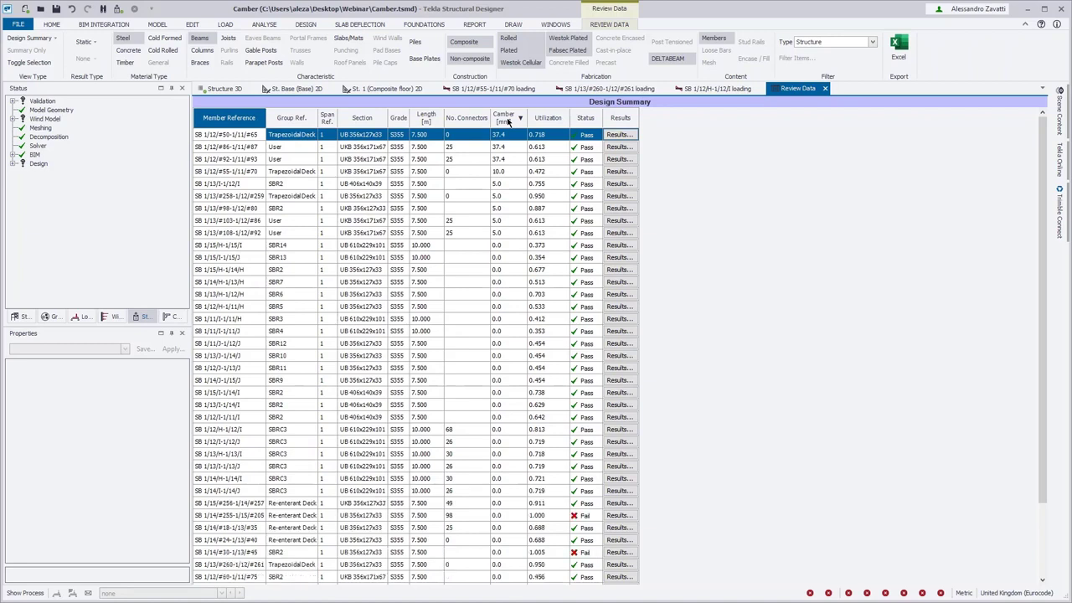